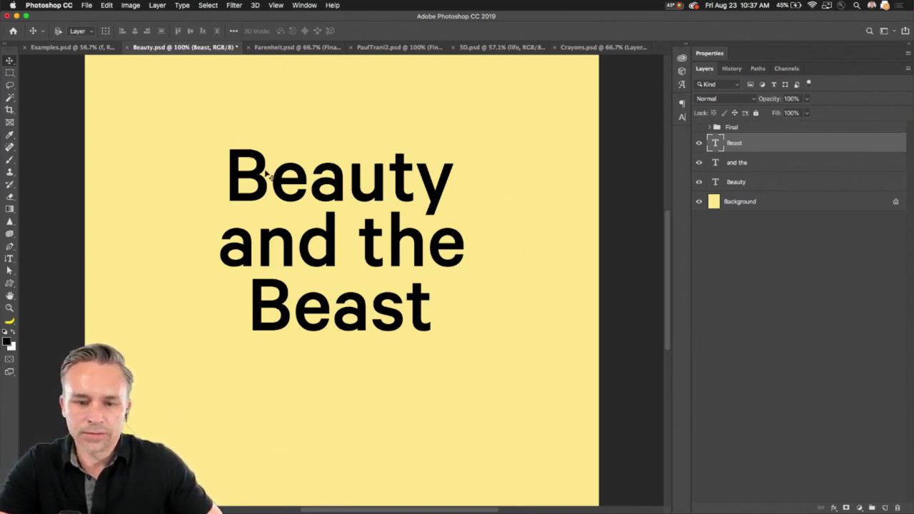
# Move Beast and 'and the' down and right, and shrink 'and the' with Free Transform
pyautogui.moveTo(266, 174); pyautogui.dragTo(346, 187)
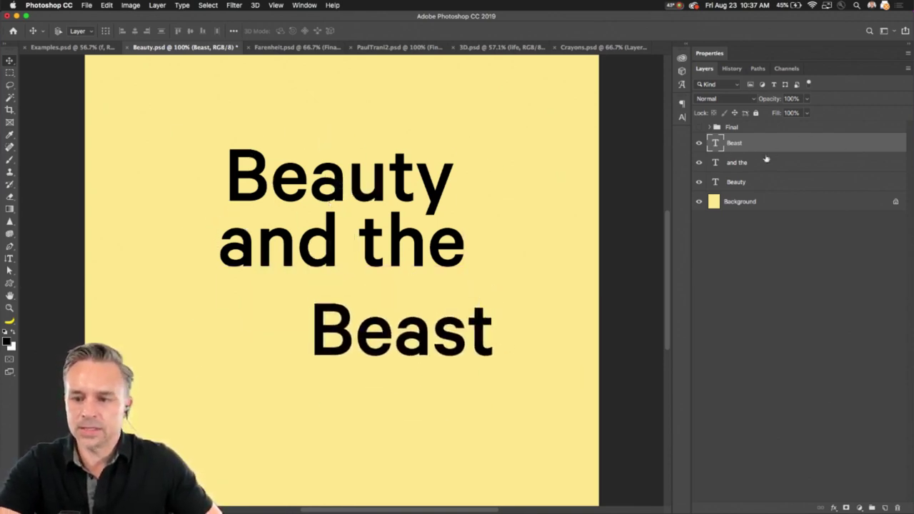
pyautogui.moveTo(230, 219); pyautogui.dragTo(336, 254)
pyautogui.press('super+t')
pyautogui.press('Return')
# Shift Beast back to the left and move Beauty lower and left to tighten the title
pyautogui.click(742, 145)
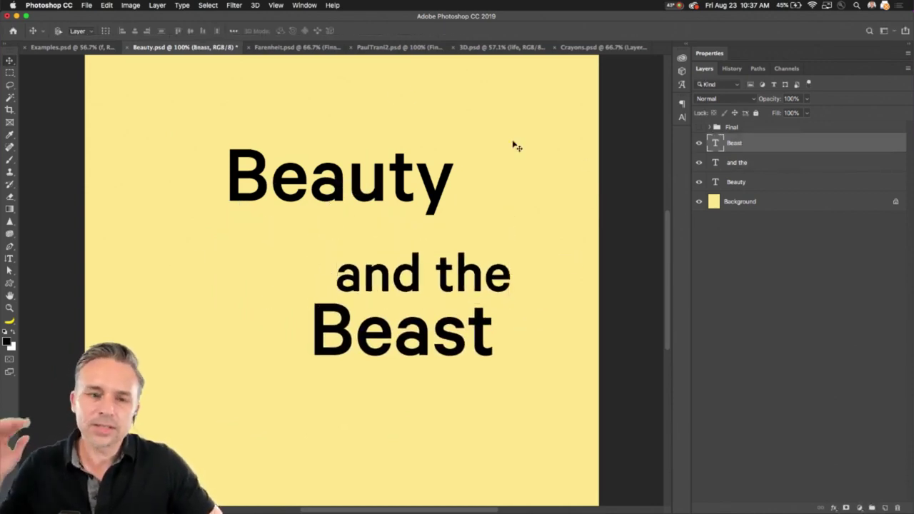
pyautogui.moveTo(250, 201); pyautogui.dragTo(196, 175)
pyautogui.click(761, 164)
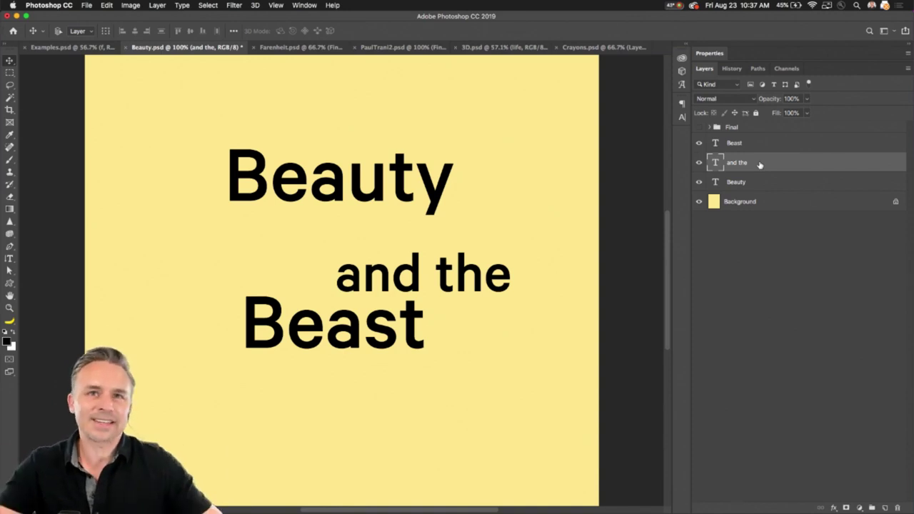
pyautogui.click(742, 145)
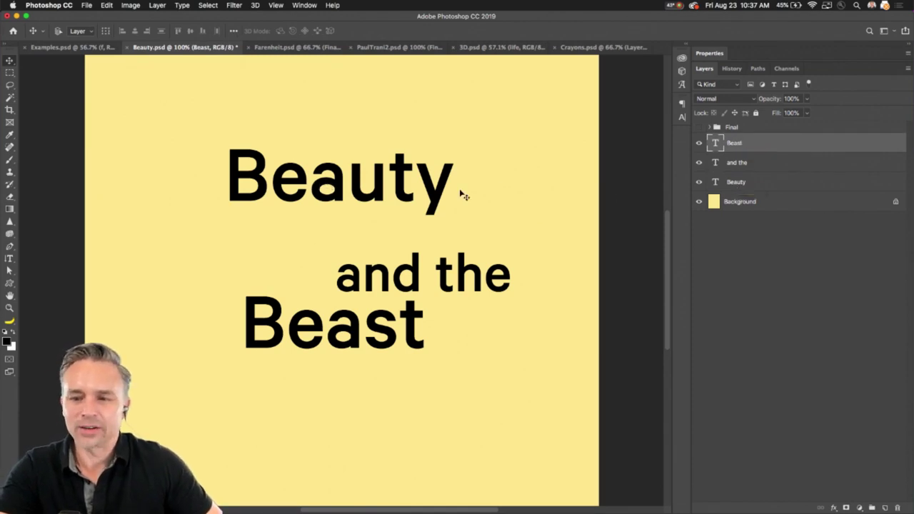
pyautogui.click(756, 183)
pyautogui.moveTo(251, 174); pyautogui.dragTo(221, 215)
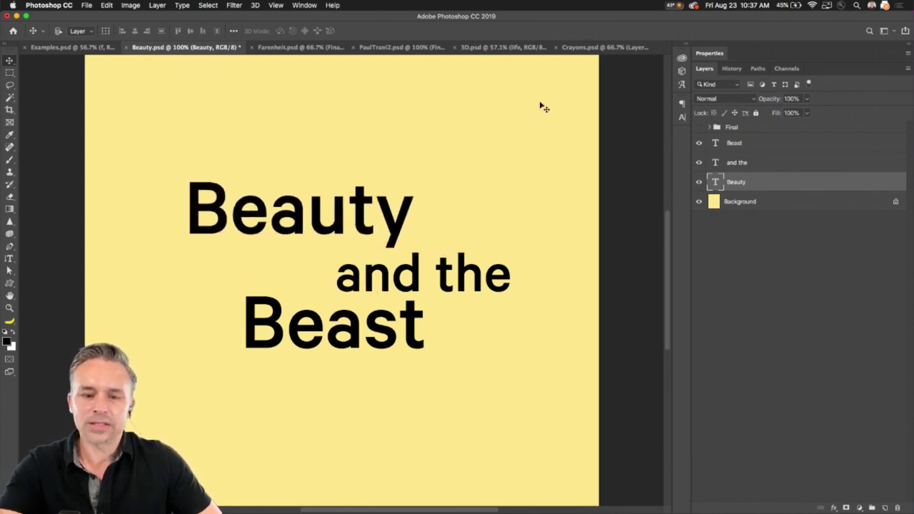
pyautogui.click(14, 258)
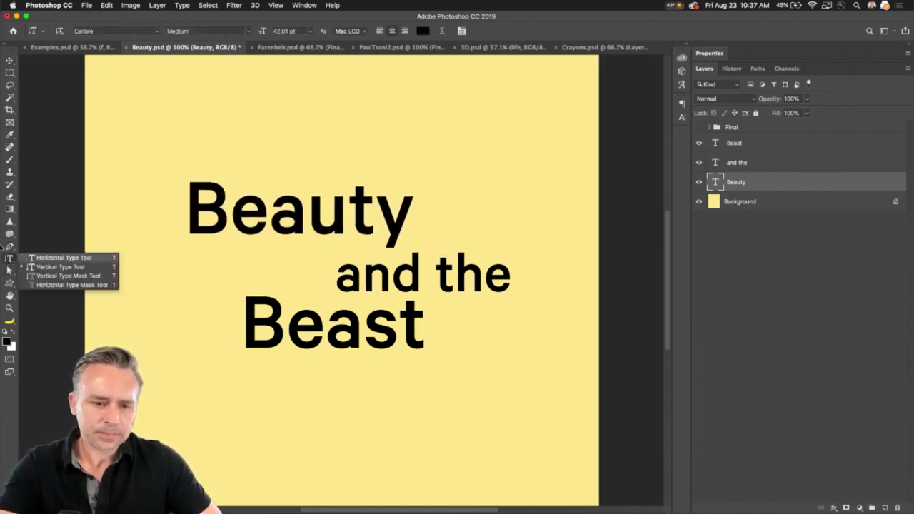
pyautogui.click(14, 260)
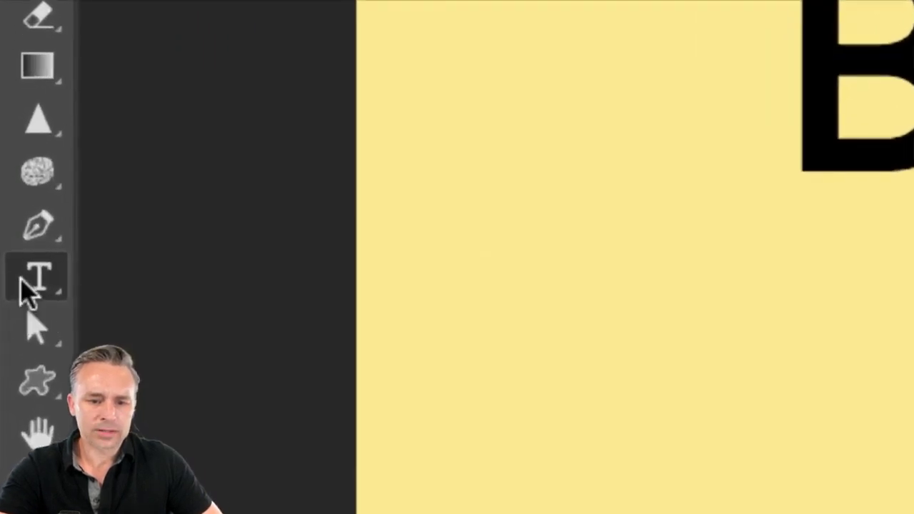
pyautogui.click(22, 293)
pyautogui.click(163, 275)
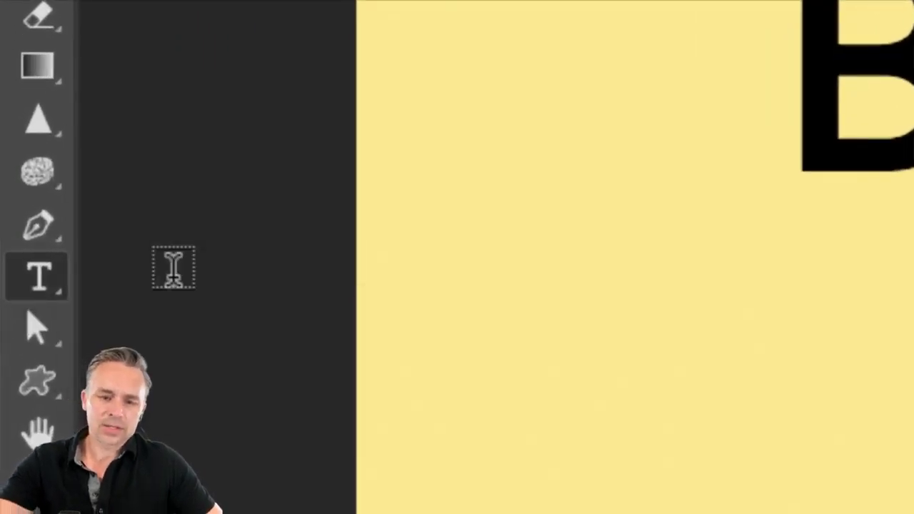
pyautogui.click(45, 285)
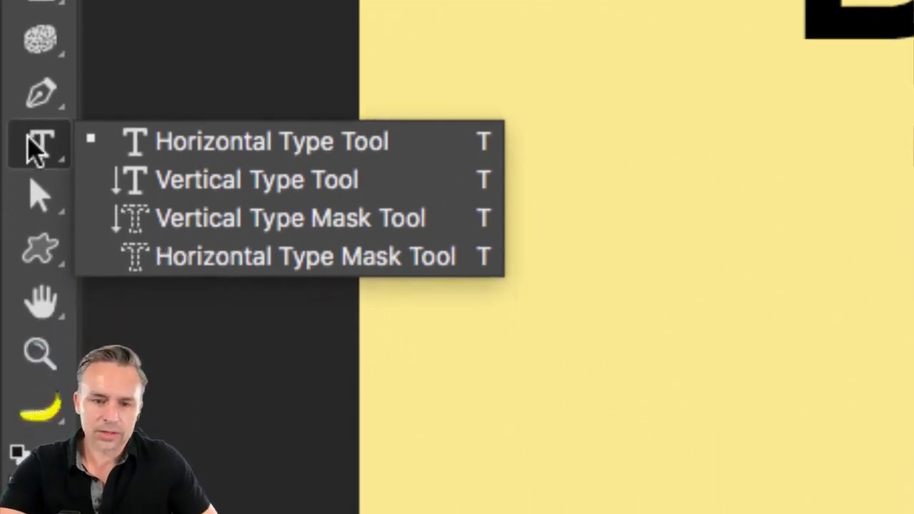
pyautogui.click(133, 187)
pyautogui.click(117, 173)
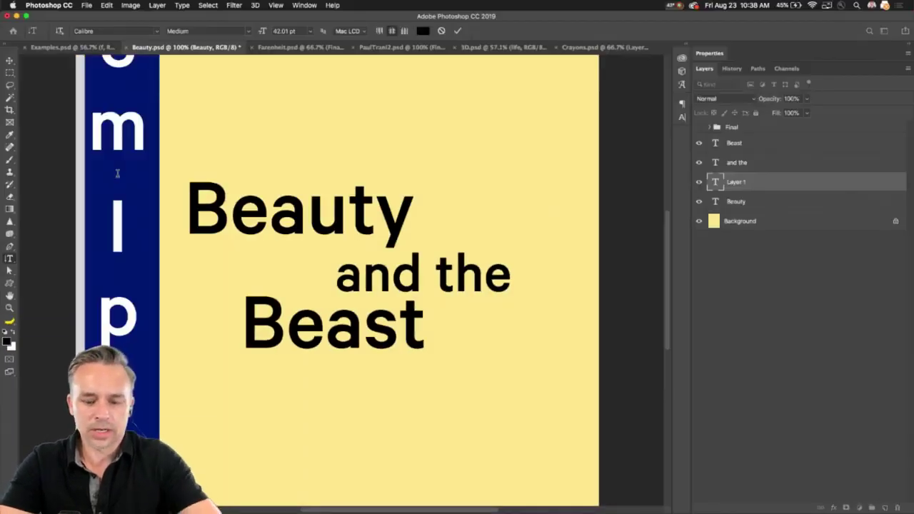
pyautogui.write('BEAU')
pyautogui.write('TY')
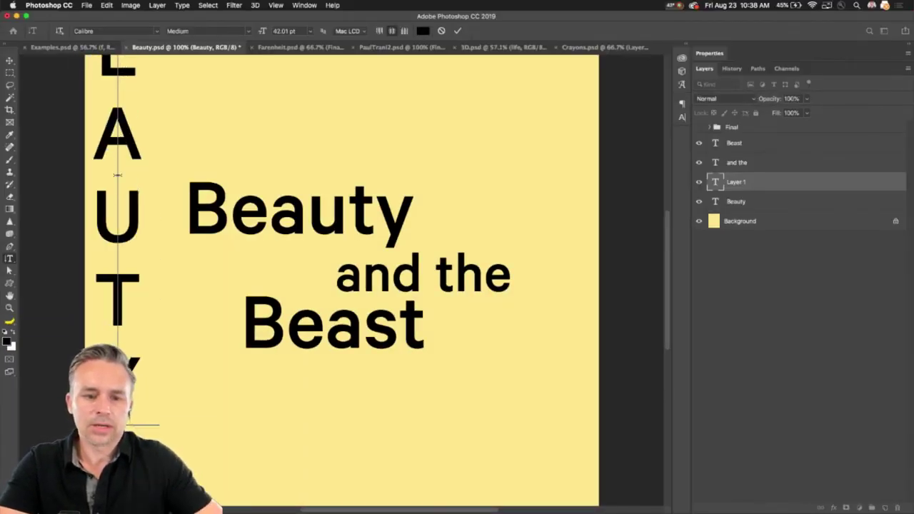
pyautogui.hotkey('ctrl', 'Return')
pyautogui.moveTo(96, 125); pyautogui.dragTo(116, 240)
pyautogui.moveTo(803, 187); pyautogui.dragTo(898, 507)
pyautogui.click(733, 145)
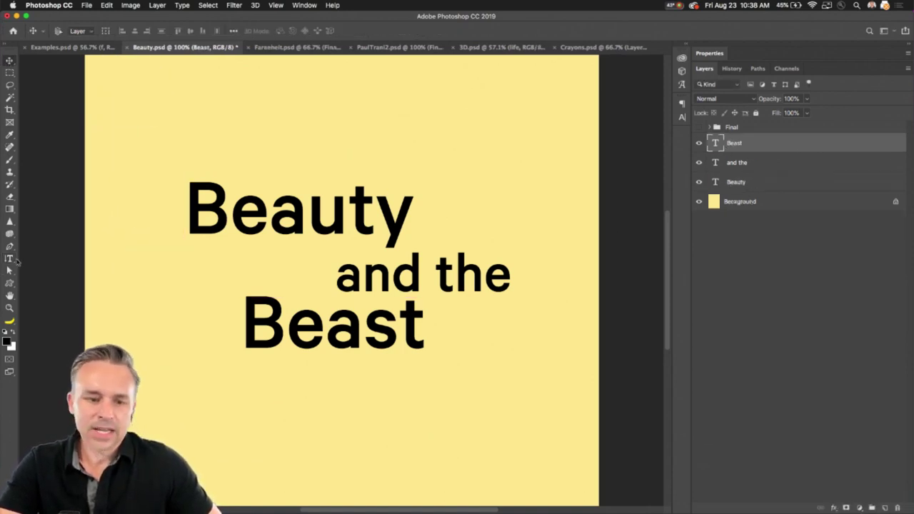
# Show the Type tool flyout with the horizontal, vertical and mask type tools
pyautogui.click(10, 259)
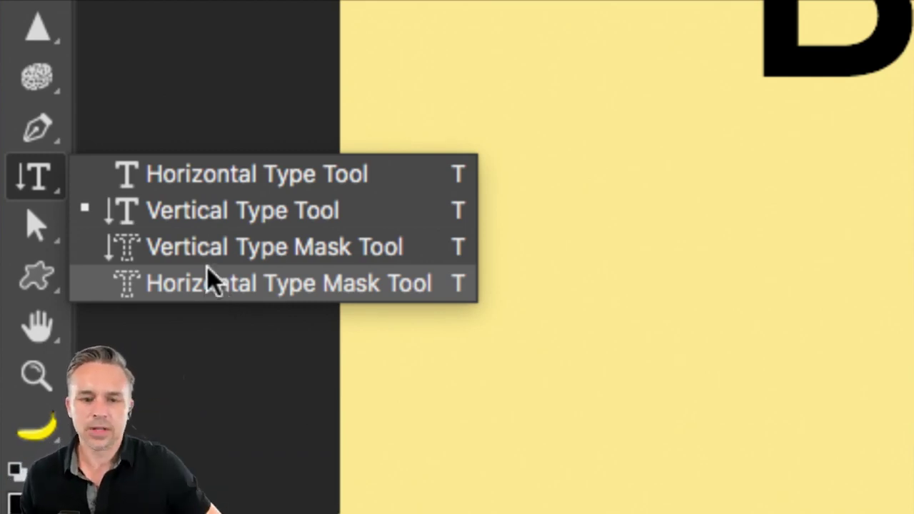
# Select the Beauty text with the Horizontal Type Tool and expand its type properties
pyautogui.click(198, 184)
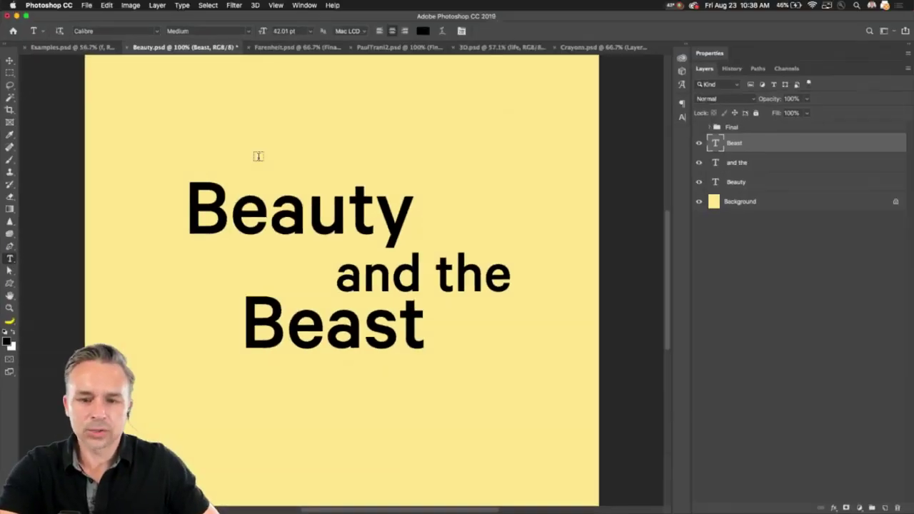
pyautogui.doubleClick(254, 212)
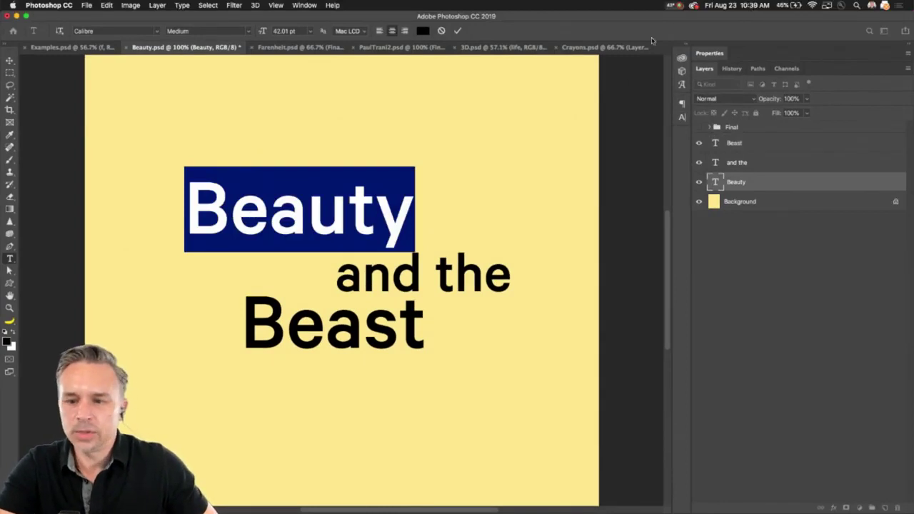
pyautogui.click(713, 55)
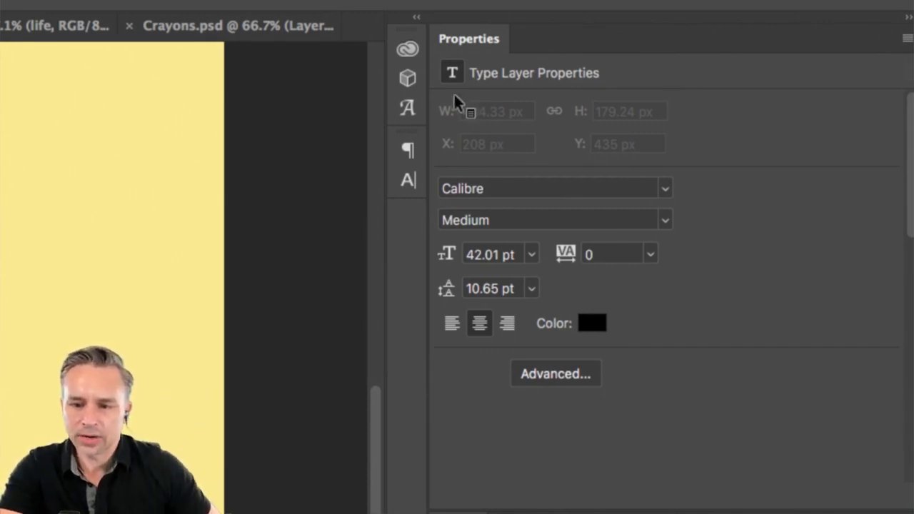
# Browse the font list for Beauty while keeping Calibre Medium for now
pyautogui.click(665, 189)
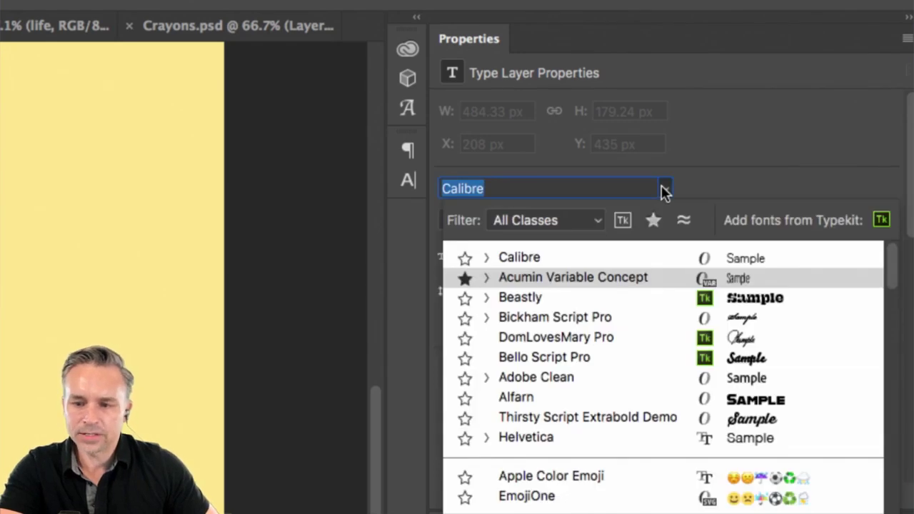
pyautogui.click(711, 172)
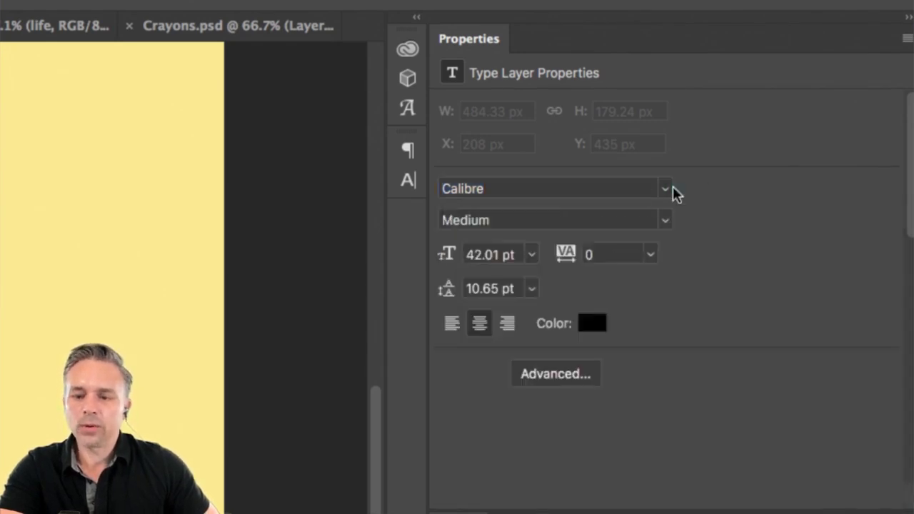
pyautogui.click(666, 189)
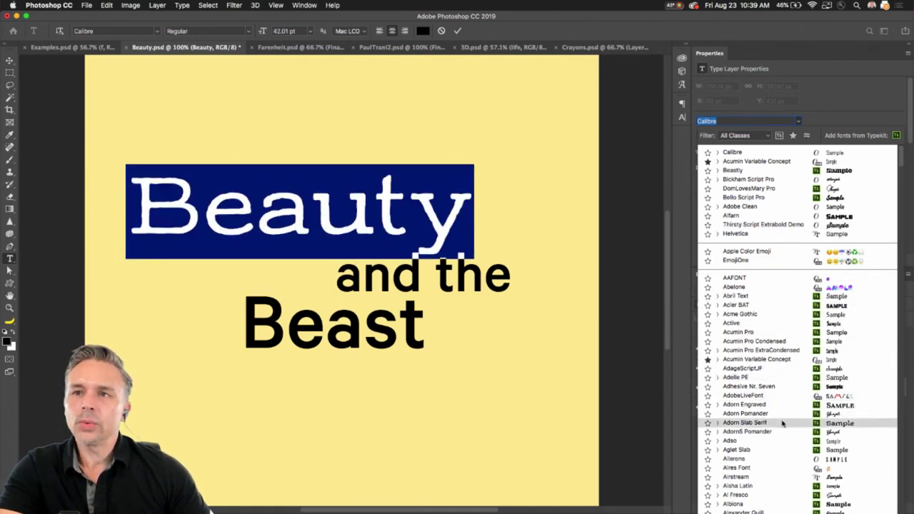
pyautogui.click(772, 116)
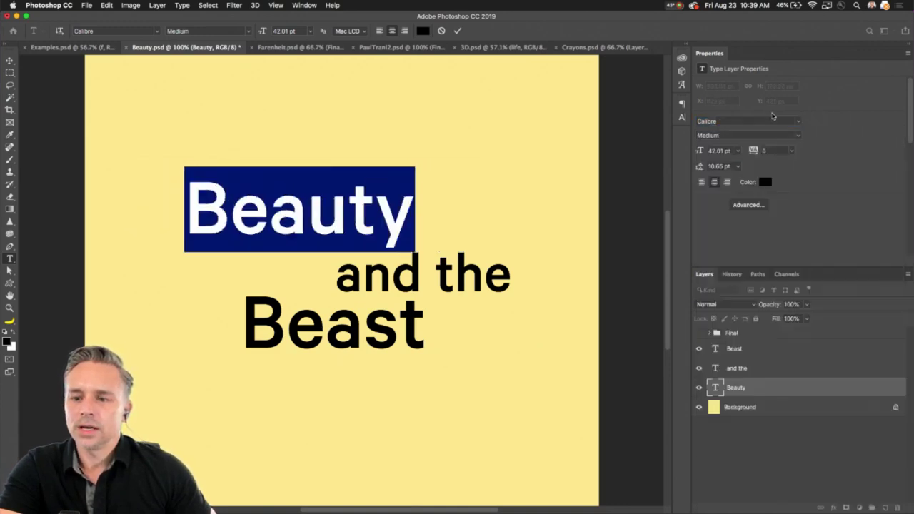
pyautogui.click(798, 121)
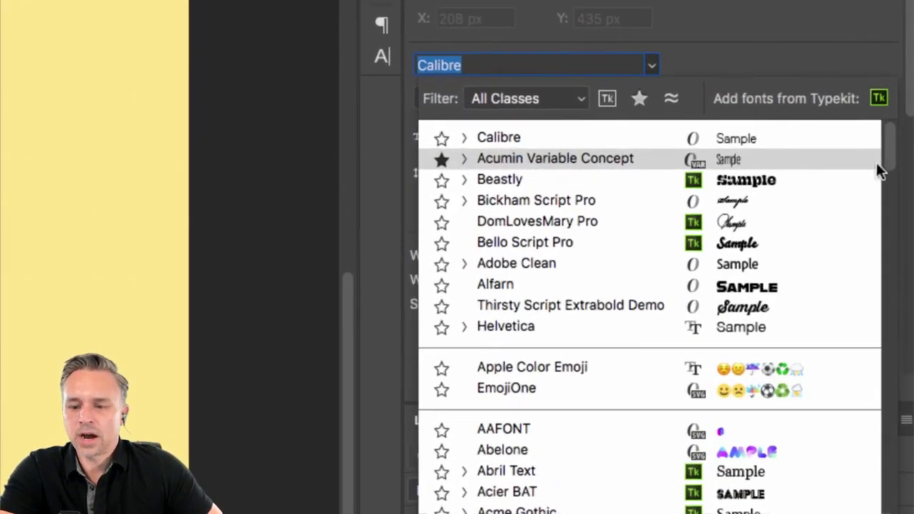
# Set Beauty's font to Acumin Variable Concept Medium, revealing Weight, Width and Slant sliders
pyautogui.click(587, 163)
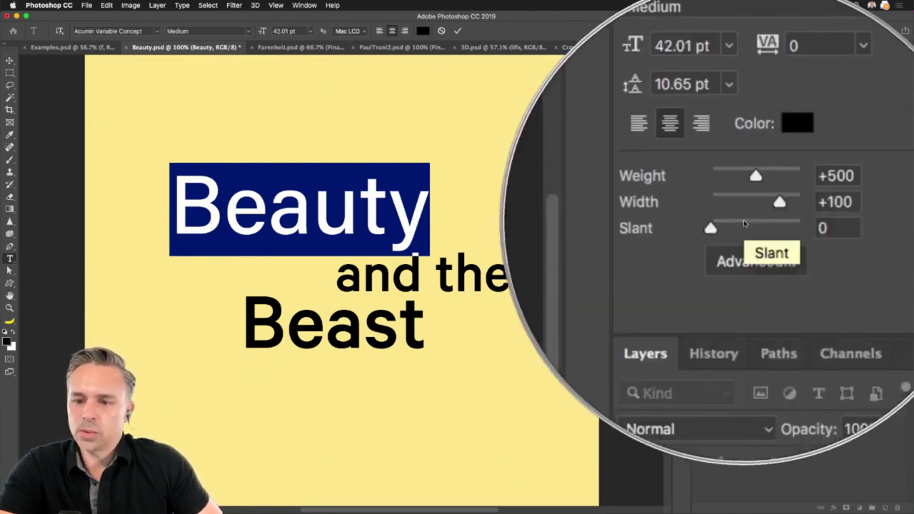
# Drop Beauty's Acumin weight to +100 (Thin) and commit the text edit
pyautogui.moveTo(749, 203); pyautogui.dragTo(705, 205)
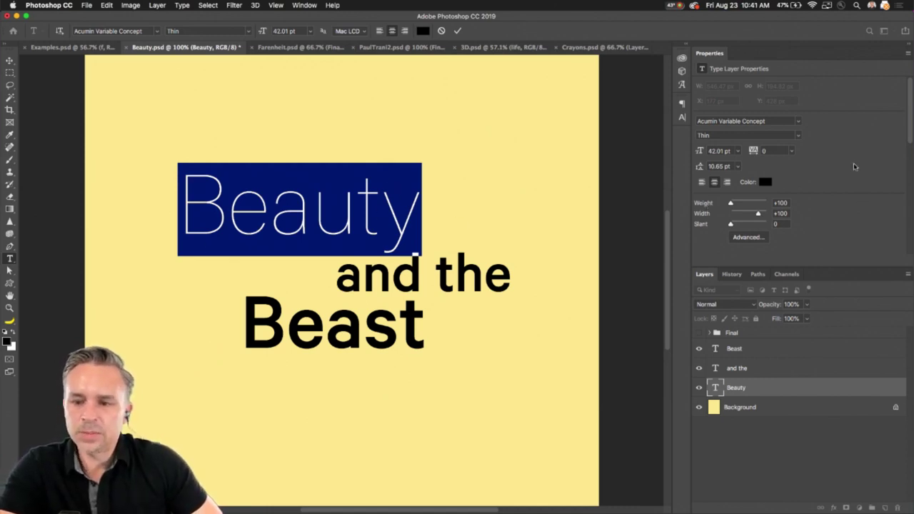
pyautogui.press('Escape')
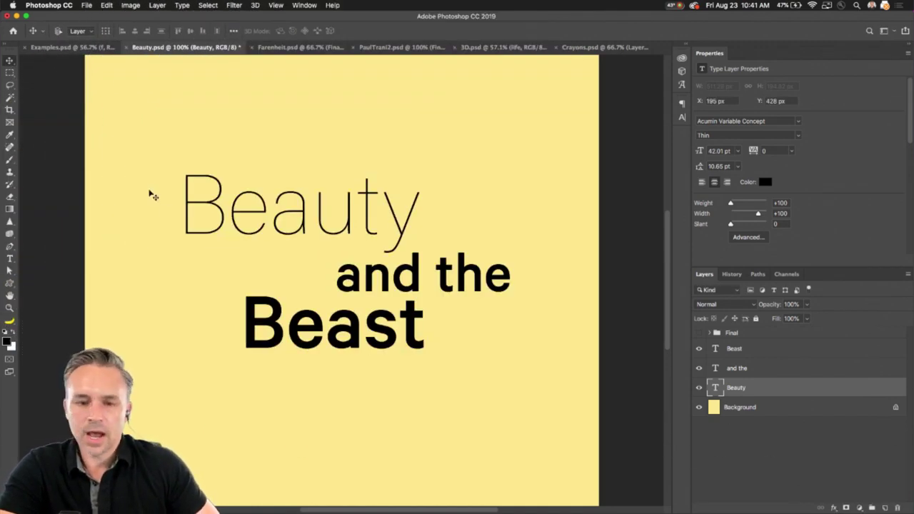
# Restyle 'and the' as smaller Acumin Variable Concept ExtraLight (Weight +216) and place it beside Beauty
pyautogui.click(10, 259)
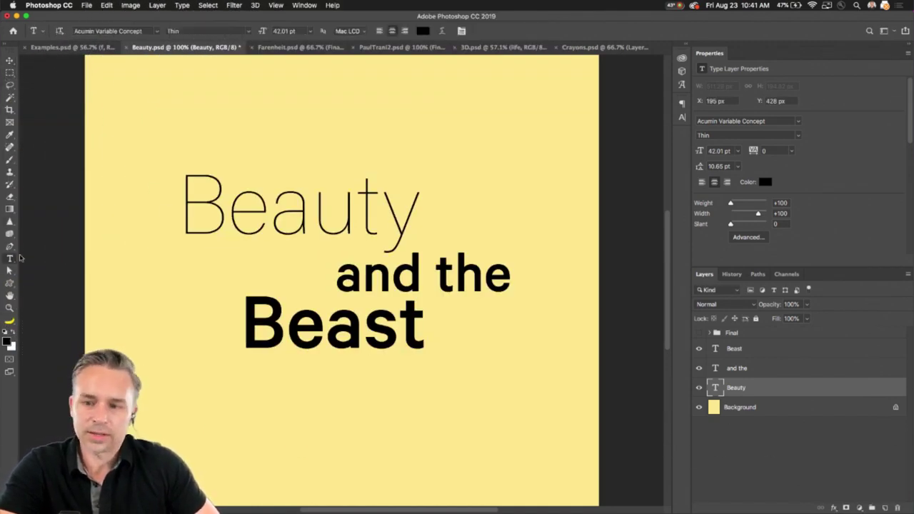
pyautogui.click(743, 368)
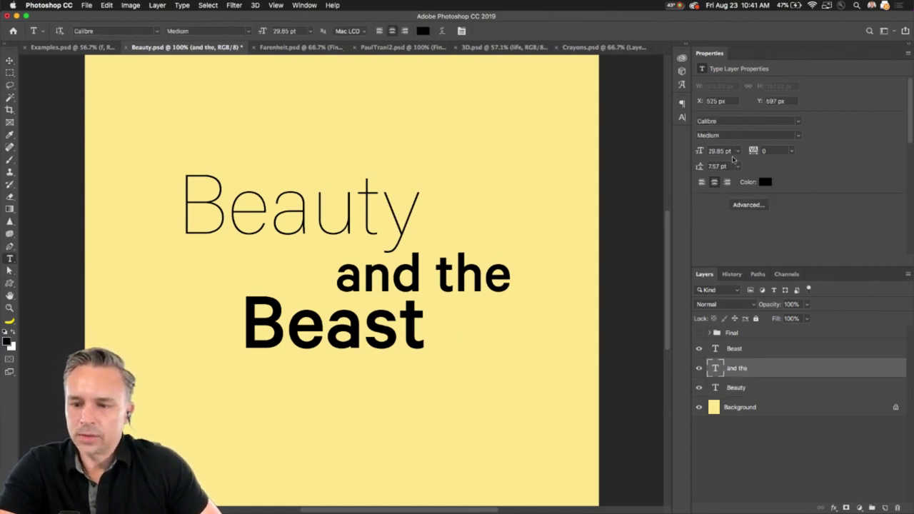
pyautogui.click(797, 122)
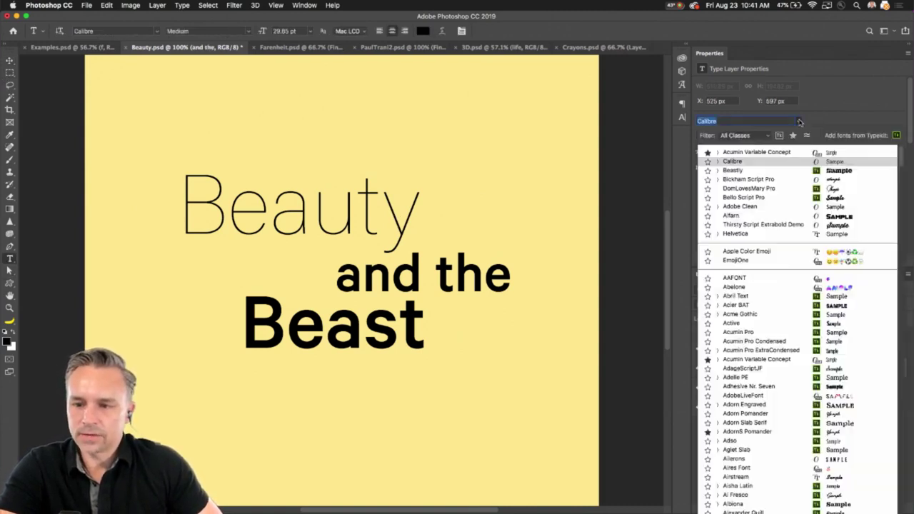
pyautogui.click(758, 152)
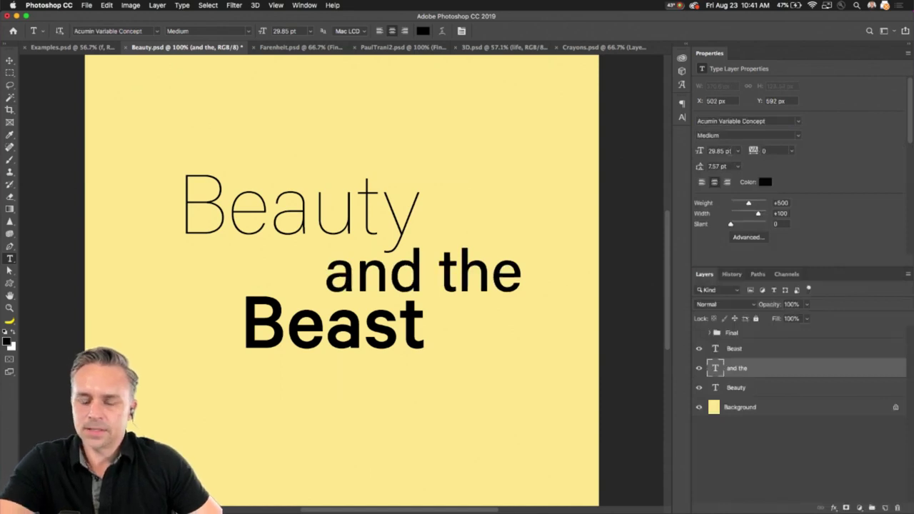
pyautogui.moveTo(749, 204)
pyautogui.mouseDown()
pyautogui.moveTo(757, 205)
pyautogui.moveTo(730, 205)
pyautogui.mouseUp()
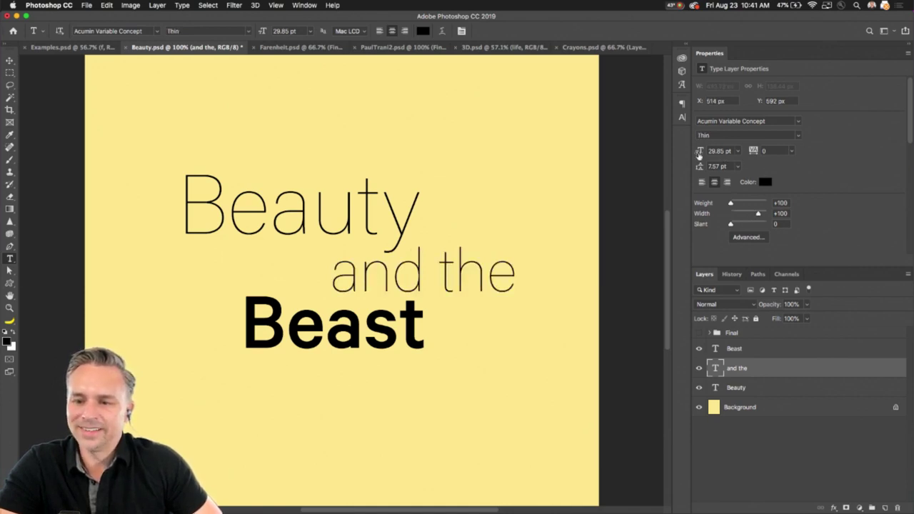
pyautogui.moveTo(699, 152); pyautogui.dragTo(674, 153)
pyautogui.press('super+equal')
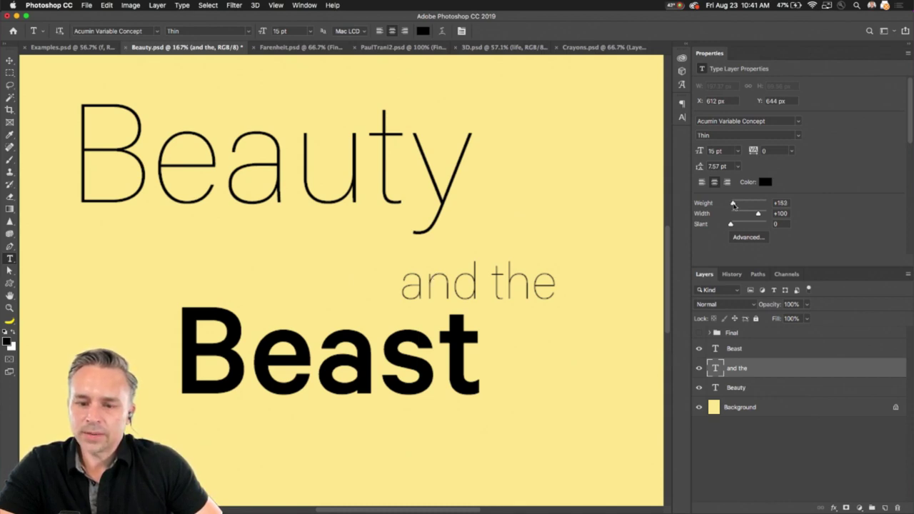
pyautogui.moveTo(733, 204); pyautogui.dragTo(735, 205)
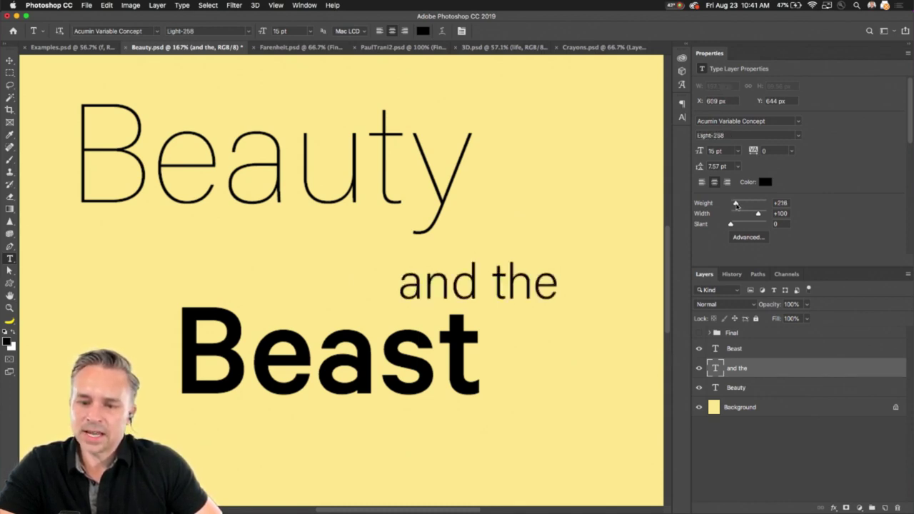
pyautogui.press('v')
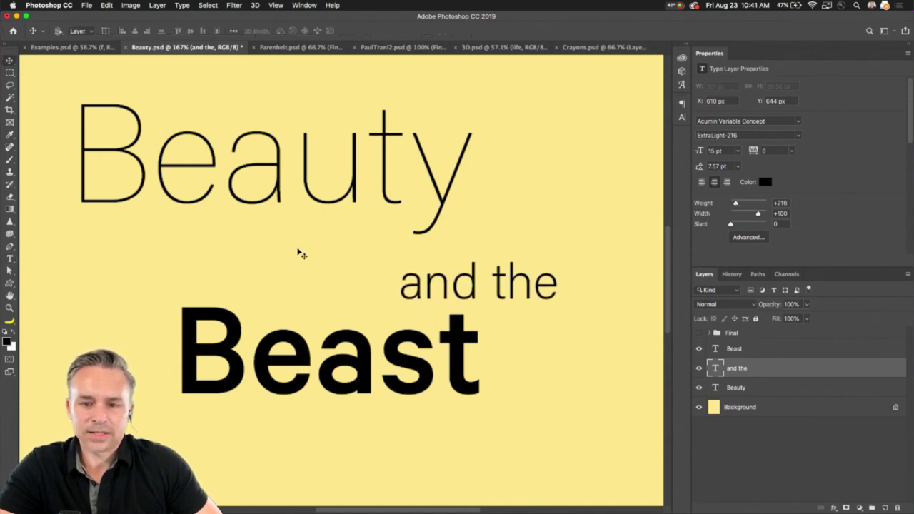
pyautogui.moveTo(304, 255); pyautogui.dragTo(370, 160)
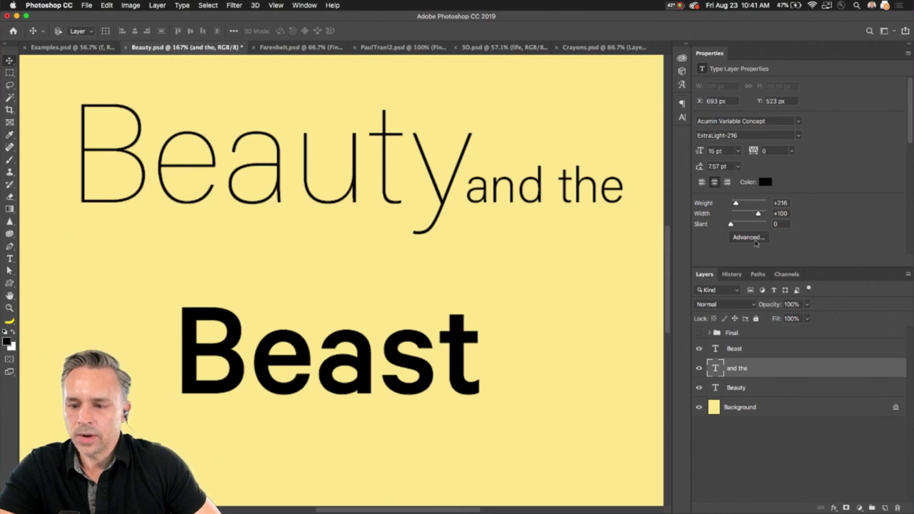
# Make Beast Acumin Variable Concept UltraBlack at 60.01 pt and tuck it under Beauty
pyautogui.click(736, 350)
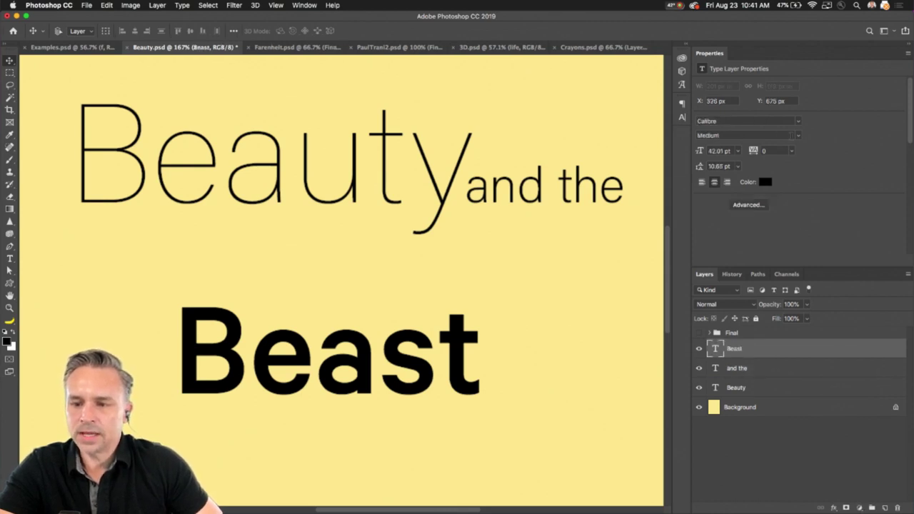
pyautogui.click(793, 121)
pyautogui.click(798, 121)
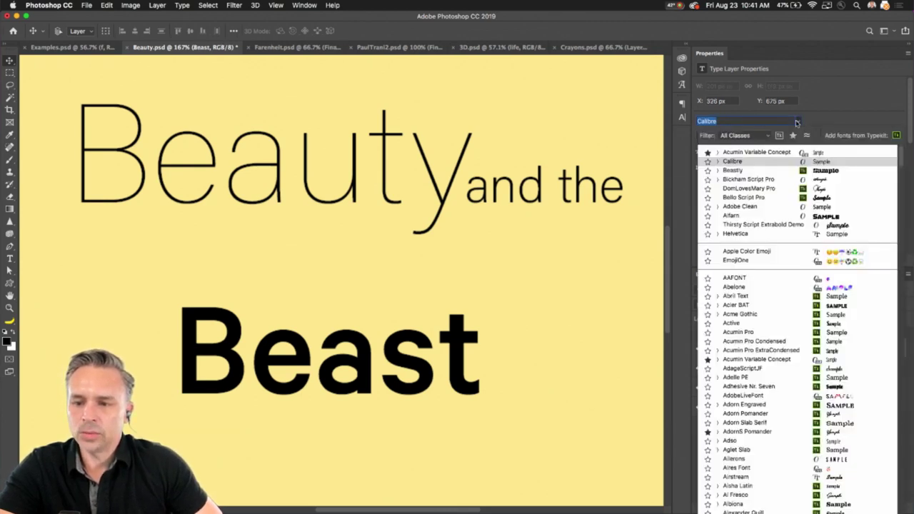
pyautogui.click(754, 153)
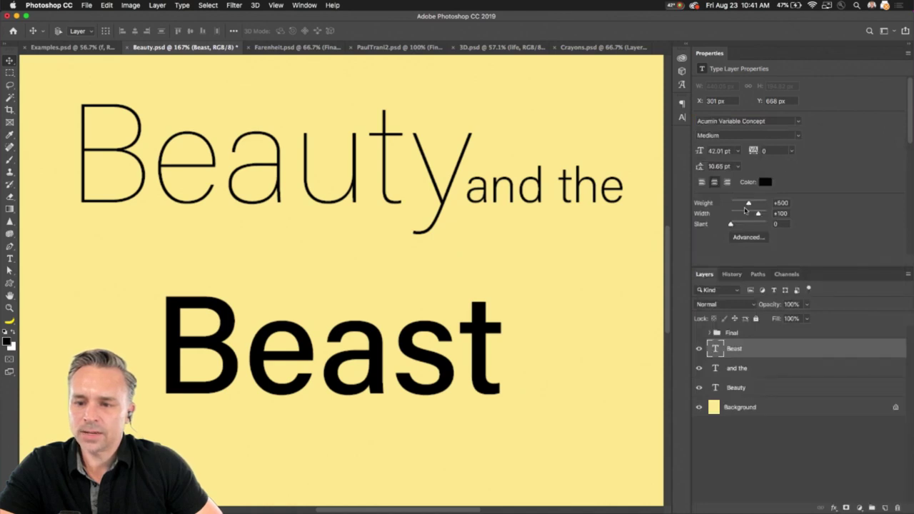
pyautogui.moveTo(747, 205); pyautogui.dragTo(803, 211)
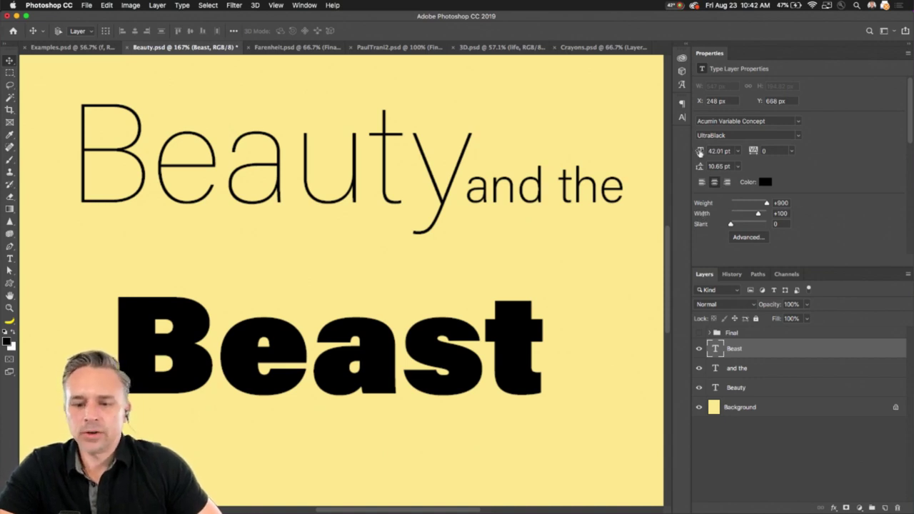
pyautogui.moveTo(700, 151)
pyautogui.mouseDown()
pyautogui.moveTo(724, 150)
pyautogui.moveTo(692, 149)
pyautogui.mouseUp()
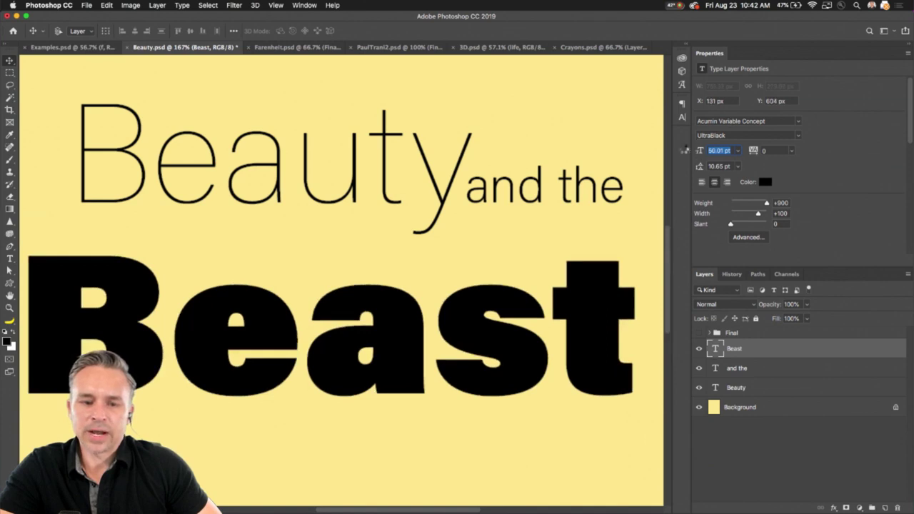
pyautogui.moveTo(89, 254); pyautogui.dragTo(140, 203)
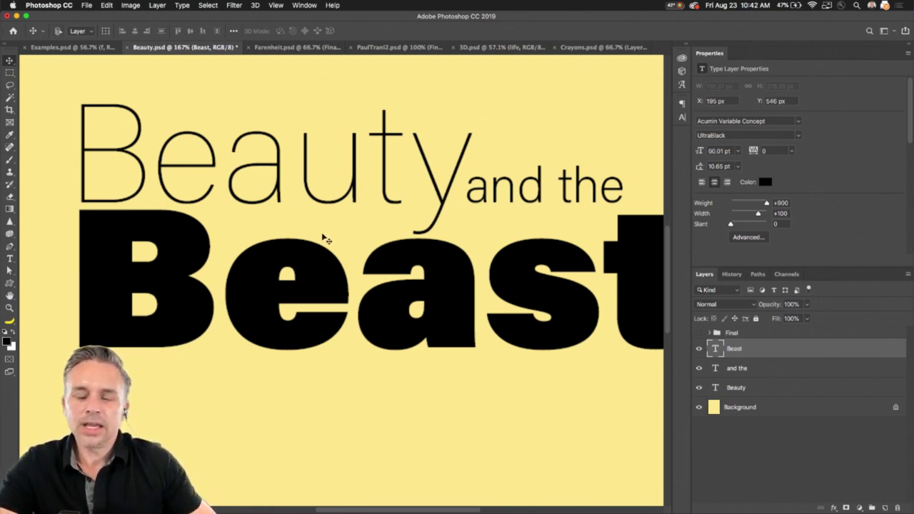
# Fit the poster on screen and shift all three title layers up and left
pyautogui.press('super+0')
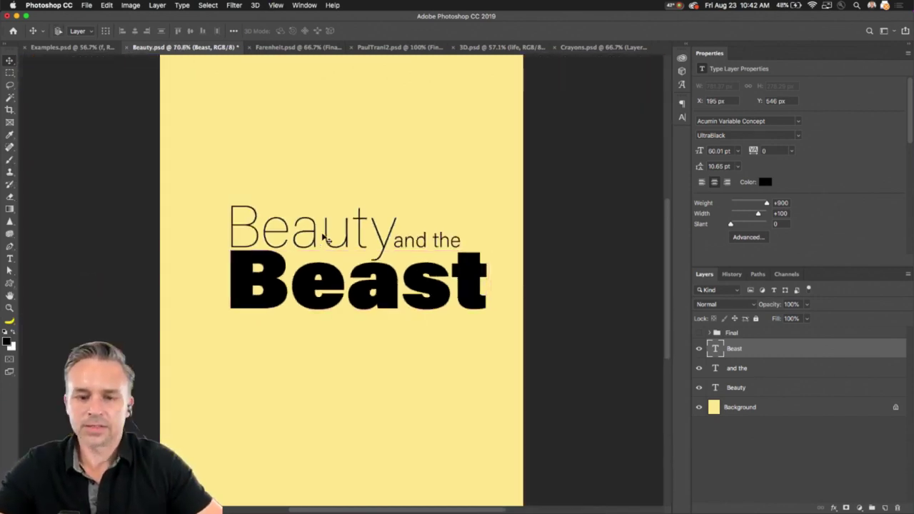
pyautogui.keyDown('shift'); pyautogui.click(737, 387); pyautogui.keyUp('shift')
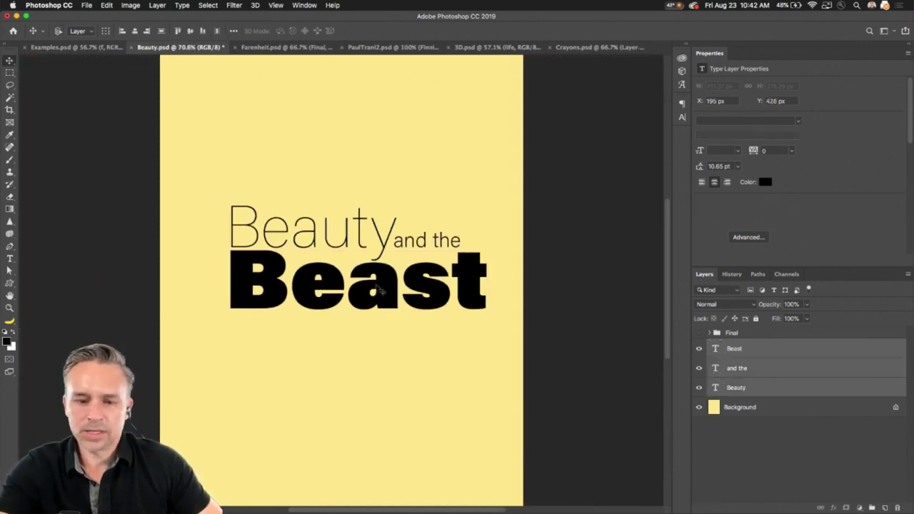
pyautogui.moveTo(343, 277); pyautogui.dragTo(309, 243)
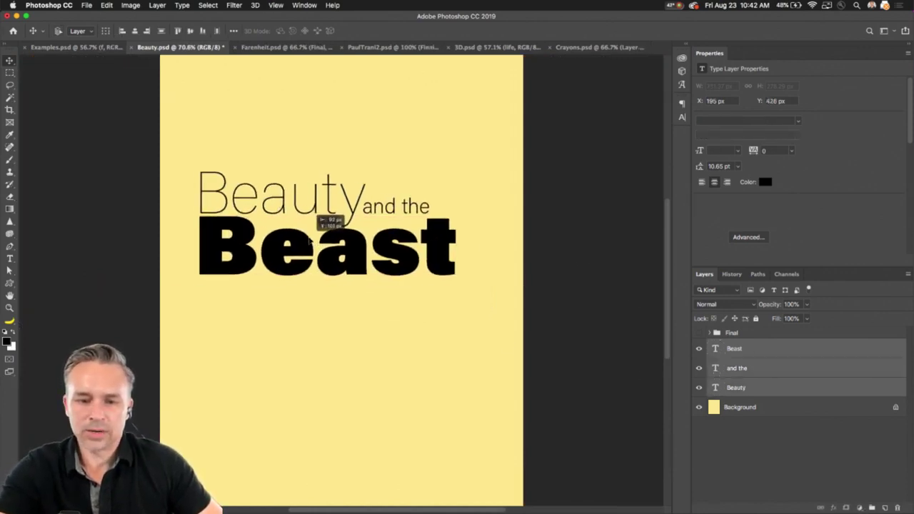
# Try a slant on Beauty, return it to upright Thin, and show the Nature library
pyautogui.click(761, 356)
pyautogui.click(742, 387)
pyautogui.moveTo(730, 224); pyautogui.dragTo(748, 226)
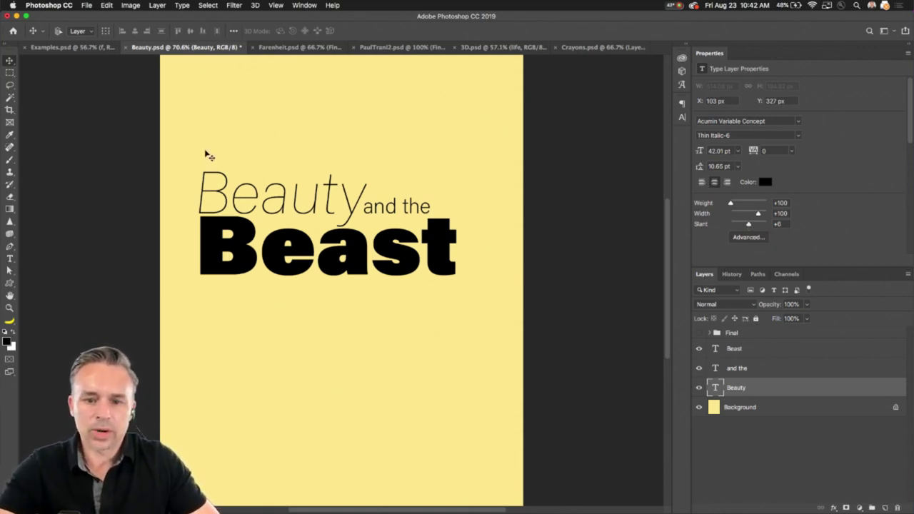
pyautogui.scroll(5, 205, 155)
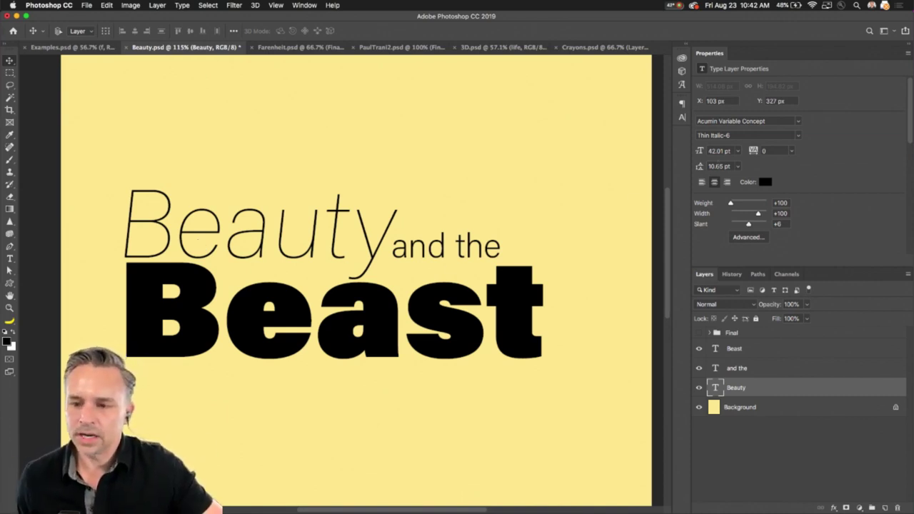
pyautogui.moveTo(749, 226); pyautogui.dragTo(718, 227)
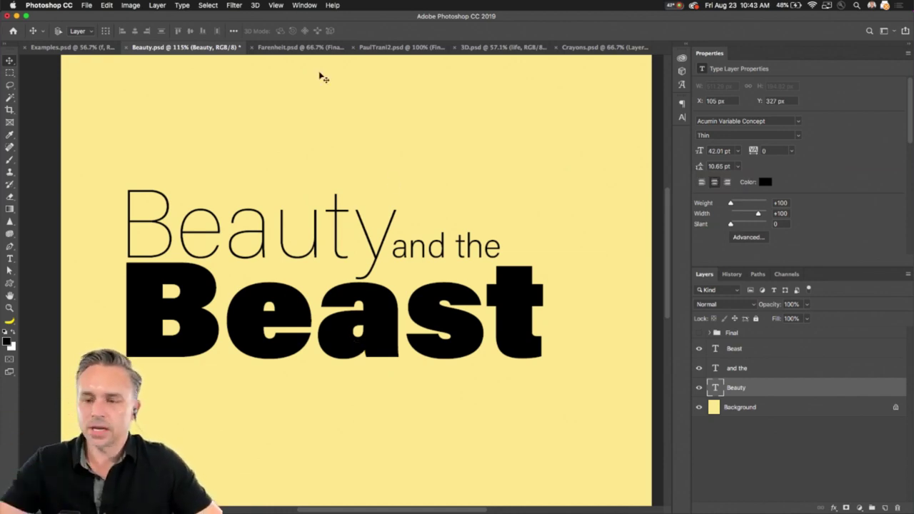
pyautogui.click(688, 46)
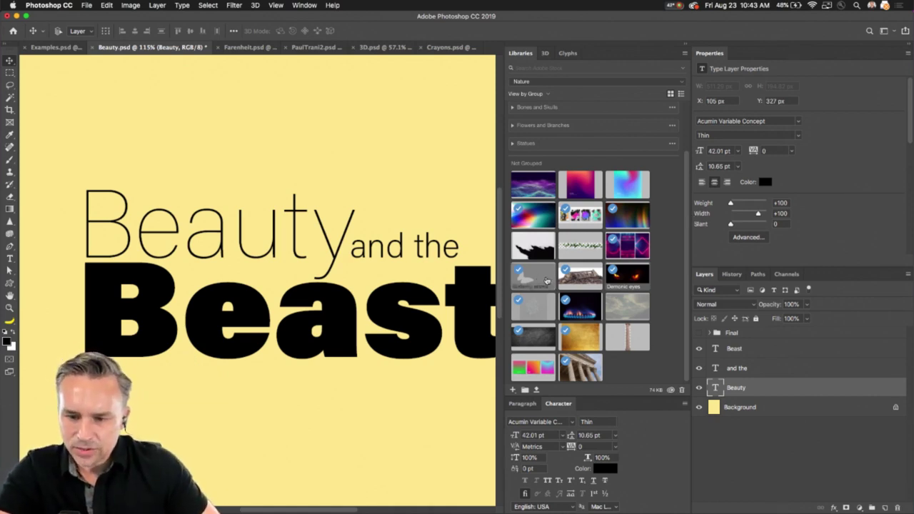
# Place the Demonic eyes image from the Libraries panel onto the poster
pyautogui.moveTo(615, 278); pyautogui.dragTo(205, 219)
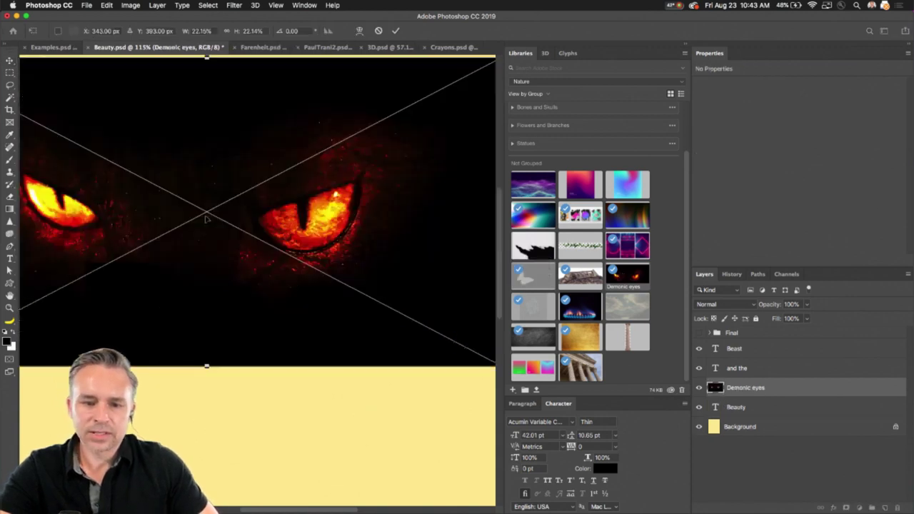
pyautogui.press('Return')
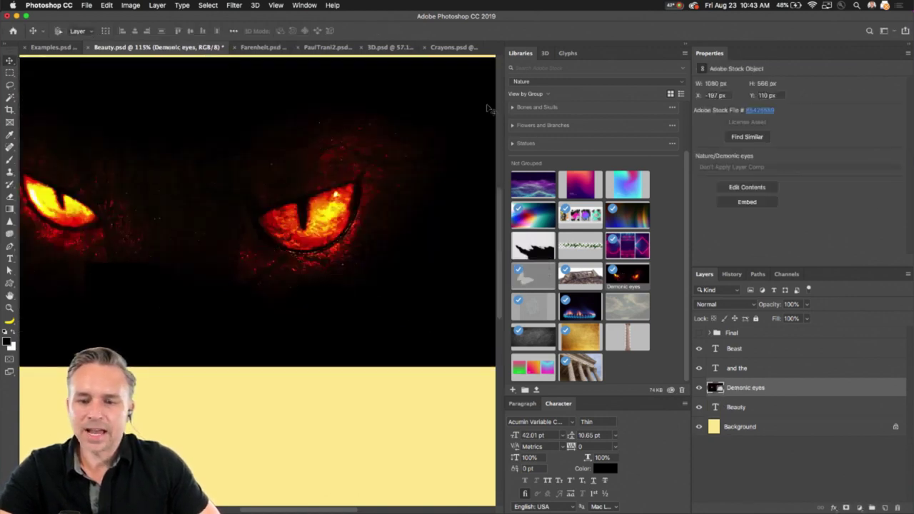
pyautogui.click(687, 48)
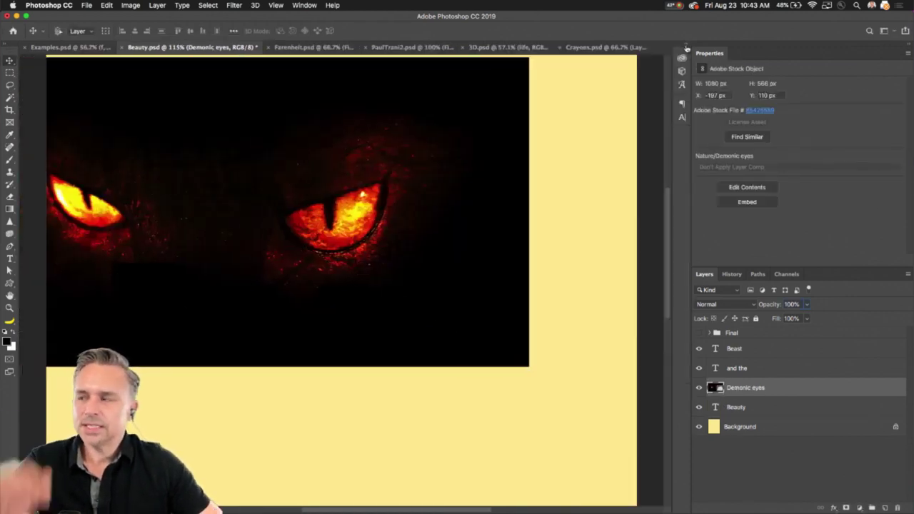
# Move Demonic eyes above Beast, position it over the title, and clip it to Beast
pyautogui.click(699, 388)
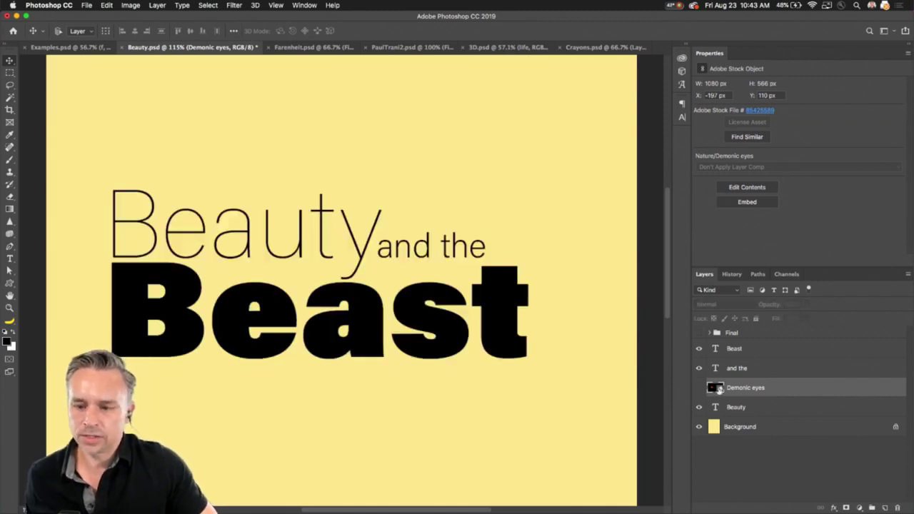
pyautogui.moveTo(735, 390); pyautogui.dragTo(728, 340)
pyautogui.click(699, 348)
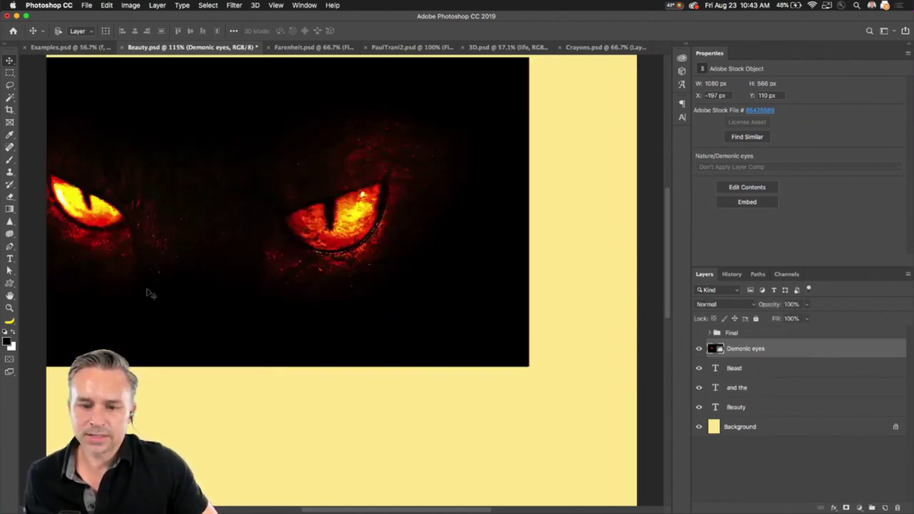
pyautogui.moveTo(147, 292); pyautogui.dragTo(227, 418)
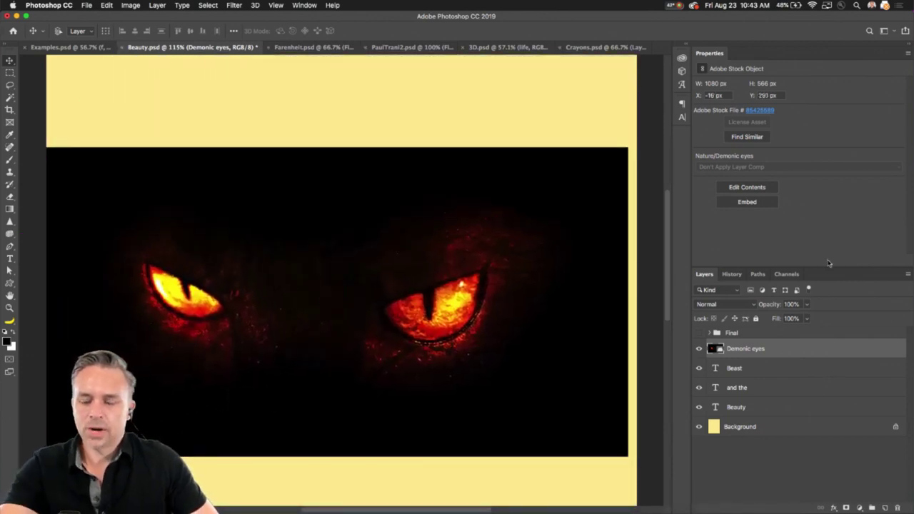
pyautogui.doubleClick(830, 60)
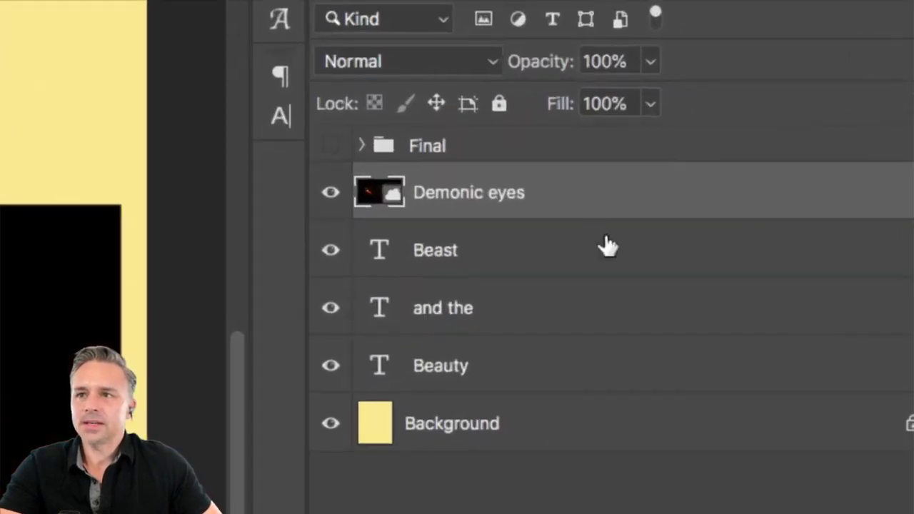
pyautogui.keyDown('alt'); pyautogui.click(564, 209); pyautogui.keyUp('alt')
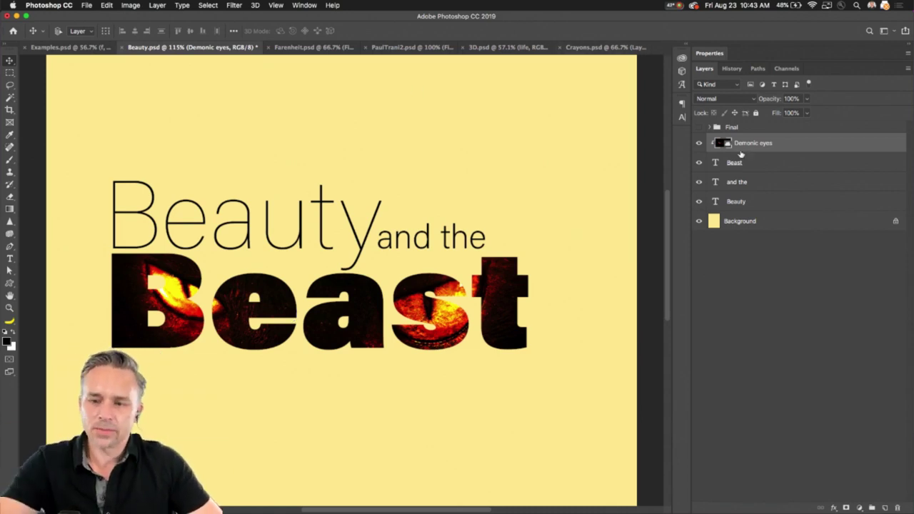
# Scale the eyes image down and move it up to sit inside Beast
pyautogui.press('super+t')
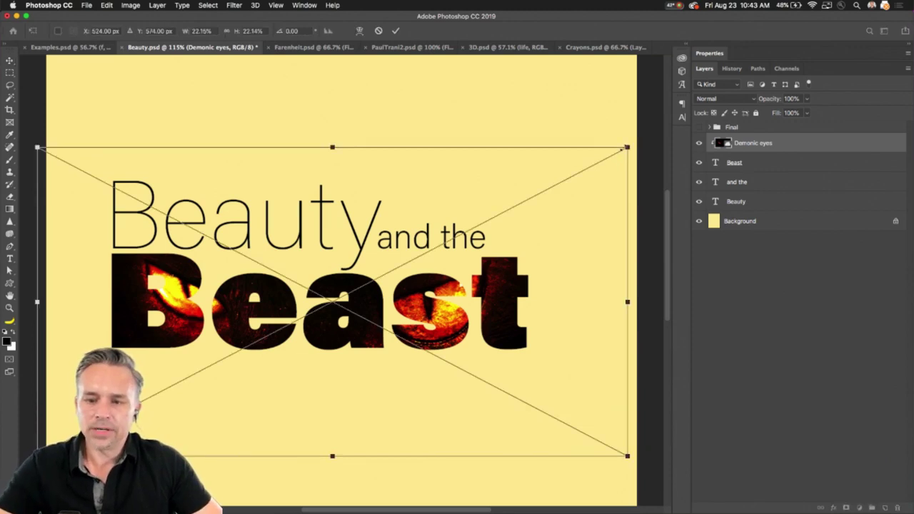
pyautogui.moveTo(629, 147); pyautogui.dragTo(505, 286)
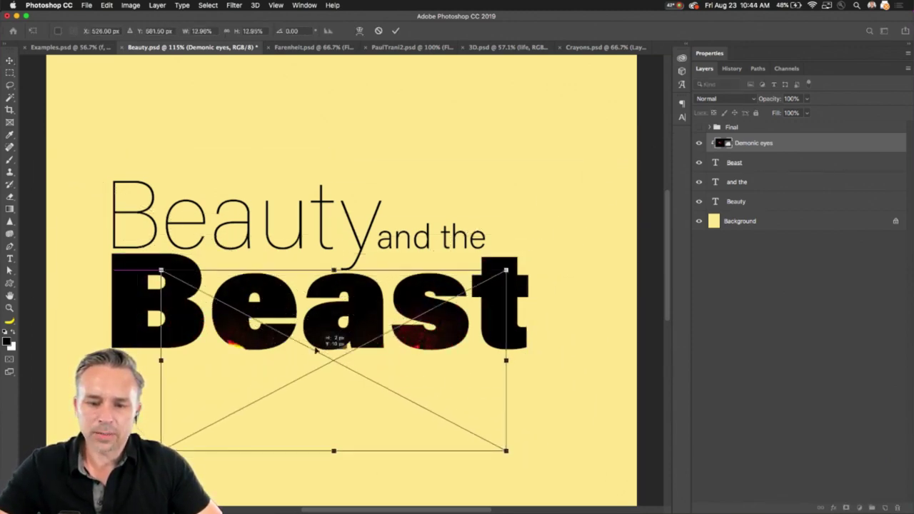
pyautogui.moveTo(318, 371); pyautogui.dragTo(336, 294)
pyautogui.press('Return')
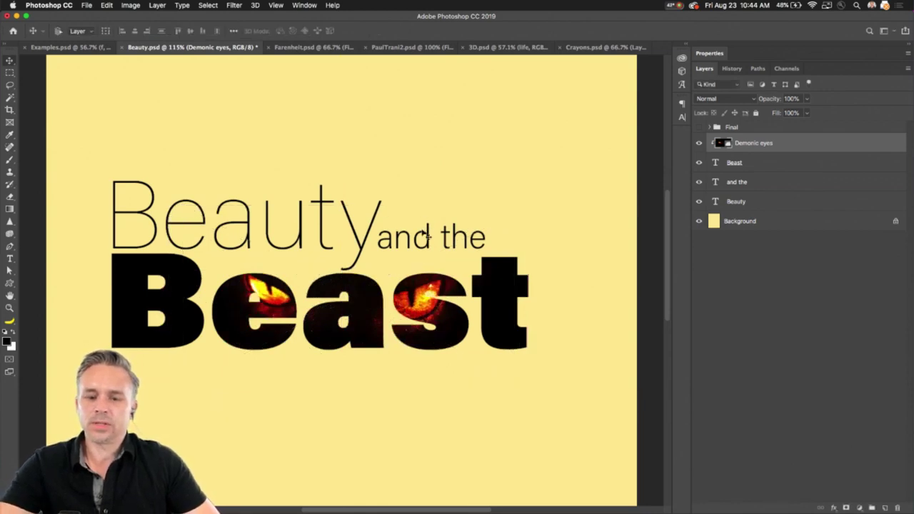
# Group the four title layers and name the group CONCEPT 1
pyautogui.keyDown('shift'); pyautogui.click(741, 202); pyautogui.keyUp('shift')
pyautogui.press('super+g')
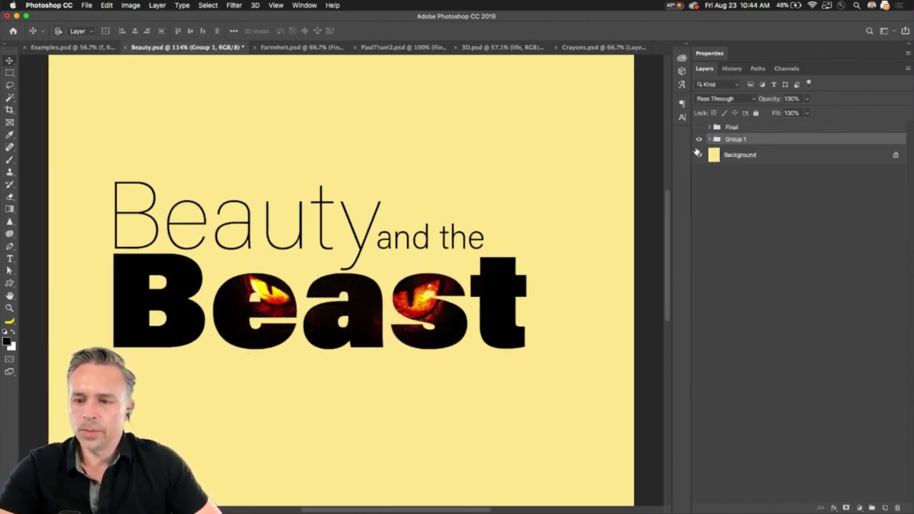
pyautogui.doubleClick(738, 139)
pyautogui.write('CO')
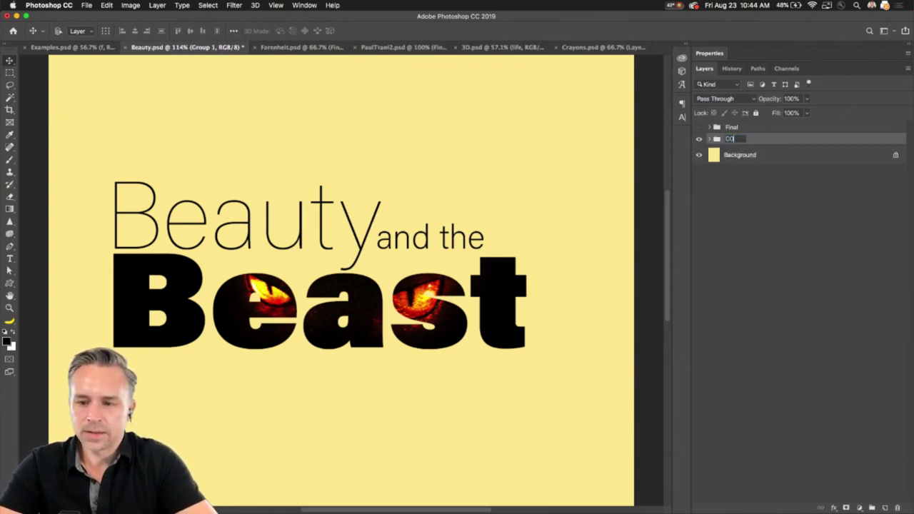
pyautogui.write('NCEPT 1')
pyautogui.press('Return')
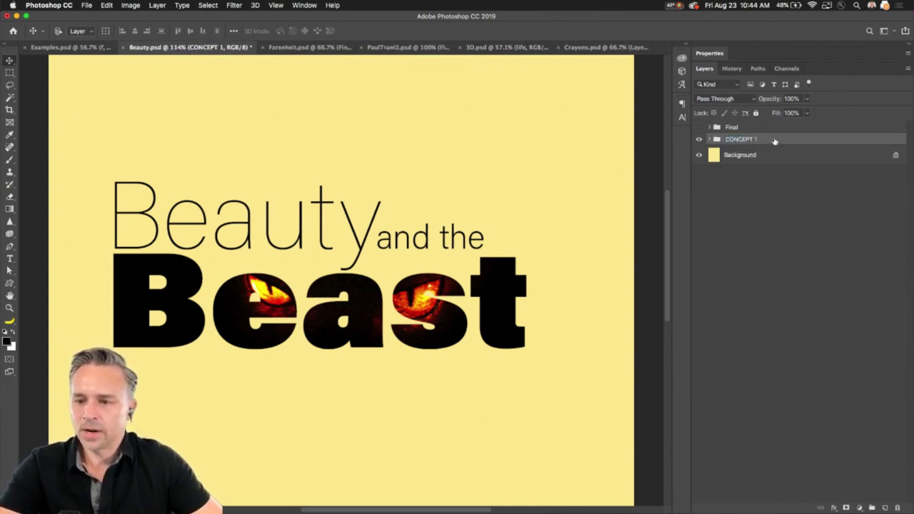
# Duplicate the group as CONCEPT 2, expand it, and reopen the Libraries panel
pyautogui.moveTo(775, 141); pyautogui.dragTo(885, 508)
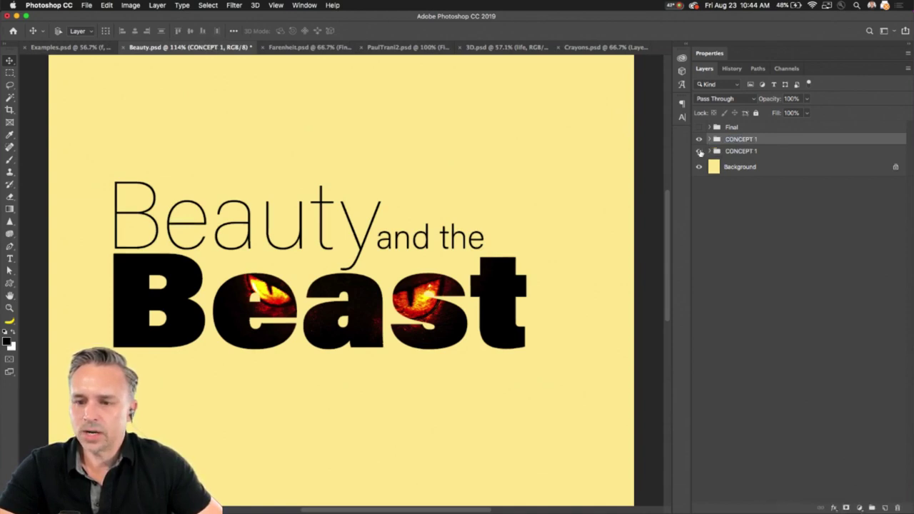
pyautogui.doubleClick(743, 138)
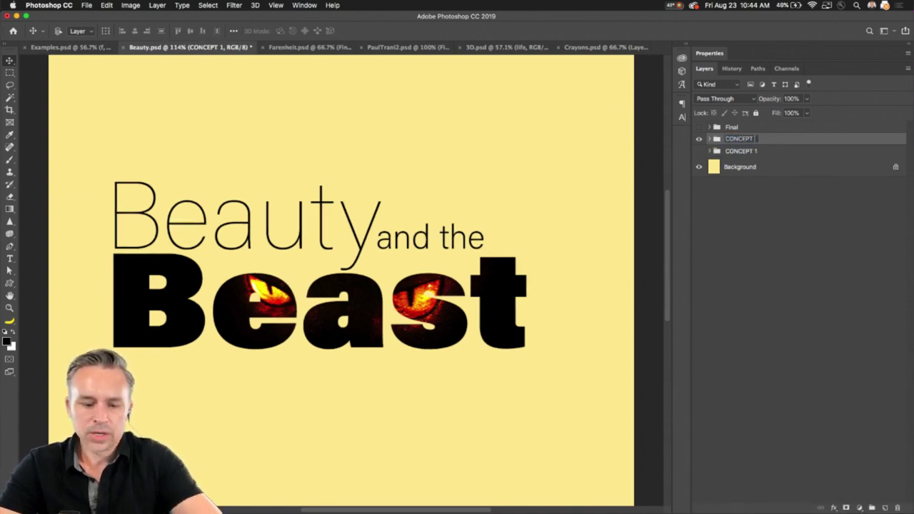
pyautogui.write('2')
pyautogui.press('Return')
pyautogui.click(708, 140)
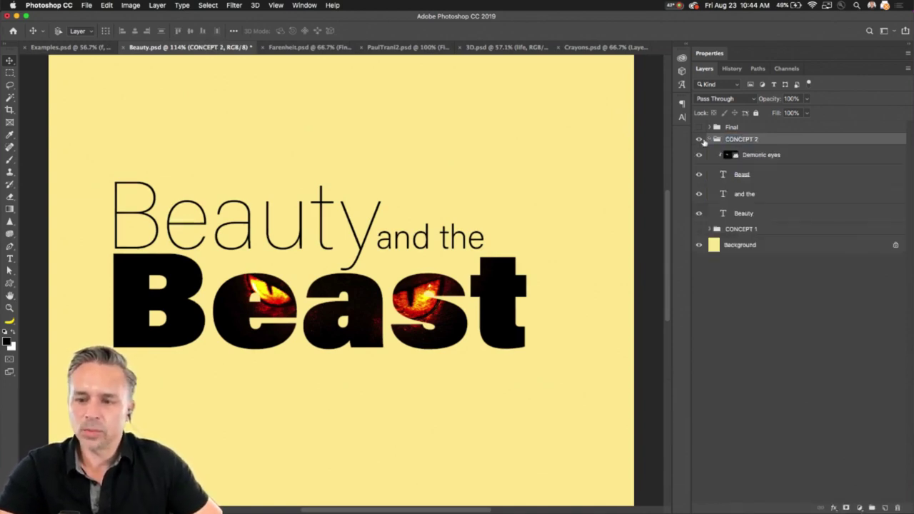
pyautogui.click(682, 57)
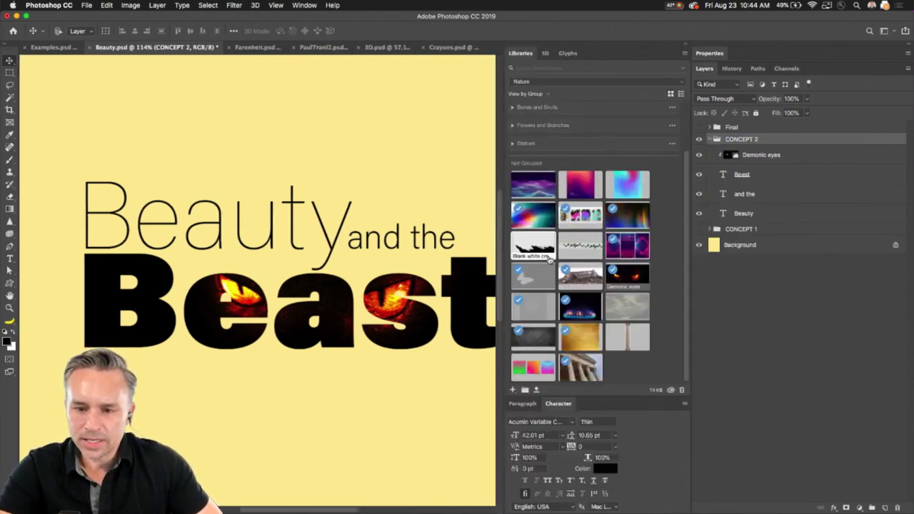
# Place the torn crumpled-paper texture from Libraries and move it into the CONCEPT 2 group
pyautogui.moveTo(535, 249); pyautogui.dragTo(237, 256)
pyautogui.press('Return')
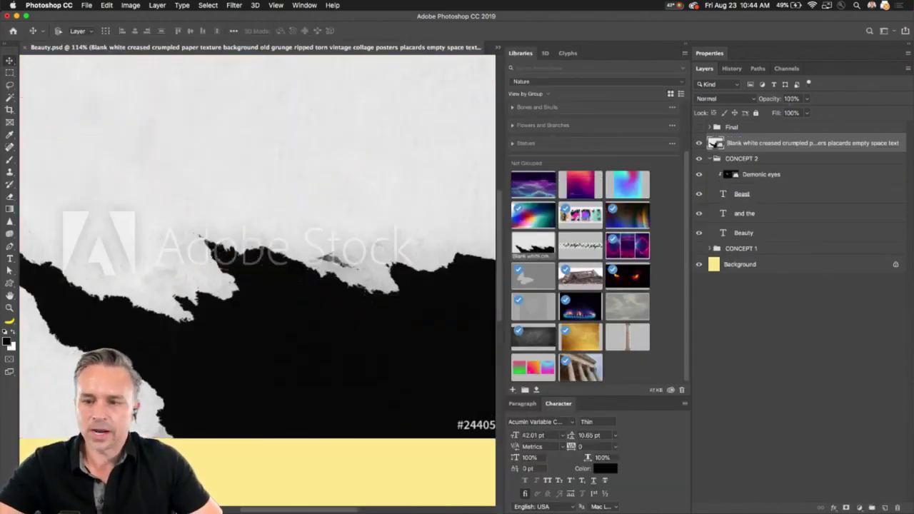
pyautogui.moveTo(784, 142); pyautogui.dragTo(898, 507)
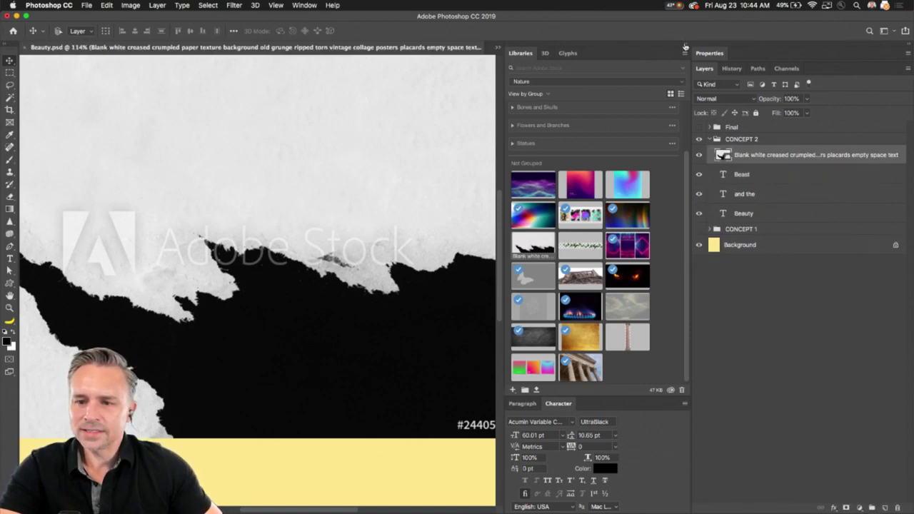
# Blend the texture in Difference mode, shift it right and down, and collapse CONCEPT 2
pyautogui.click(685, 47)
pyautogui.click(744, 102)
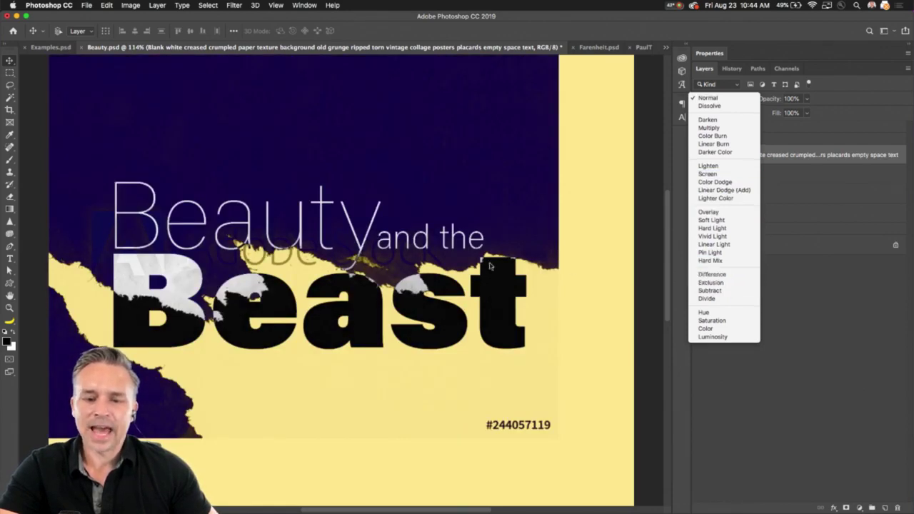
pyautogui.click(734, 275)
pyautogui.moveTo(124, 235); pyautogui.dragTo(195, 241)
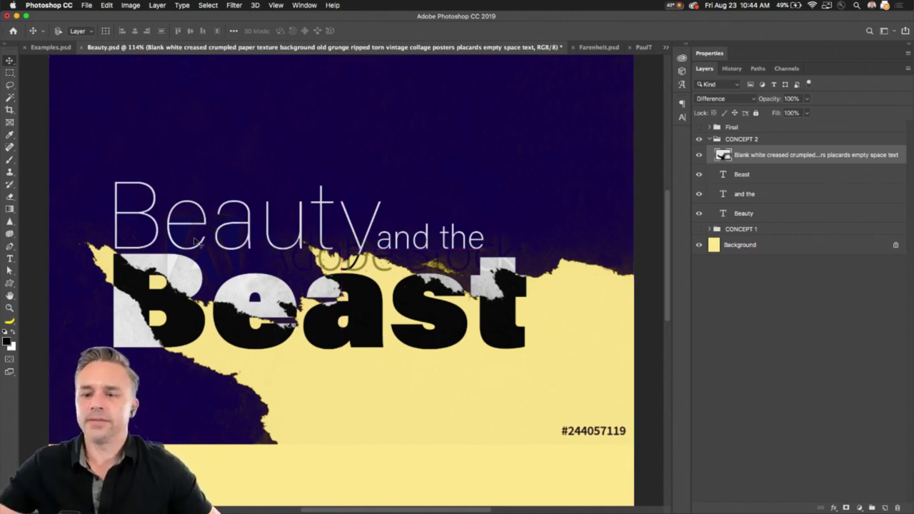
pyautogui.click(737, 141)
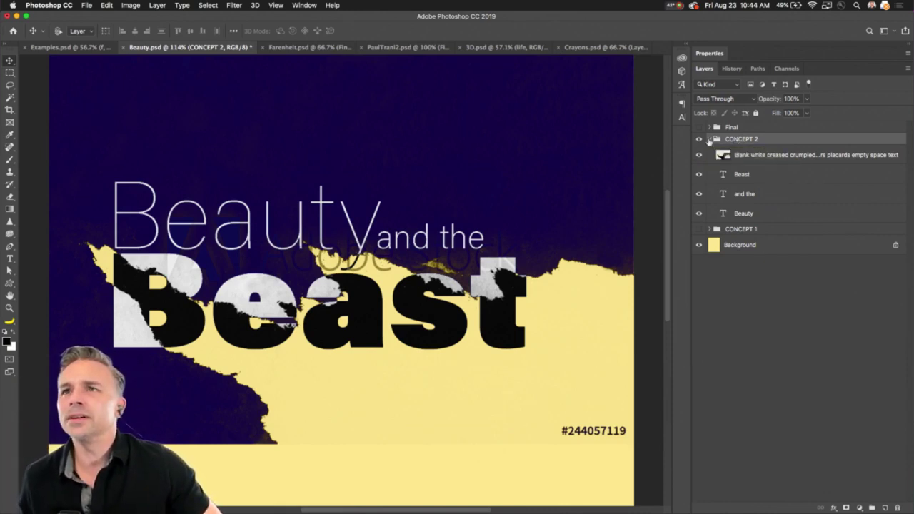
pyautogui.click(709, 139)
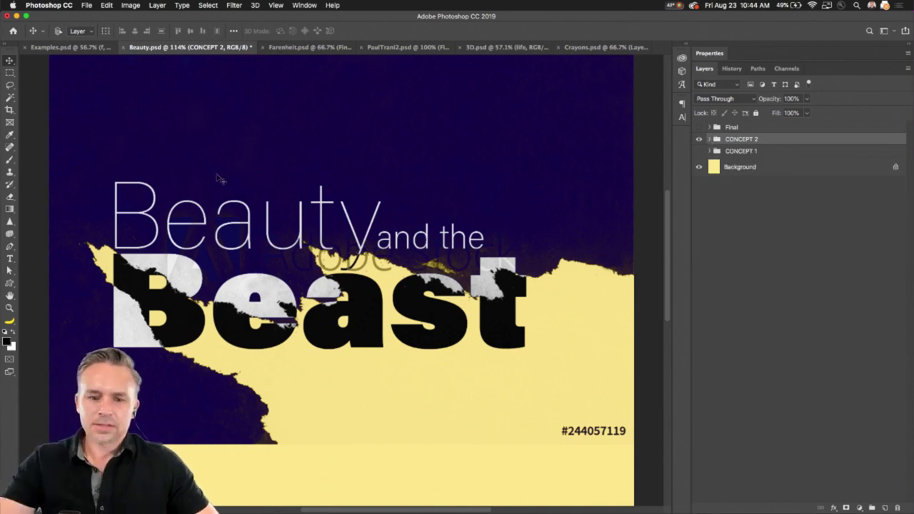
# Duplicate the CONCEPT 2 group, hide the original, and rename the copy CONCEPT 3
pyautogui.scroll(-5, 220, 179)
pyautogui.scroll(2, 219, 178)
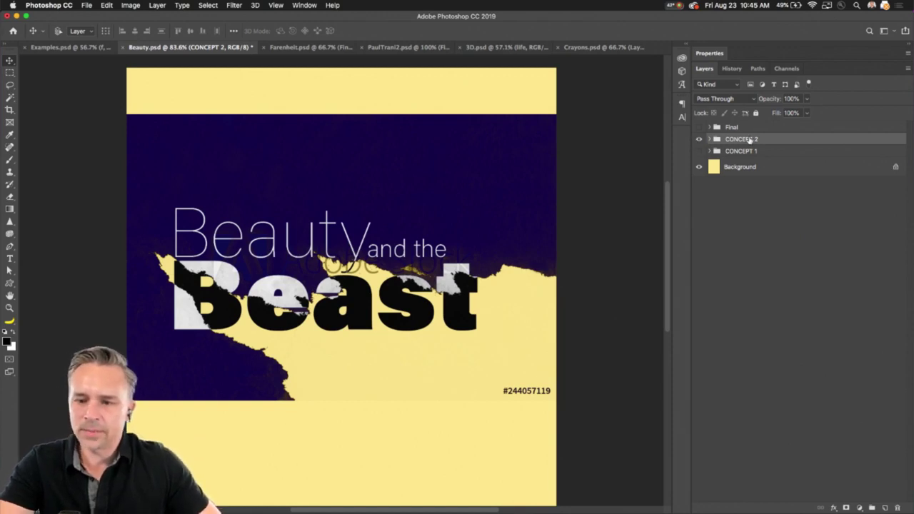
pyautogui.moveTo(749, 140); pyautogui.dragTo(884, 507)
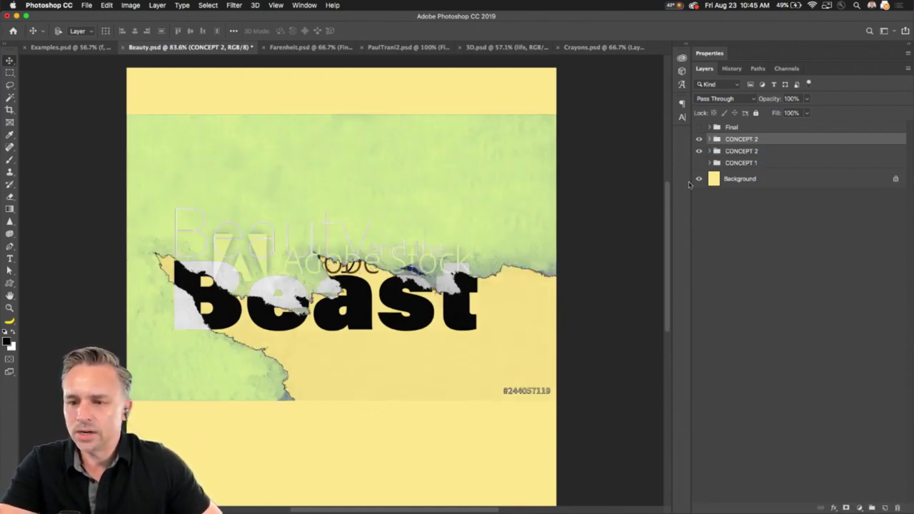
pyautogui.click(699, 151)
pyautogui.doubleClick(750, 140)
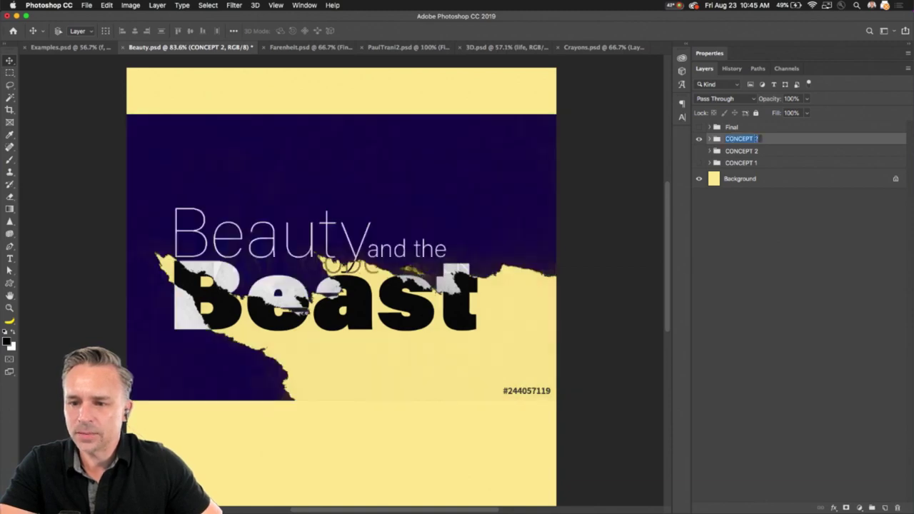
pyautogui.click(759, 139)
pyautogui.write('3')
pyautogui.press('Return')
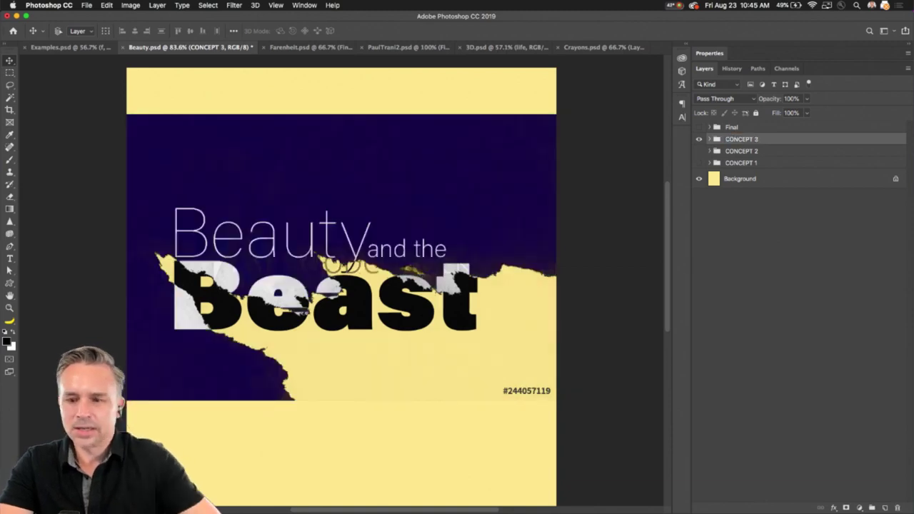
# Delete the torn-paper texture layer from CONCEPT 3, leaving the plain title on yellow
pyautogui.click(709, 139)
pyautogui.moveTo(741, 157); pyautogui.dragTo(898, 507)
pyautogui.click(750, 157)
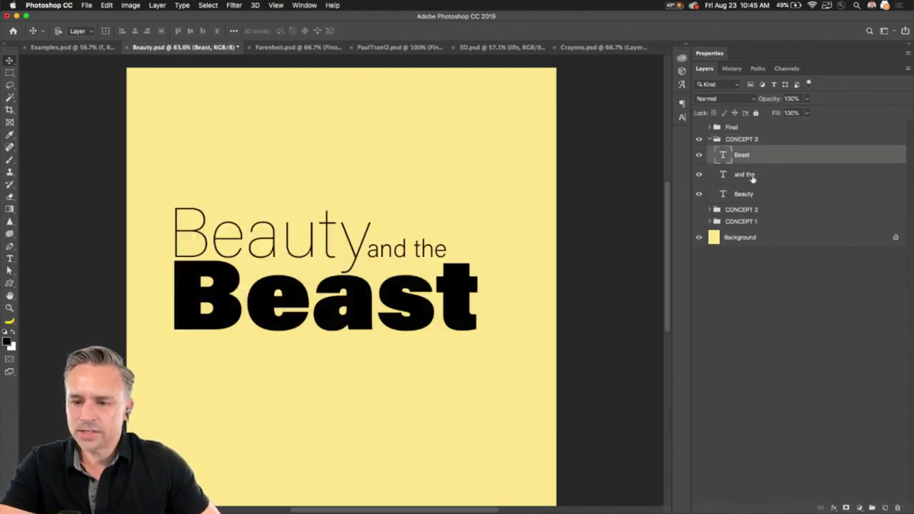
pyautogui.click(751, 193)
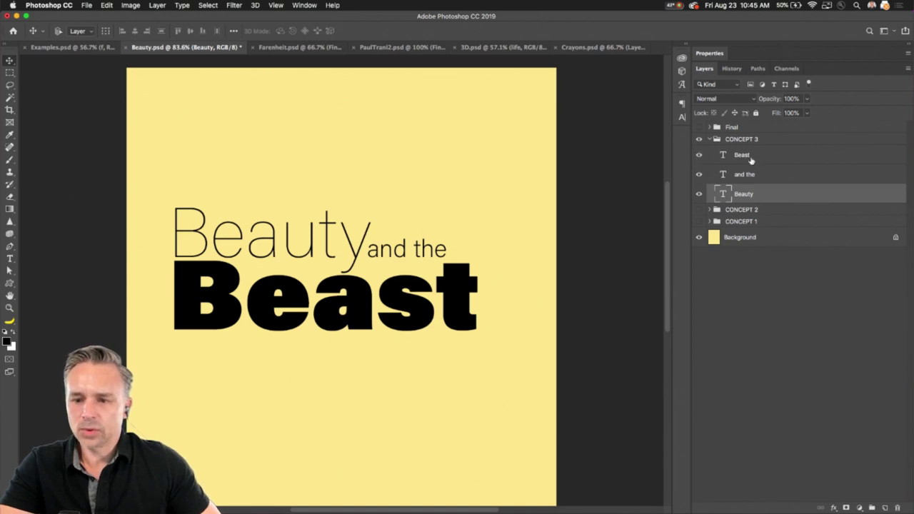
pyautogui.click(750, 157)
# Hide the Beast and 'and the' layers so only Beauty shows, with Beauty selected
pyautogui.click(699, 174)
pyautogui.click(699, 193)
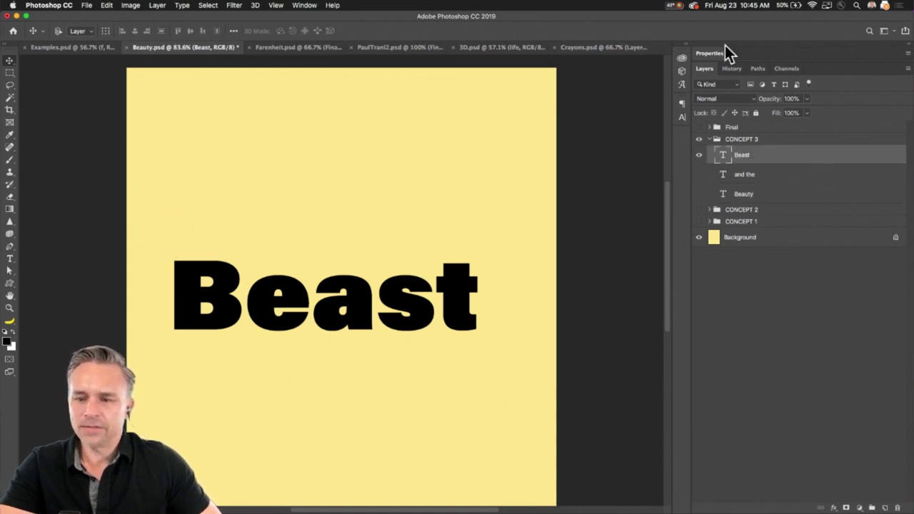
pyautogui.click(750, 58)
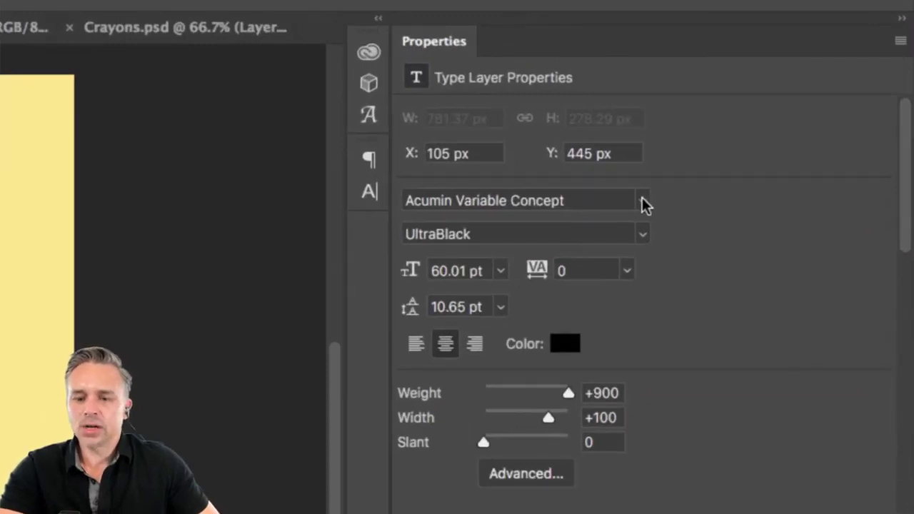
pyautogui.click(642, 200)
pyautogui.click(777, 154)
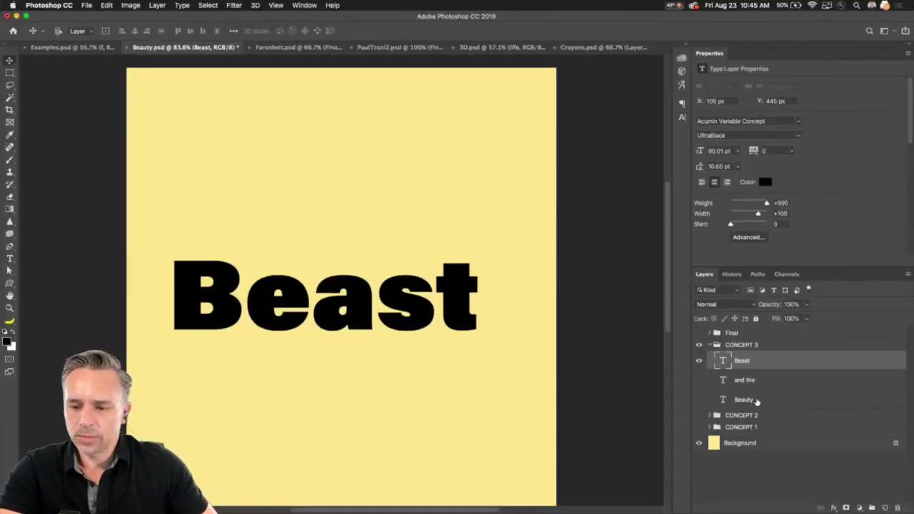
pyautogui.click(757, 400)
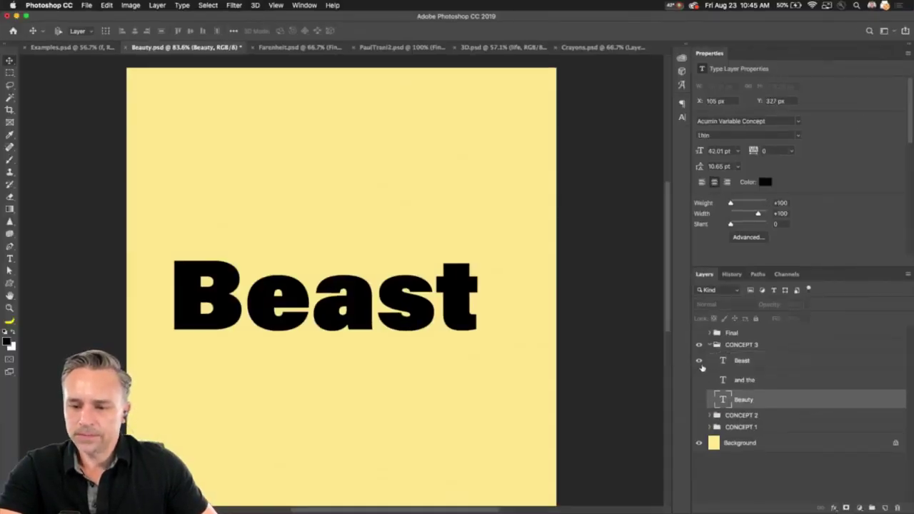
pyautogui.click(699, 361)
pyautogui.click(699, 400)
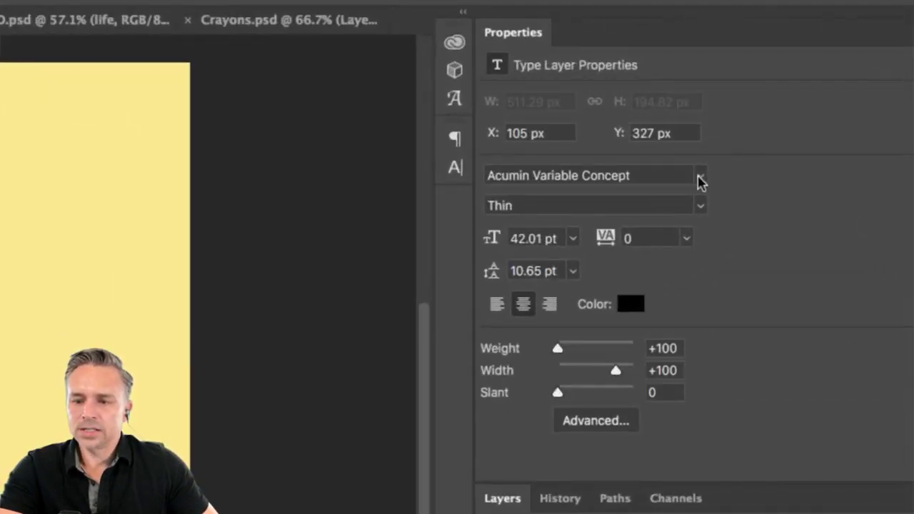
# Filter fonts to Script, set Beauty in Bickham Script Pro, and enlarge it to 107.01 pt
pyautogui.click(798, 120)
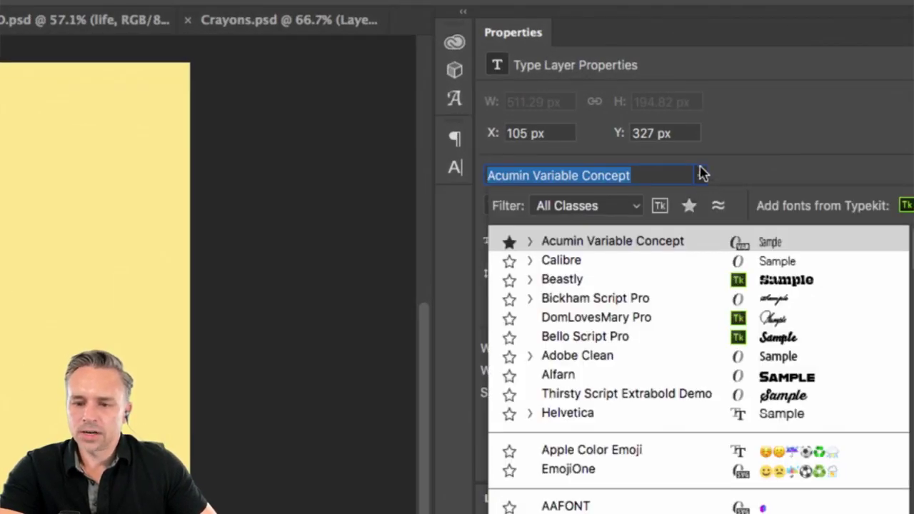
pyautogui.click(635, 205)
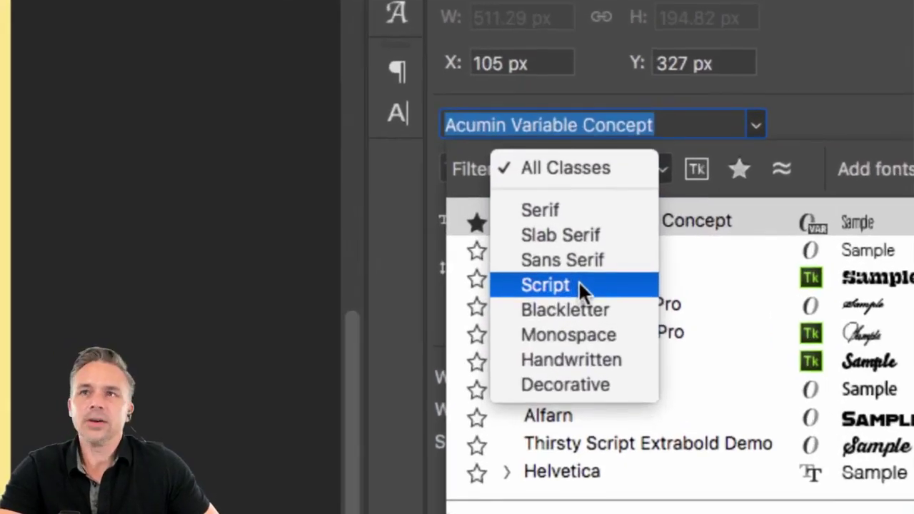
pyautogui.click(578, 285)
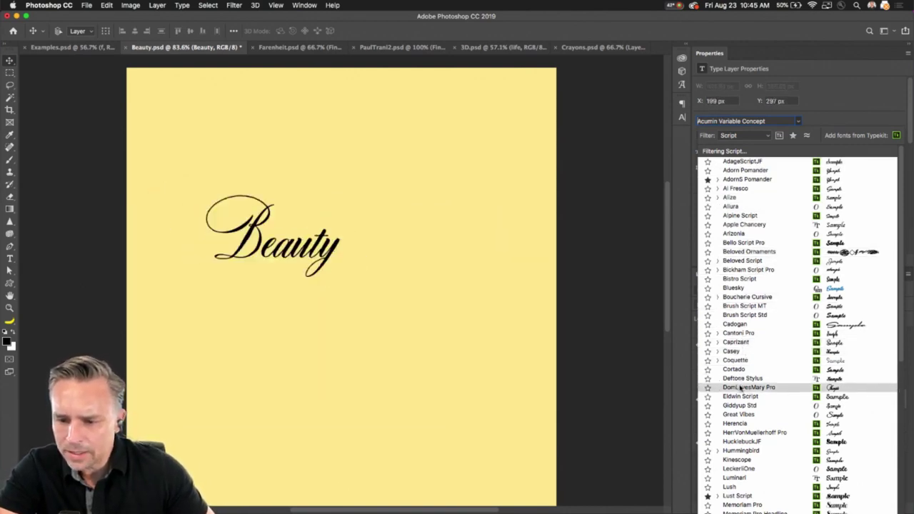
pyautogui.scroll(-3, 741, 388)
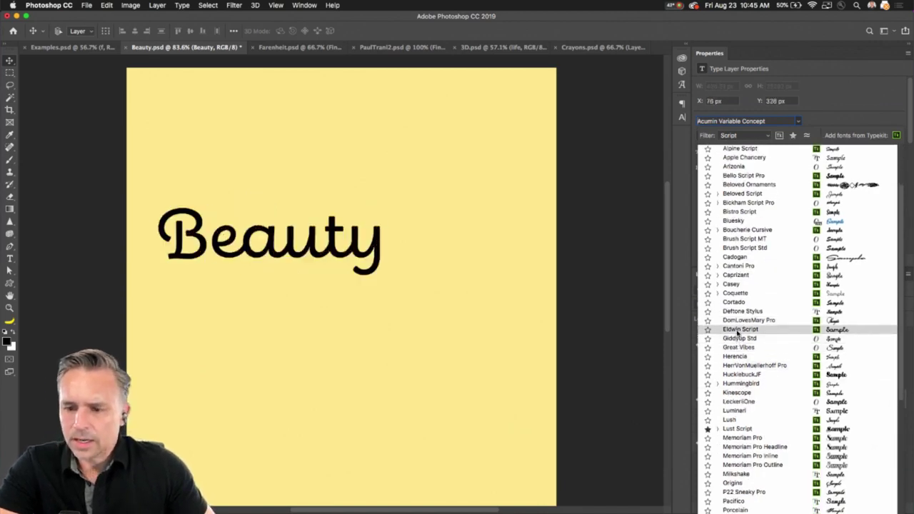
pyautogui.scroll(1, 737, 332)
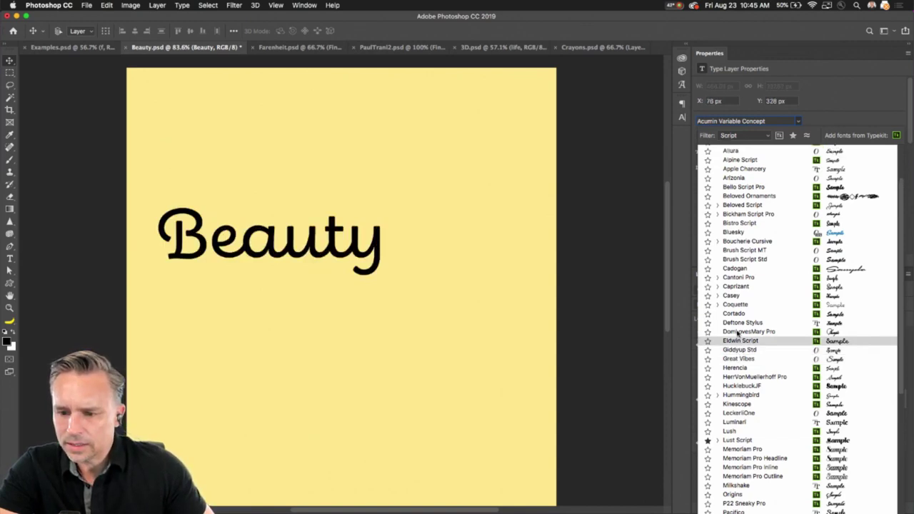
pyautogui.scroll(3, 738, 332)
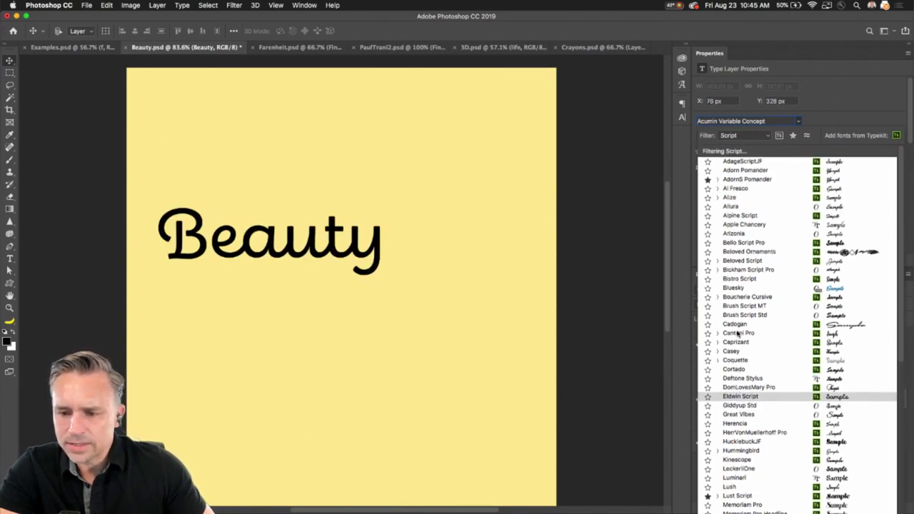
pyautogui.click(746, 270)
pyautogui.moveTo(700, 151); pyautogui.dragTo(738, 155)
# Reposition the Beauty text on the poster, finishing about 130 px higher
pyautogui.click(10, 62)
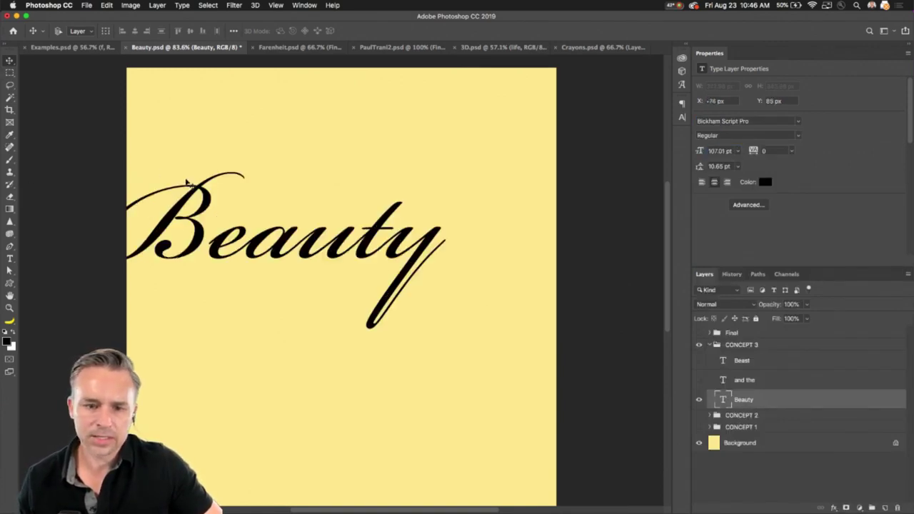
pyautogui.moveTo(190, 184); pyautogui.dragTo(241, 193)
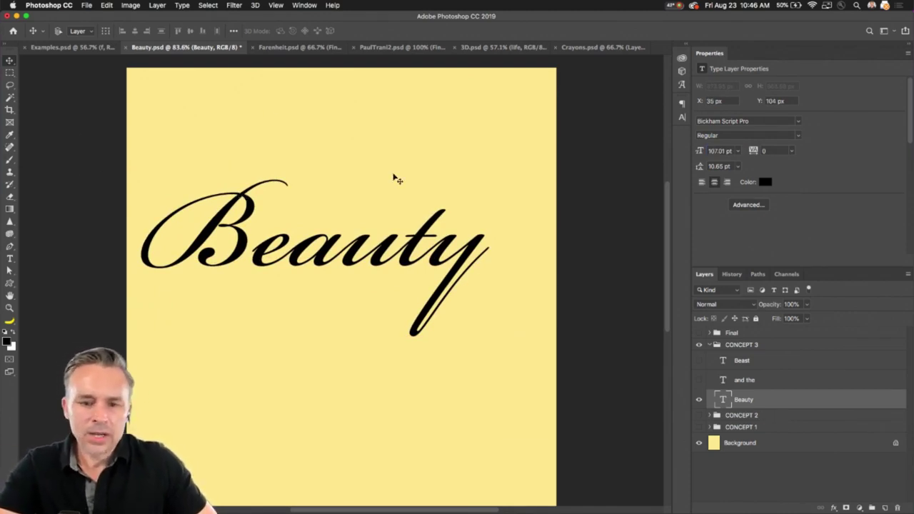
pyautogui.click(10, 259)
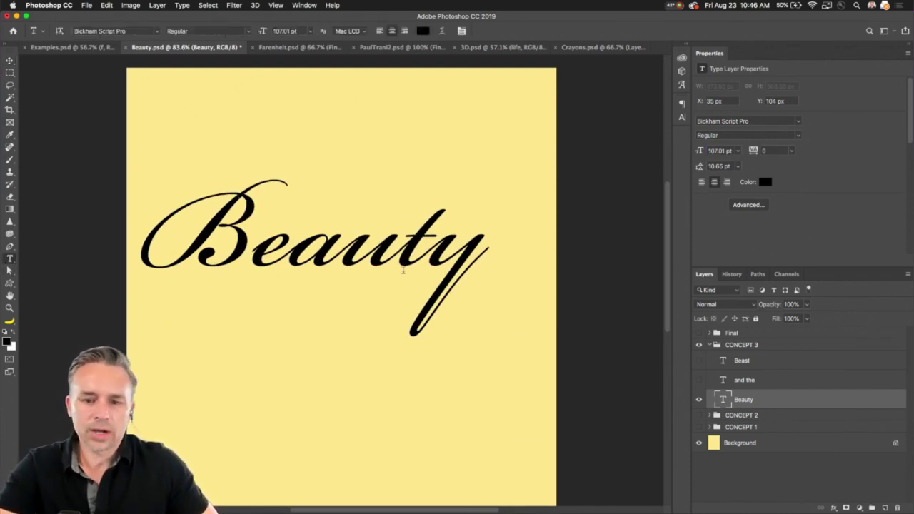
pyautogui.moveTo(432, 255); pyautogui.dragTo(493, 262)
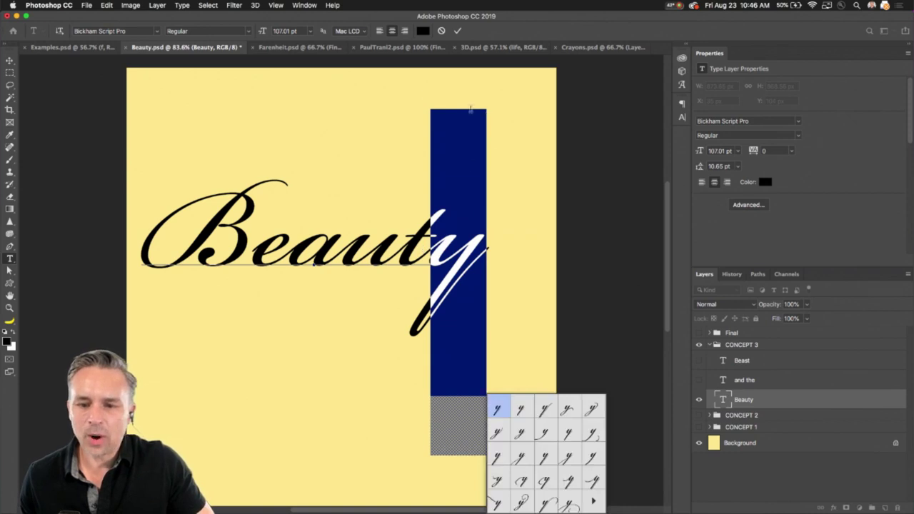
pyautogui.click(10, 60)
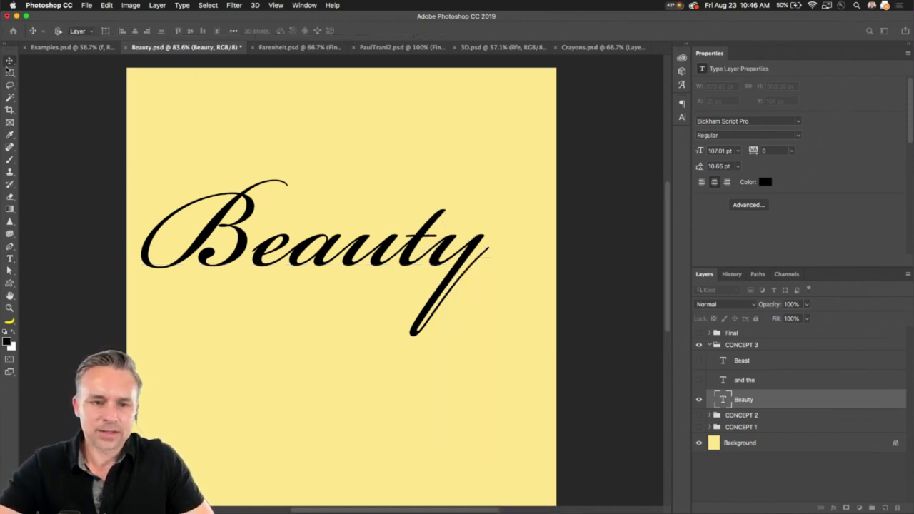
pyautogui.moveTo(341, 307); pyautogui.dragTo(312, 203)
# Try the y's glyph alternates, settle on the long looping swash y, and move Beauty left and down
pyautogui.press('t')
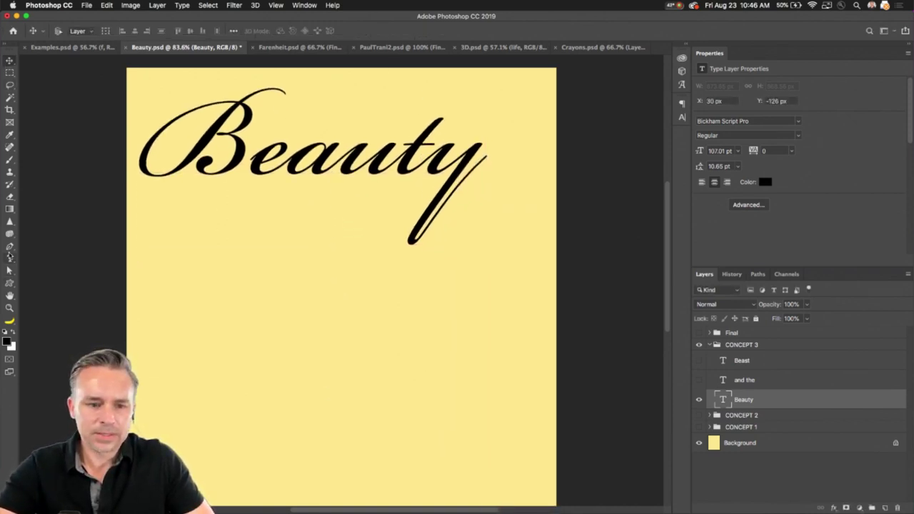
pyautogui.moveTo(433, 150); pyautogui.dragTo(477, 153)
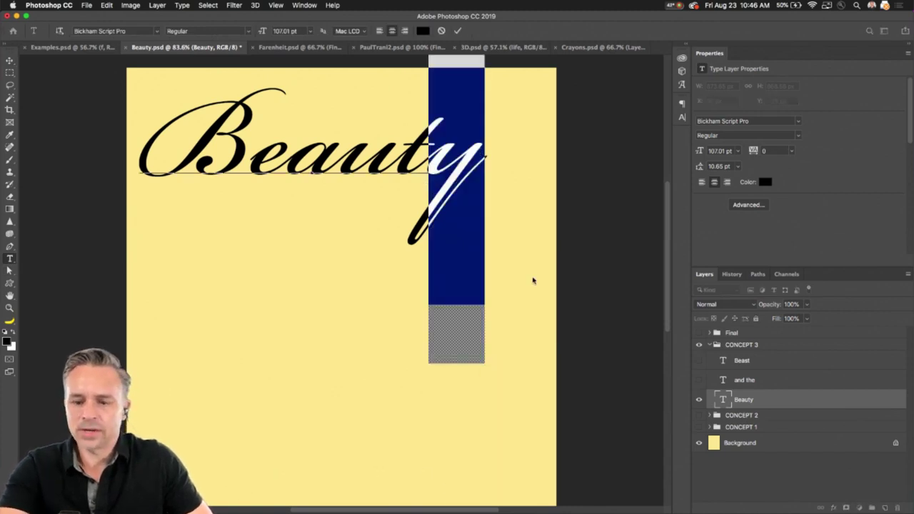
pyautogui.moveTo(459, 343)
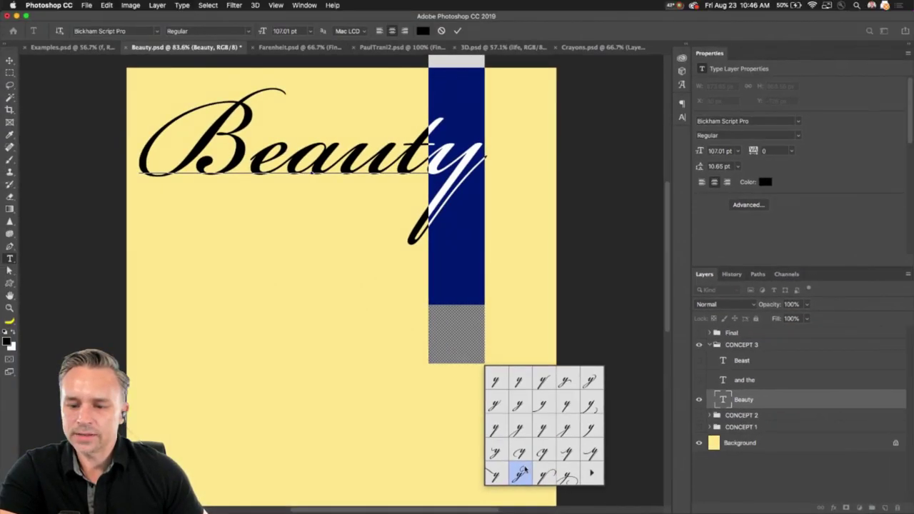
pyautogui.click(497, 474)
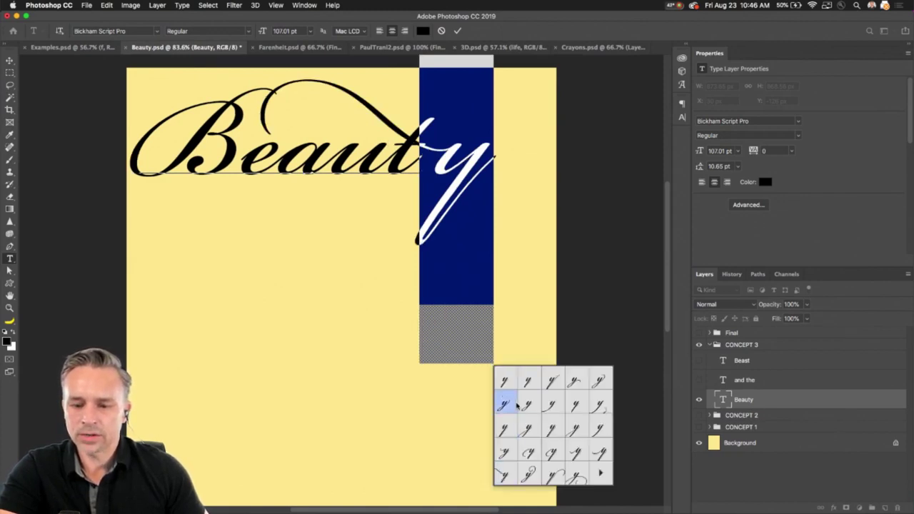
pyautogui.click(574, 412)
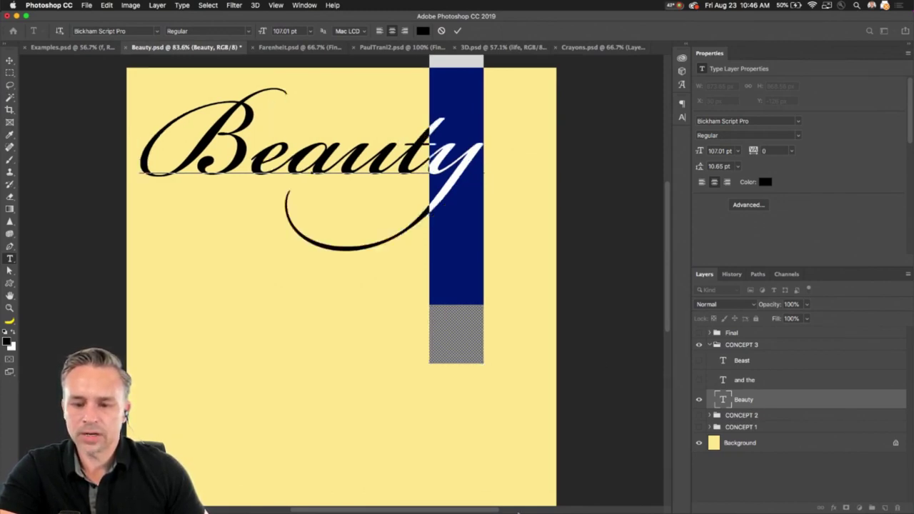
pyautogui.click(588, 405)
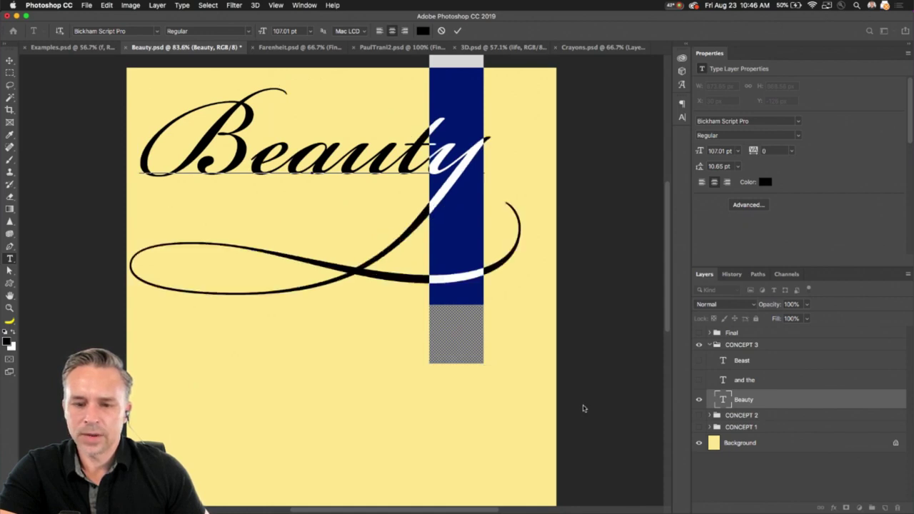
pyautogui.click(564, 479)
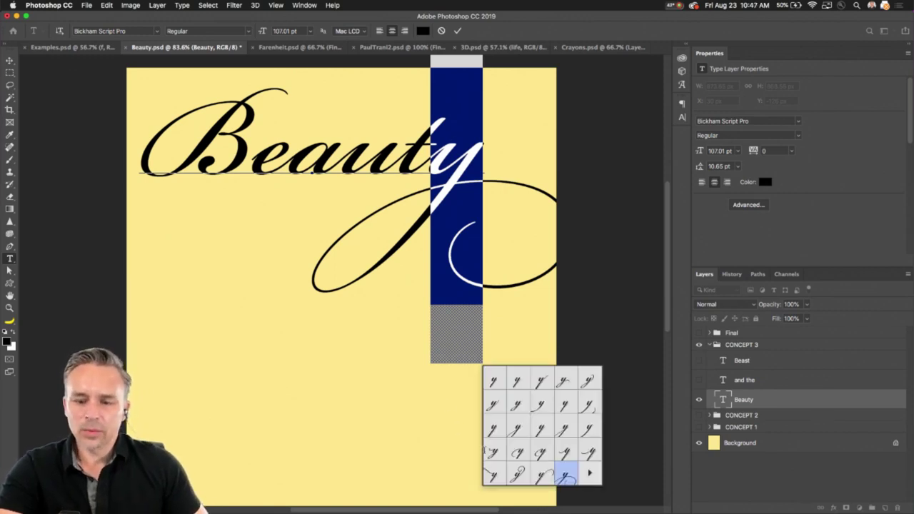
pyautogui.click(583, 411)
pyautogui.moveTo(443, 159)
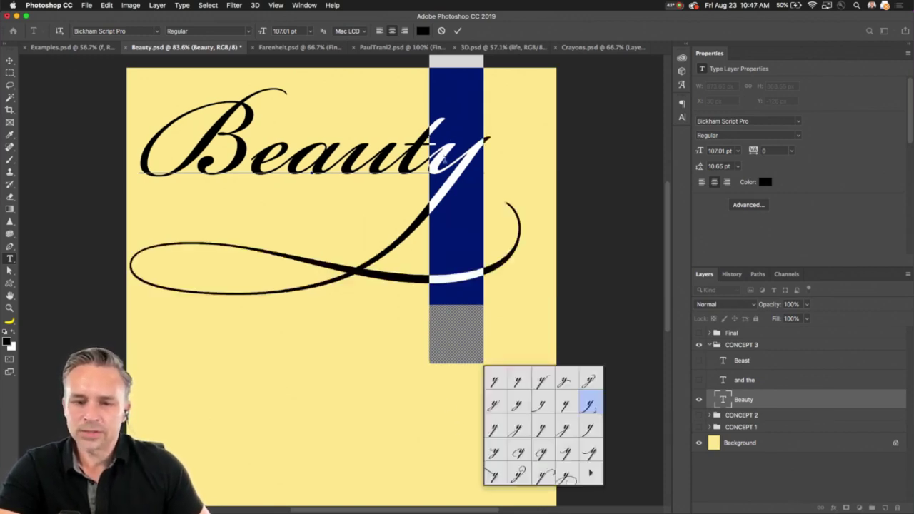
pyautogui.click(518, 452)
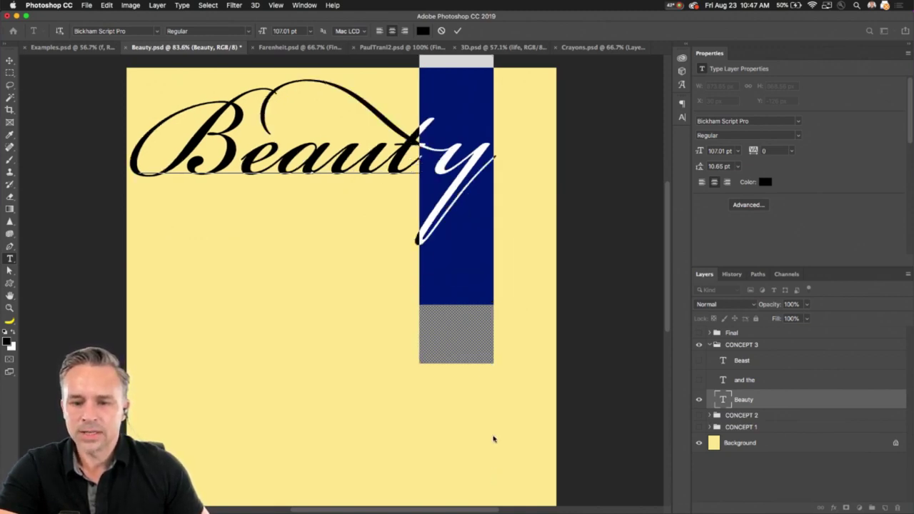
pyautogui.moveTo(465, 333)
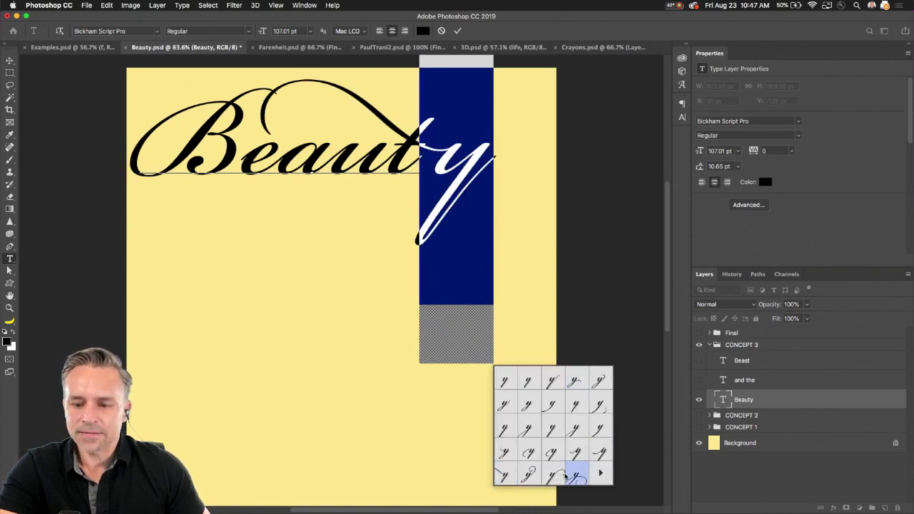
pyautogui.click(577, 477)
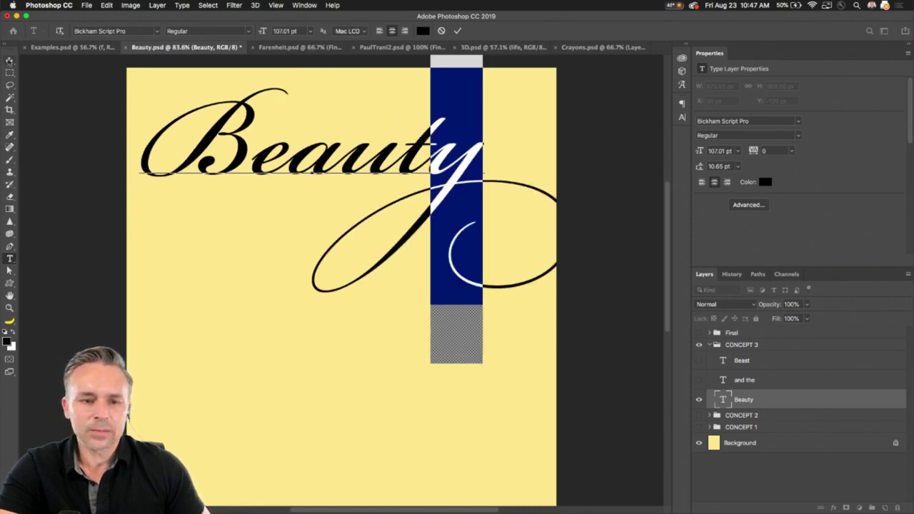
pyautogui.click(9, 60)
pyautogui.moveTo(246, 155); pyautogui.dragTo(208, 223)
# Shrink Beauty to 81.52 pt with Free Transform and move it up and left
pyautogui.press('super+t')
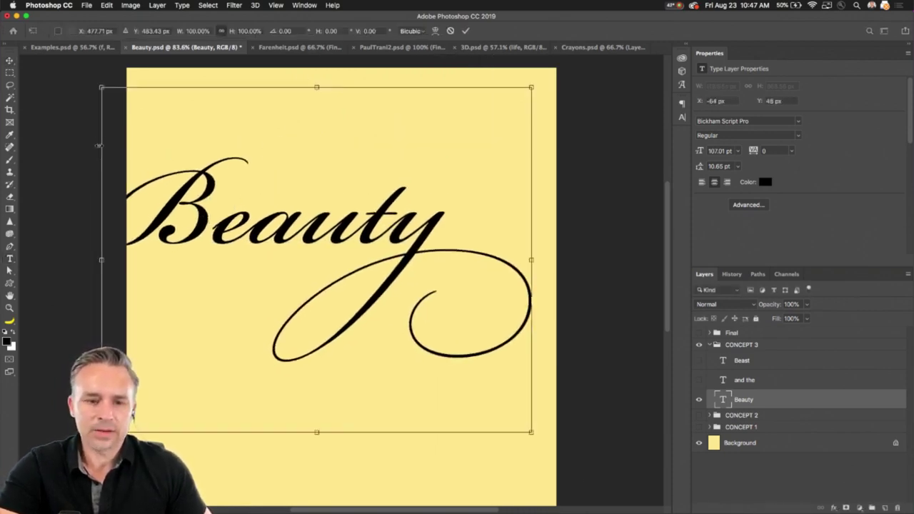
pyautogui.moveTo(106, 92); pyautogui.dragTo(170, 207)
pyautogui.press('Return')
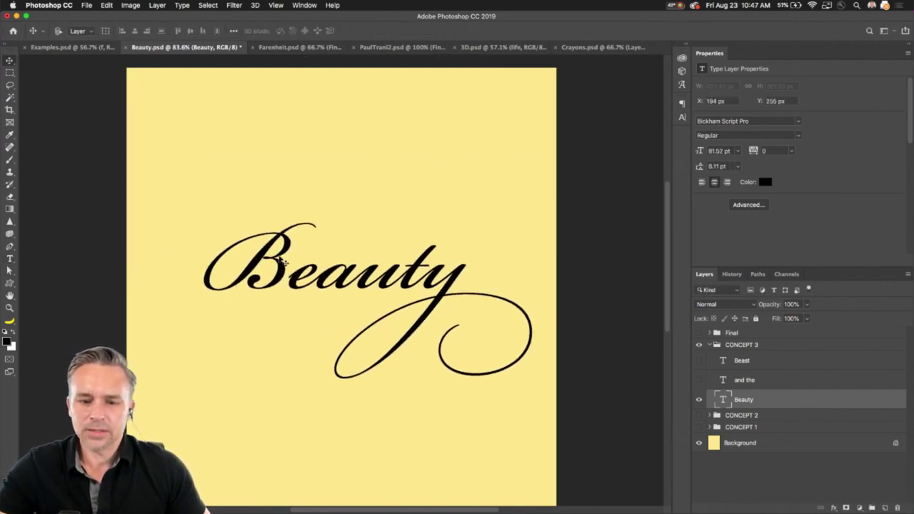
pyautogui.moveTo(284, 260); pyautogui.dragTo(219, 227)
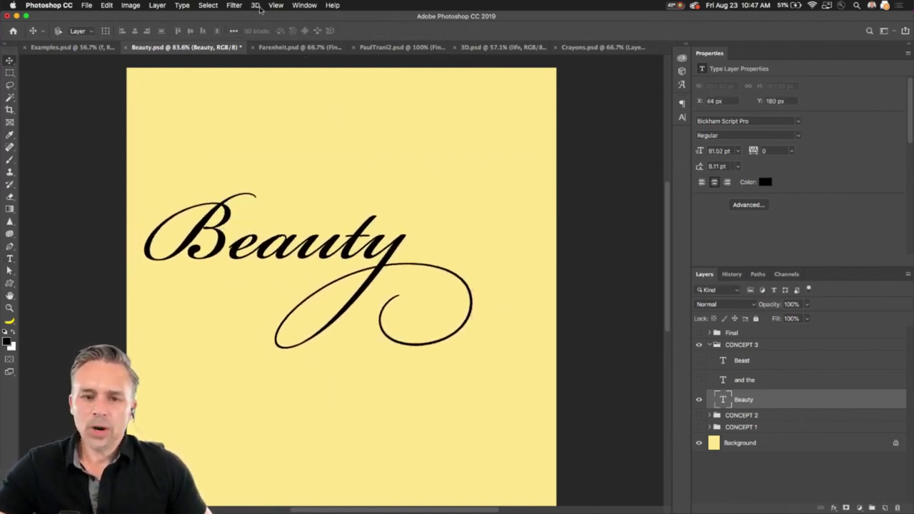
# Open the Glyphs panel for Bickham Script Pro, collapse Character settings, and select Beauty's final y
pyautogui.click(304, 5)
pyautogui.click(300, 6)
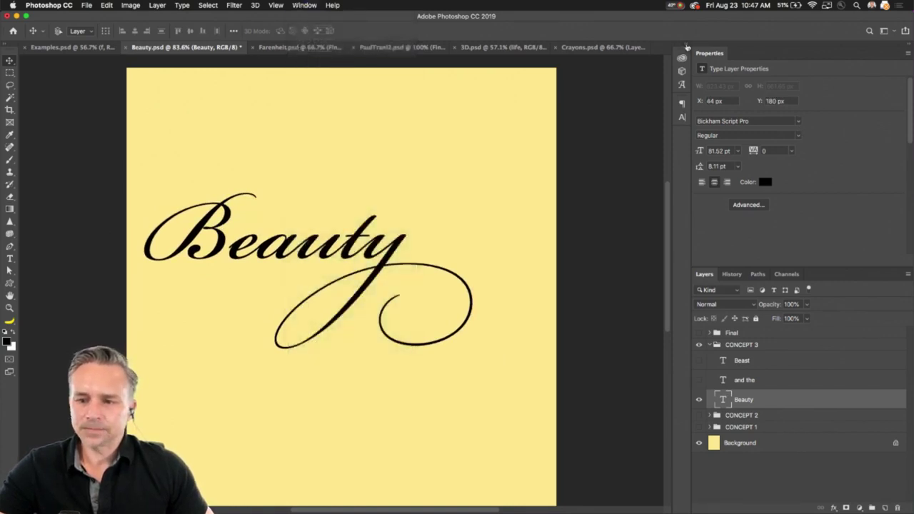
pyautogui.click(687, 47)
pyautogui.click(569, 52)
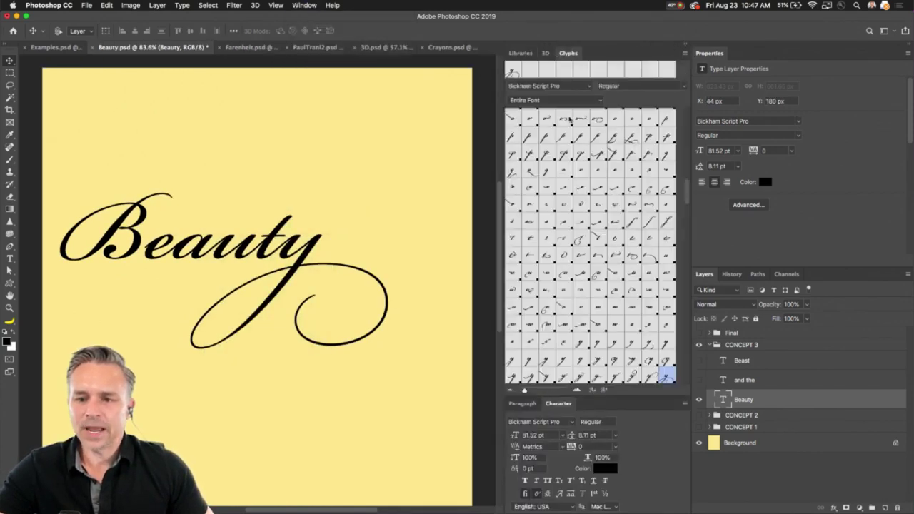
pyautogui.doubleClick(623, 404)
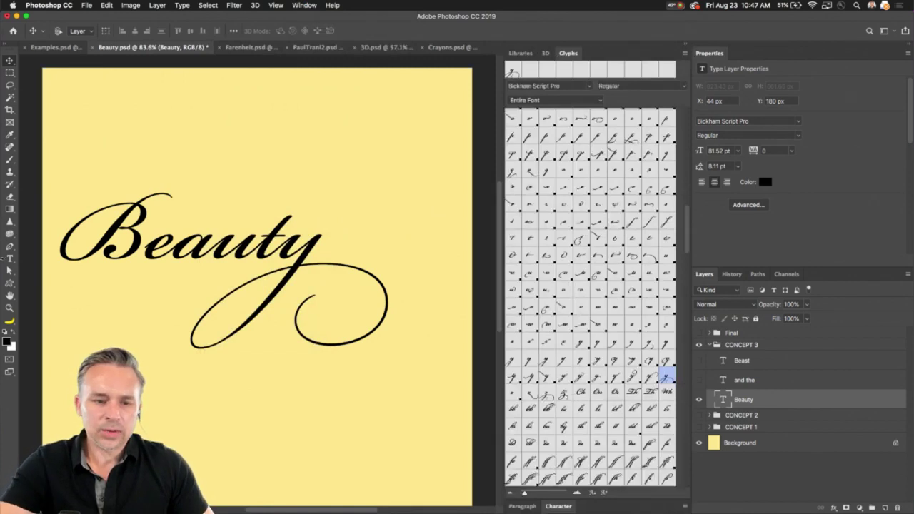
pyautogui.press('t')
pyautogui.moveTo(283, 254); pyautogui.dragTo(327, 255)
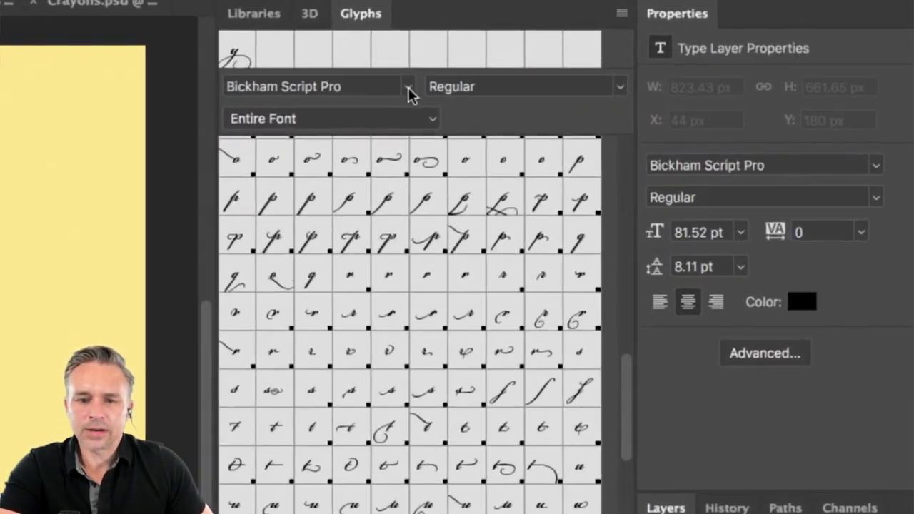
# List Alternates For Selection in Glyphs and replace Beauty's B with the large swash capital
pyautogui.click(433, 118)
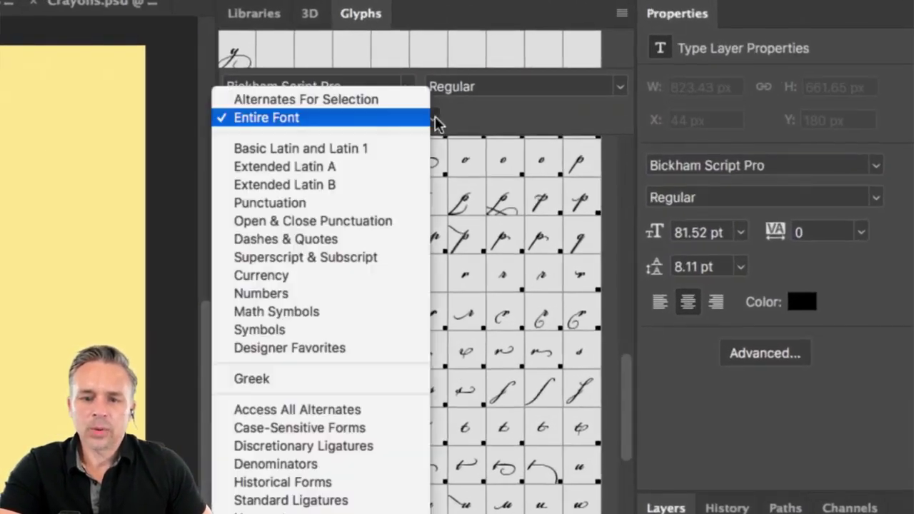
pyautogui.click(329, 100)
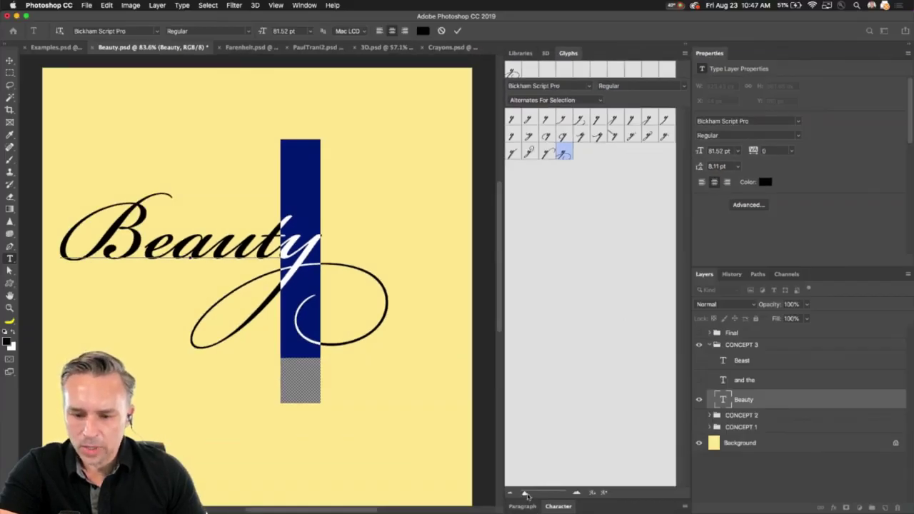
pyautogui.moveTo(526, 494); pyautogui.dragTo(536, 495)
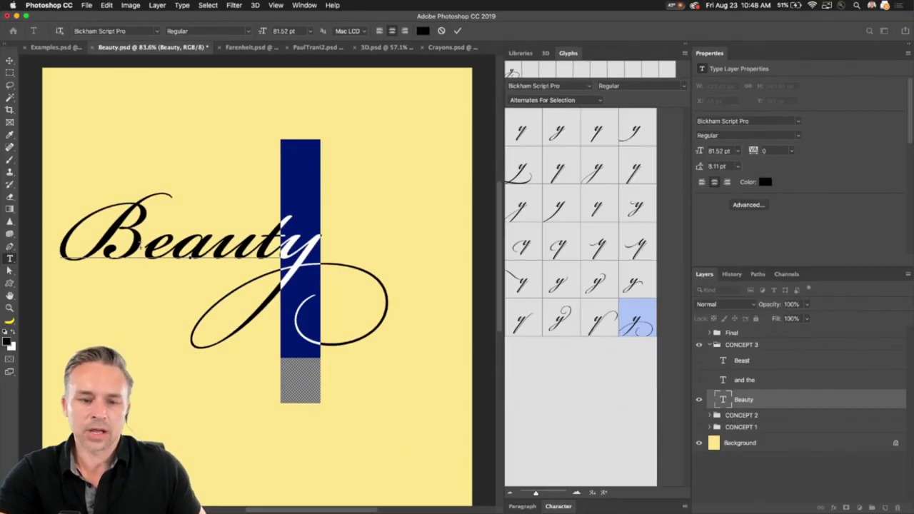
pyautogui.moveTo(147, 240); pyautogui.dragTo(72, 240)
pyautogui.click(602, 129)
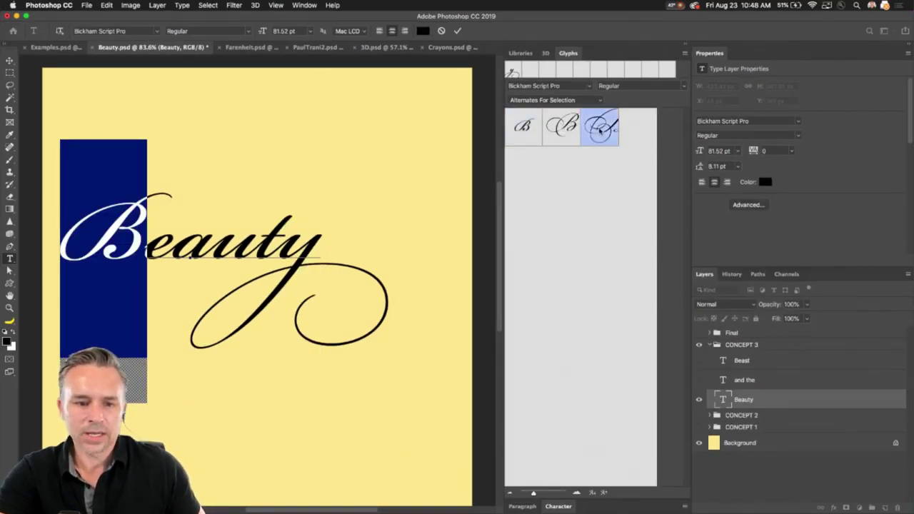
pyautogui.doubleClick(601, 128)
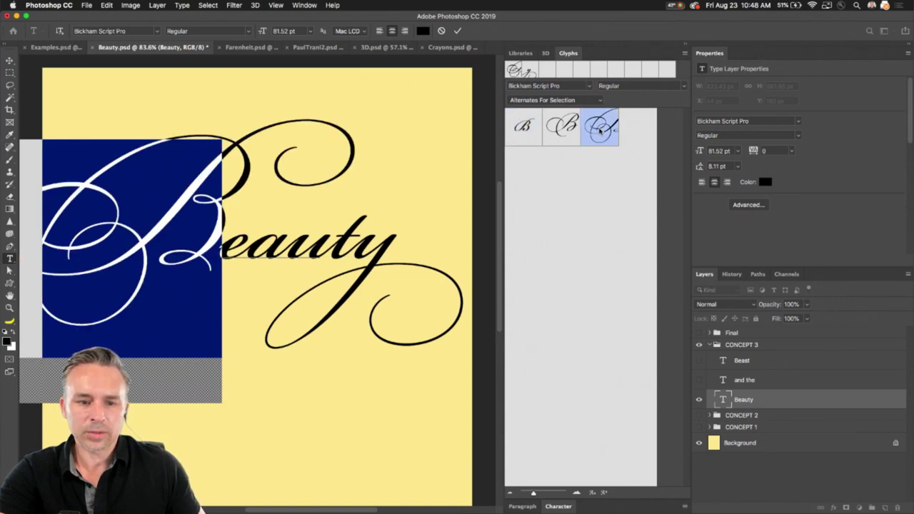
pyautogui.press('super+Return')
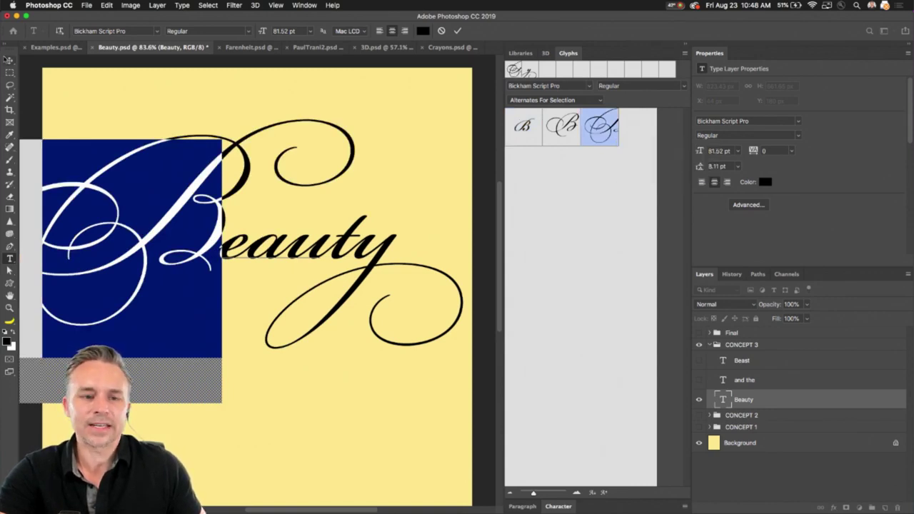
# Scale Beauty down to 52.08 pt with Free Transform
pyautogui.press('super+t')
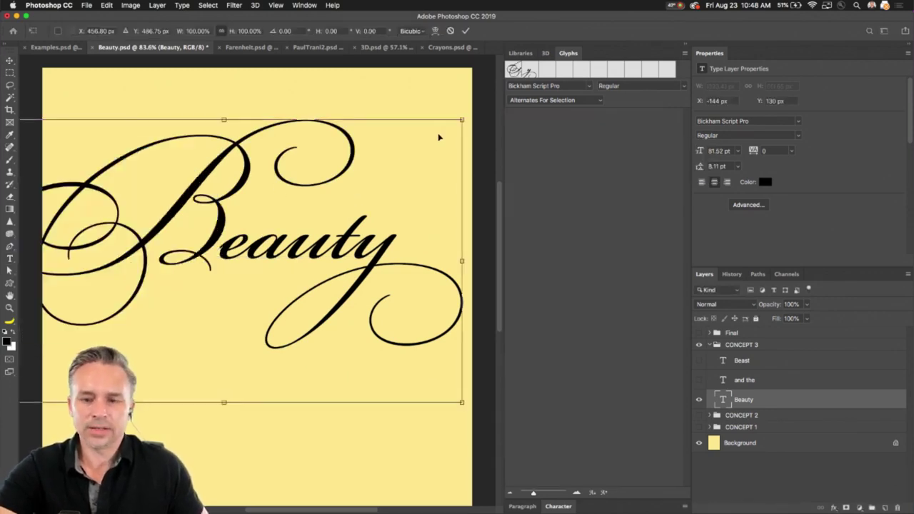
pyautogui.moveTo(462, 120); pyautogui.dragTo(318, 261)
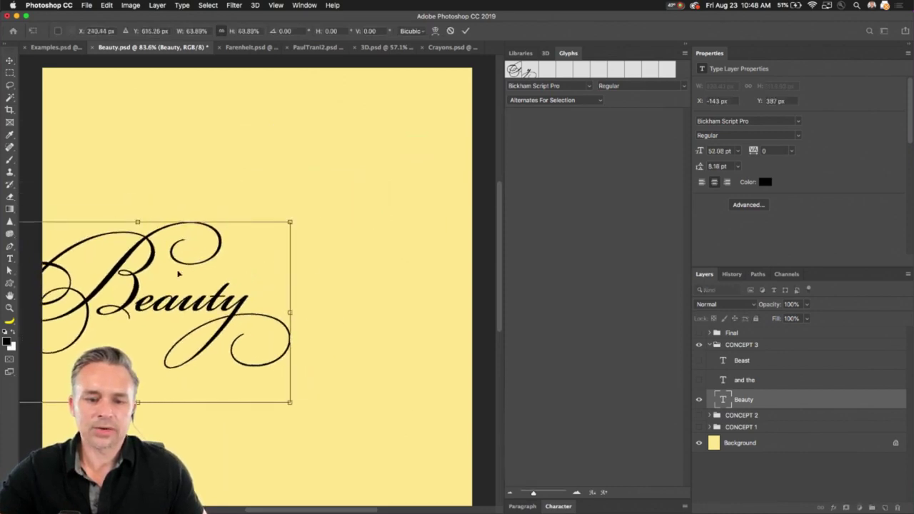
pyautogui.moveTo(168, 276); pyautogui.dragTo(209, 223)
pyautogui.press('Return')
# Show 'and the', shrink it to 14.51 pt, and nudge it into place beside Beauty
pyautogui.click(699, 380)
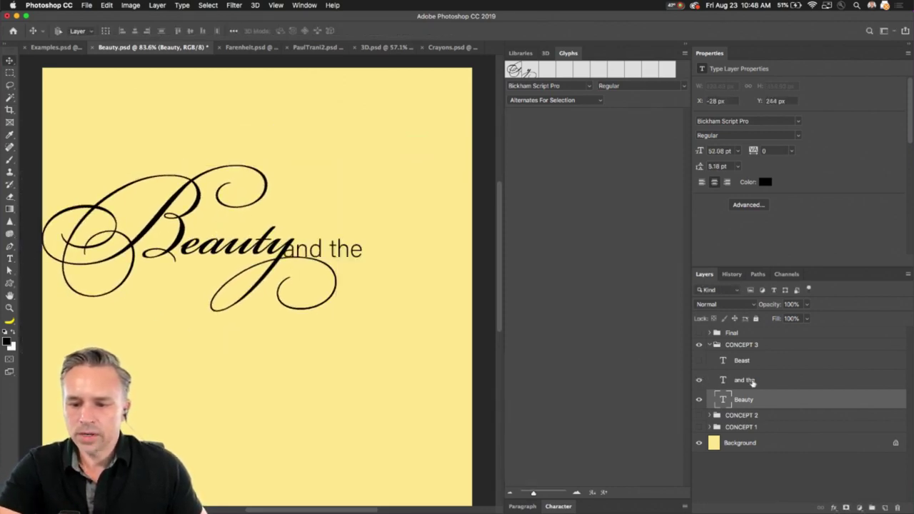
pyautogui.moveTo(300, 280); pyautogui.dragTo(315, 277)
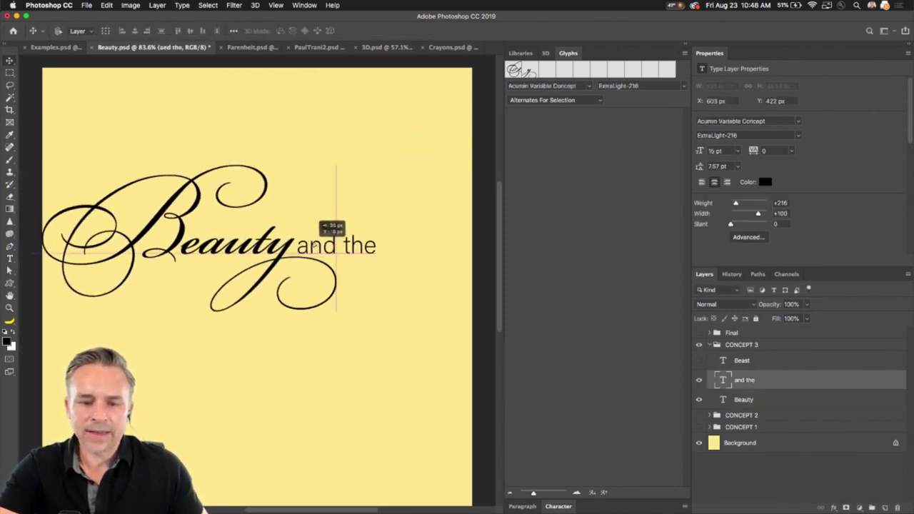
pyautogui.scroll(5, 315, 278)
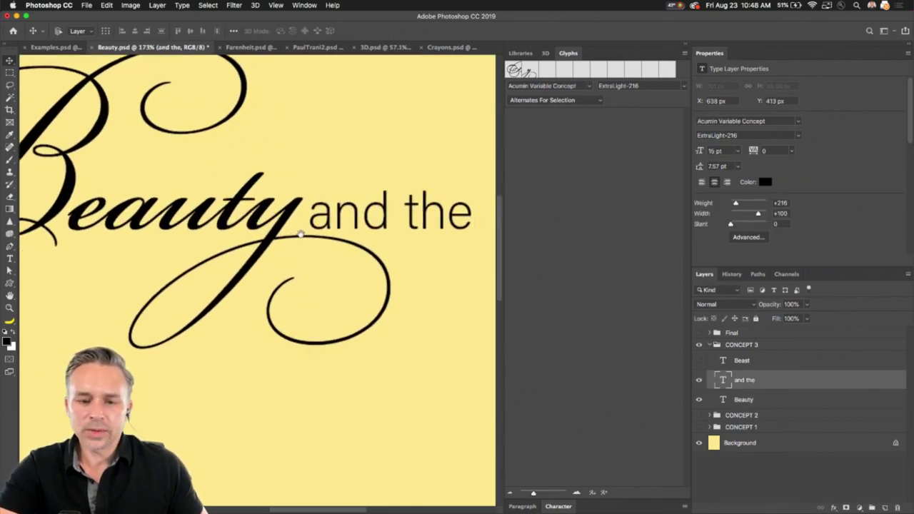
pyautogui.moveTo(312, 218); pyautogui.dragTo(306, 209)
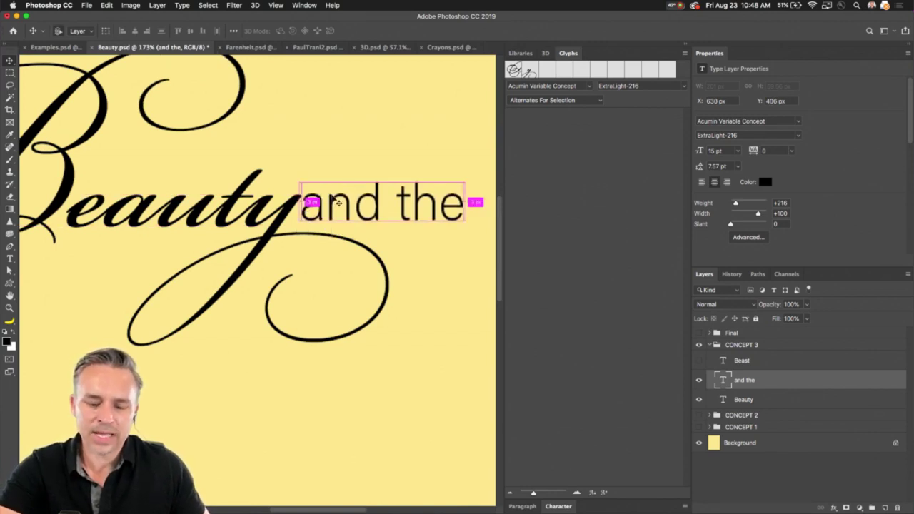
pyautogui.hotkey('ctrl', 't')
pyautogui.moveTo(464, 175); pyautogui.dragTo(458, 179)
pyautogui.press('Return')
pyautogui.scroll(-6, 246, 212)
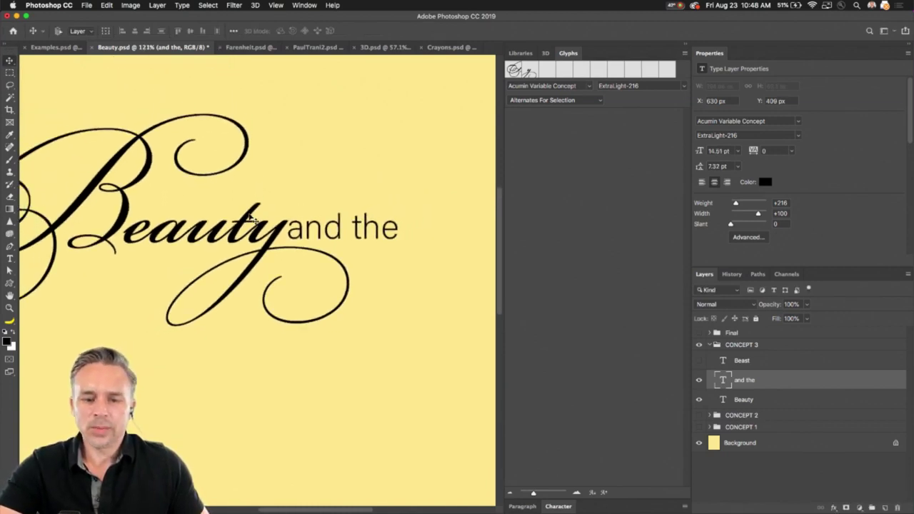
pyautogui.moveTo(327, 244); pyautogui.dragTo(337, 246)
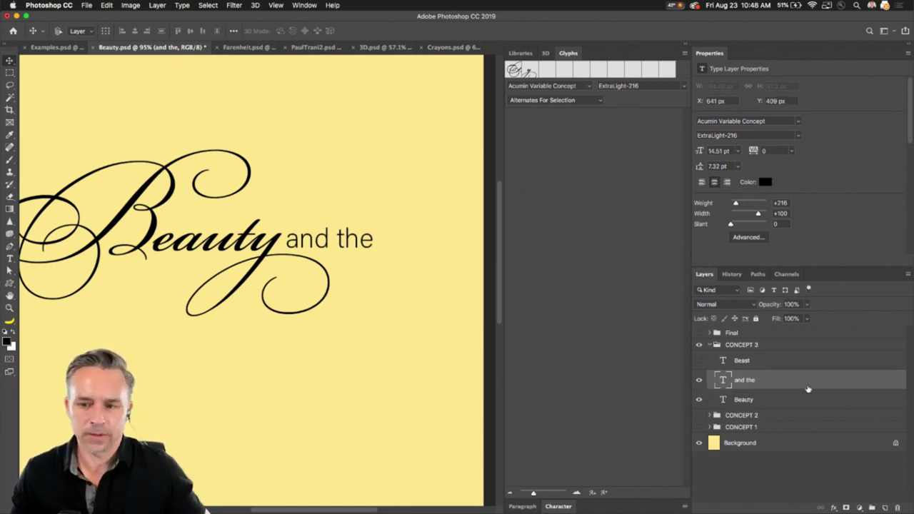
# Show the Beast layer and compare it alone versus with Beauty and 'and the'
pyautogui.click(704, 361)
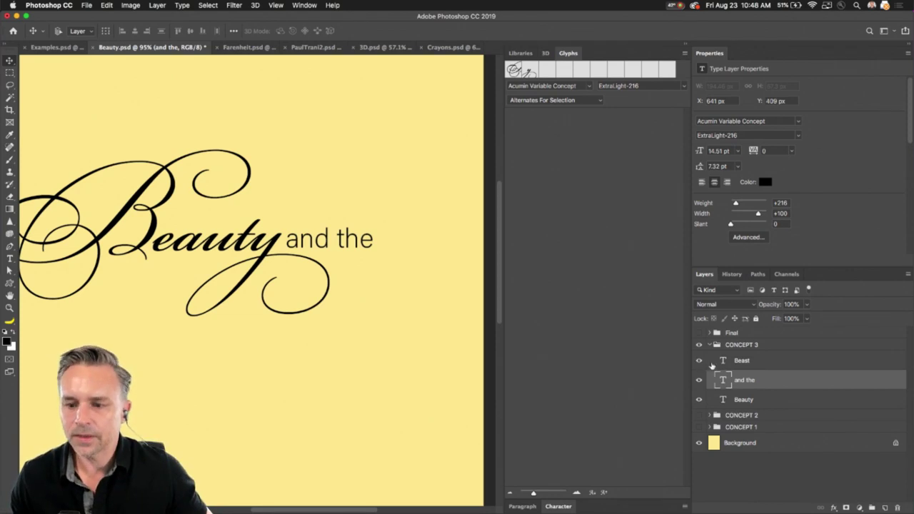
pyautogui.click(759, 365)
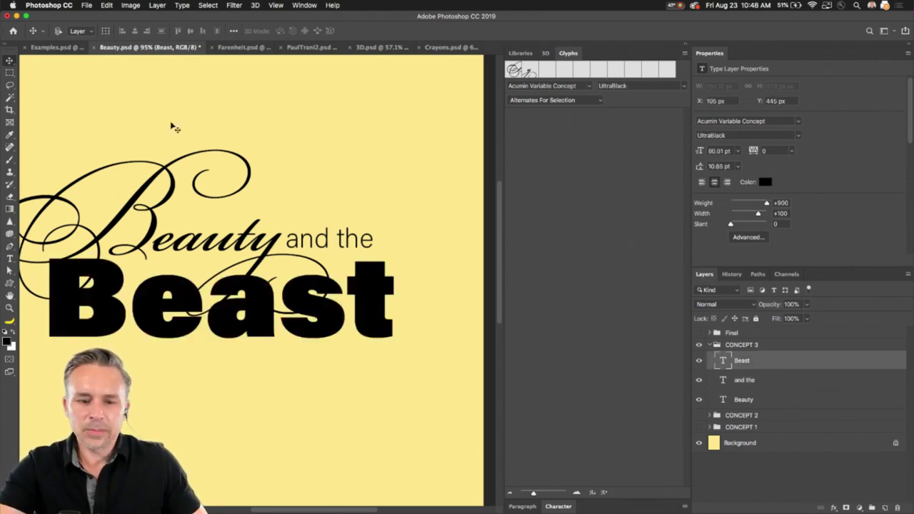
pyautogui.click(684, 47)
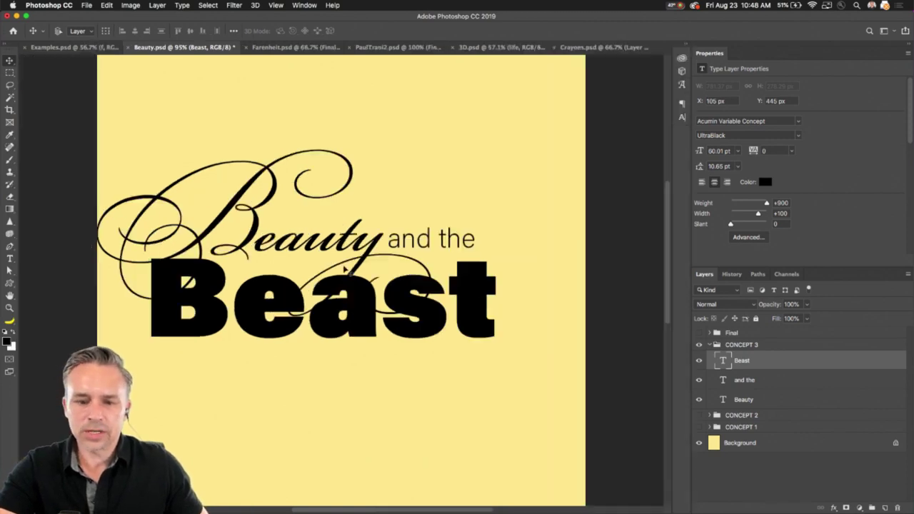
pyautogui.scroll(3, 321, 268)
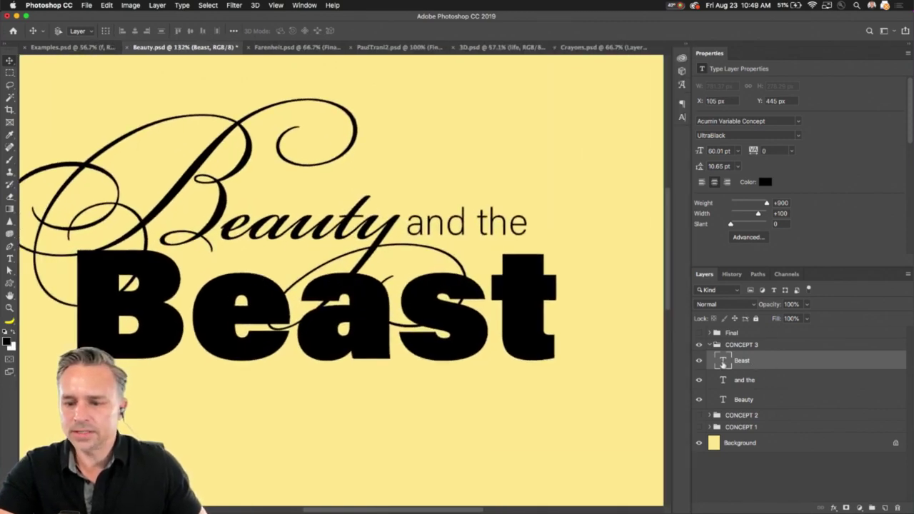
pyautogui.click(699, 400)
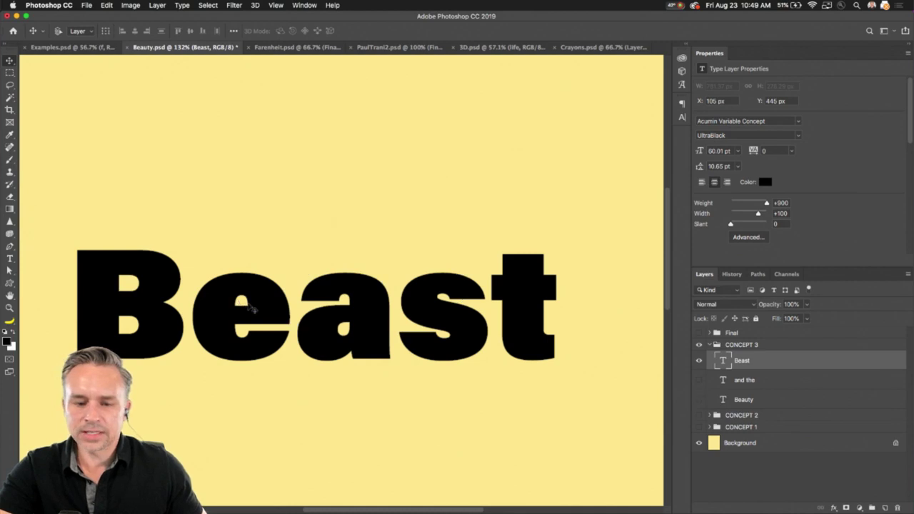
pyautogui.moveTo(699, 381); pyautogui.dragTo(693, 405)
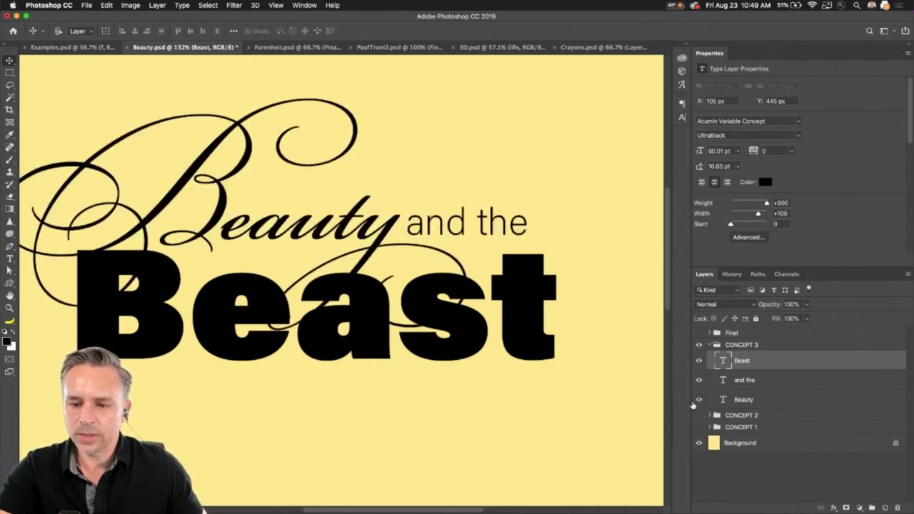
# Preview Beast's fonts filtered to Slab Serif, then All Classes, and go to Add fonts from Typekit
pyautogui.click(796, 123)
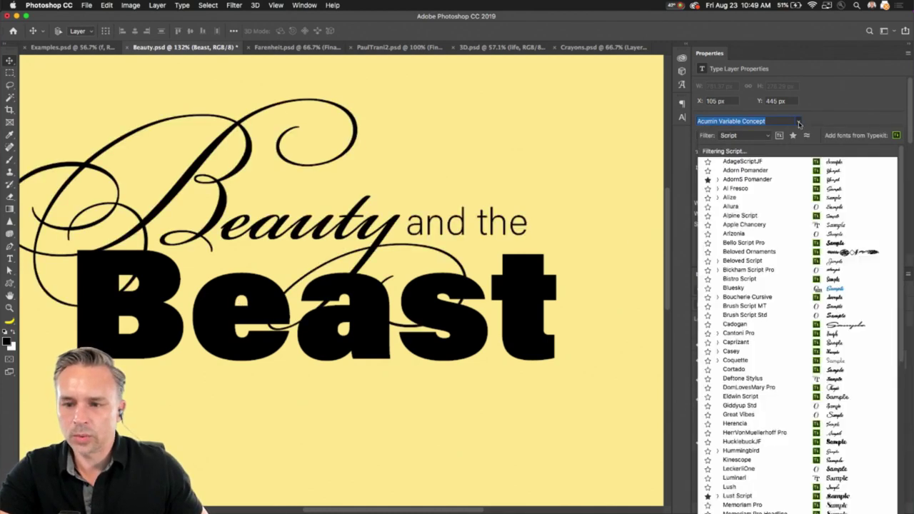
pyautogui.click(755, 136)
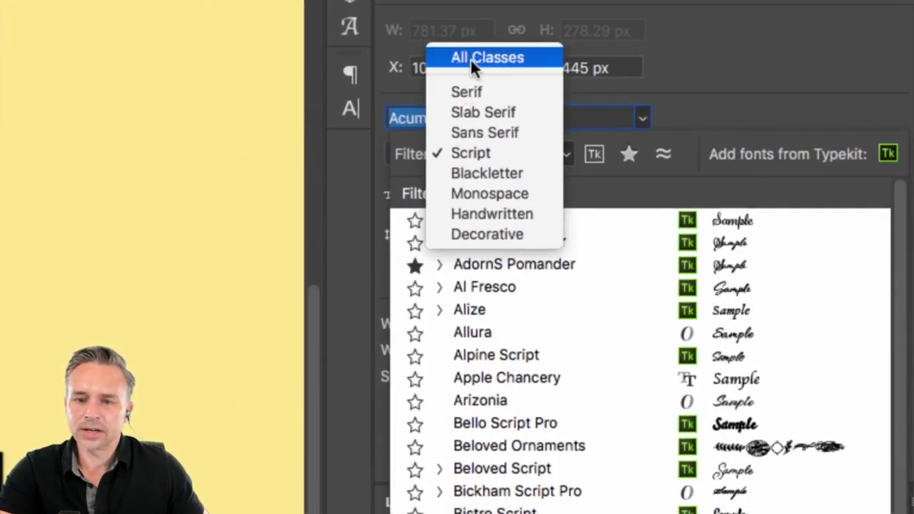
pyautogui.click(469, 112)
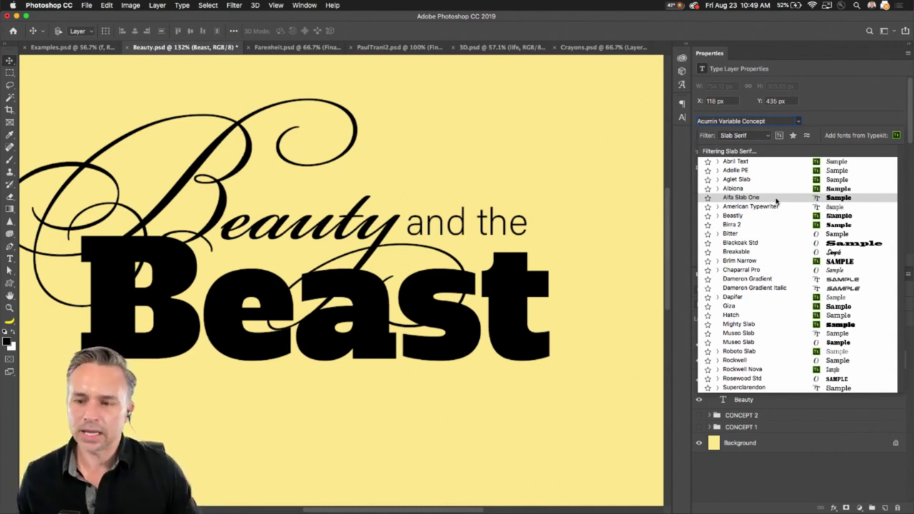
pyautogui.click(766, 136)
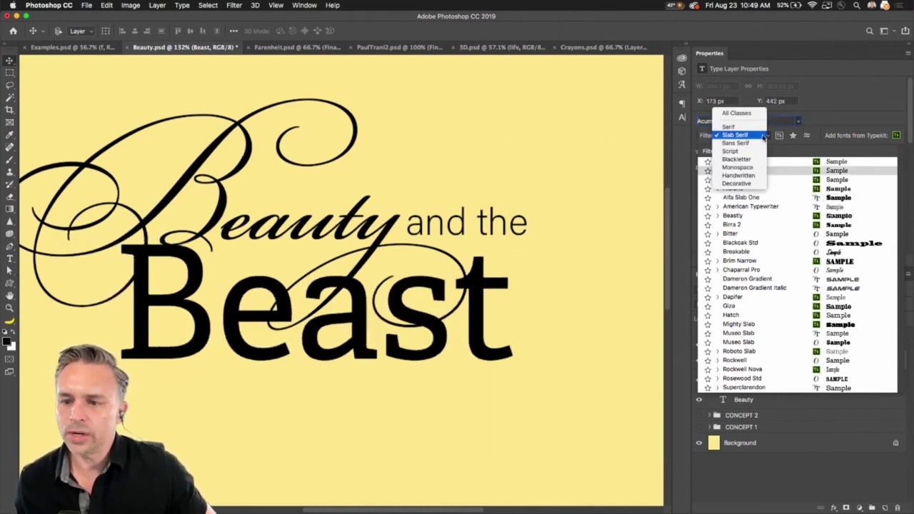
pyautogui.click(746, 113)
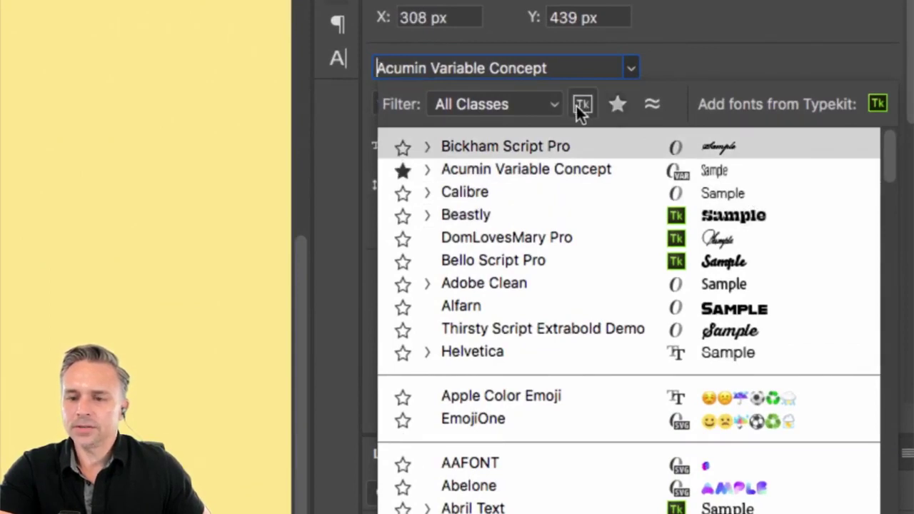
pyautogui.click(581, 107)
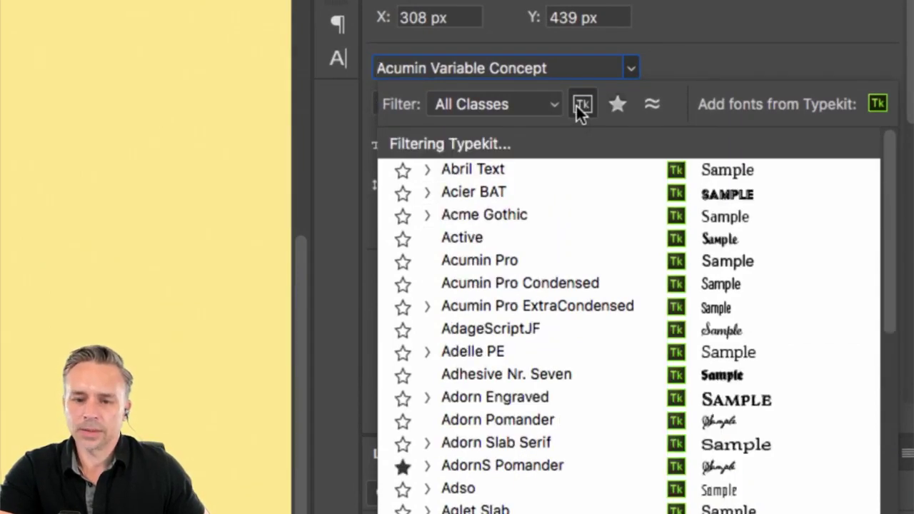
pyautogui.click(884, 108)
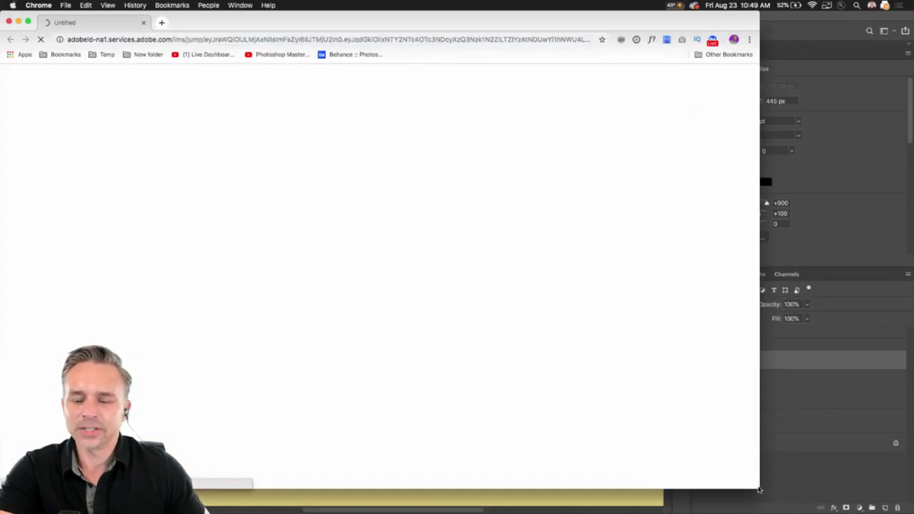
# Maximize Chrome, dismiss the welcome, preview fonts with sample text BEAST, and filter to Headings
pyautogui.moveTo(758, 490); pyautogui.dragTo(913, 513)
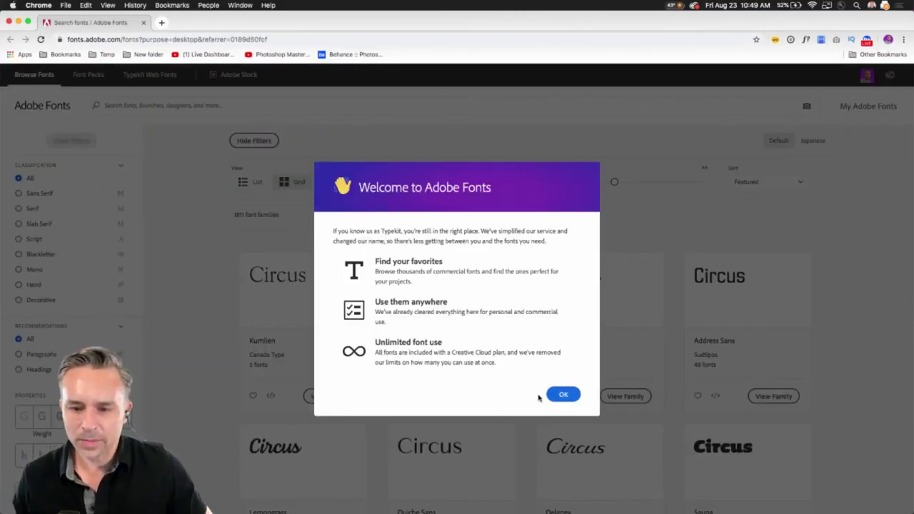
pyautogui.click(562, 394)
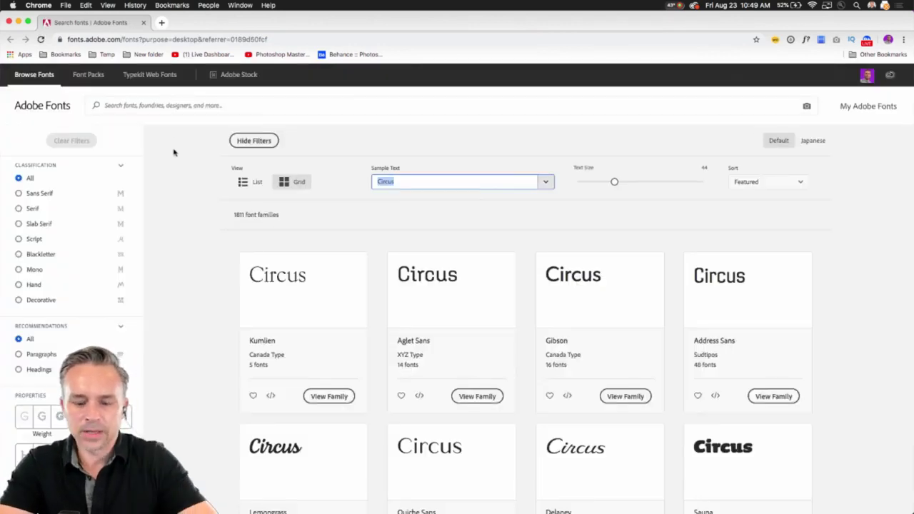
pyautogui.write('BEAST')
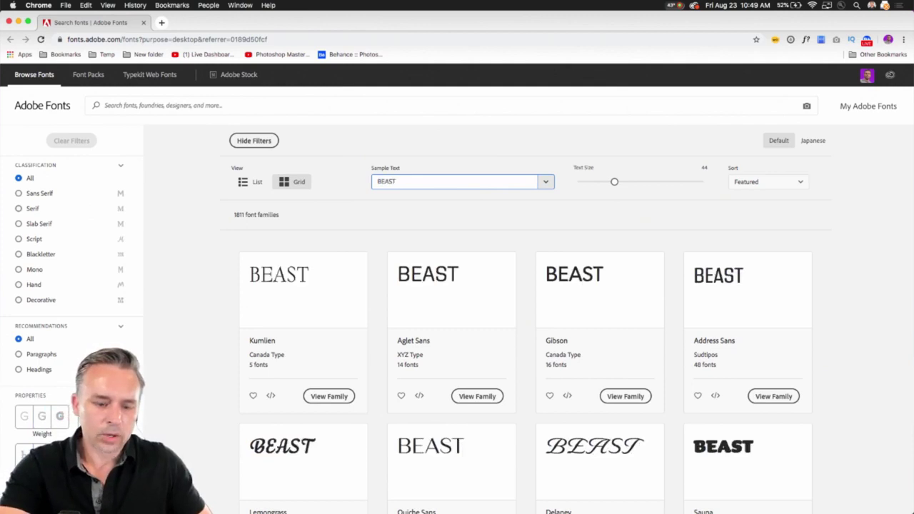
pyautogui.scroll(-3, 107, 372)
pyautogui.scroll(3, 214, 293)
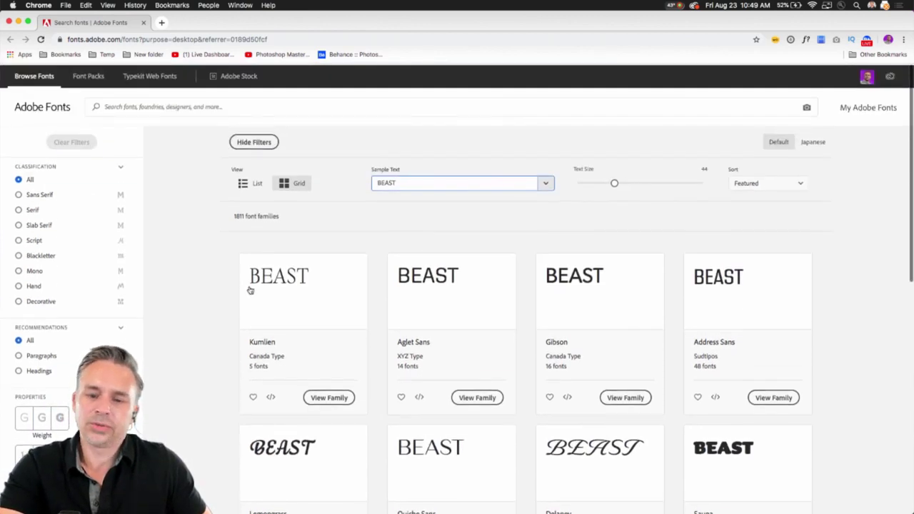
pyautogui.scroll(-2, 191, 291)
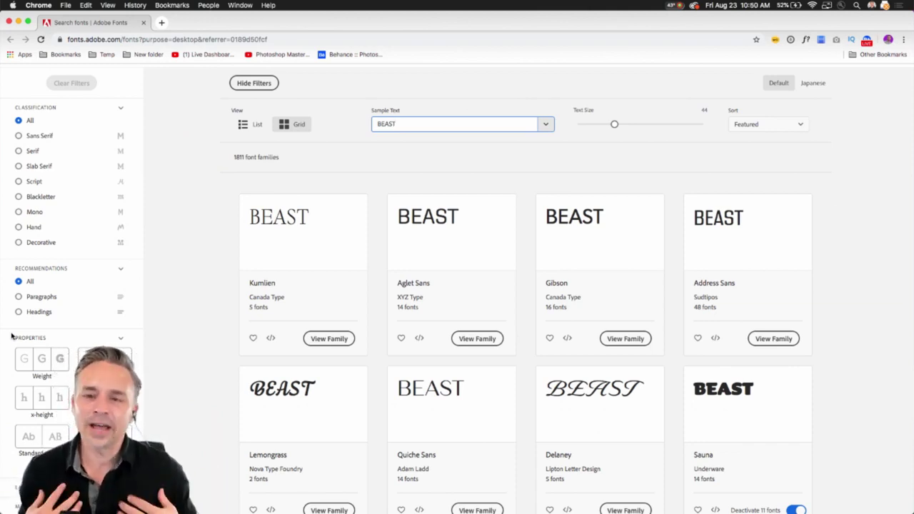
pyautogui.scroll(3, 107, 333)
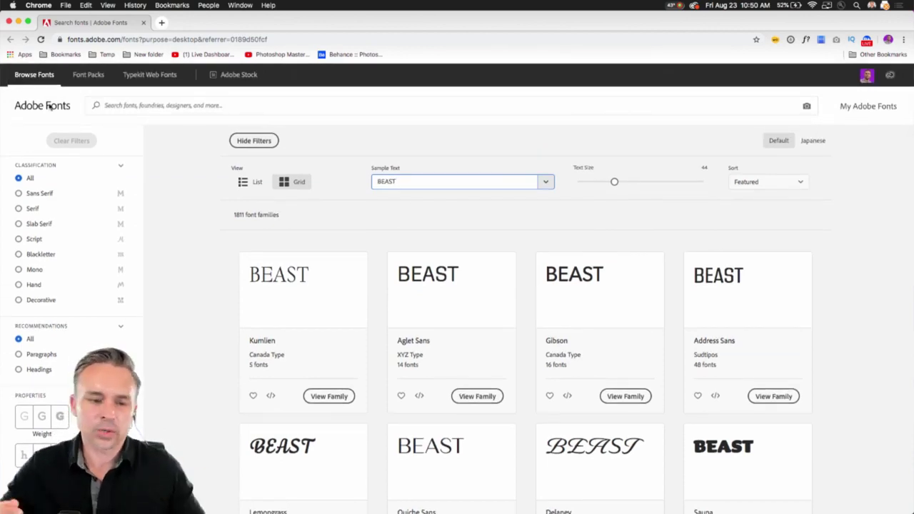
pyautogui.scroll(-3, 9, 396)
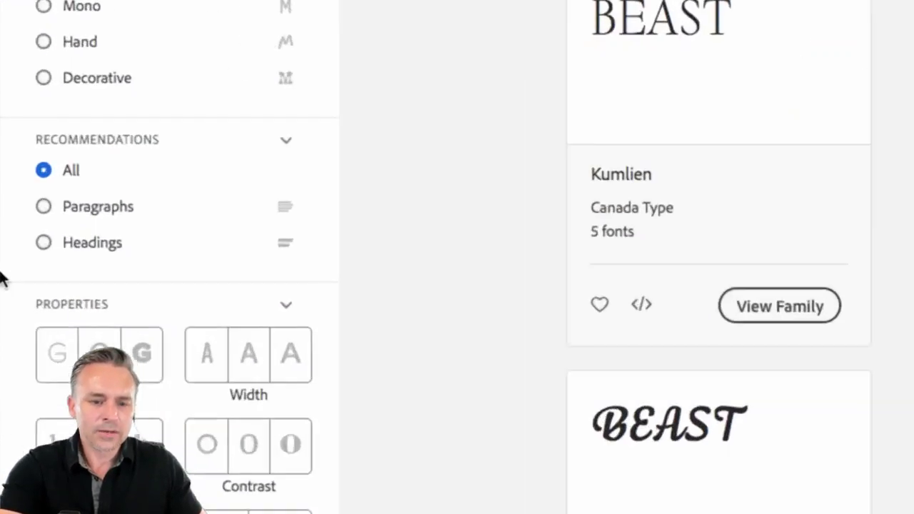
pyautogui.click(45, 243)
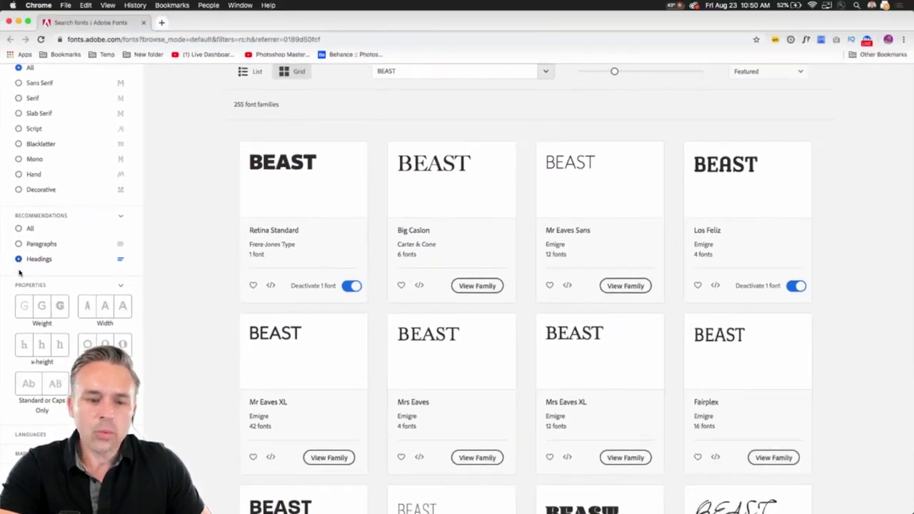
# Filter to the heaviest weight, narrowing results to 165 families, and view page 2 of the results
pyautogui.click(59, 307)
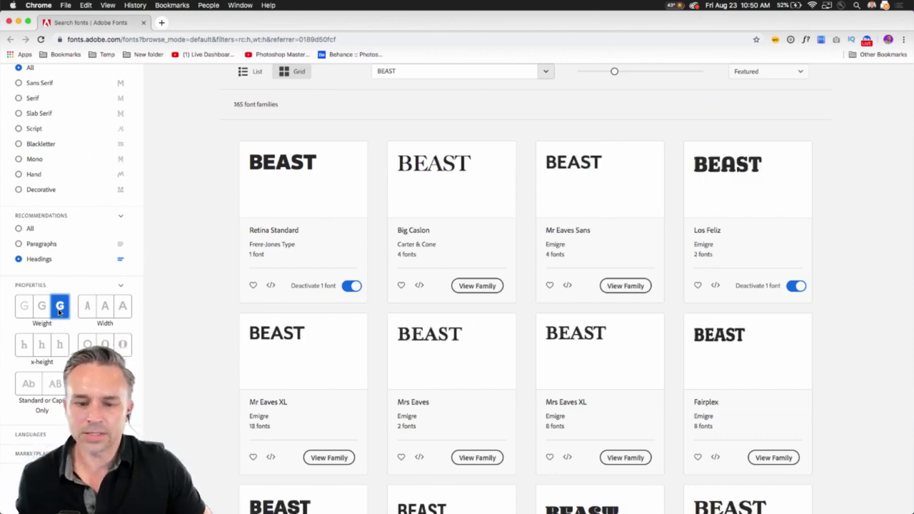
pyautogui.scroll(-4, 190, 240)
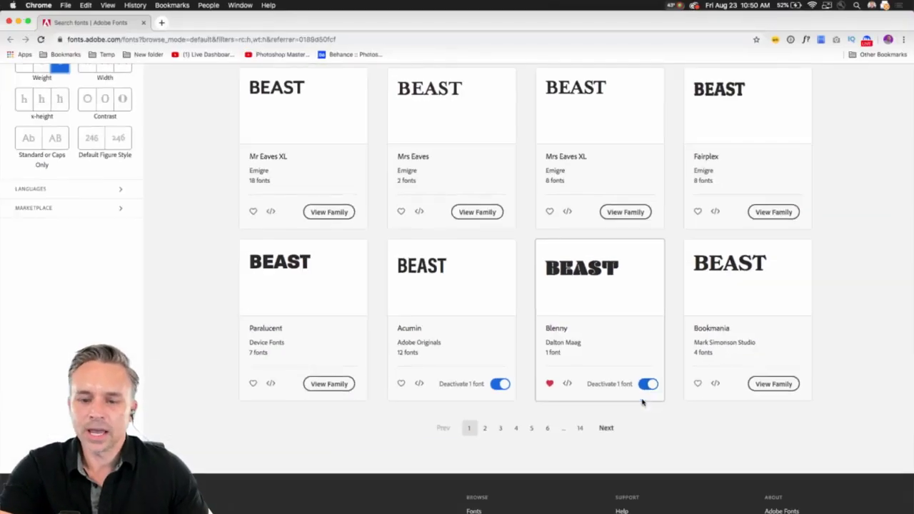
pyautogui.scroll(3, 492, 255)
pyautogui.scroll(4, 358, 139)
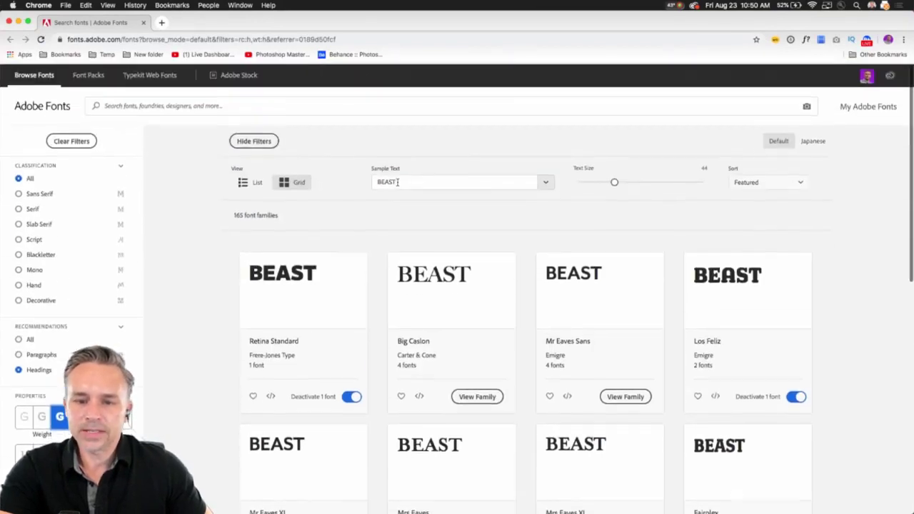
pyautogui.doubleClick(400, 179)
pyautogui.scroll(-3, 322, 180)
pyautogui.scroll(-5, 407, 246)
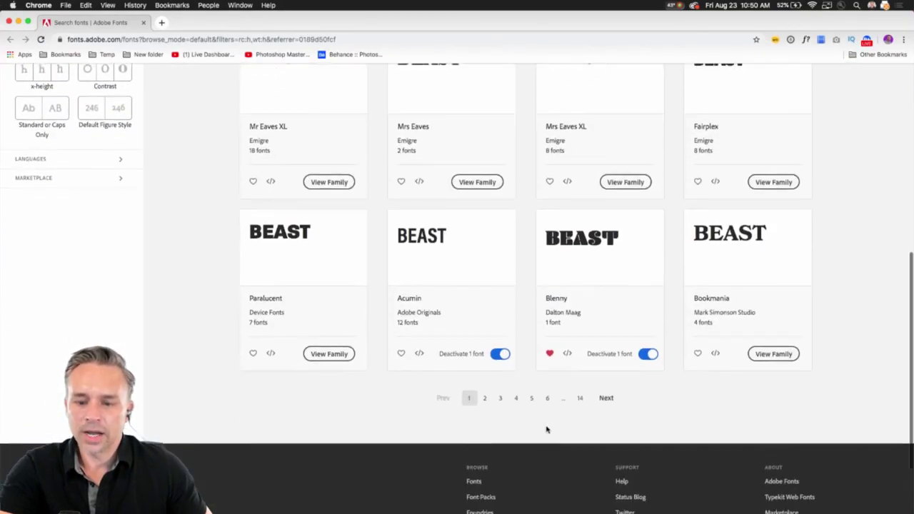
pyautogui.click(486, 401)
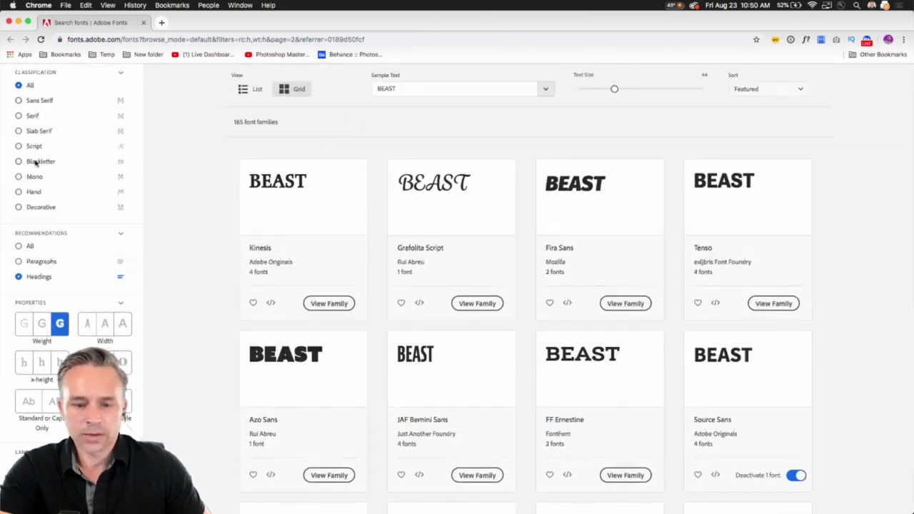
pyautogui.scroll(-3, 270, 467)
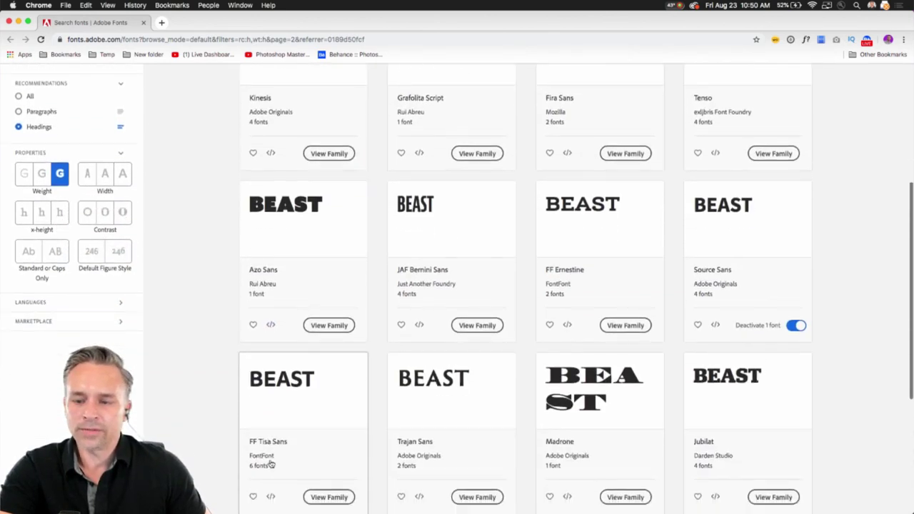
pyautogui.scroll(-1, 270, 464)
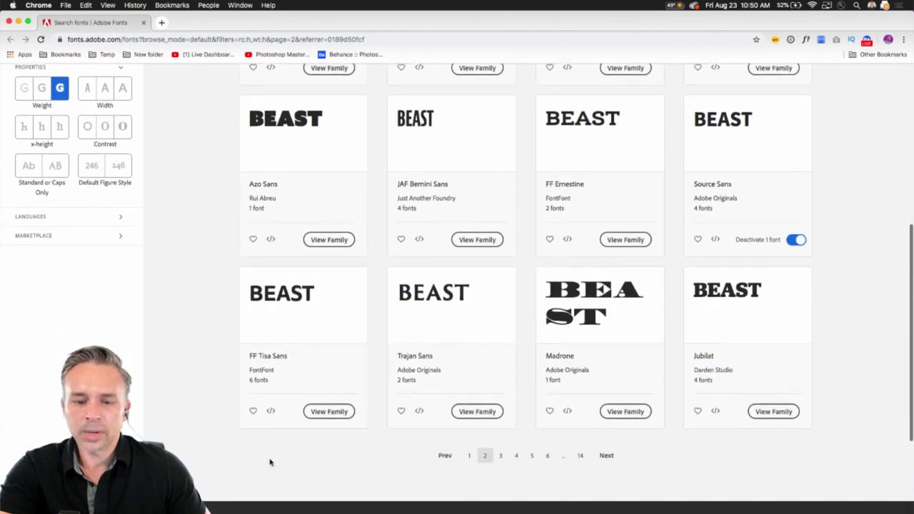
pyautogui.scroll(5, 253, 431)
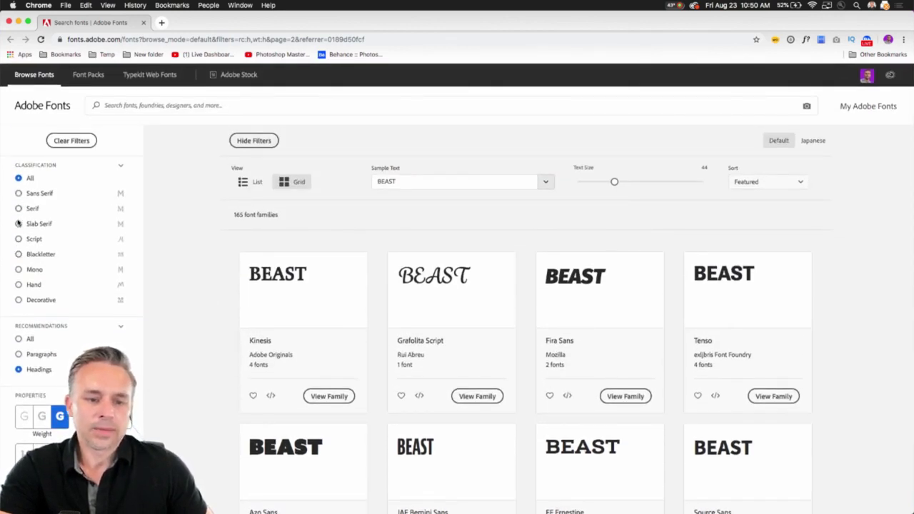
# Filter the Adobe Fonts results to slab serif and browse to its second page
pyautogui.click(18, 224)
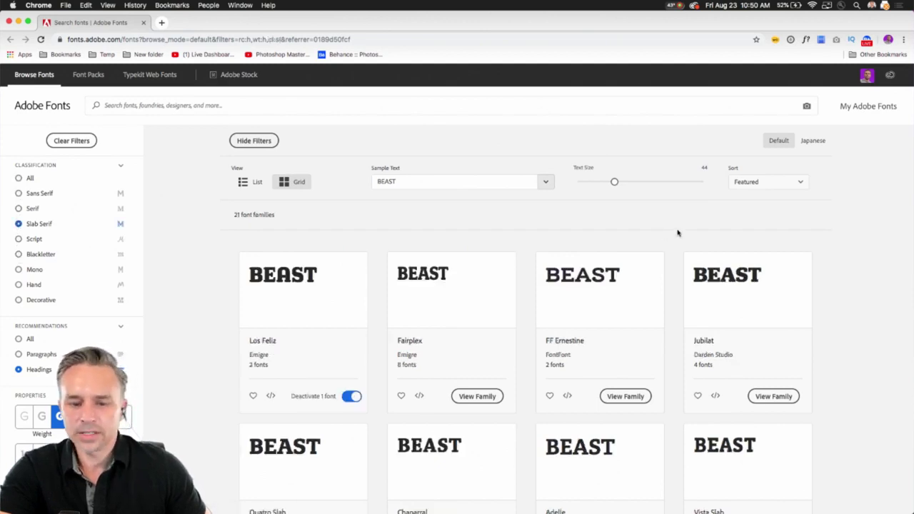
pyautogui.scroll(-1, 694, 228)
pyautogui.scroll(-8, 695, 229)
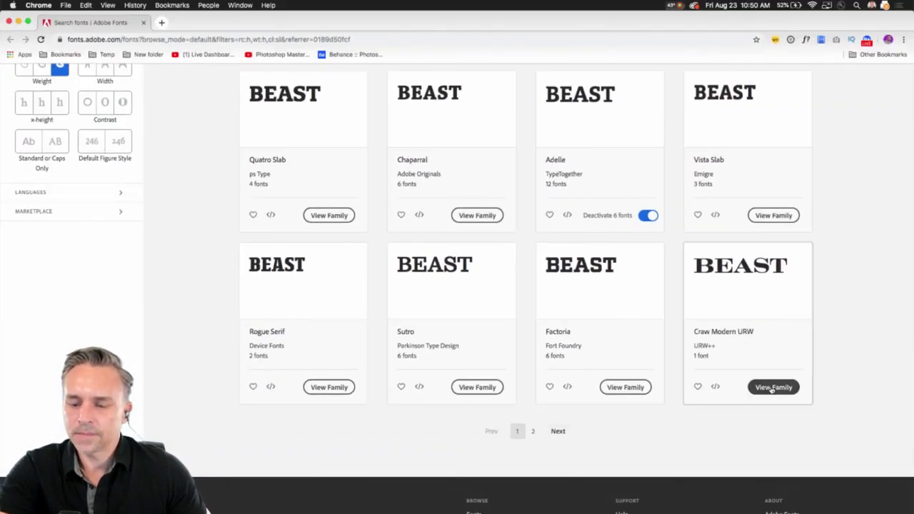
pyautogui.scroll(10, 664, 293)
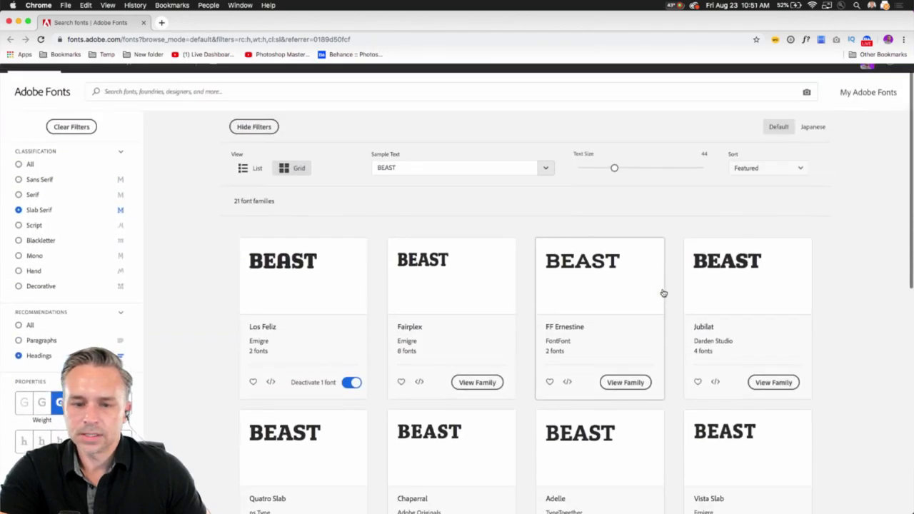
pyautogui.scroll(-15, 664, 293)
pyautogui.click(532, 310)
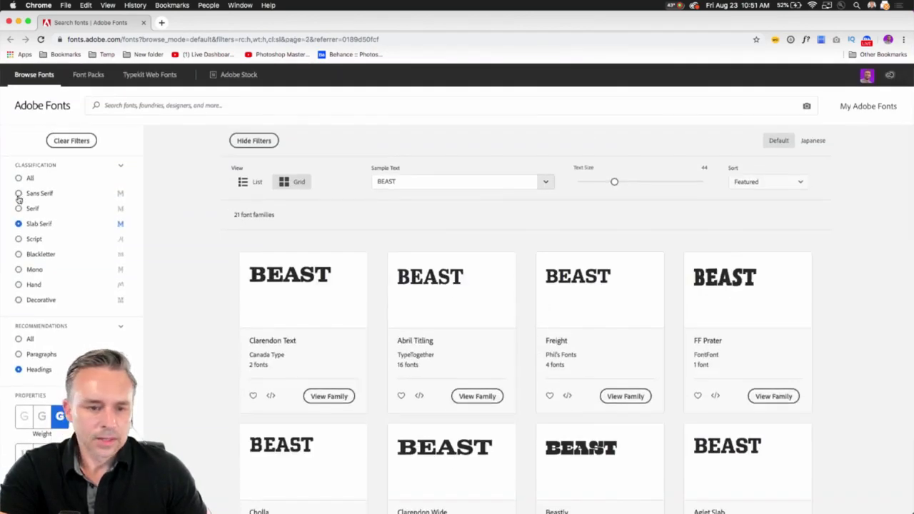
# Clear the classification filter and go to page 2 of all heavy heading fonts
pyautogui.click(18, 178)
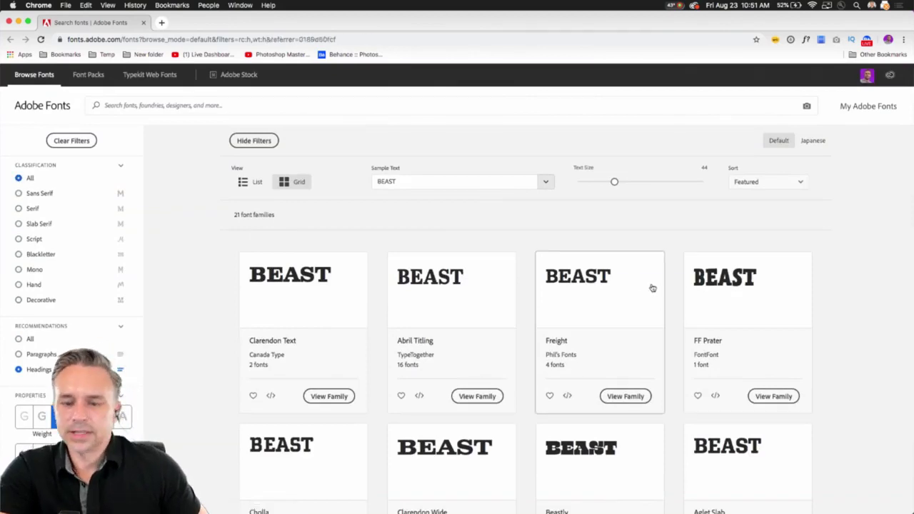
pyautogui.scroll(-10, 724, 404)
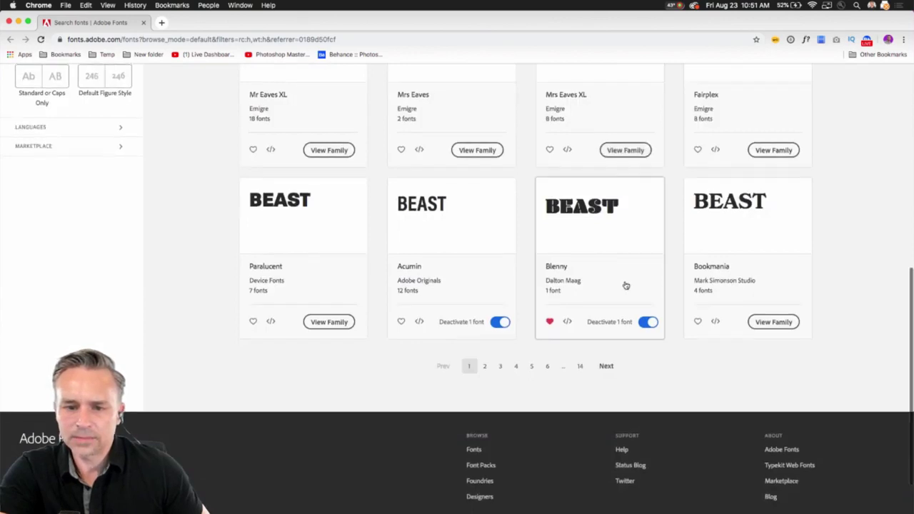
pyautogui.scroll(3, 624, 285)
pyautogui.scroll(-2, 467, 360)
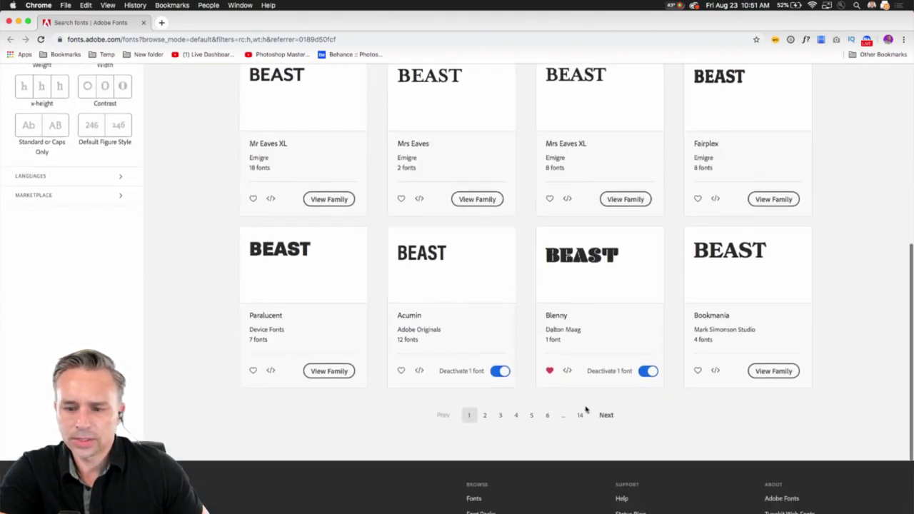
pyautogui.click(605, 415)
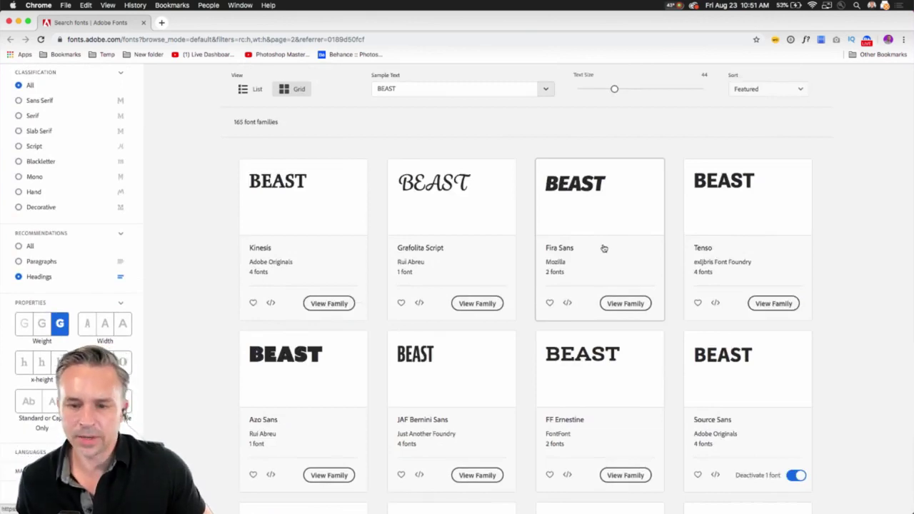
pyautogui.scroll(-5, 628, 214)
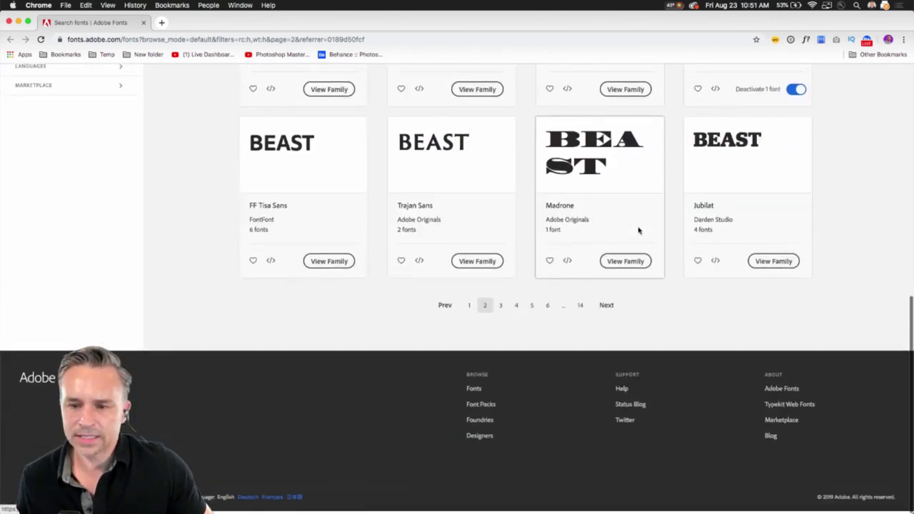
# Open the Madrone family page and activate Madrone Std Regular
pyautogui.click(622, 266)
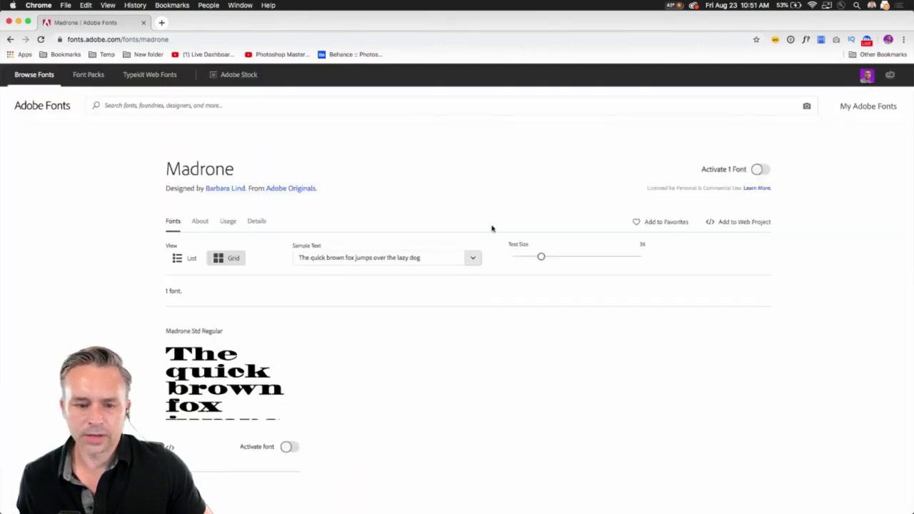
pyautogui.scroll(-2, 429, 286)
pyautogui.click(285, 374)
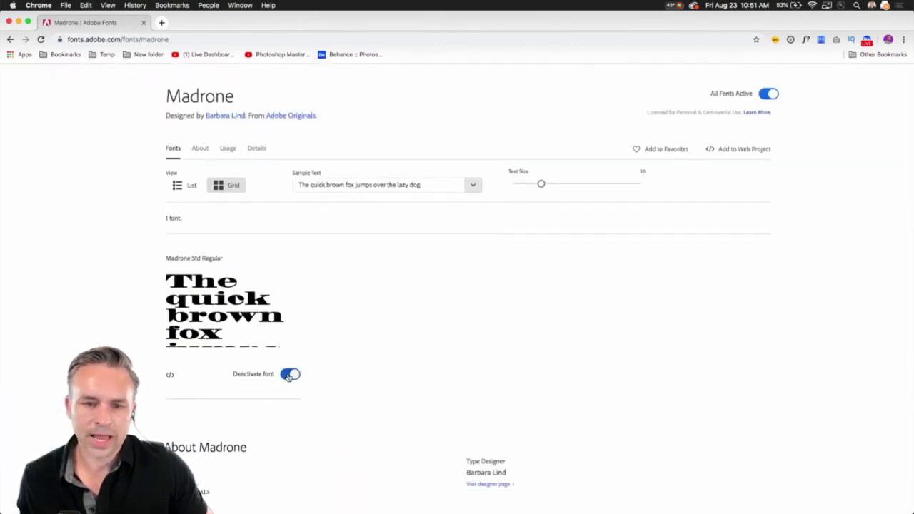
pyautogui.scroll(-2, 171, 264)
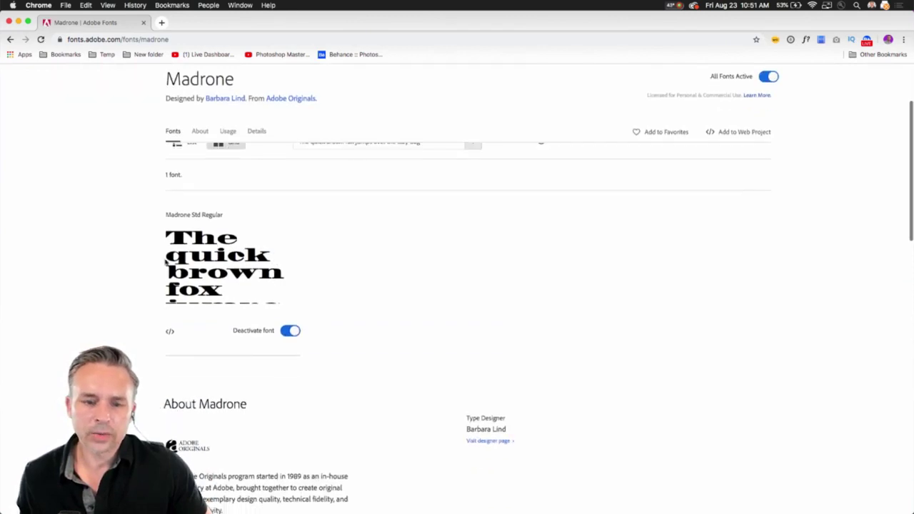
pyautogui.scroll(3, 236, 216)
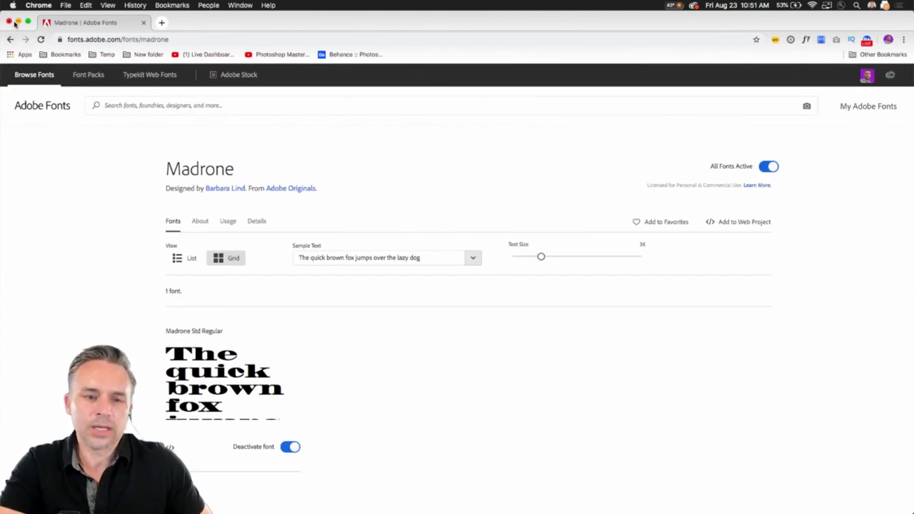
# Leave the browser and bring Photoshop back with the Beast text's font list
pyautogui.click(19, 22)
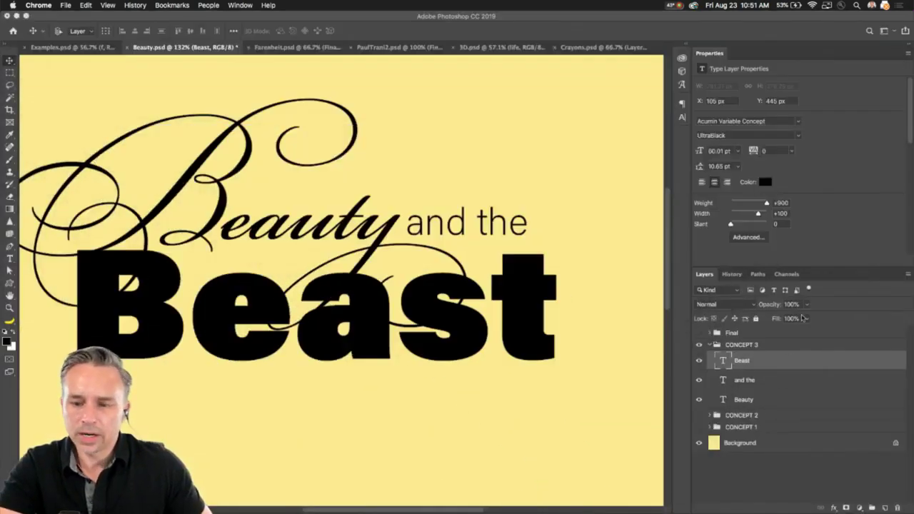
pyautogui.click(791, 367)
pyautogui.click(798, 121)
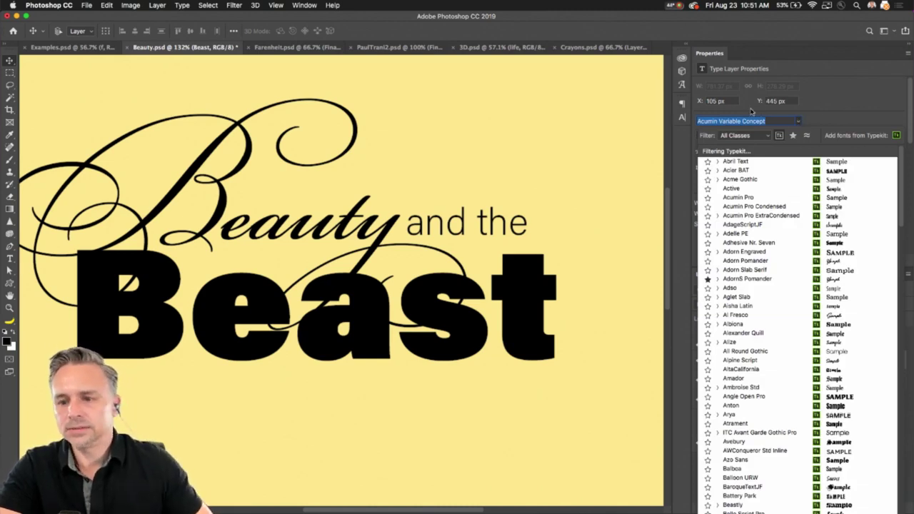
# Search the font list for 'MAD', clearing the Typekit filter, until Madrone Std appears
pyautogui.write('MADE')
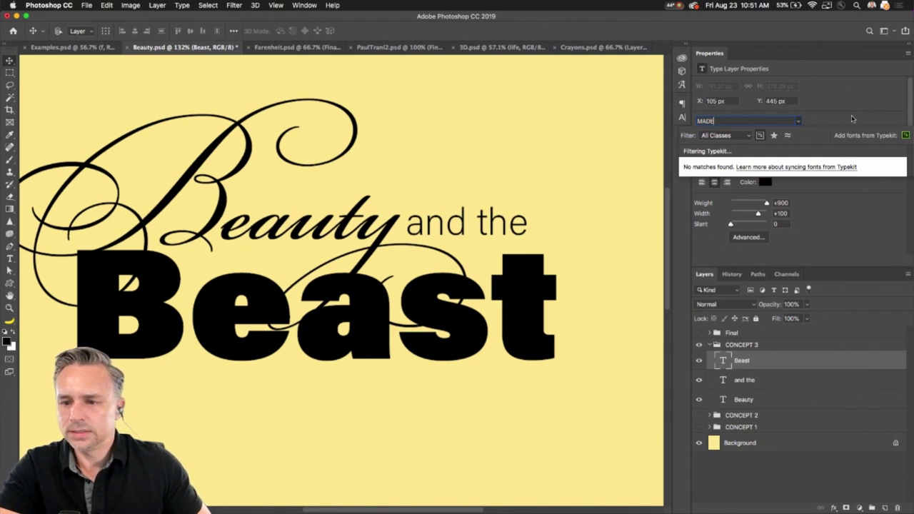
pyautogui.click(747, 136)
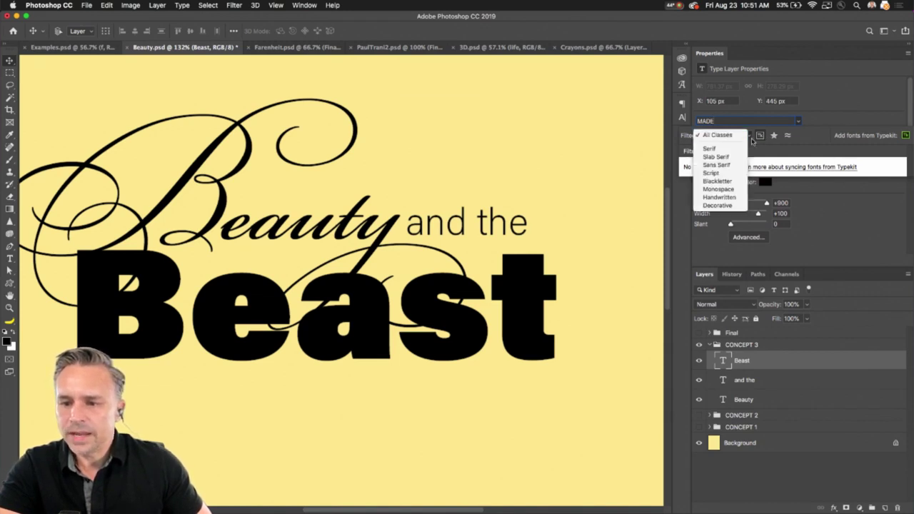
pyautogui.click(812, 142)
pyautogui.click(760, 137)
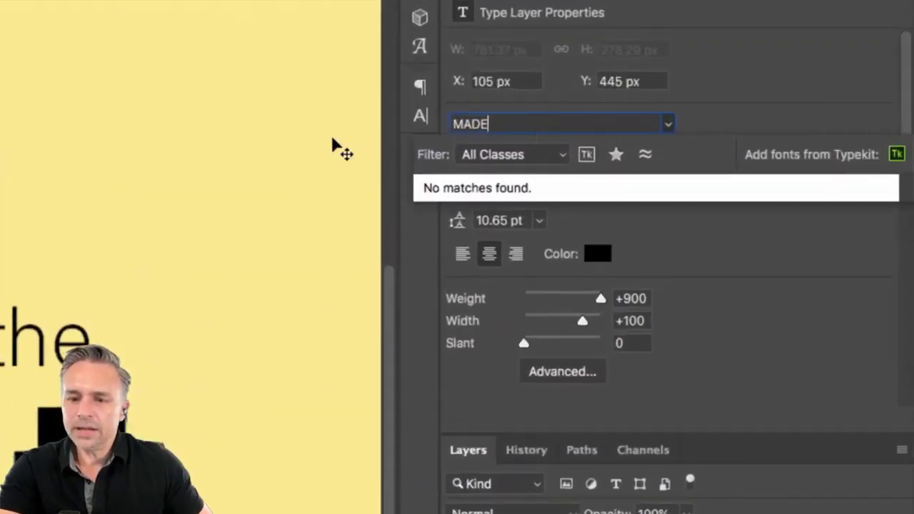
pyautogui.click(706, 138)
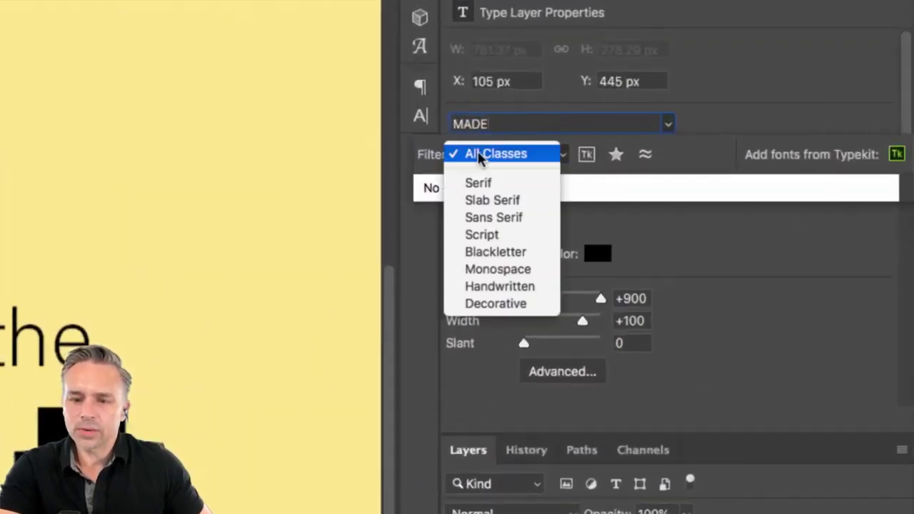
pyautogui.click(747, 157)
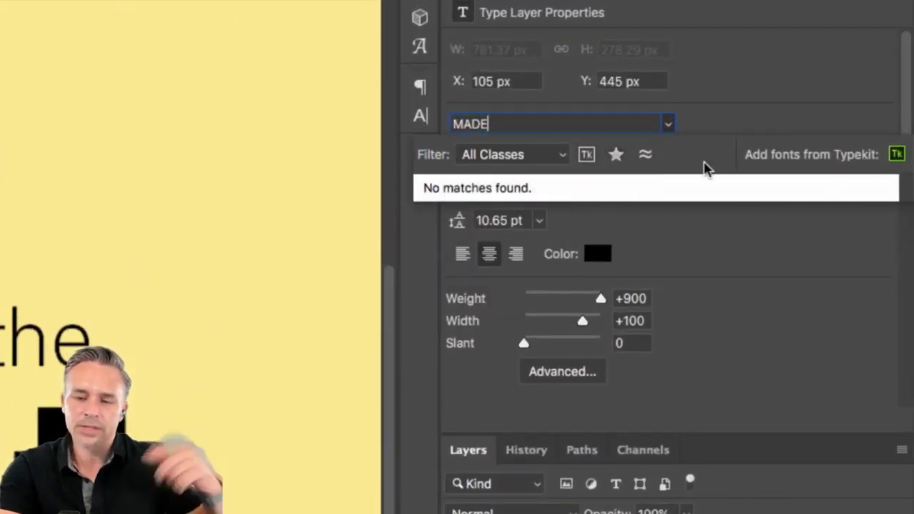
pyautogui.click(546, 161)
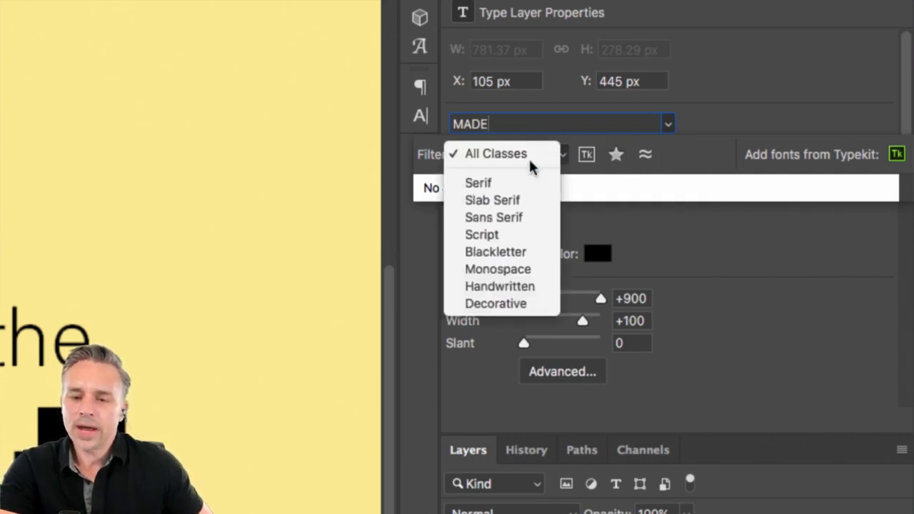
pyautogui.click(716, 170)
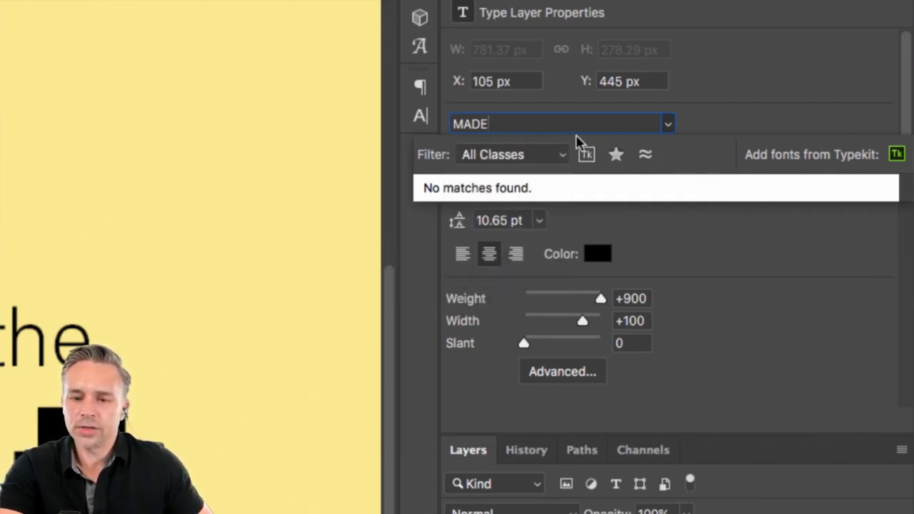
pyautogui.click(533, 123)
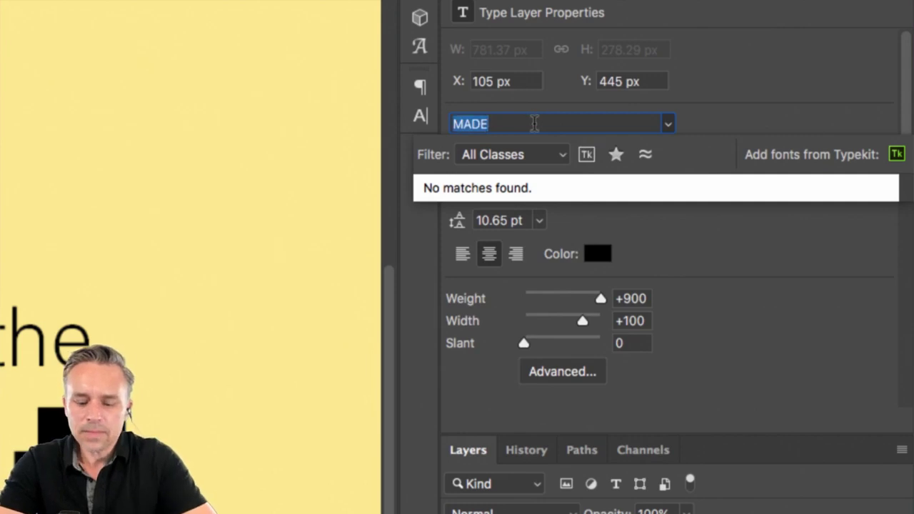
pyautogui.write('MAD')
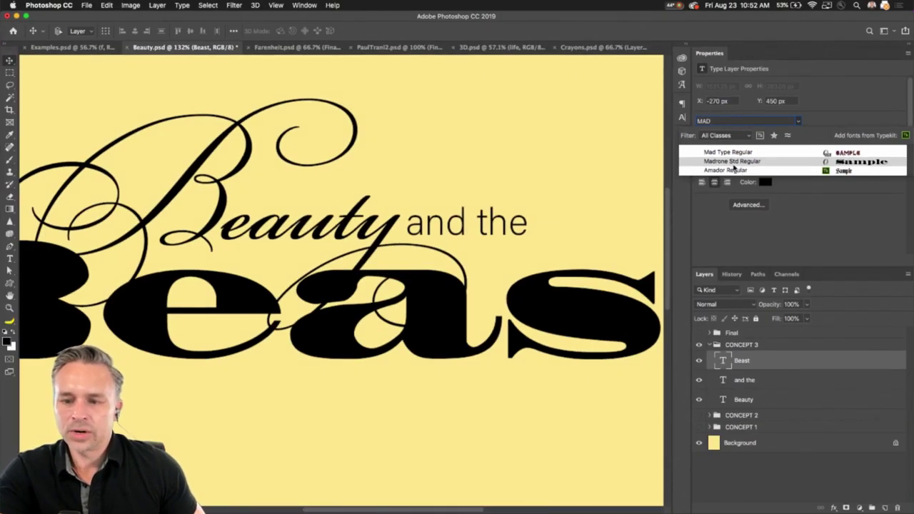
# Apply Madrone Std to Beast and scale it to about 51% beneath 'Beauty and the'
pyautogui.click(733, 164)
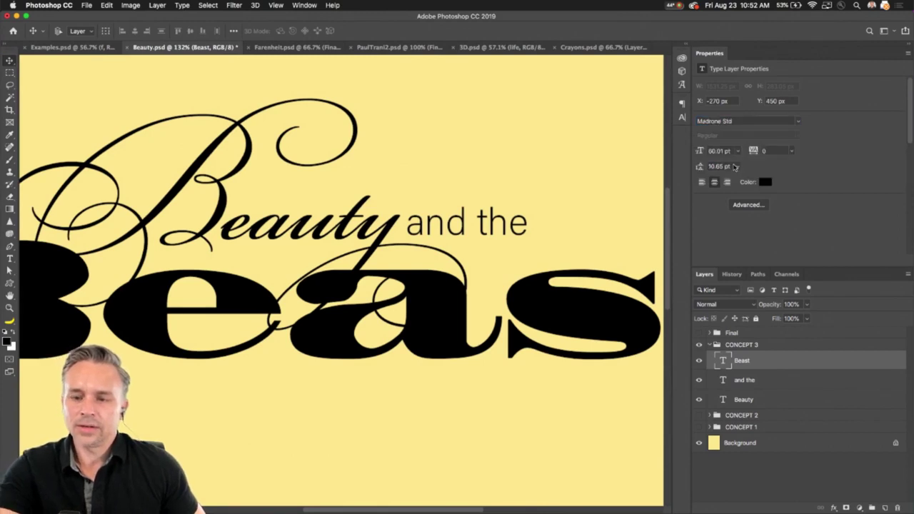
pyautogui.press('super+t')
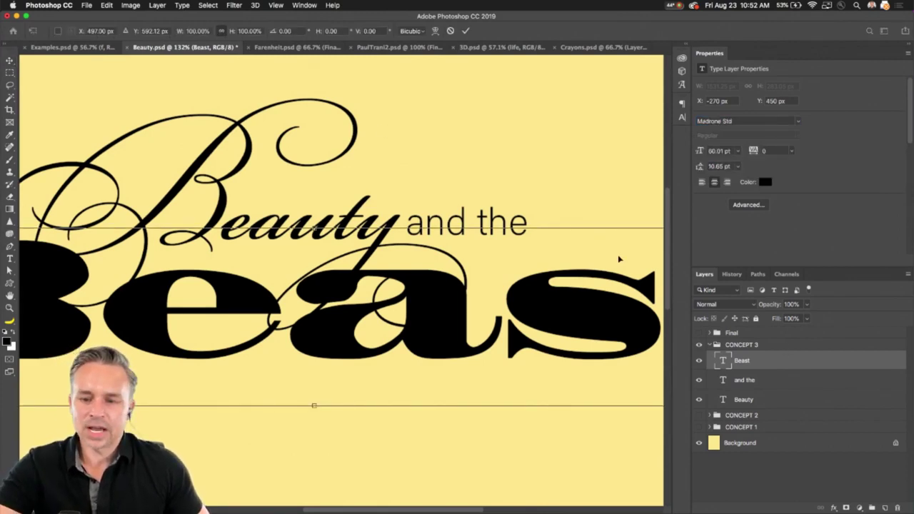
pyautogui.click(242, 32)
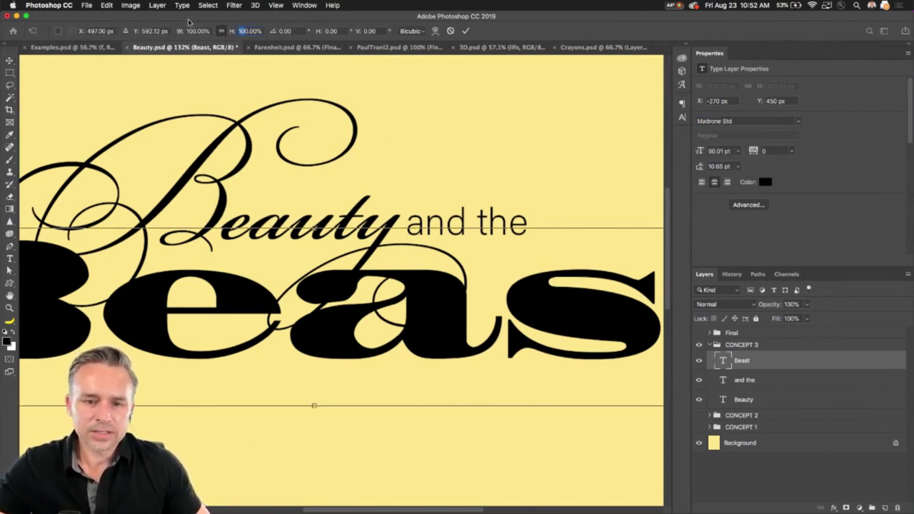
pyautogui.write('40')
pyautogui.press('Return')
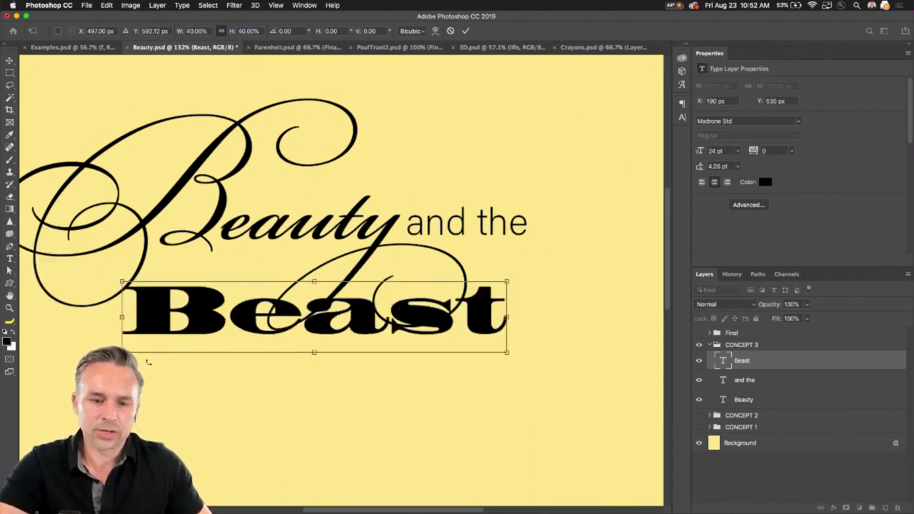
pyautogui.moveTo(121, 281); pyautogui.dragTo(84, 251)
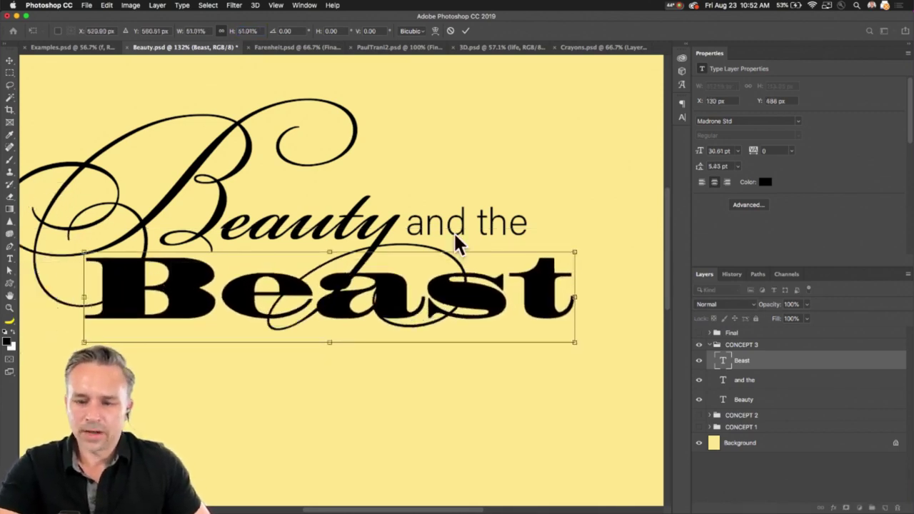
pyautogui.press('Return')
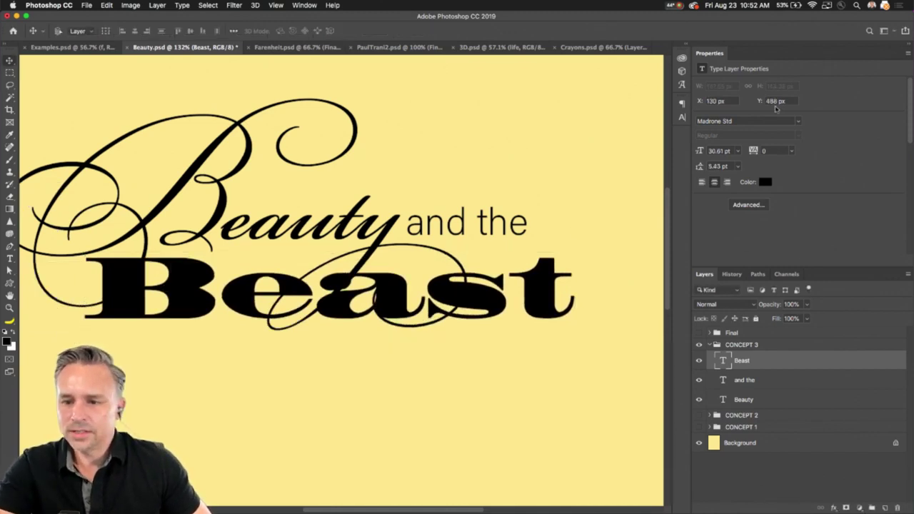
pyautogui.click(798, 122)
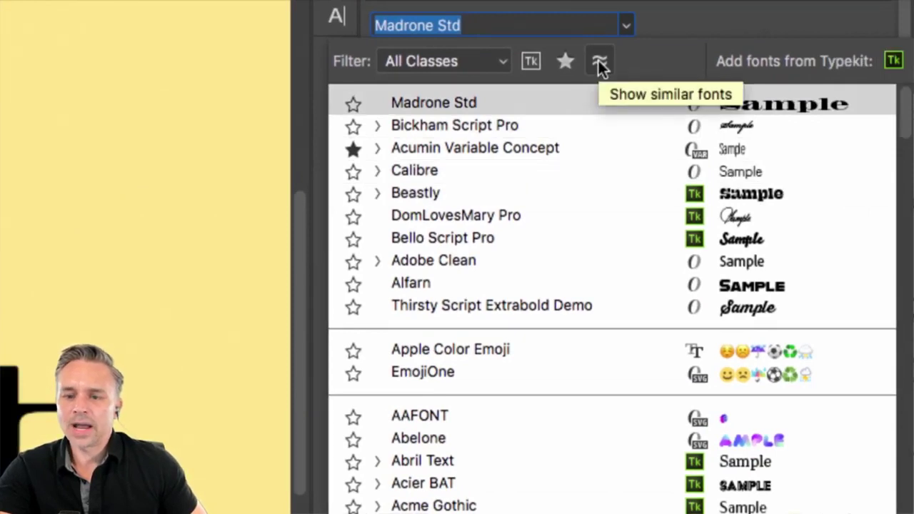
pyautogui.click(595, 193)
pyautogui.scroll(4, 633, 81)
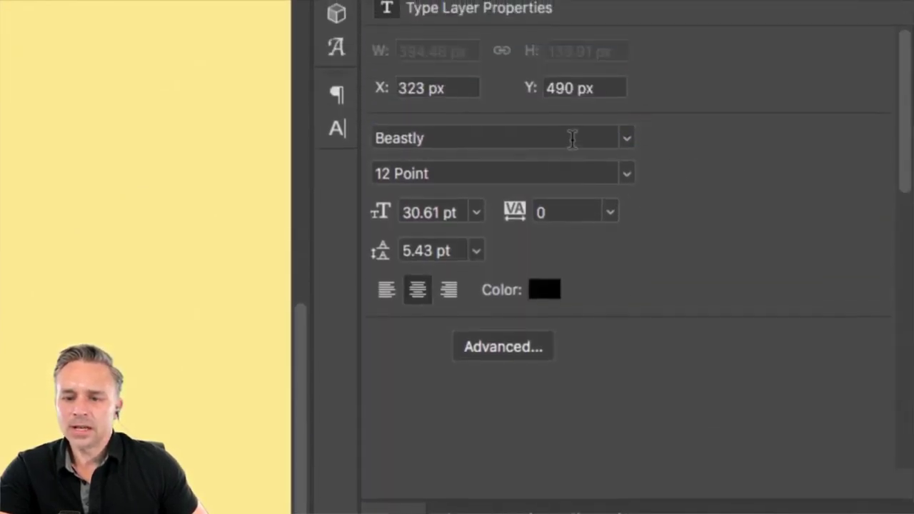
pyautogui.click(626, 138)
pyautogui.click(598, 176)
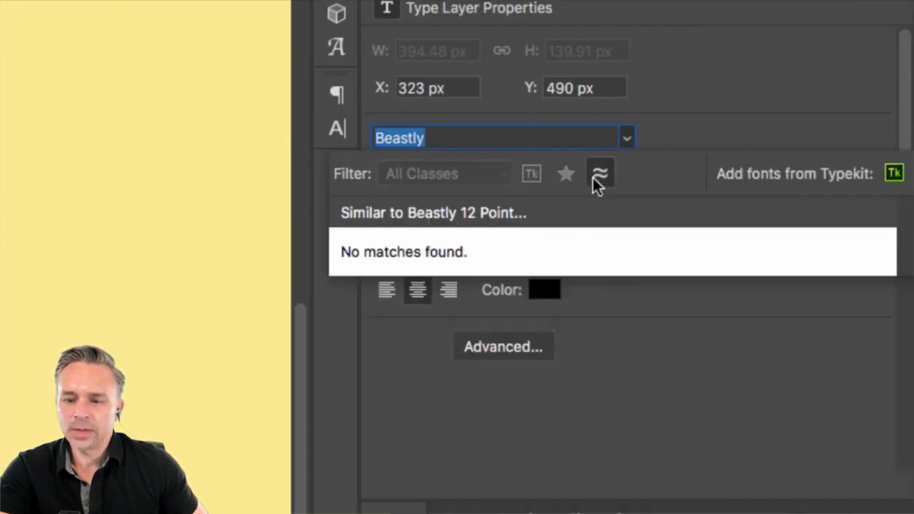
pyautogui.click(595, 176)
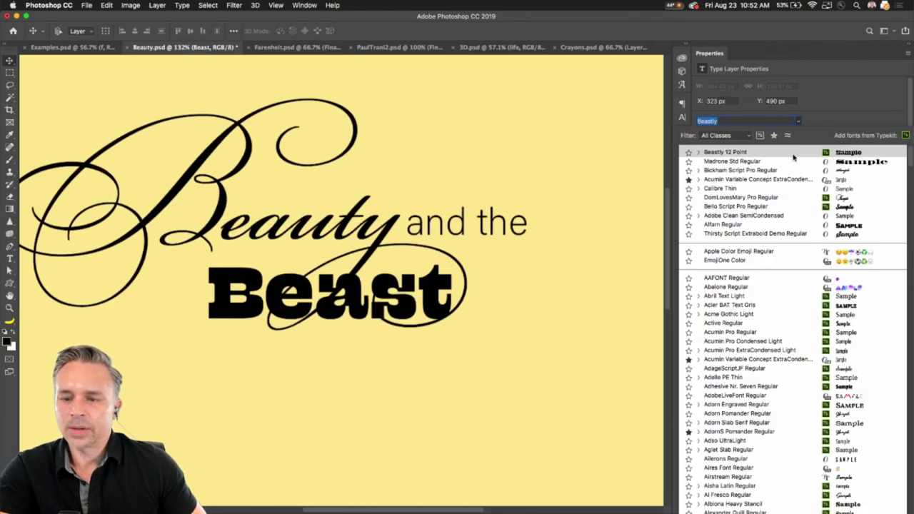
pyautogui.click(792, 154)
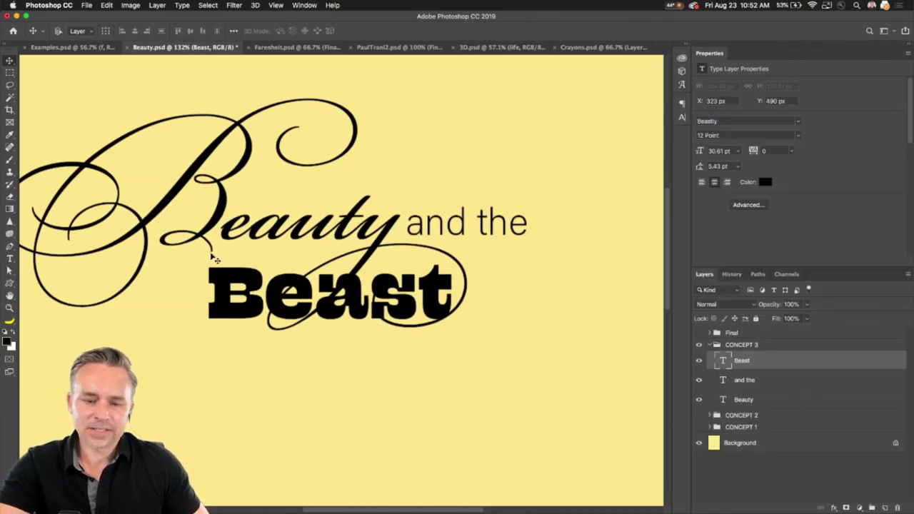
pyautogui.hotkey('ctrl', 't')
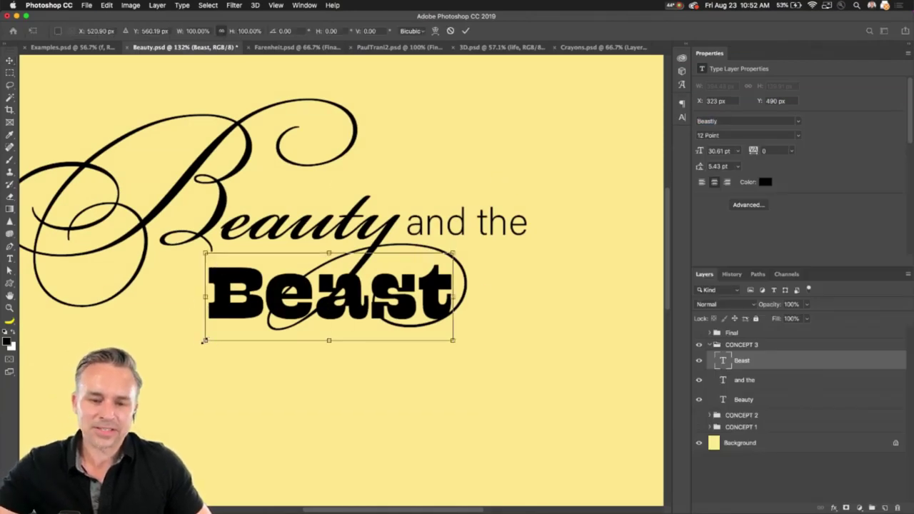
pyautogui.moveTo(204, 341); pyautogui.dragTo(9, 410)
pyautogui.moveTo(84, 349); pyautogui.dragTo(253, 323)
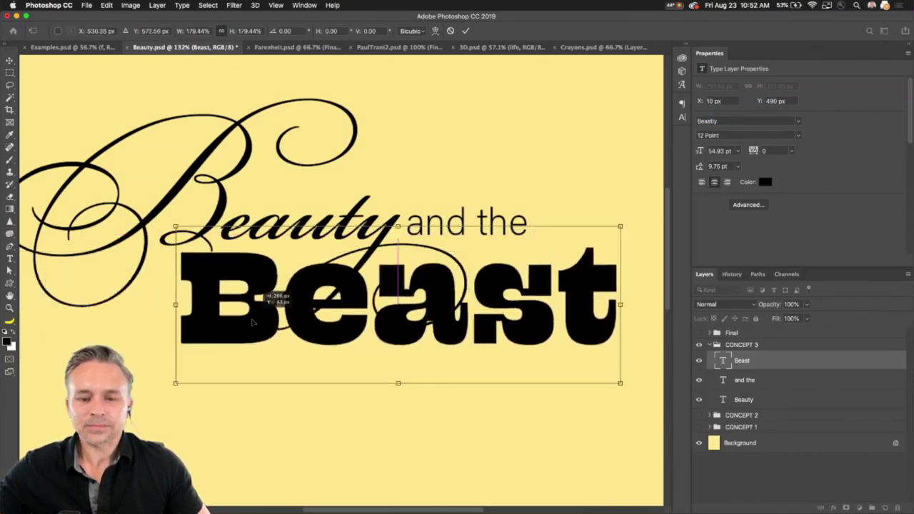
pyautogui.moveTo(175, 382); pyautogui.dragTo(44, 428)
pyautogui.moveTo(77, 339)
pyautogui.mouseDown()
pyautogui.moveTo(91, 320)
pyautogui.moveTo(88, 343)
pyautogui.moveTo(84, 326)
pyautogui.mouseUp()
pyautogui.press('Return')
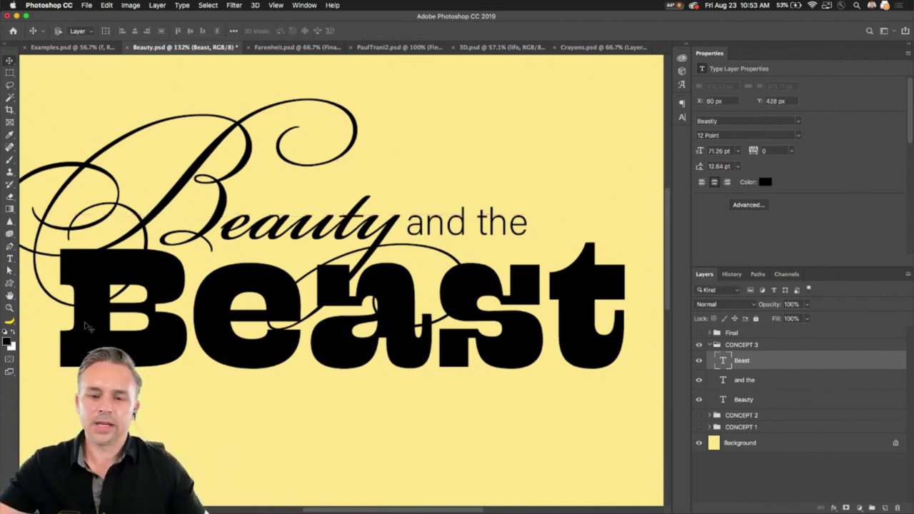
pyautogui.press('super+minus')
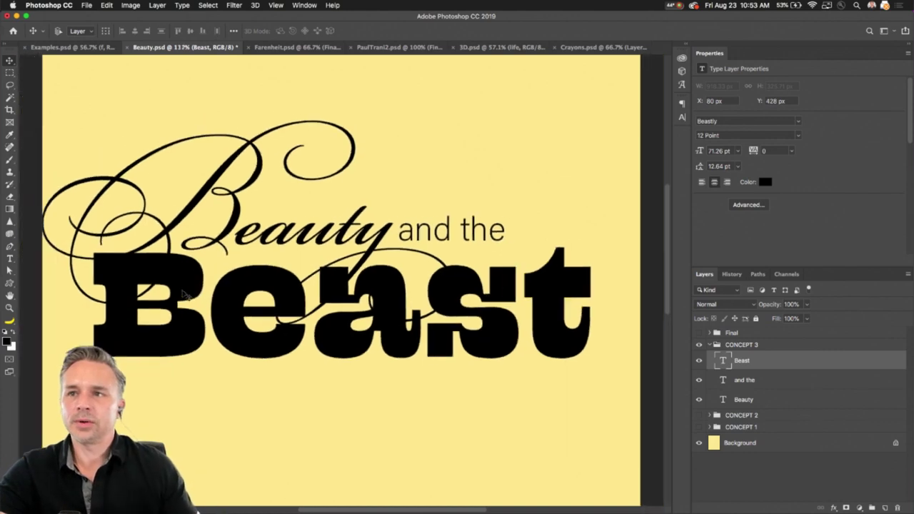
pyautogui.press('super+minus')
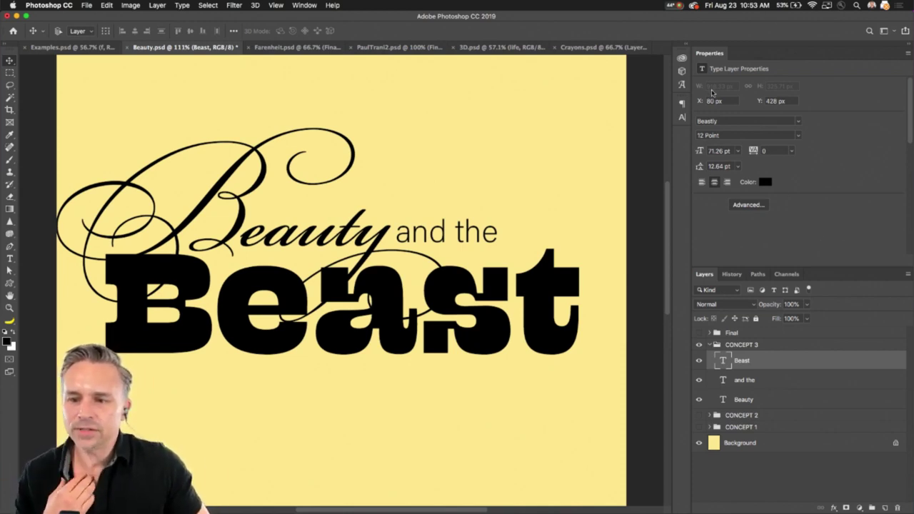
# Duplicate the Beast text layer and hide the copy as a backup
pyautogui.moveTo(766, 362); pyautogui.dragTo(883, 504)
pyautogui.click(699, 380)
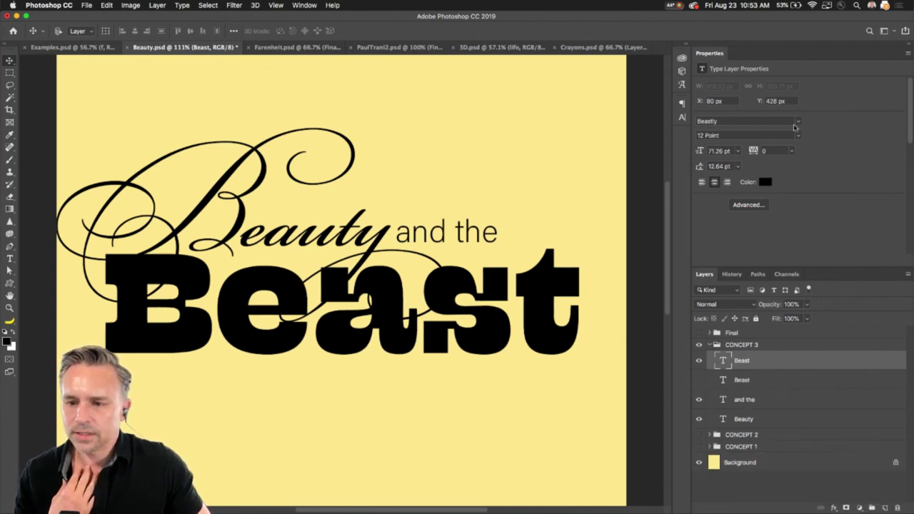
pyautogui.click(798, 123)
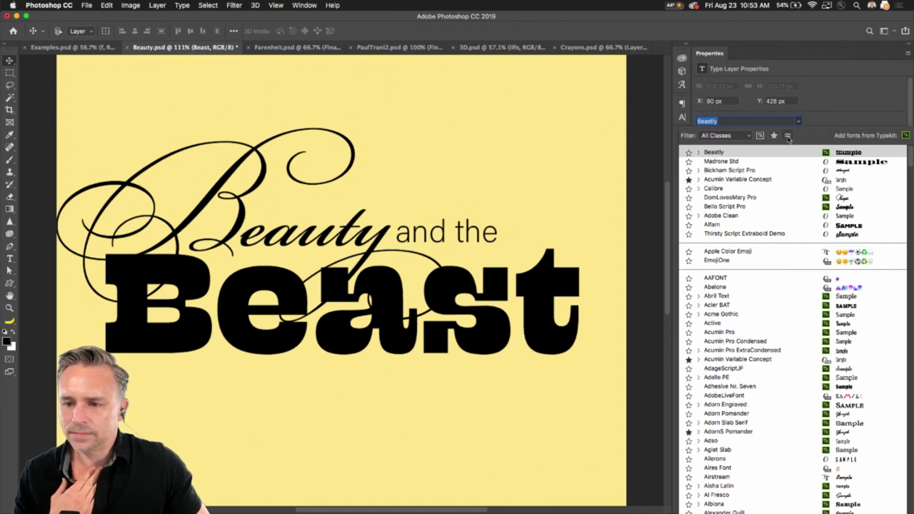
# Browse serif fonts in the font list, then close it keeping Beastly
pyautogui.click(704, 135)
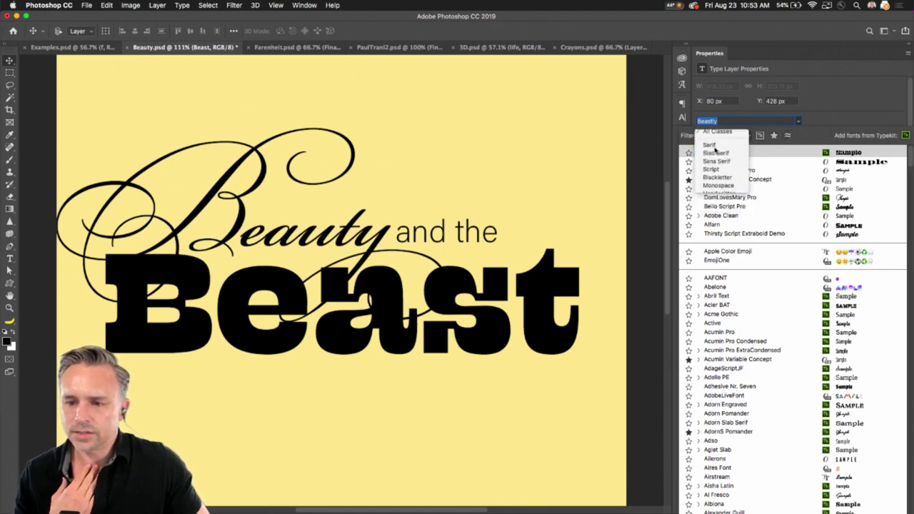
pyautogui.click(714, 148)
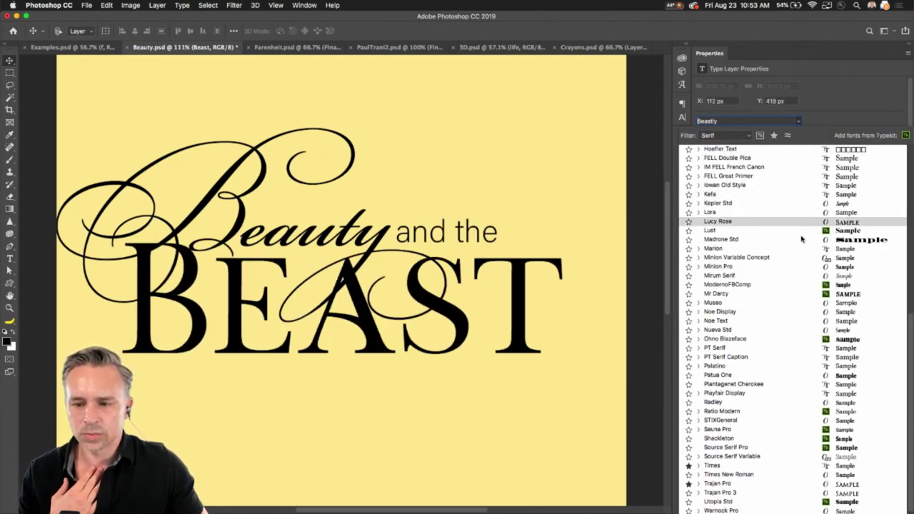
pyautogui.click(816, 105)
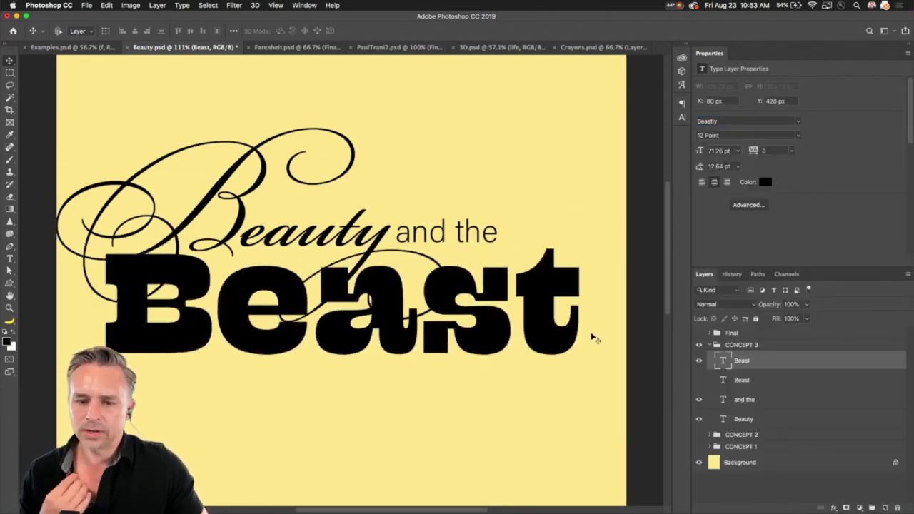
pyautogui.click(10, 73)
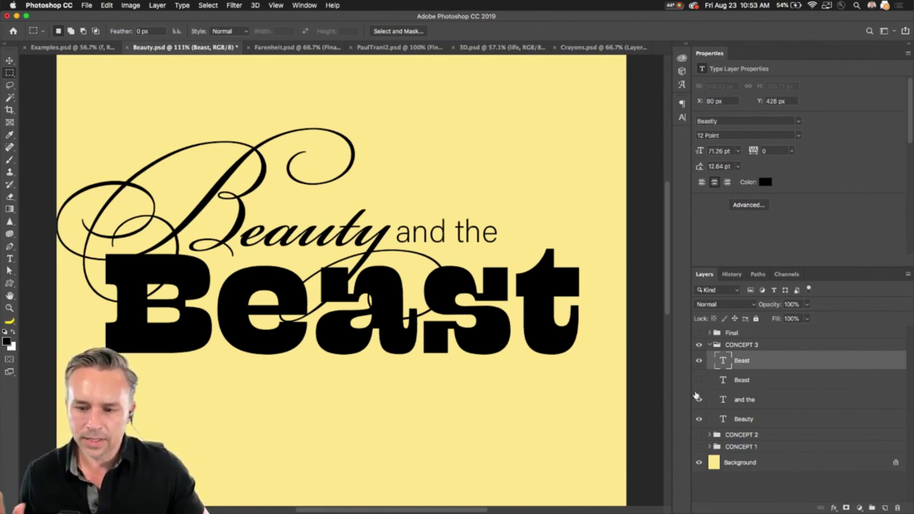
# Hide the Beauty and 'and the' layers and retype the word as Beast
pyautogui.moveTo(698, 397); pyautogui.dragTo(698, 428)
pyautogui.click(10, 259)
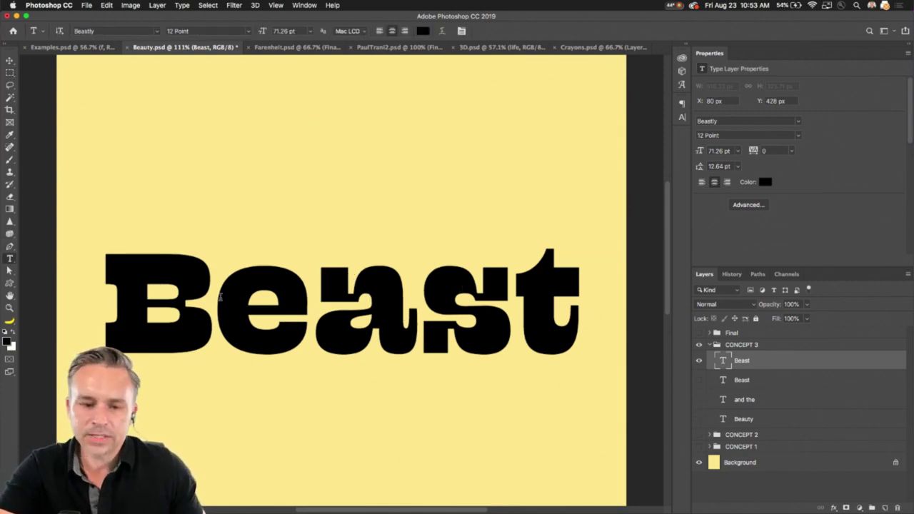
pyautogui.moveTo(214, 312); pyautogui.dragTo(829, 335)
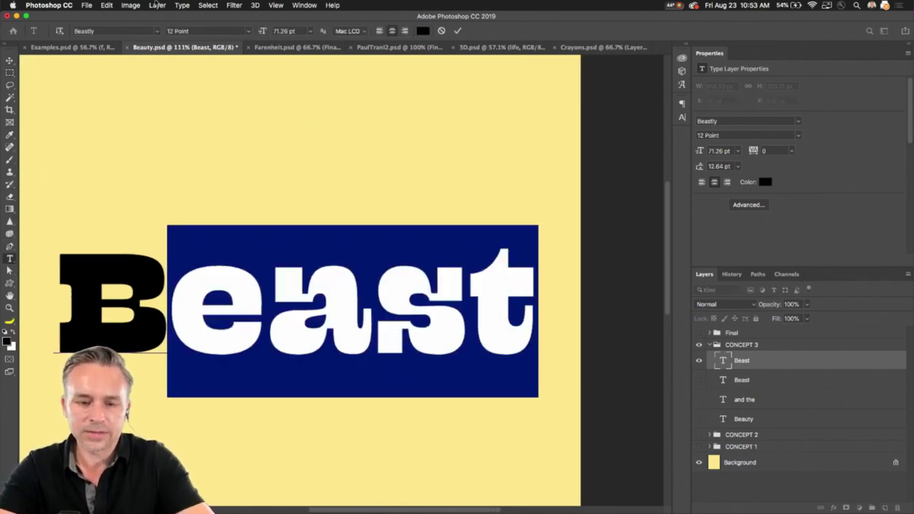
pyautogui.write('eas')
pyautogui.press('BackSpace')
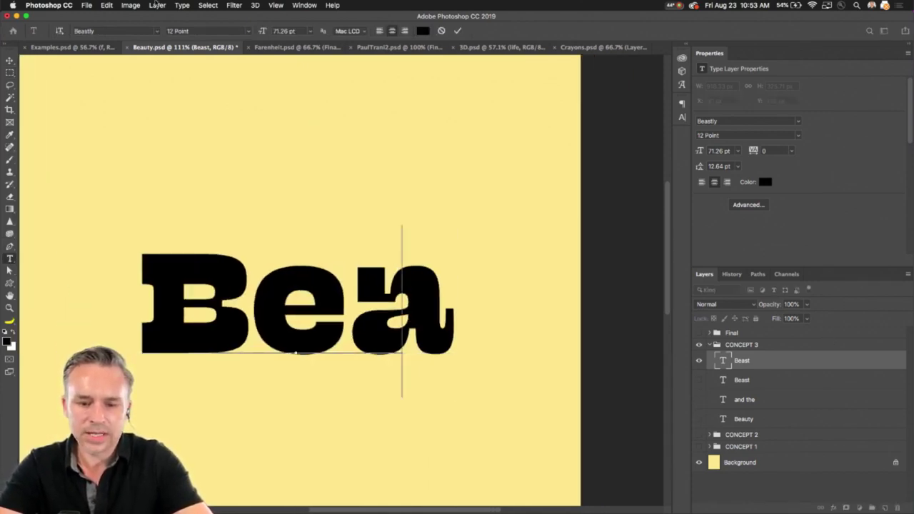
pyautogui.press('BackSpace')
pyautogui.press('BackSpace')
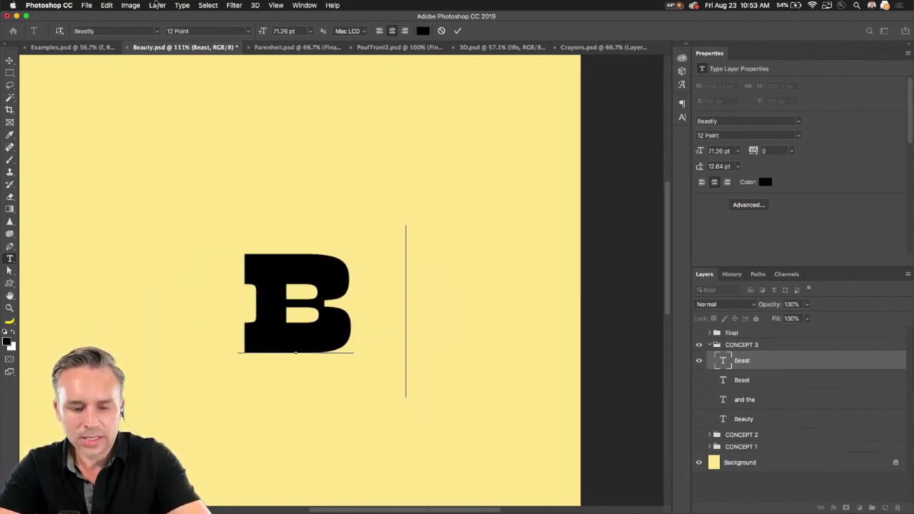
pyautogui.write('east')
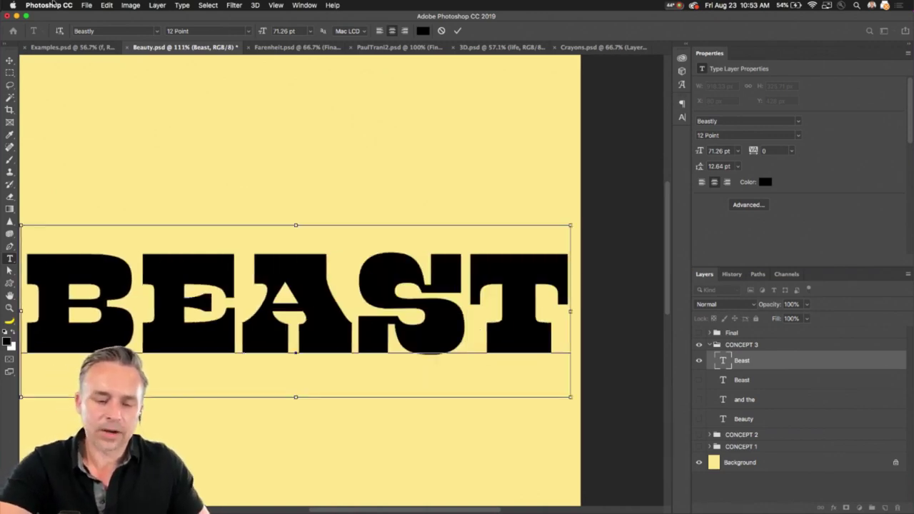
pyautogui.press('BackSpace')
pyautogui.write('z')
pyautogui.press('BackSpace')
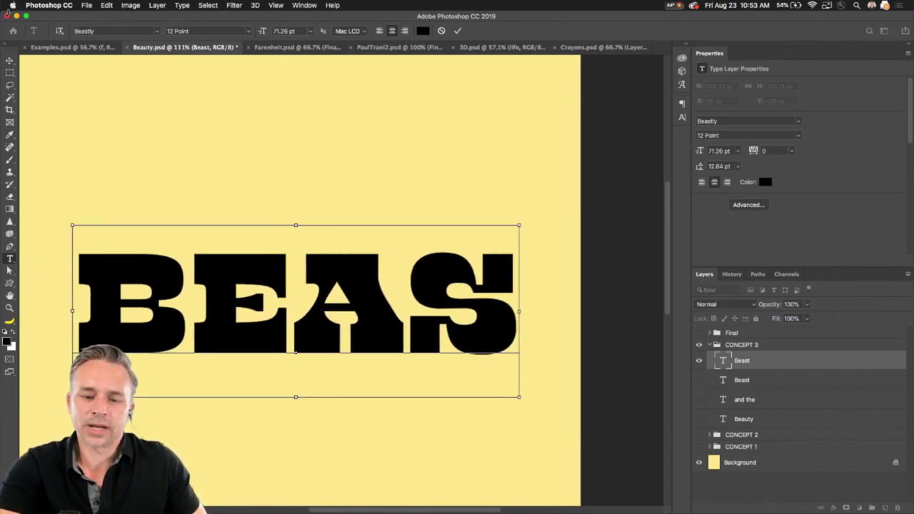
pyautogui.moveTo(191, 304); pyautogui.dragTo(489, 199)
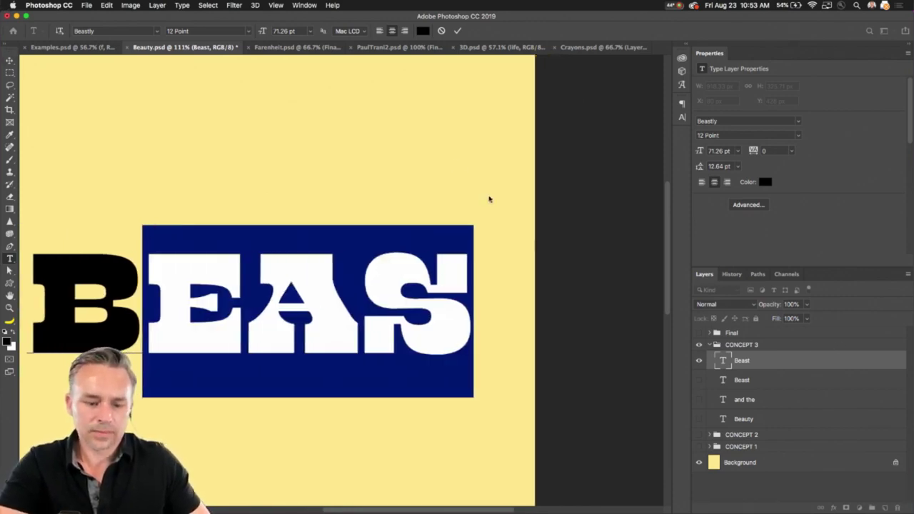
pyautogui.write('east')
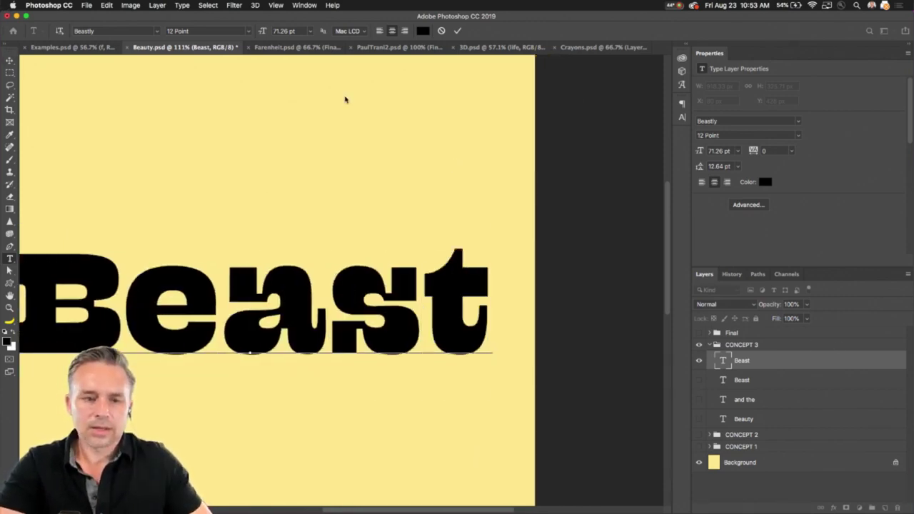
pyautogui.press('Escape')
pyautogui.press('v')
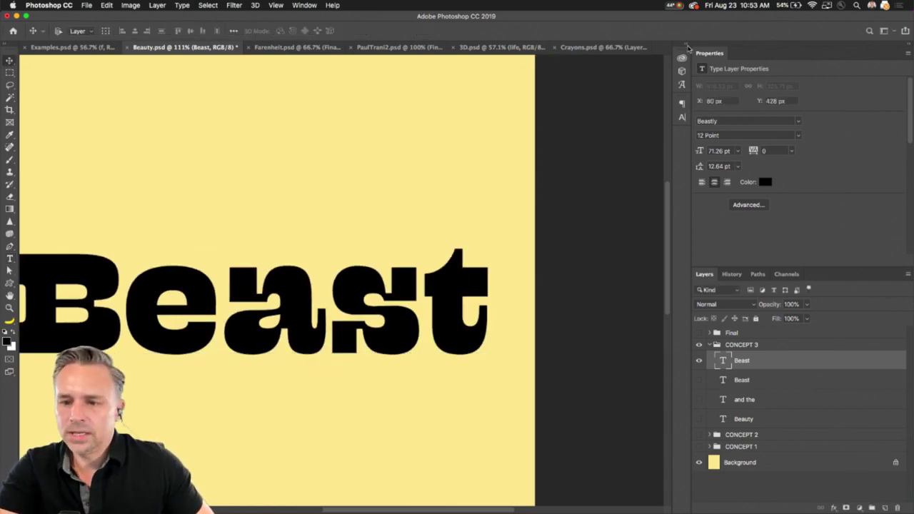
# Turn on All Caps in a floating Character panel, then dock it back
pyautogui.click(684, 46)
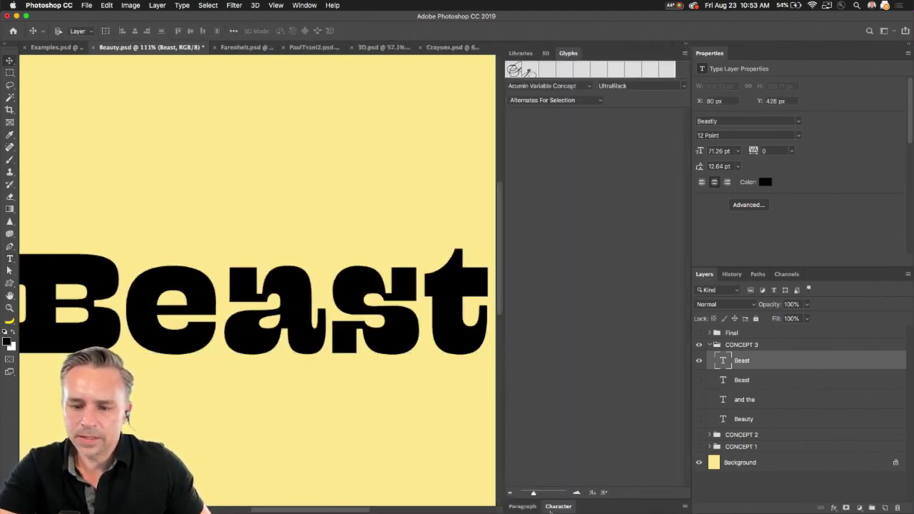
pyautogui.moveTo(549, 511); pyautogui.dragTo(404, 177)
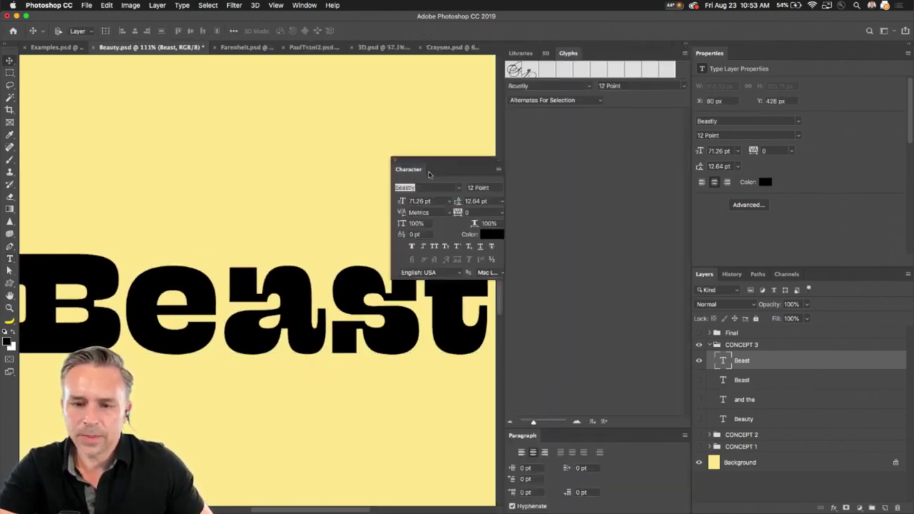
pyautogui.click(686, 46)
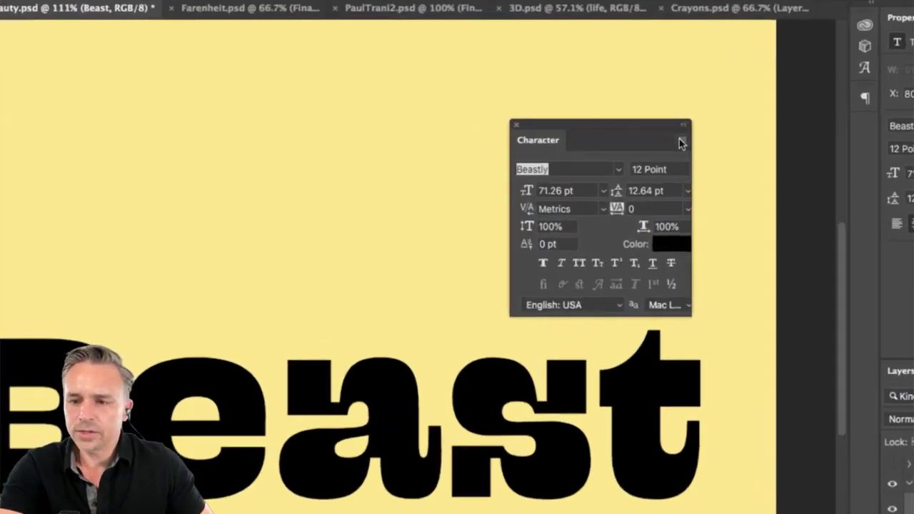
pyautogui.click(681, 143)
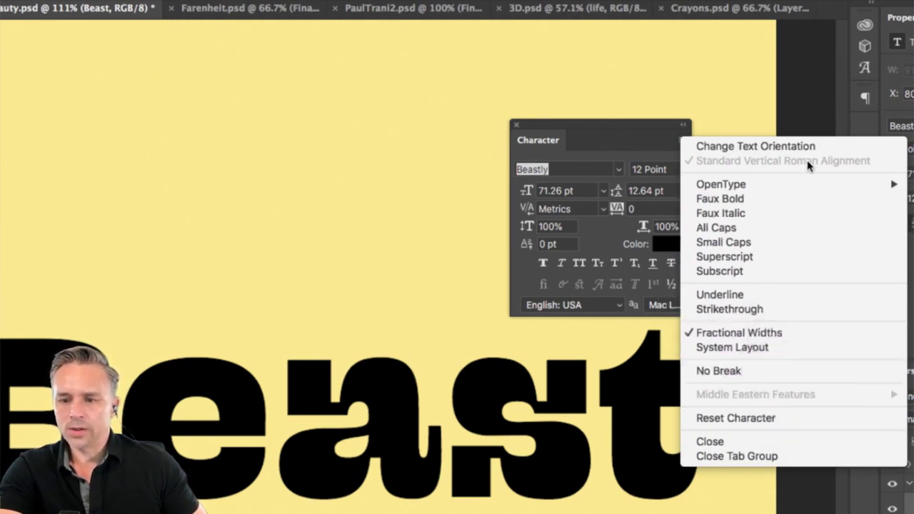
pyautogui.click(528, 277)
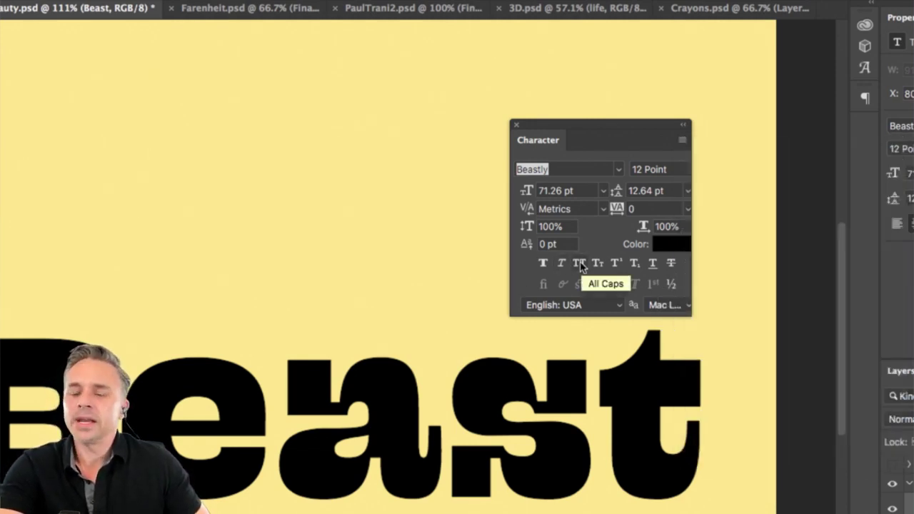
pyautogui.click(579, 263)
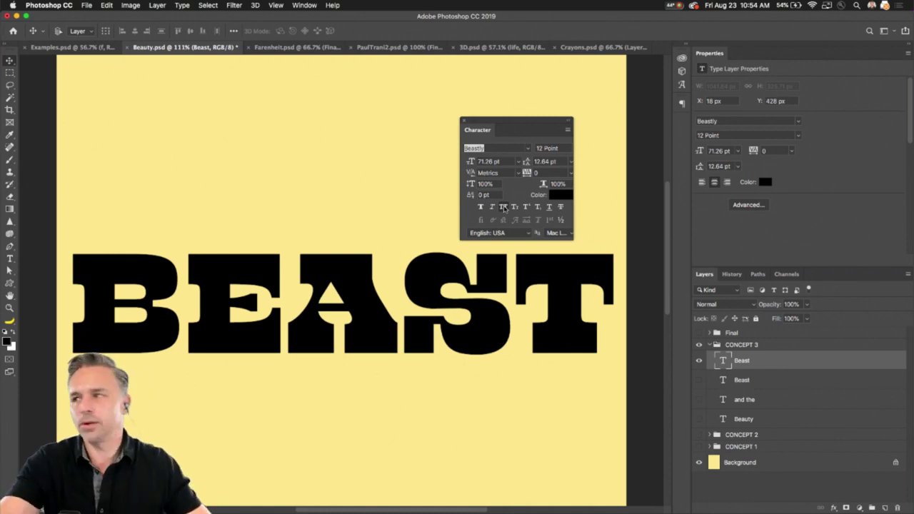
pyautogui.moveTo(477, 131); pyautogui.dragTo(683, 86)
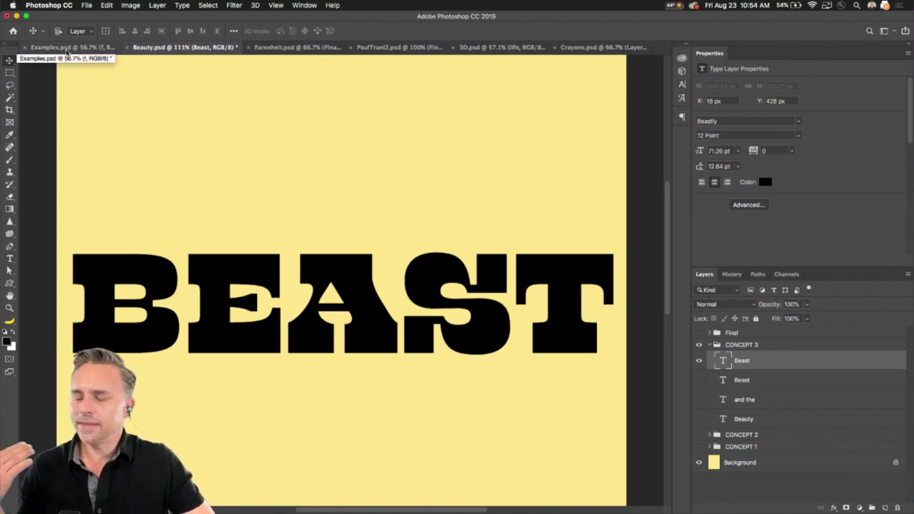
# Hide CONCEPT 3 and toggle the Final, CONCEPT 1 and CONCEPT 2 groups to compare them
pyautogui.click(710, 346)
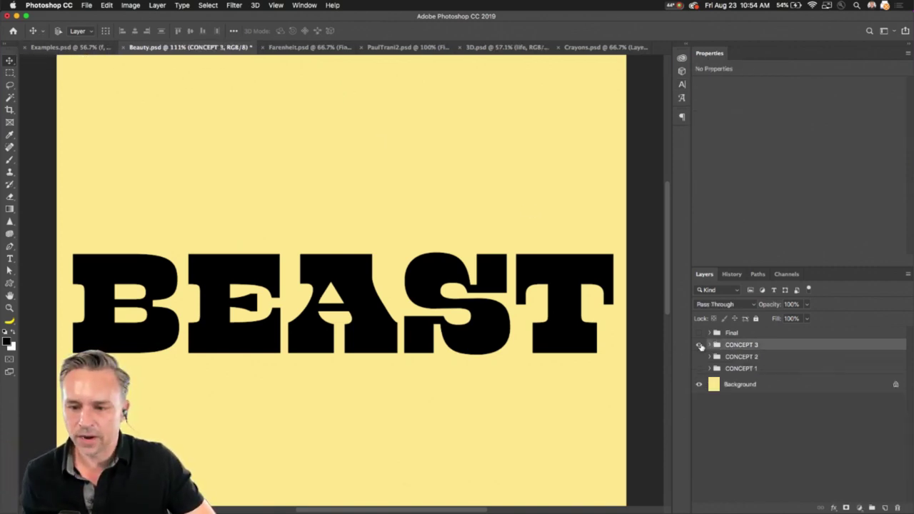
pyautogui.click(699, 345)
pyautogui.click(699, 333)
pyautogui.click(774, 334)
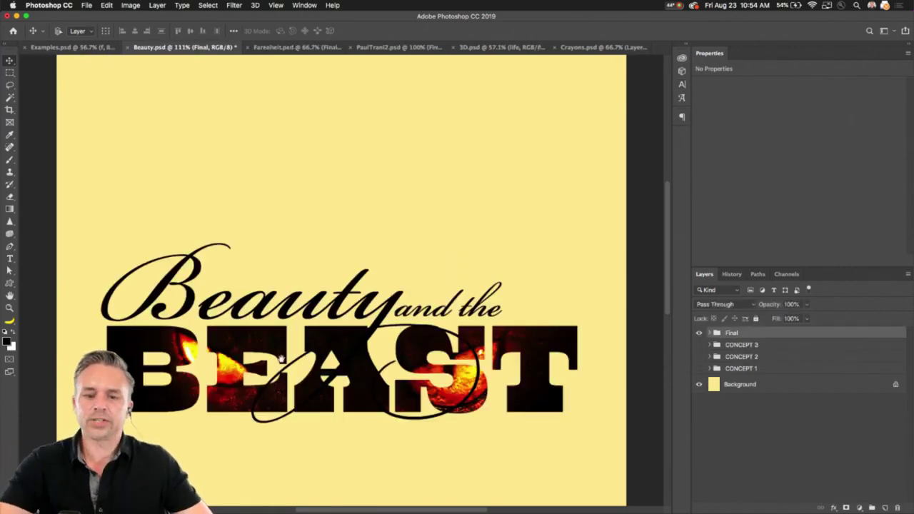
pyautogui.scroll(-5, 281, 357)
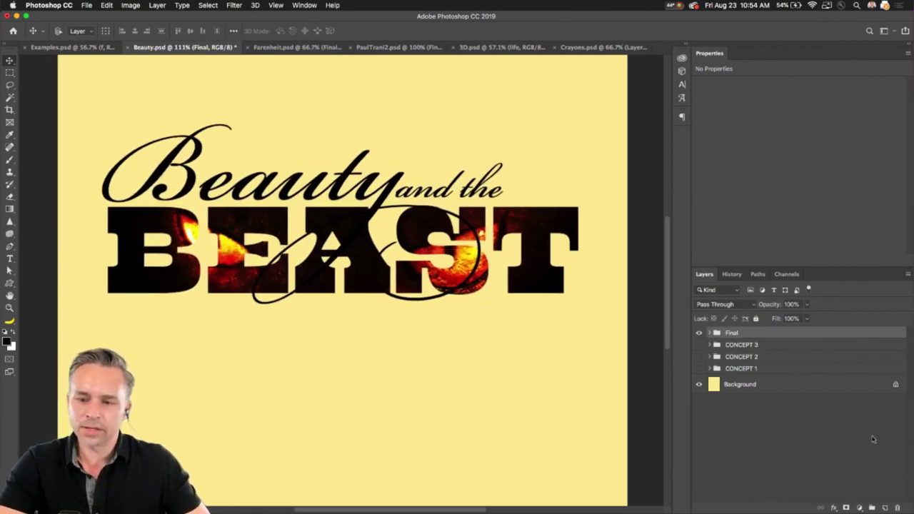
pyautogui.click(700, 333)
pyautogui.click(699, 369)
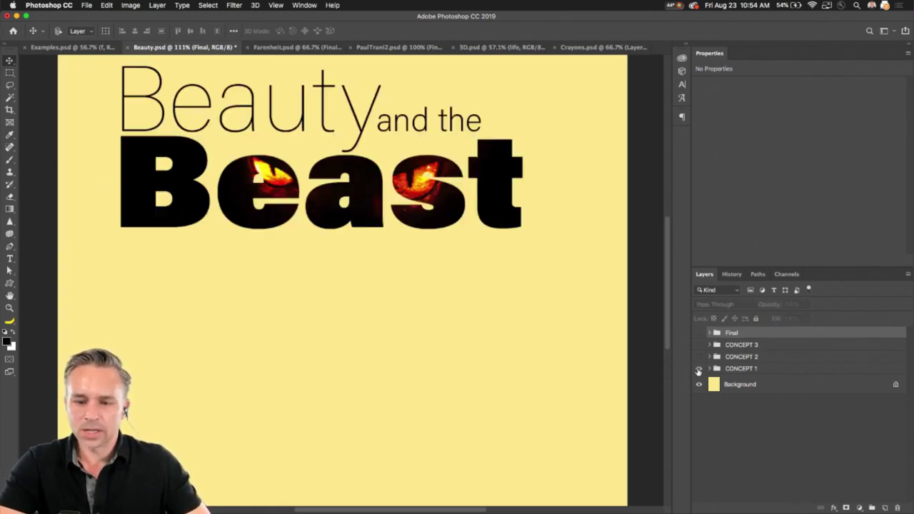
pyautogui.moveTo(364, 257); pyautogui.dragTo(376, 291)
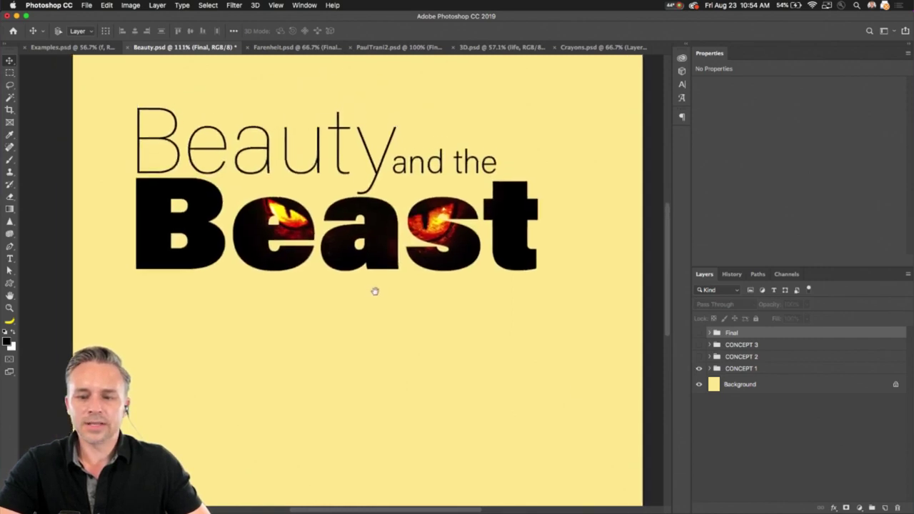
pyautogui.click(699, 357)
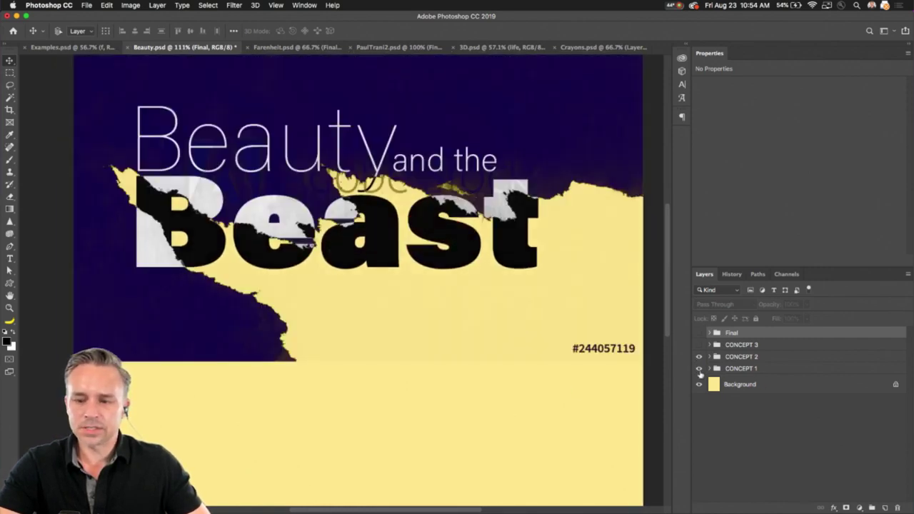
pyautogui.click(699, 356)
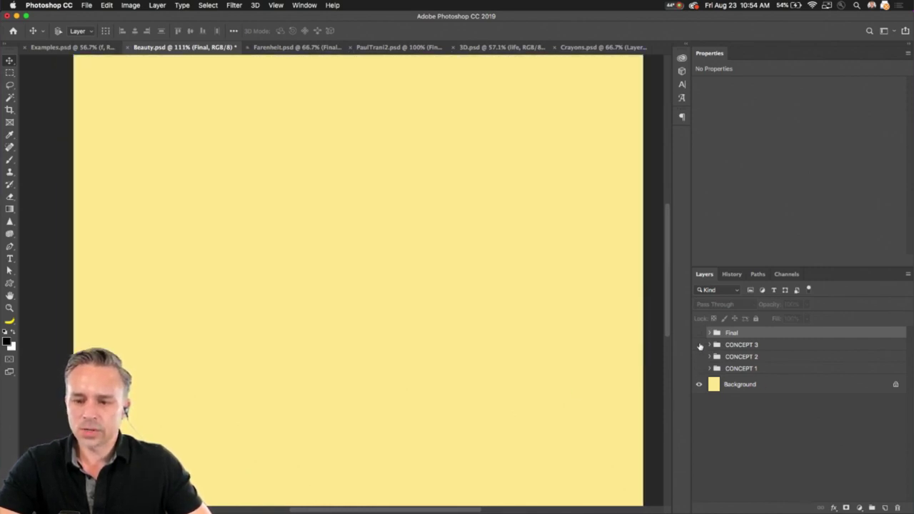
# Restore CONCEPT 3's Beauty, 'and the' and one Beast layer, then collapse the group
pyautogui.click(700, 345)
pyautogui.click(732, 347)
pyautogui.click(709, 345)
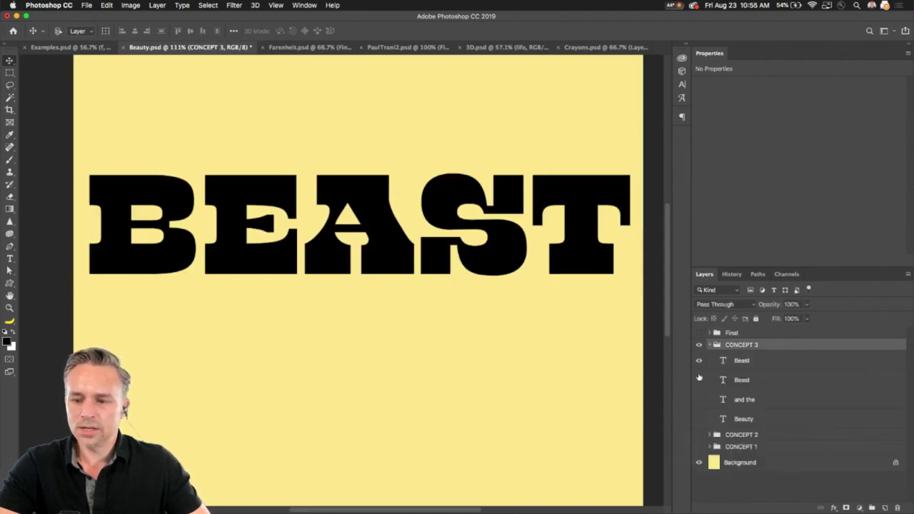
pyautogui.click(698, 399)
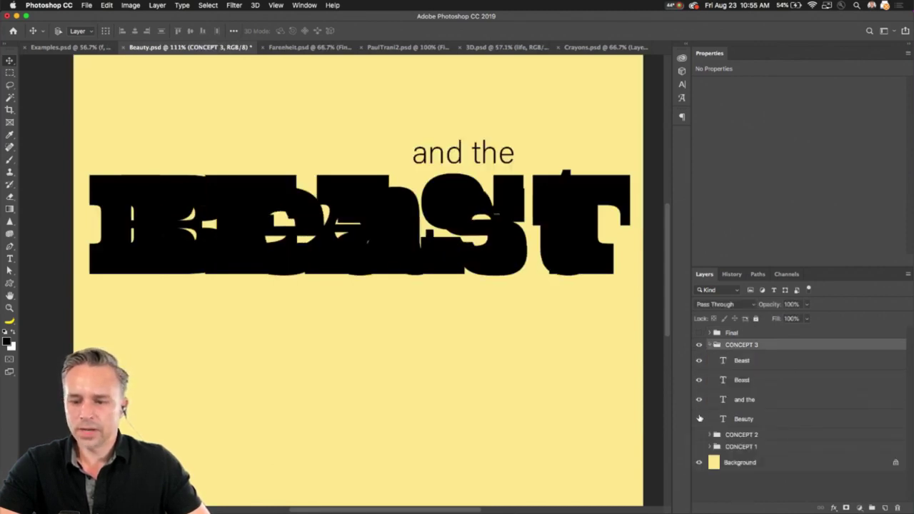
pyautogui.click(699, 419)
pyautogui.click(699, 380)
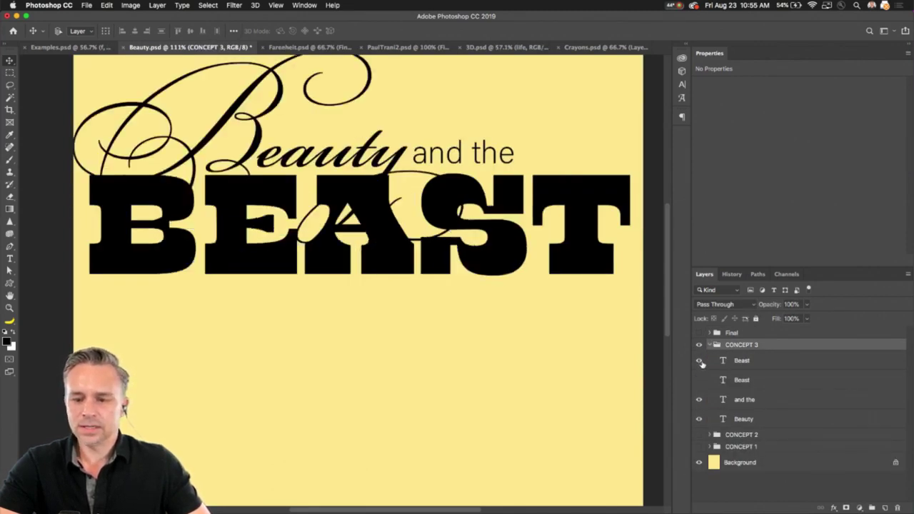
pyautogui.click(699, 360)
pyautogui.click(700, 380)
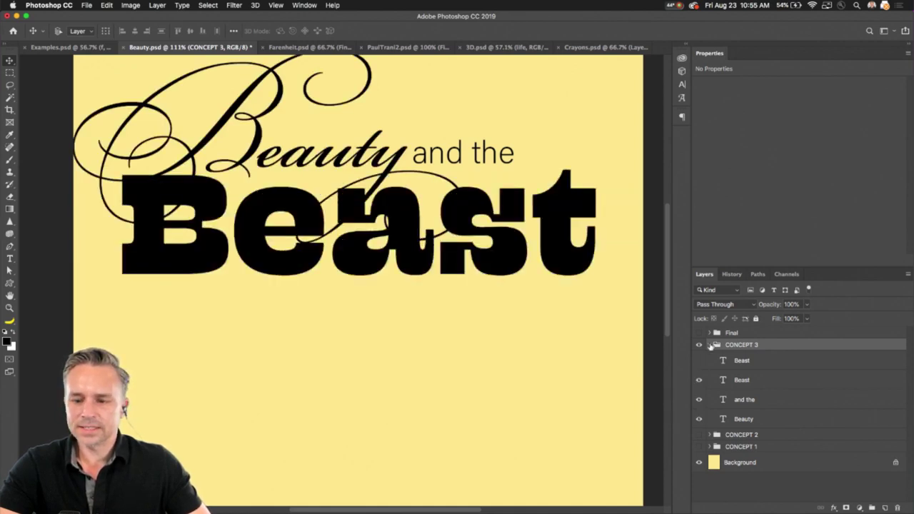
pyautogui.click(709, 345)
# Hide CONCEPT 3, show the Final fiery title, and switch to Examples.psd
pyautogui.click(699, 345)
pyautogui.click(699, 333)
pyautogui.click(735, 333)
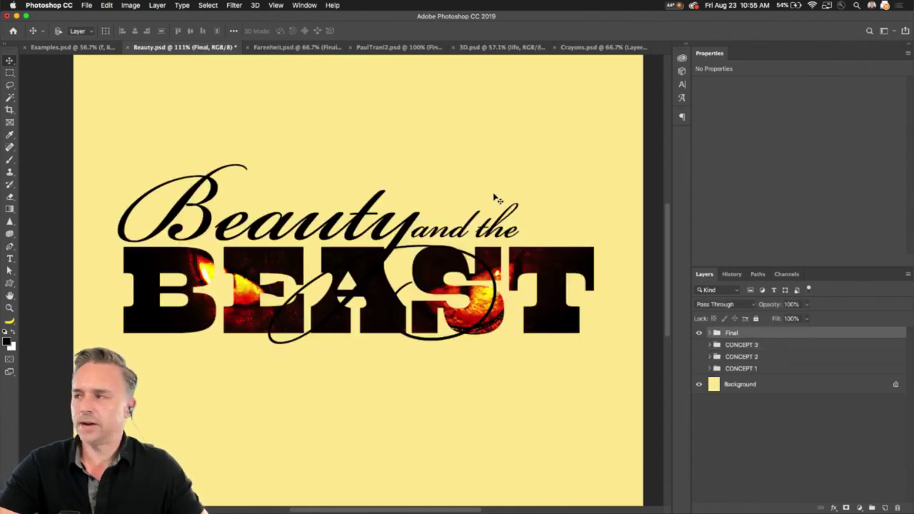
pyautogui.click(50, 47)
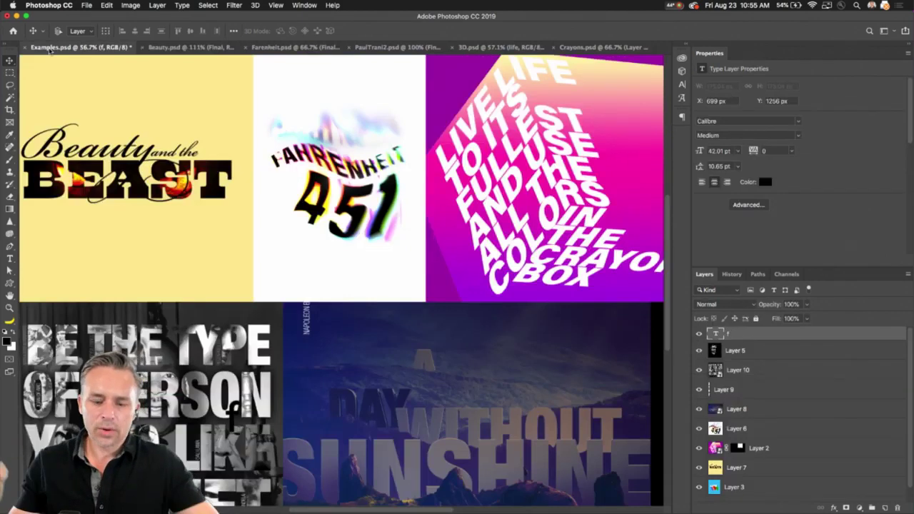
pyautogui.press('f')
pyautogui.press('f')
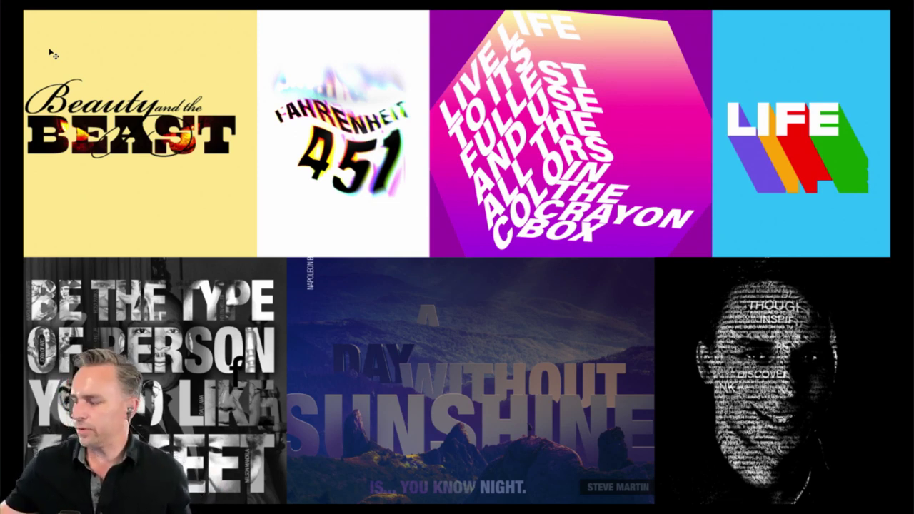
pyautogui.press('Right')
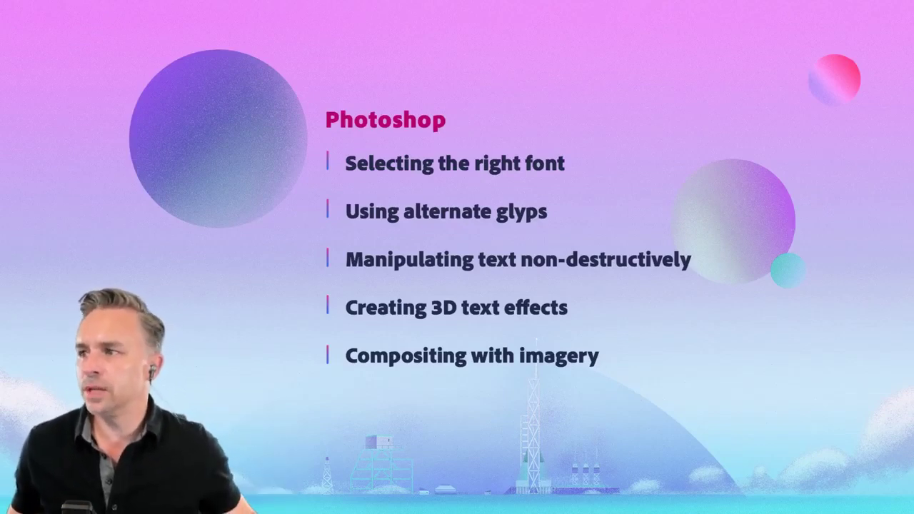
pyautogui.press('Right')
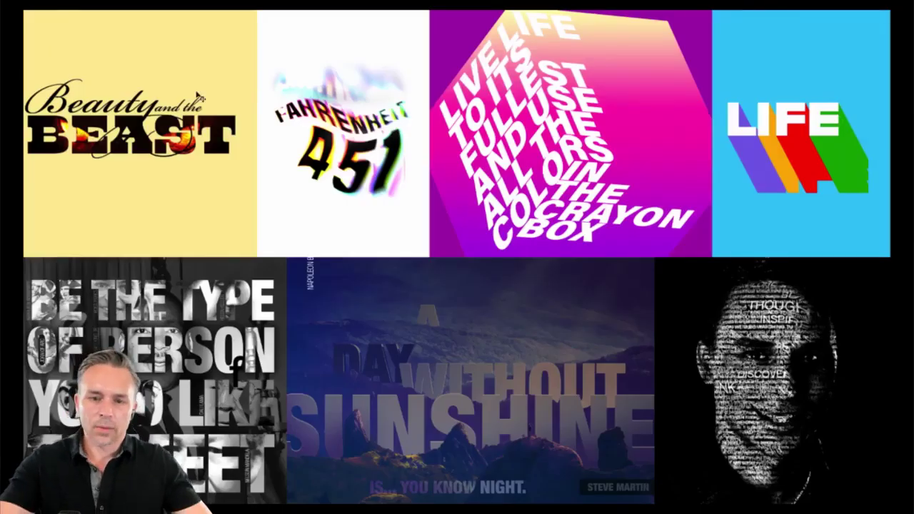
pyautogui.click(355, 150)
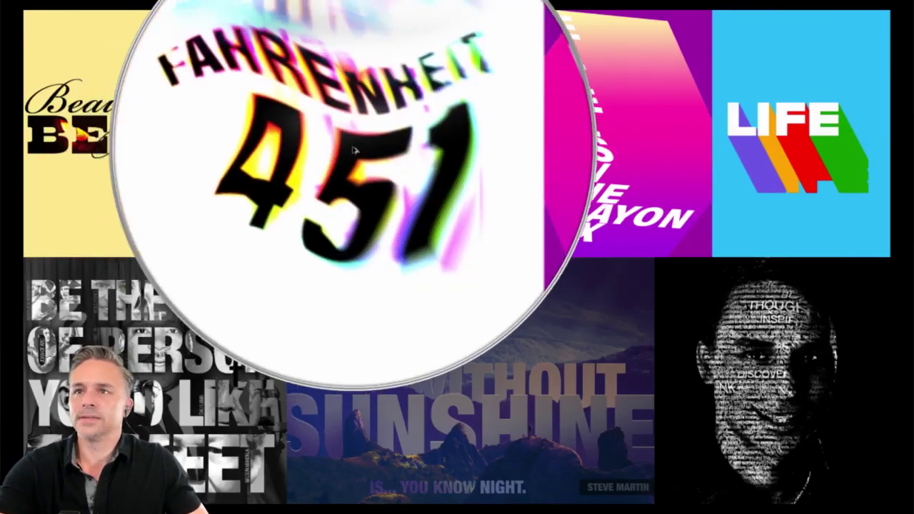
pyautogui.click(355, 150)
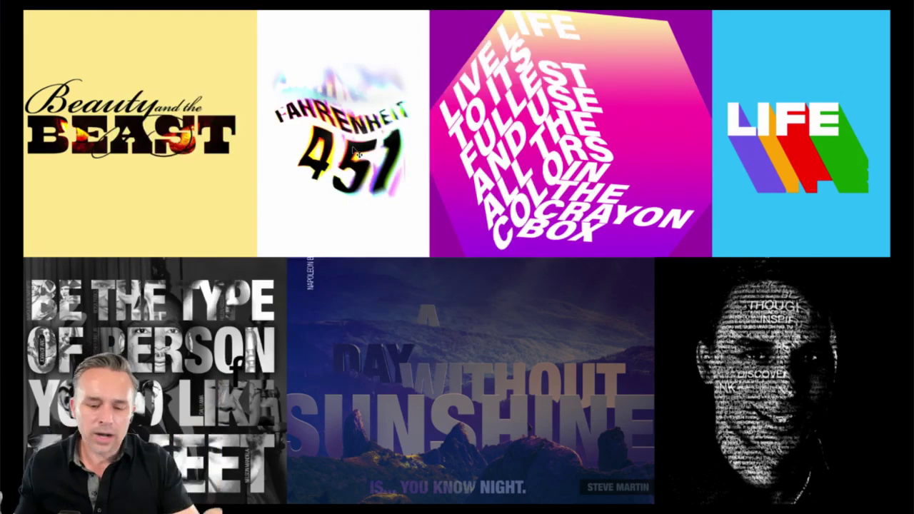
pyautogui.press('f')
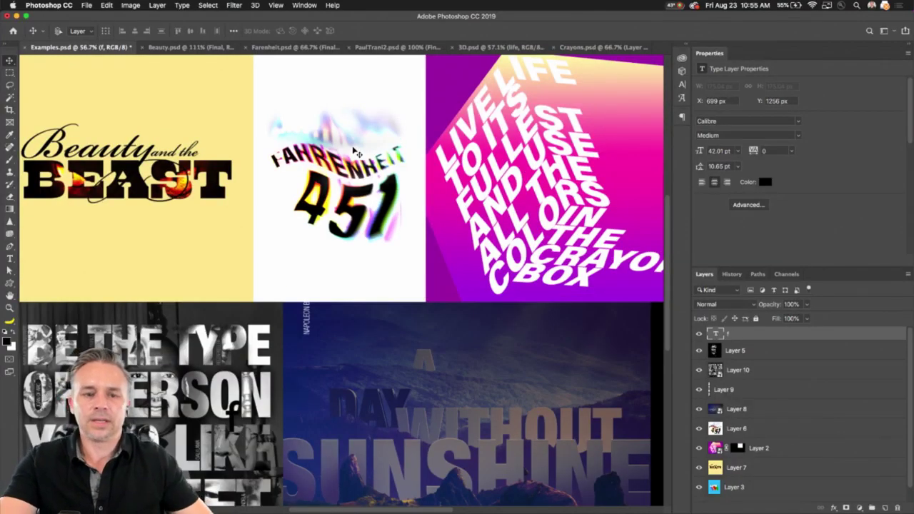
# In Farenheit.psd, hide the Final group and show the 451 and Fahrenheit text layers
pyautogui.click(269, 48)
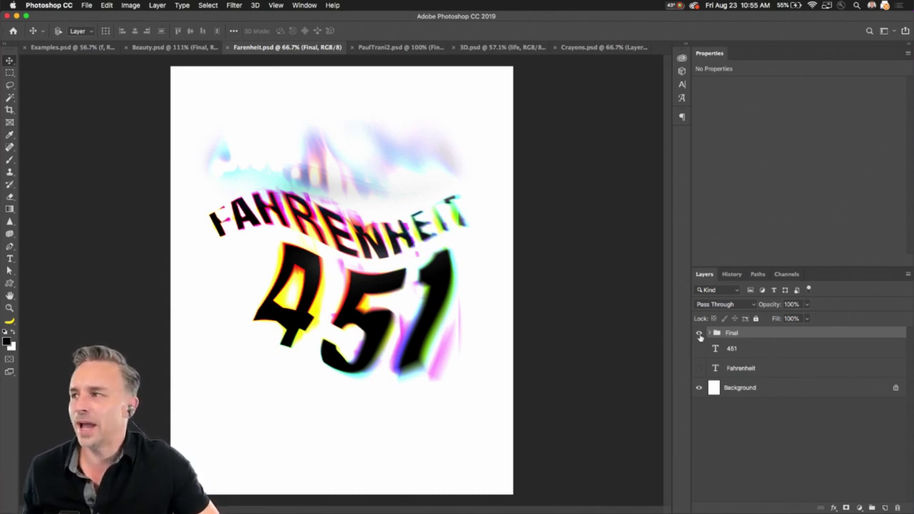
pyautogui.click(699, 335)
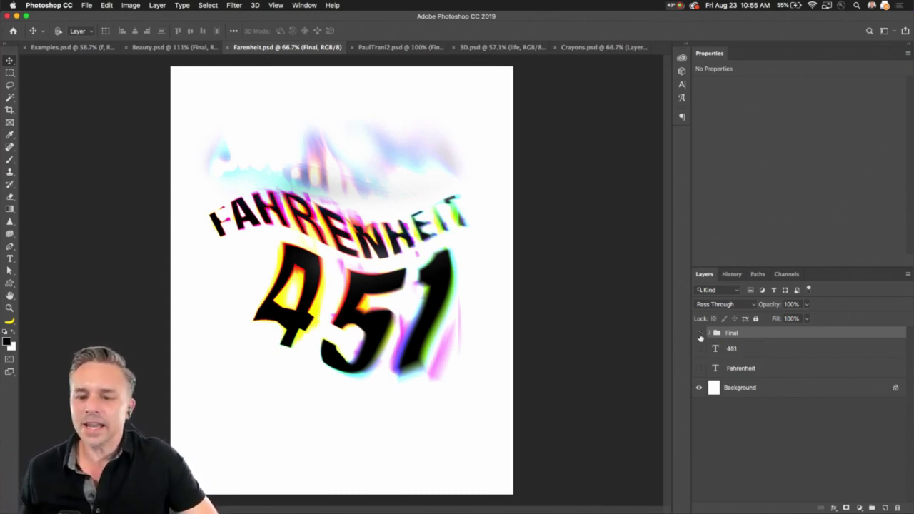
pyautogui.moveTo(700, 348); pyautogui.dragTo(699, 370)
pyautogui.click(739, 350)
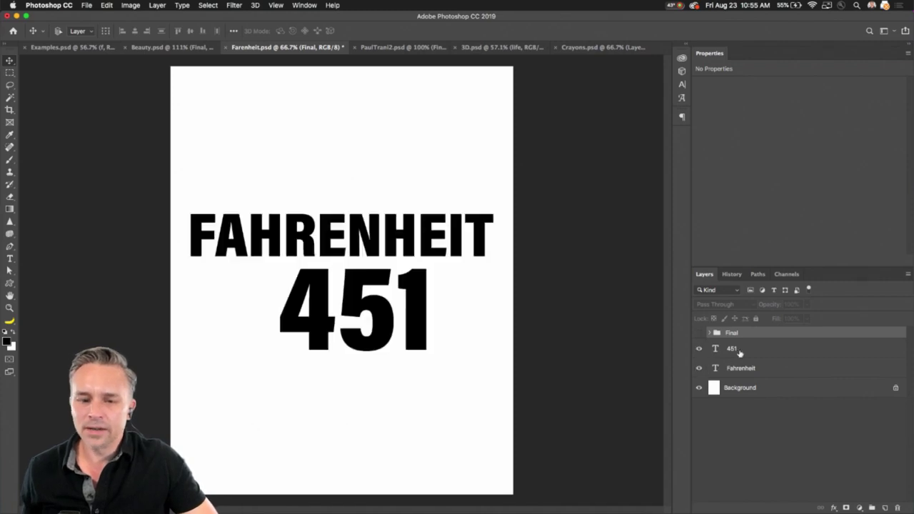
pyautogui.click(687, 47)
# Search Adobe Stock for 'fire' in Libraries and save the flames preview to Nature
pyautogui.click(521, 53)
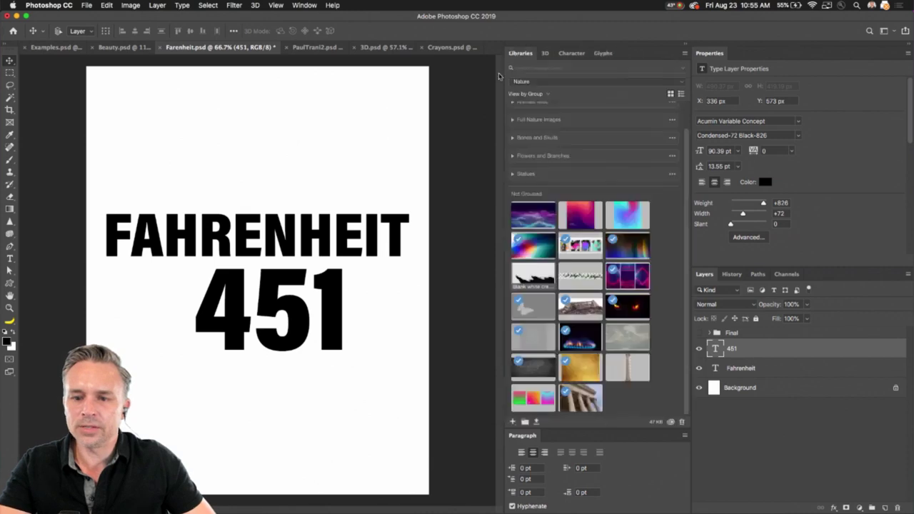
pyautogui.write('f')
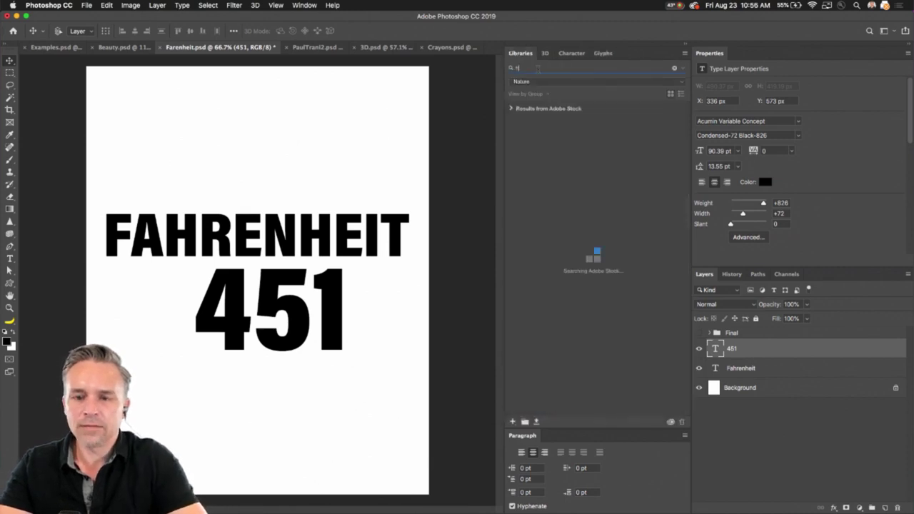
pyautogui.write('ire')
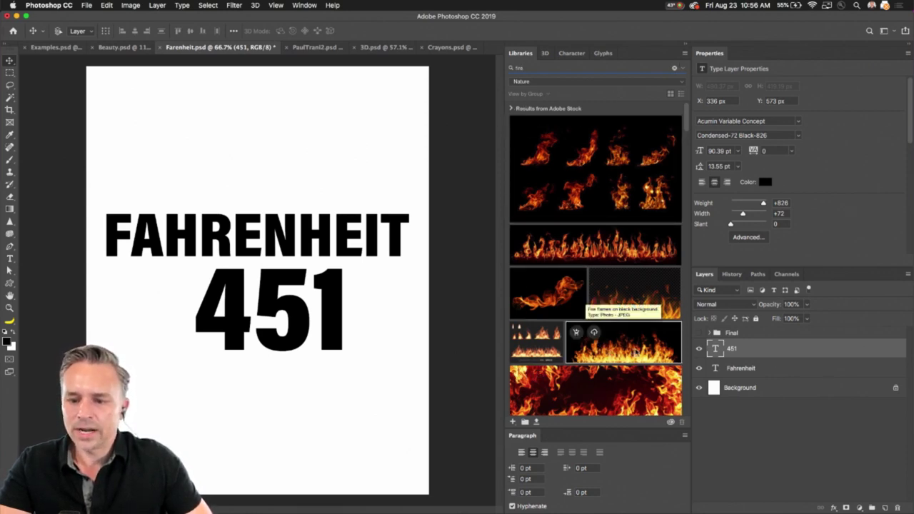
pyautogui.click(594, 334)
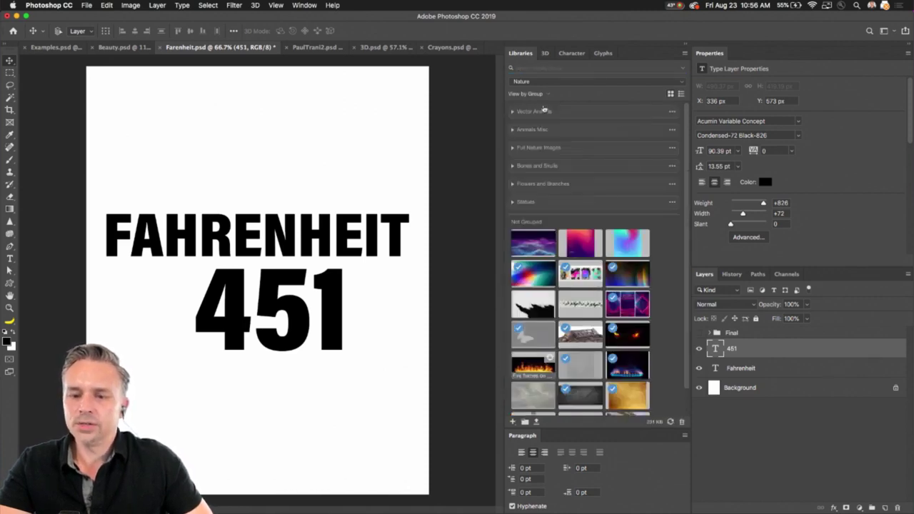
pyautogui.scroll(-2, 579, 279)
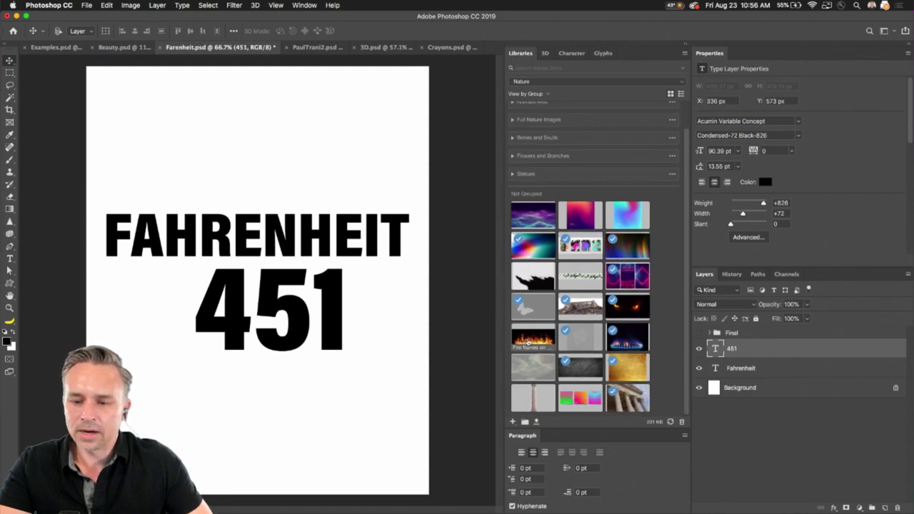
# Place the fire flames image on the poster and move it down over the 451
pyautogui.moveTo(528, 341); pyautogui.dragTo(205, 208)
pyautogui.press('Return')
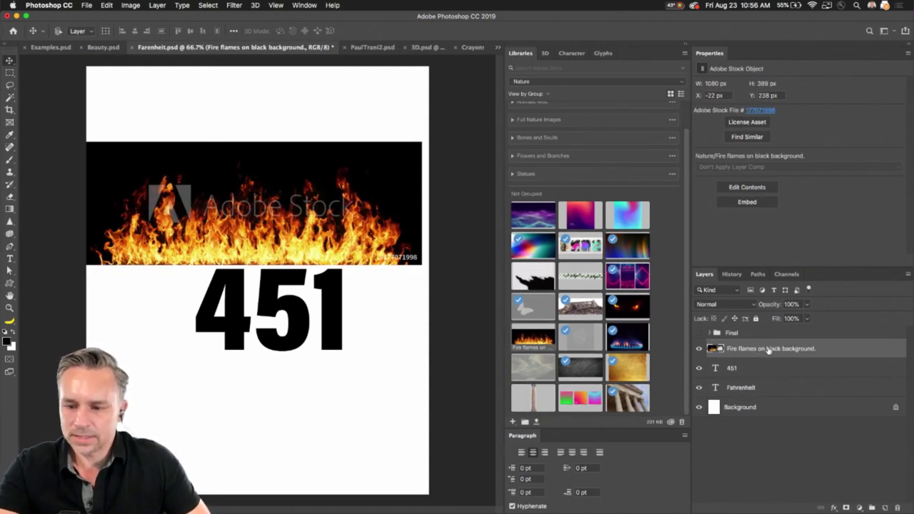
pyautogui.moveTo(271, 208); pyautogui.dragTo(279, 295)
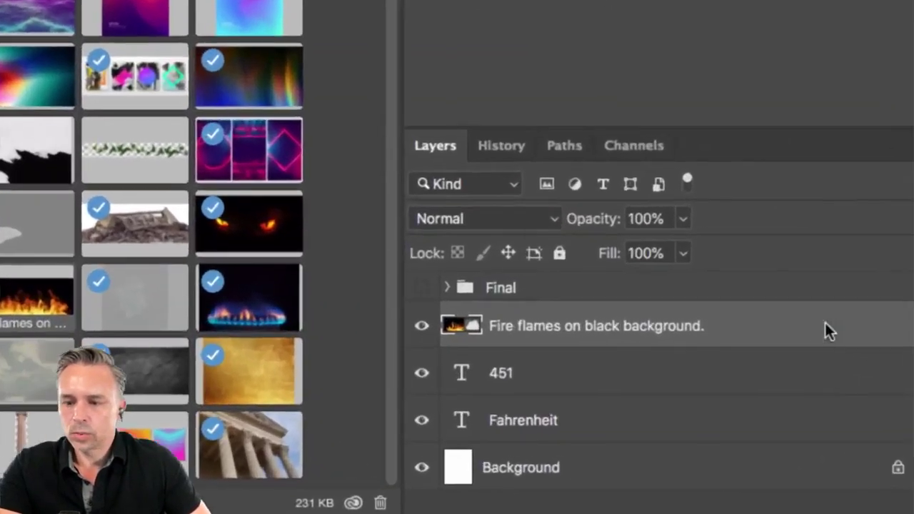
# Clip the fire image to the 451 layer and reposition the flames inside the numbers
pyautogui.rightClick(866, 347)
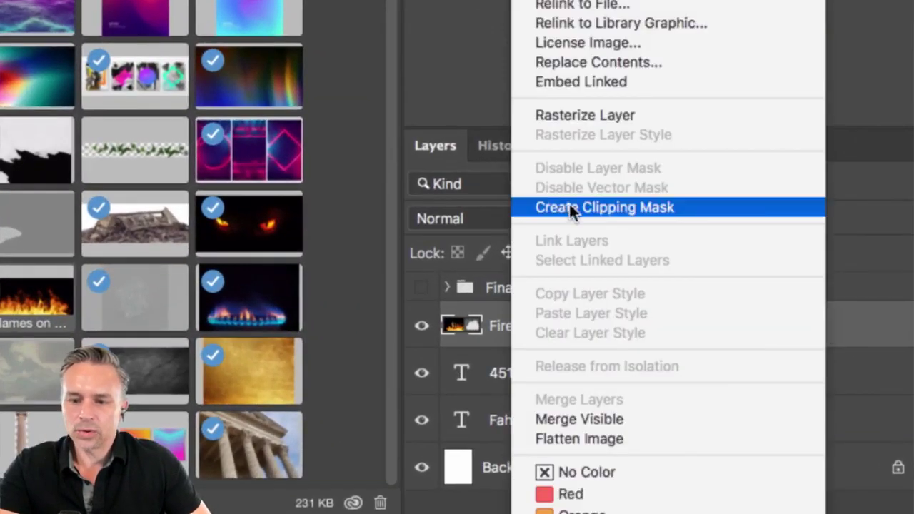
pyautogui.click(893, 317)
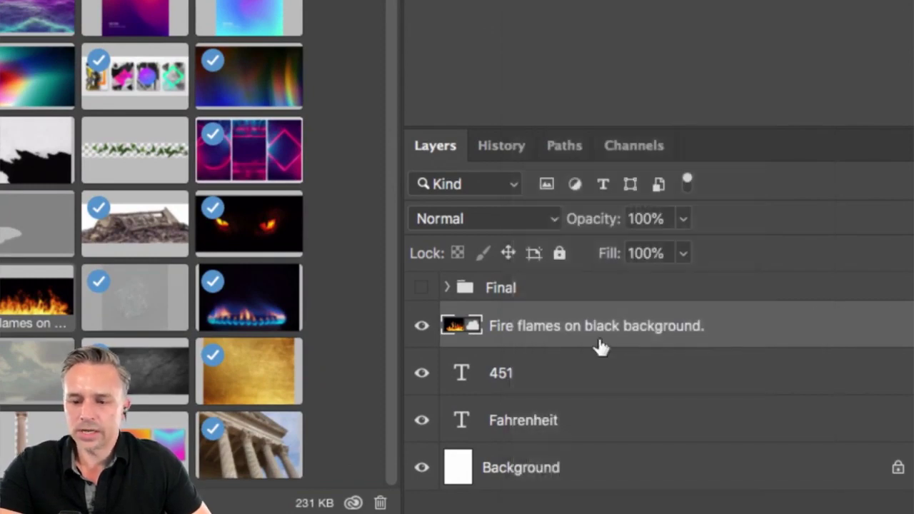
pyautogui.keyDown('alt'); pyautogui.click(569, 347); pyautogui.keyUp('alt')
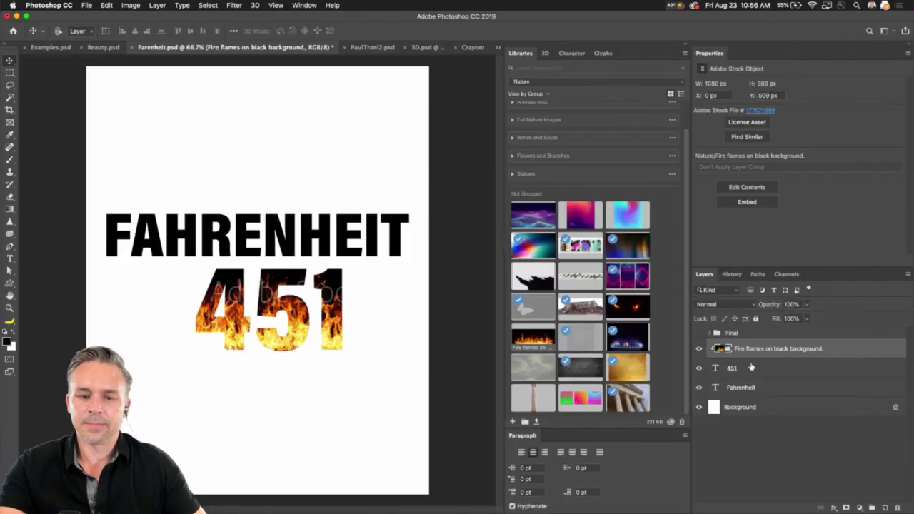
pyautogui.moveTo(185, 264); pyautogui.dragTo(158, 287)
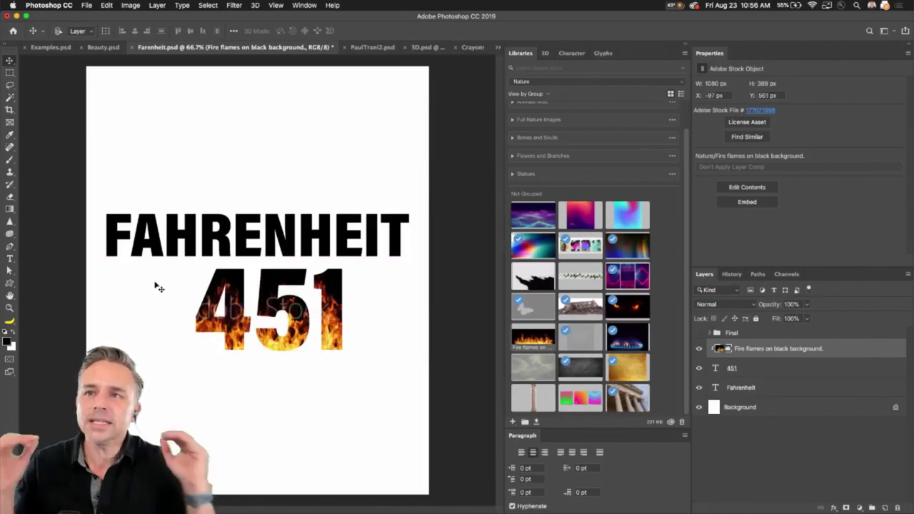
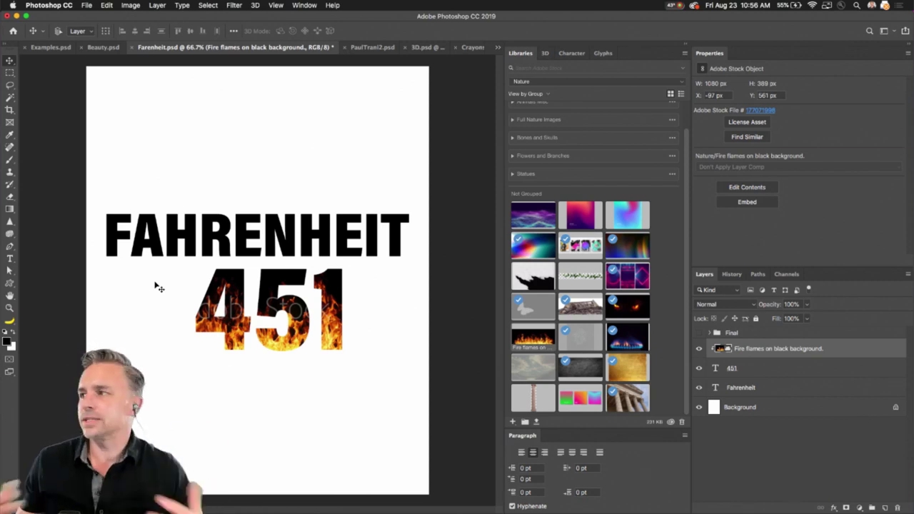
# Enlarge the flaming 451 text with Free Transform and center it on the page
pyautogui.click(742, 376)
pyautogui.press('super+t')
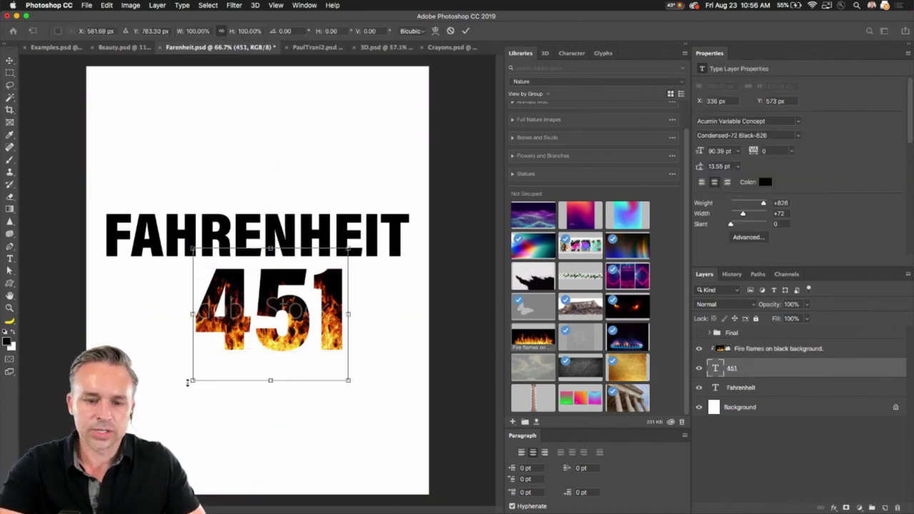
pyautogui.moveTo(188, 377); pyautogui.dragTo(98, 465)
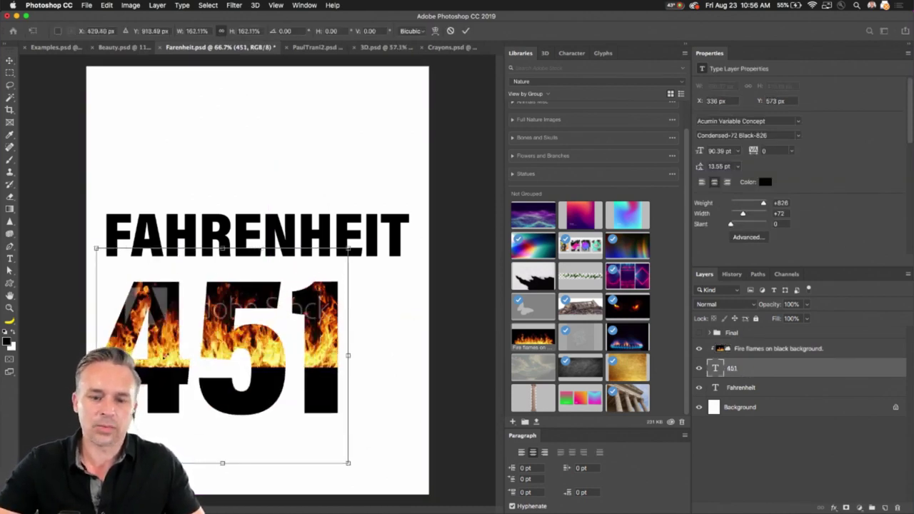
pyautogui.moveTo(178, 328); pyautogui.dragTo(198, 313)
pyautogui.moveTo(114, 450); pyautogui.dragTo(163, 408)
pyautogui.moveTo(223, 330); pyautogui.dragTo(216, 334)
pyautogui.moveTo(157, 409); pyautogui.dragTo(164, 401)
pyautogui.press('Return')
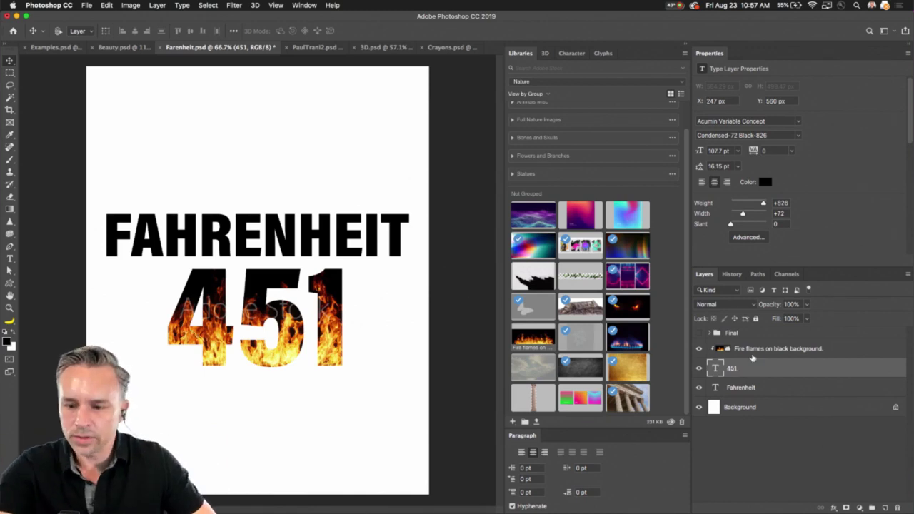
# Group the fire image, 451 and Fahrenheit layers together
pyautogui.click(833, 354)
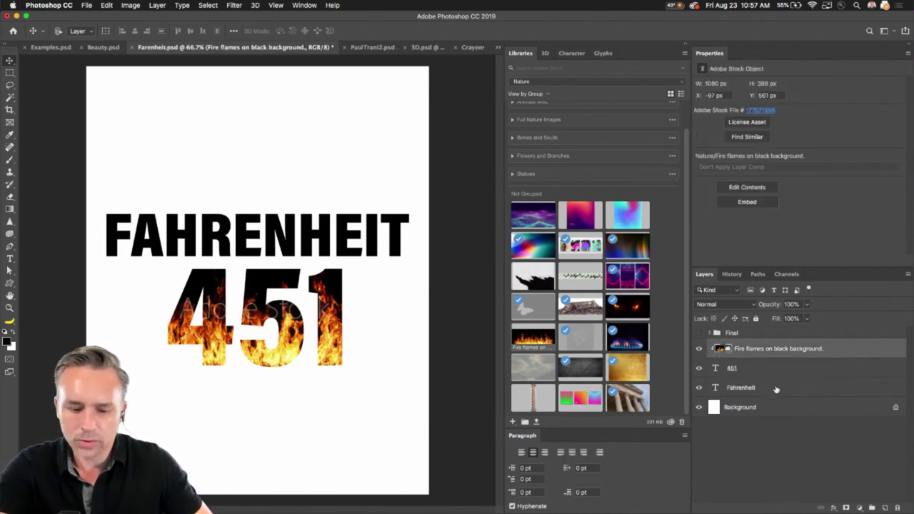
pyautogui.keyDown('shift'); pyautogui.click(779, 391); pyautogui.keyUp('shift')
pyautogui.press('super+g')
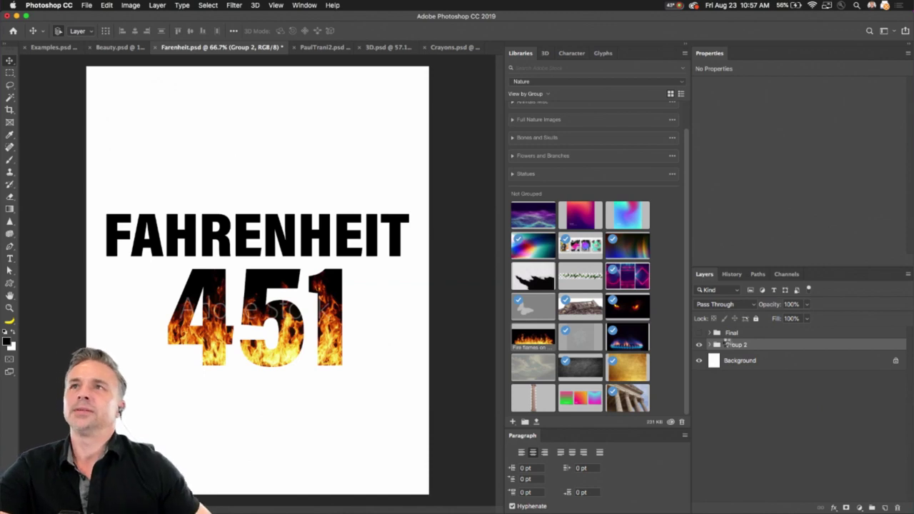
# Duplicate the title group and name the two groups 'Concept 1' and 'conecept 2'
pyautogui.press('super+g')
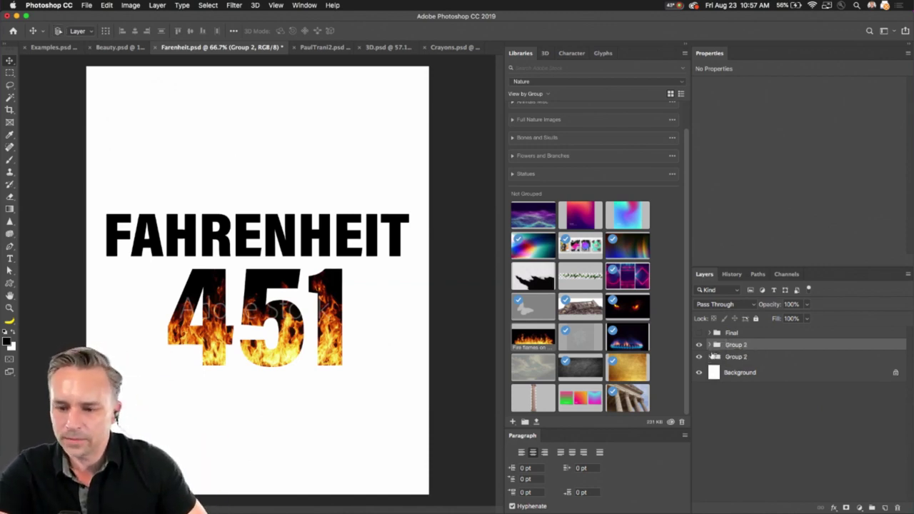
pyautogui.doubleClick(734, 357)
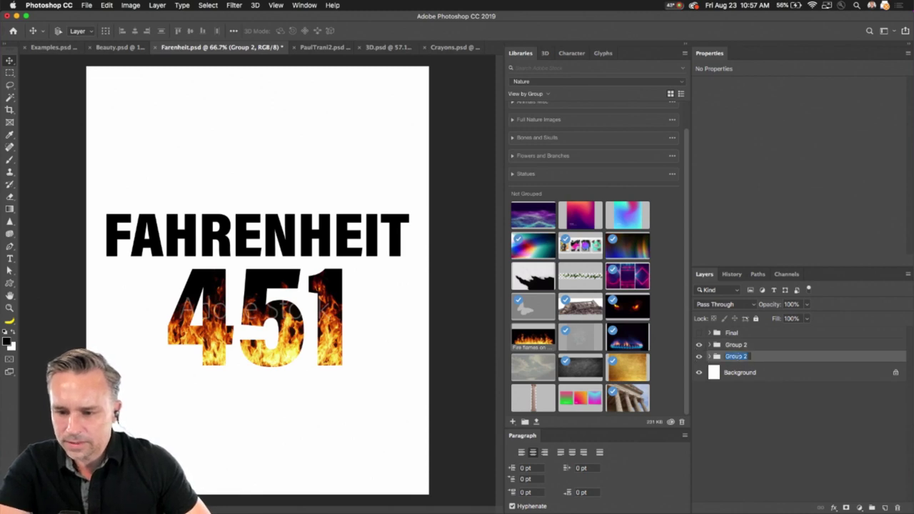
pyautogui.write('Concept')
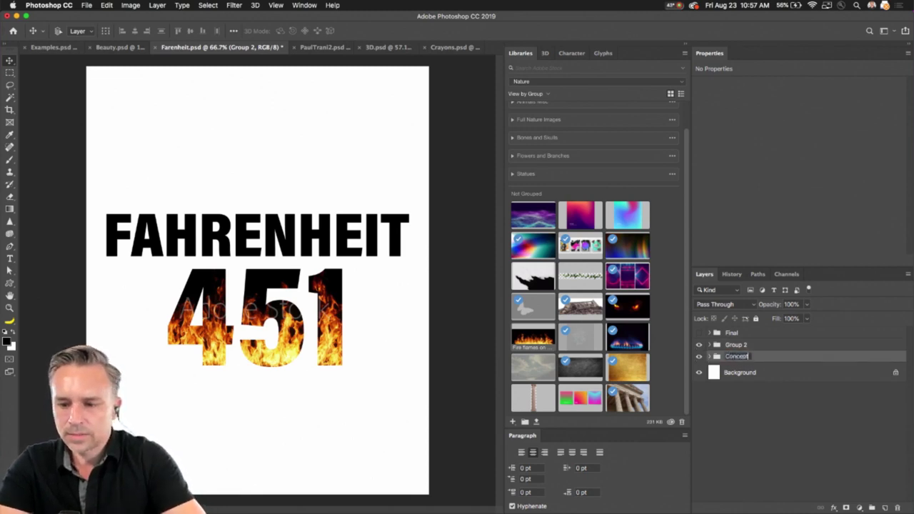
pyautogui.write(' 1')
pyautogui.press('Return')
pyautogui.doubleClick(736, 345)
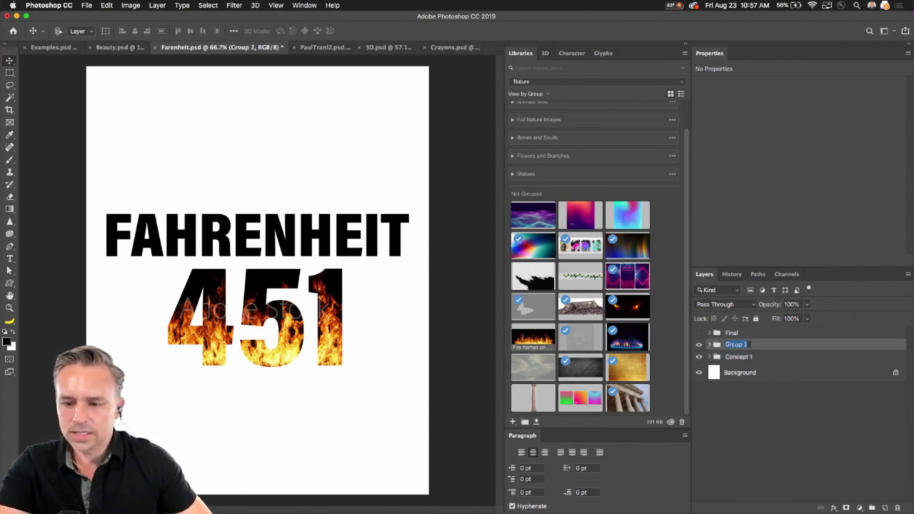
pyautogui.write('conecept 2')
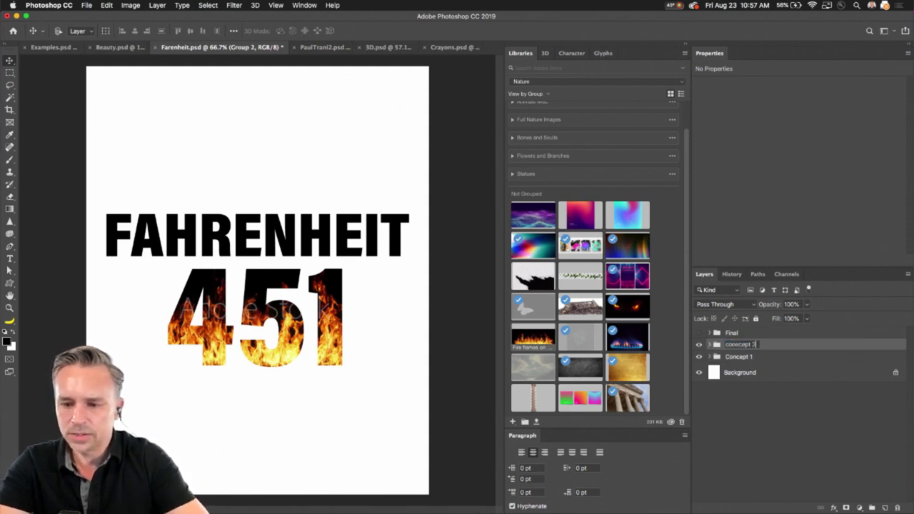
pyautogui.press('Return')
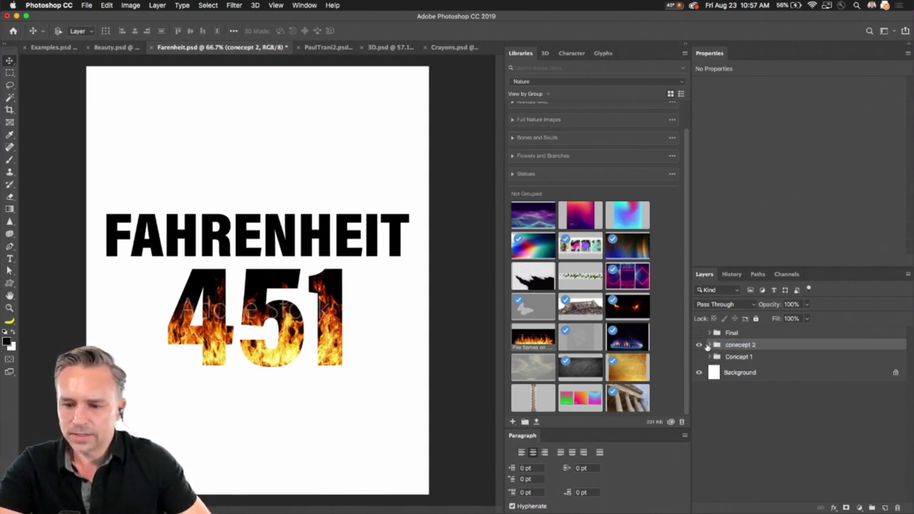
# Delete the fire image layer from conecept 2 and collapse the side panels
pyautogui.click(712, 345)
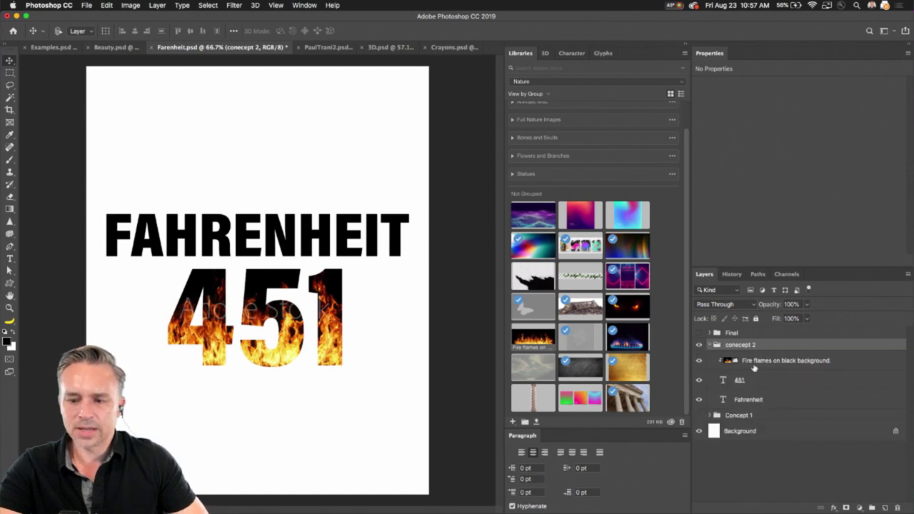
pyautogui.moveTo(756, 366); pyautogui.dragTo(897, 507)
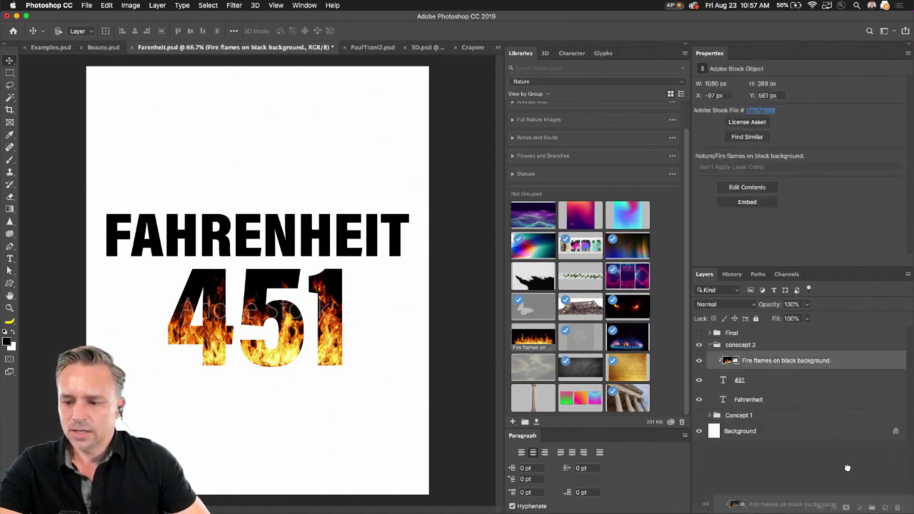
pyautogui.doubleClick(801, 55)
pyautogui.click(687, 45)
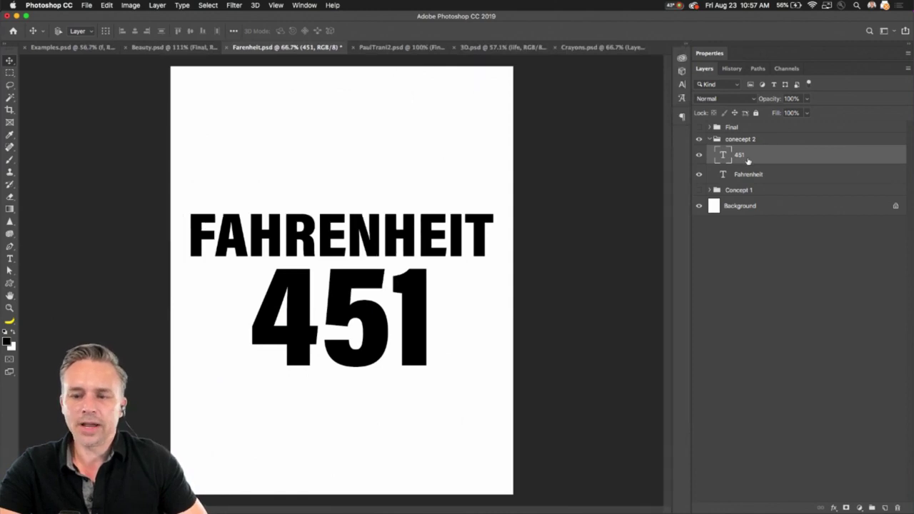
# Try the Wave filter on the 451 text, declining to rasterize, then show FAHRENHEIT again
pyautogui.click(700, 175)
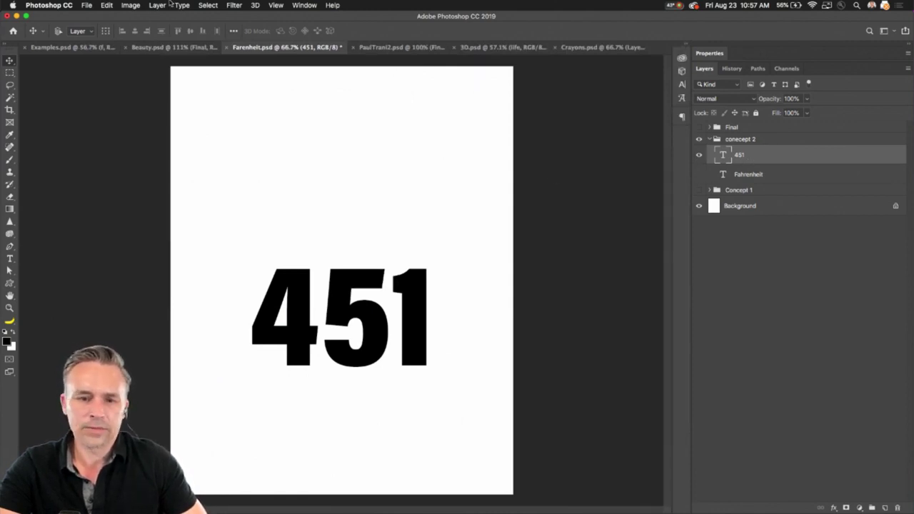
pyautogui.click(234, 5)
pyautogui.moveTo(299, 136)
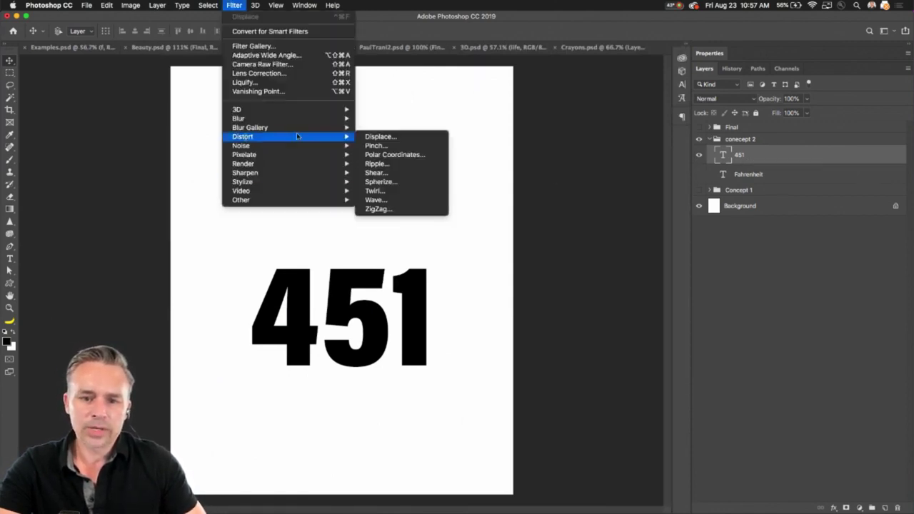
pyautogui.click(376, 200)
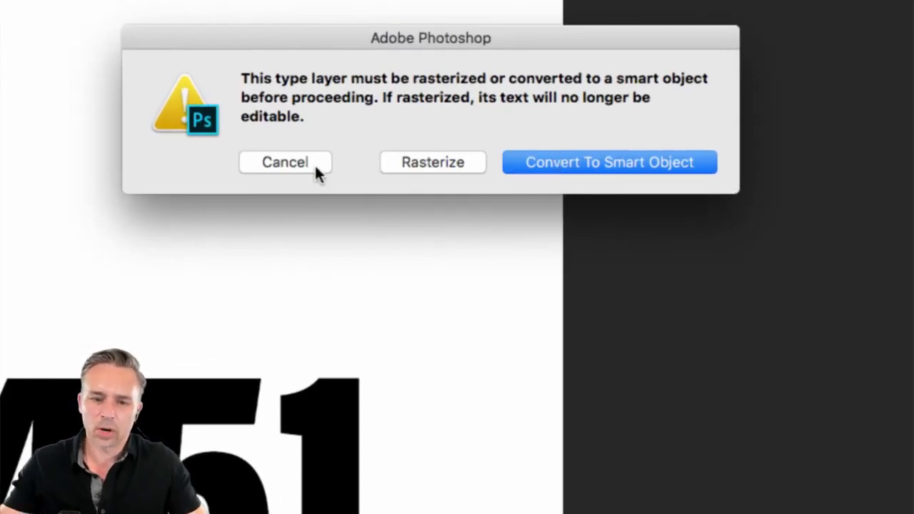
pyautogui.click(285, 164)
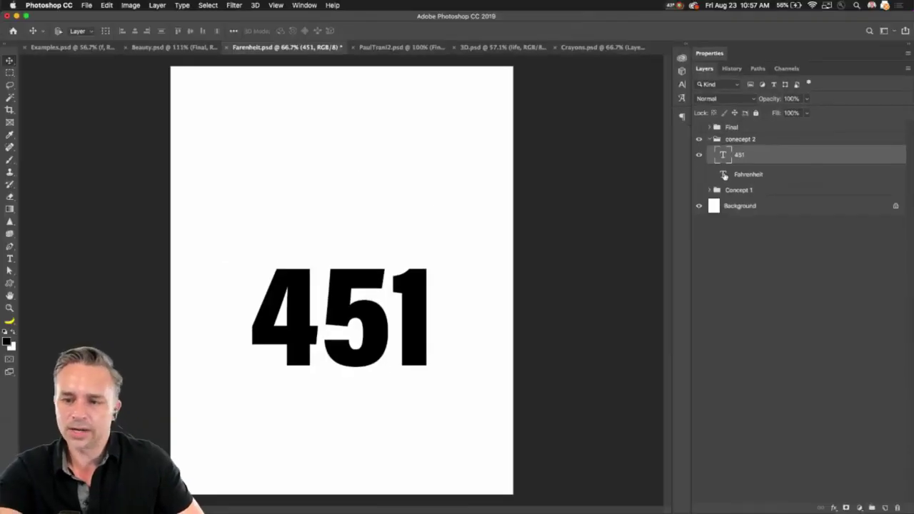
pyautogui.click(699, 174)
# Convert the FAHRENHEIT and 451 text layers into a single smart object named 451
pyautogui.click(774, 179)
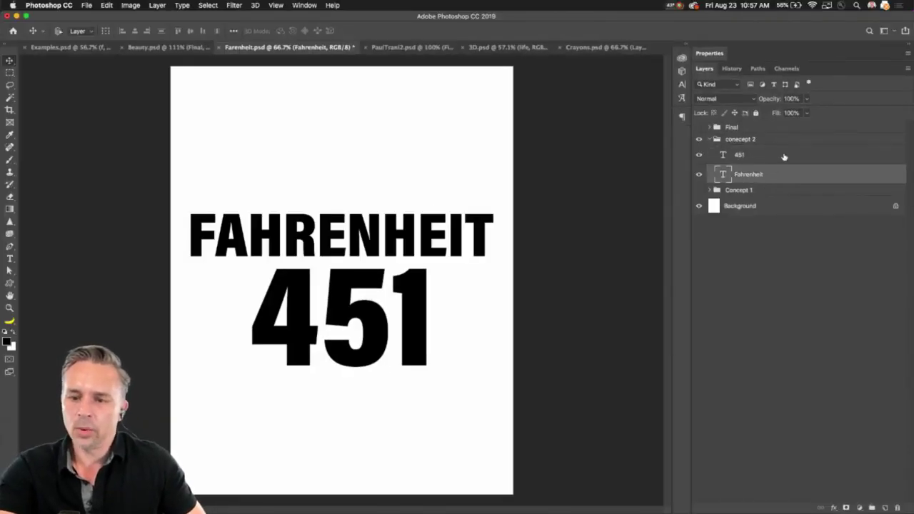
pyautogui.keyDown('shift'); pyautogui.click(783, 157); pyautogui.keyUp('shift')
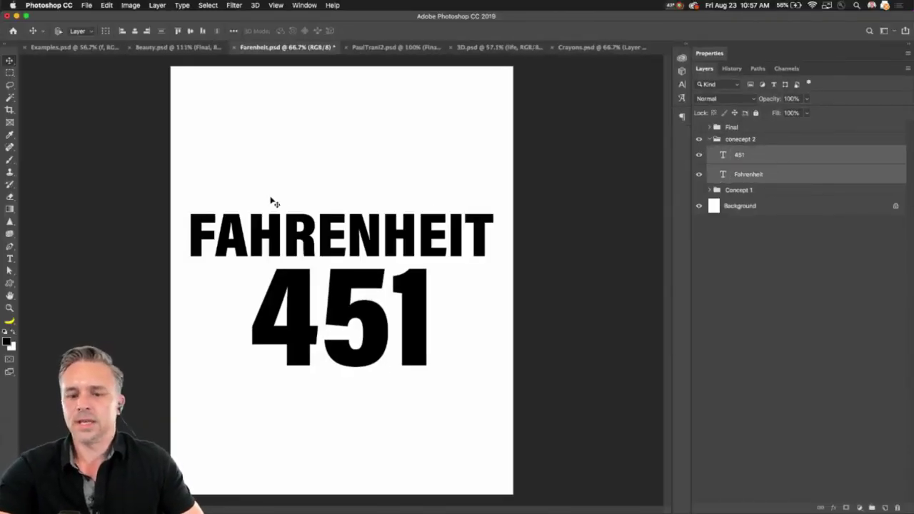
pyautogui.rightClick(800, 157)
pyautogui.click(701, 197)
pyautogui.rightClick(807, 153)
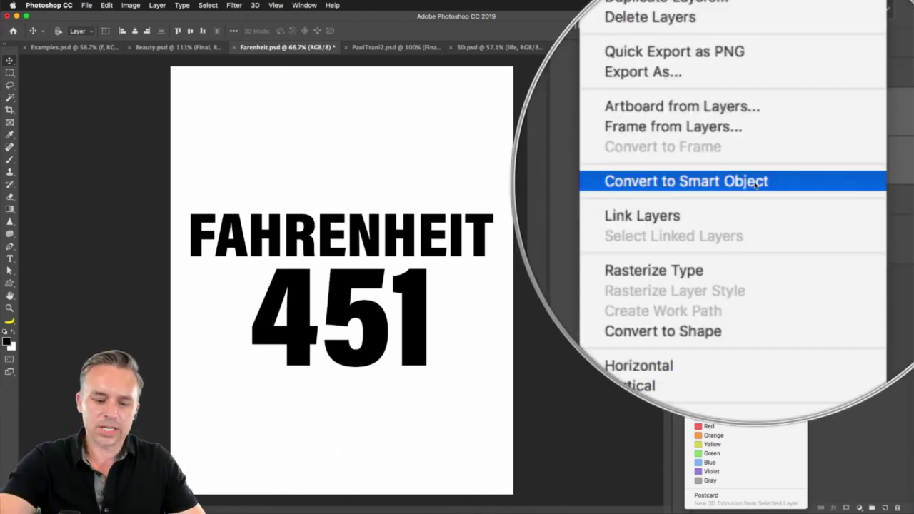
pyautogui.click(755, 180)
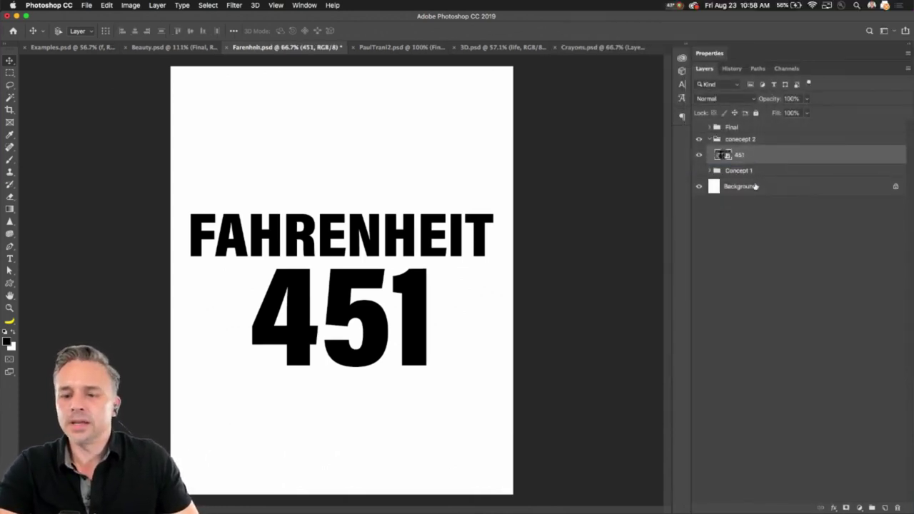
pyautogui.moveTo(303, 267)
pyautogui.mouseDown()
pyautogui.moveTo(421, 187)
pyautogui.moveTo(292, 255)
pyautogui.moveTo(303, 257)
pyautogui.mouseUp()
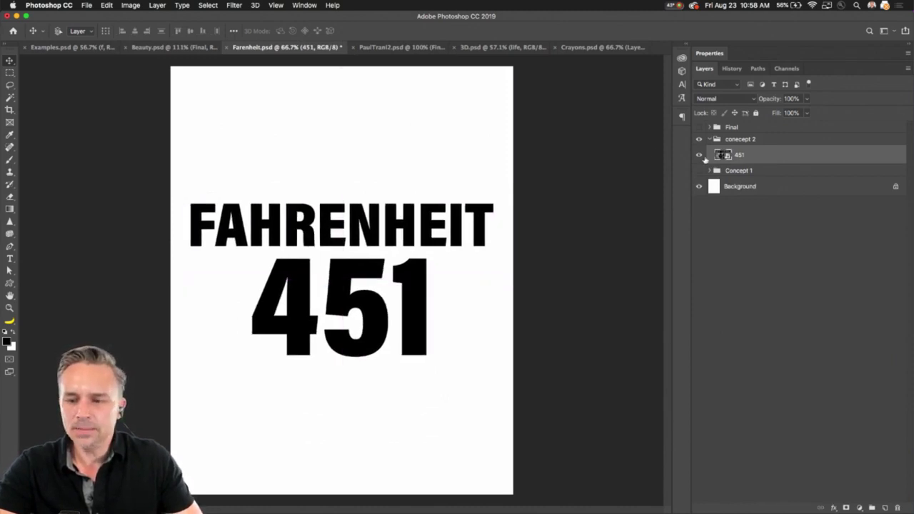
# Check the smart object's contents and the Examples and Beauty documents, returning to Farenheit
pyautogui.doubleClick(723, 155)
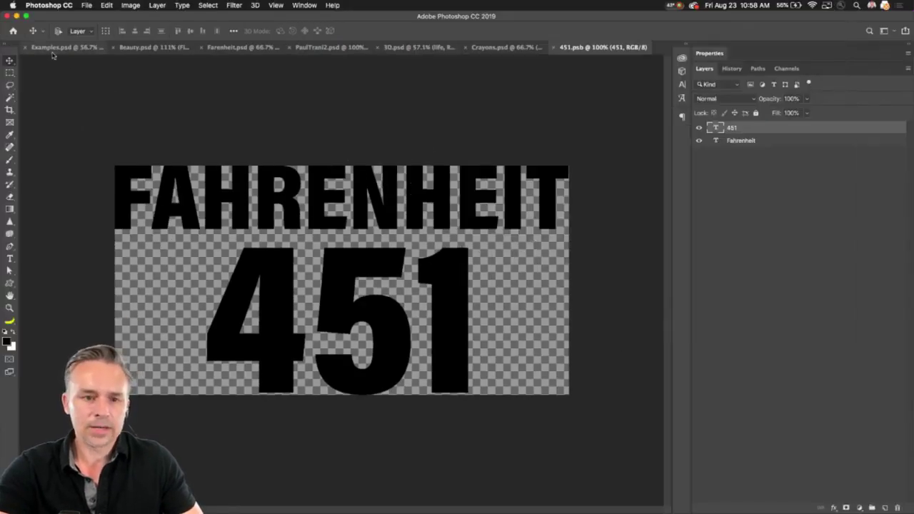
pyautogui.click(53, 49)
pyautogui.click(153, 49)
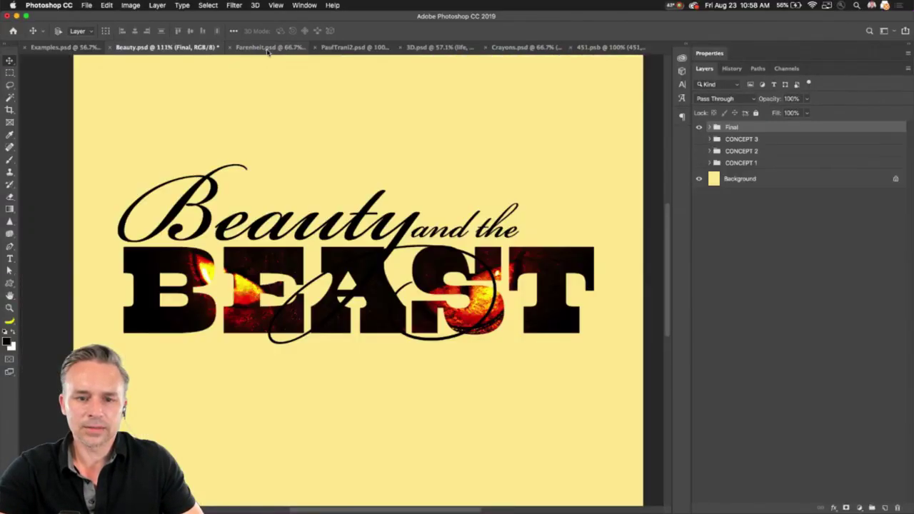
pyautogui.click(265, 50)
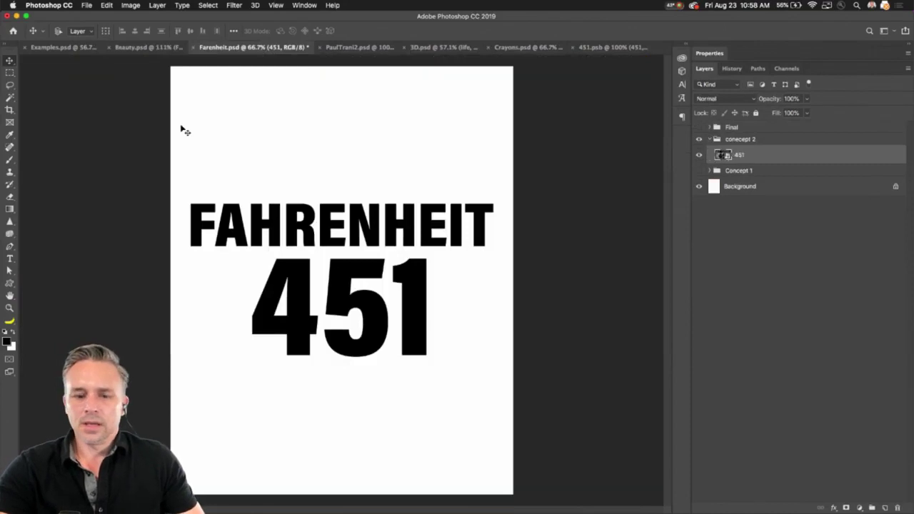
pyautogui.click(229, 5)
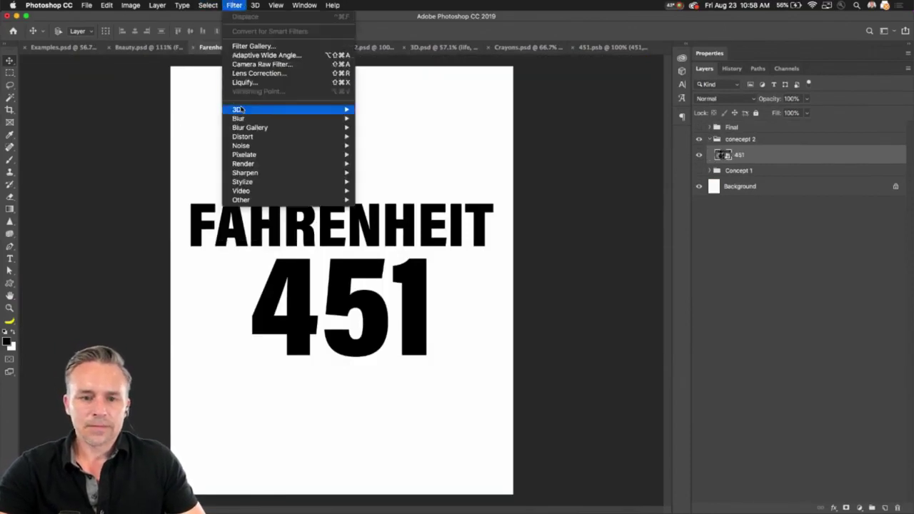
# Apply Wave to the 451 smart object with wavelength 167 to 433
pyautogui.moveTo(300, 137)
pyautogui.click(392, 202)
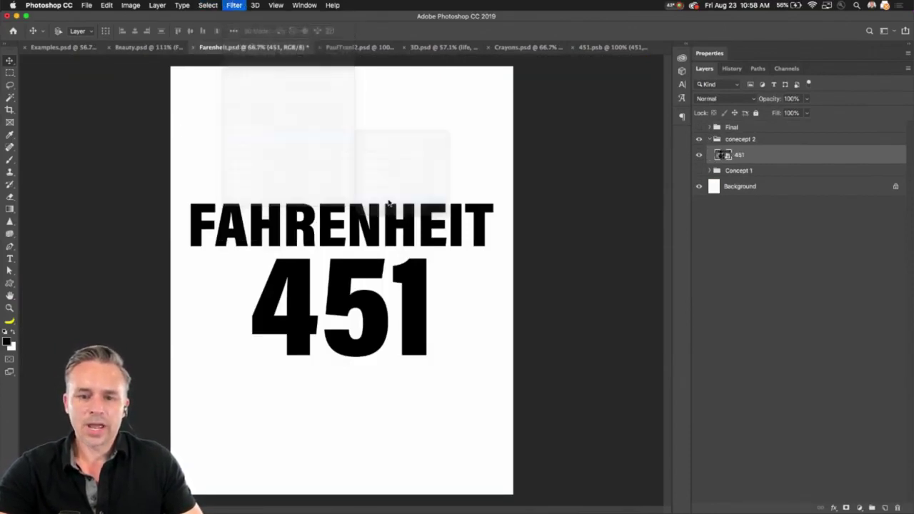
pyautogui.moveTo(478, 179); pyautogui.dragTo(528, 166)
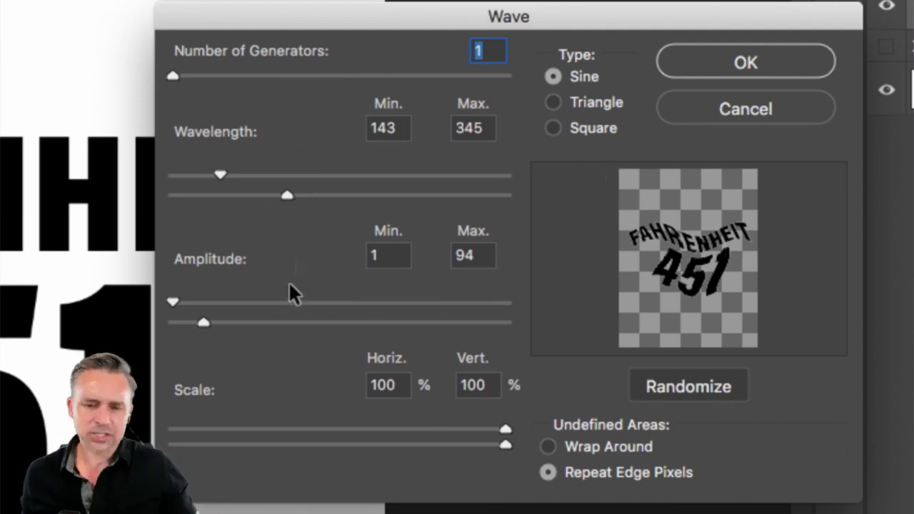
pyautogui.moveTo(287, 192)
pyautogui.mouseDown()
pyautogui.moveTo(253, 193)
pyautogui.moveTo(284, 195)
pyautogui.mouseUp()
pyautogui.moveTo(220, 173)
pyautogui.mouseDown()
pyautogui.moveTo(251, 174)
pyautogui.moveTo(232, 175)
pyautogui.mouseUp()
pyautogui.moveTo(286, 194)
pyautogui.mouseDown()
pyautogui.moveTo(270, 193)
pyautogui.moveTo(290, 193)
pyautogui.mouseUp()
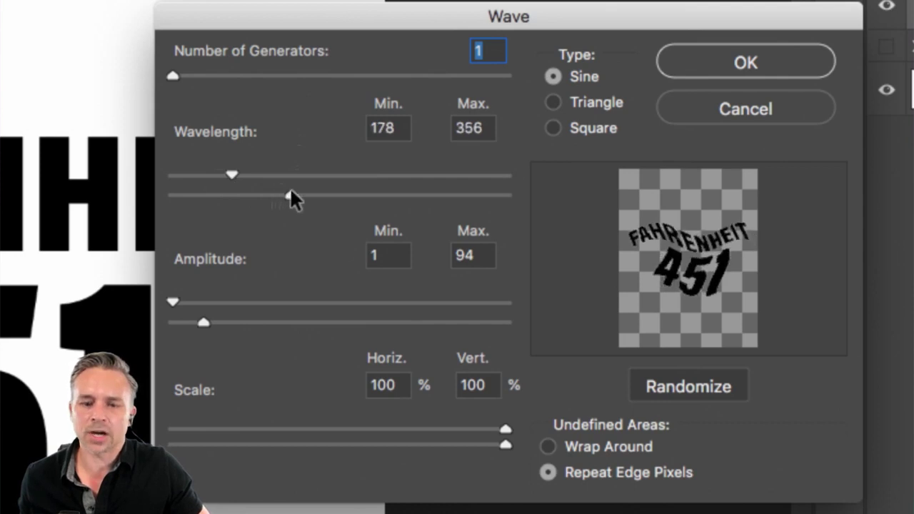
pyautogui.moveTo(232, 173); pyautogui.dragTo(296, 193)
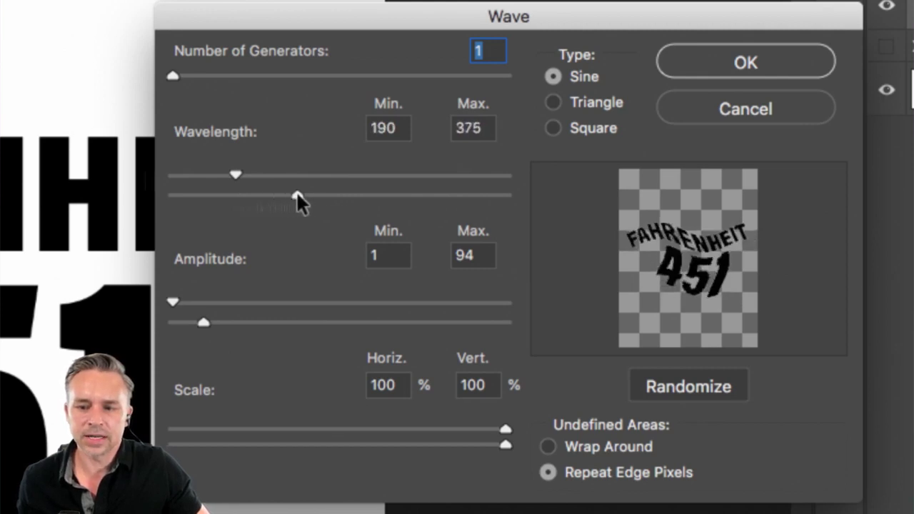
pyautogui.moveTo(226, 177)
pyautogui.mouseDown()
pyautogui.moveTo(281, 177)
pyautogui.moveTo(228, 179)
pyautogui.mouseUp()
pyautogui.moveTo(296, 193); pyautogui.dragTo(234, 197)
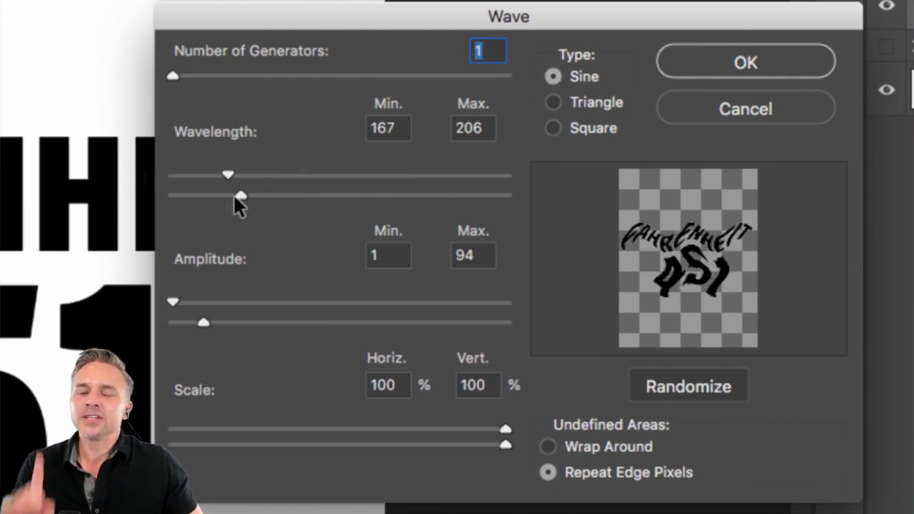
pyautogui.moveTo(235, 198); pyautogui.dragTo(311, 198)
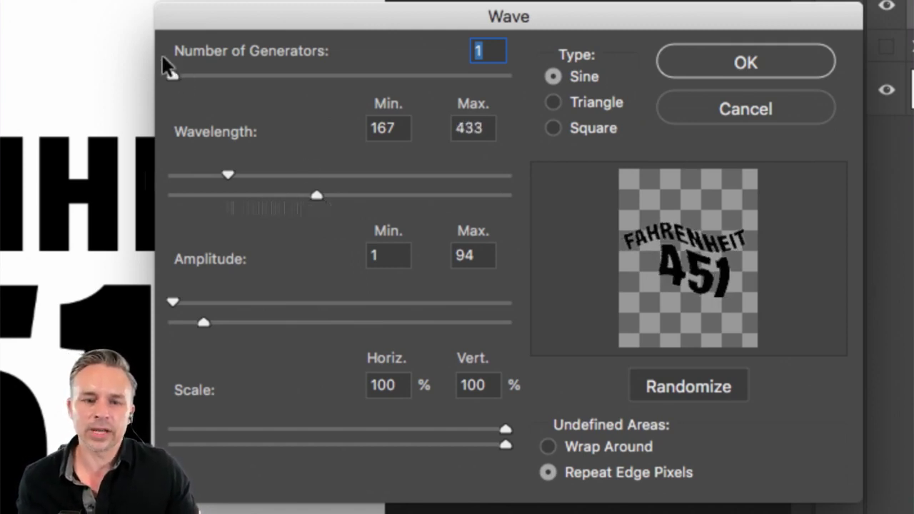
# Set the wave to 1 generator with amplitude 1–94 and apply it
pyautogui.moveTo(171, 72); pyautogui.dragTo(508, 75)
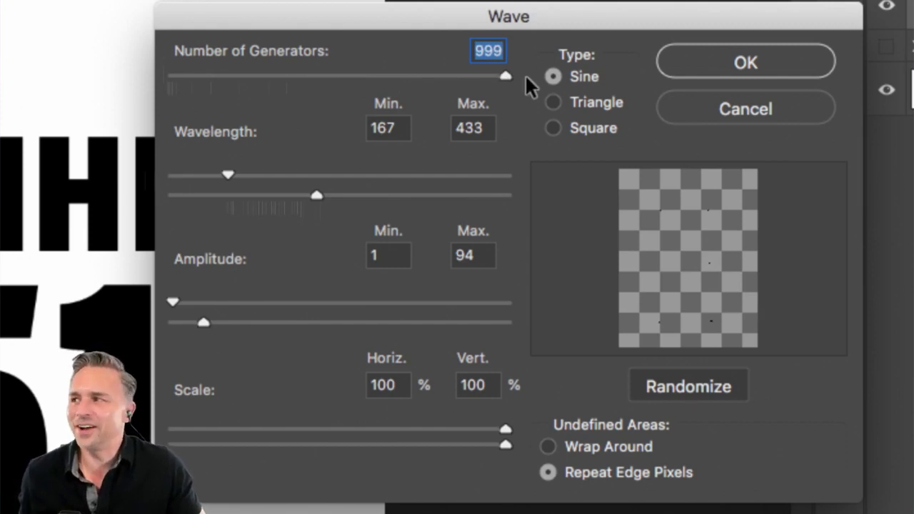
pyautogui.moveTo(505, 75)
pyautogui.mouseDown()
pyautogui.moveTo(214, 76)
pyautogui.moveTo(135, 88)
pyautogui.mouseUp()
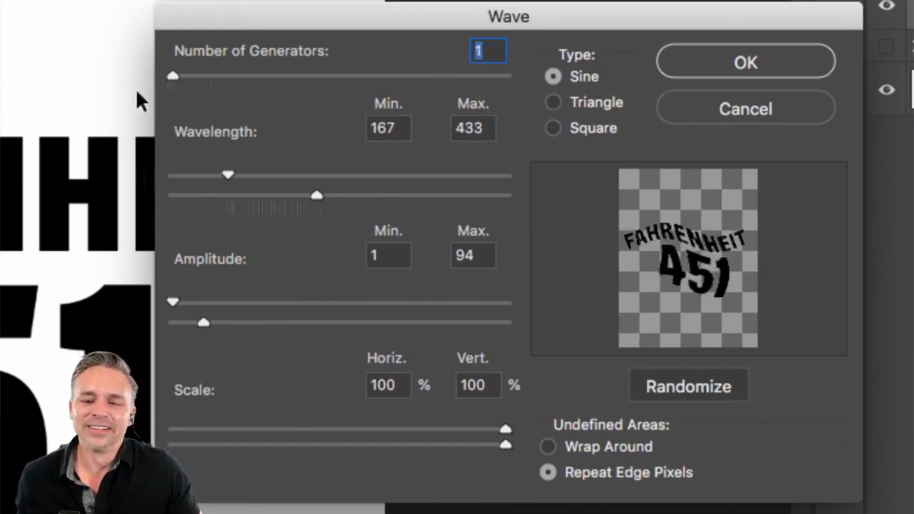
pyautogui.click(736, 63)
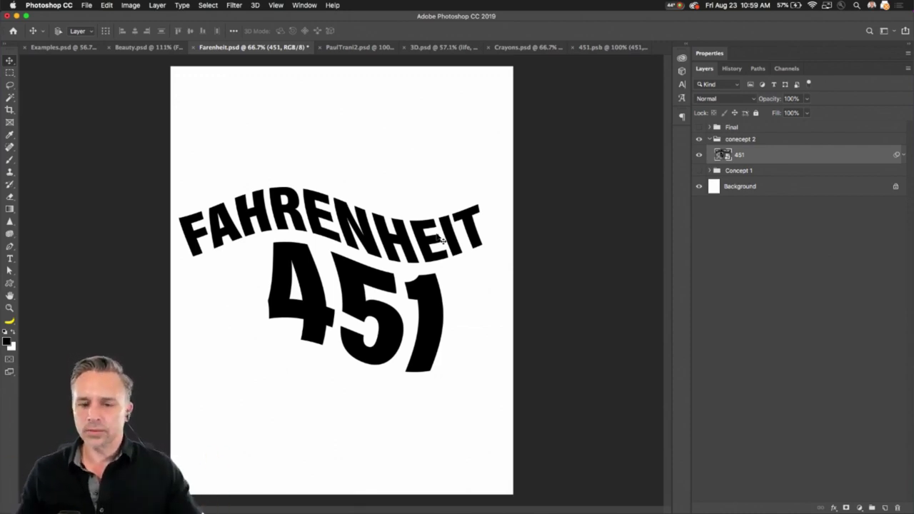
# Duplicate the wavy 451 layer
pyautogui.click(903, 154)
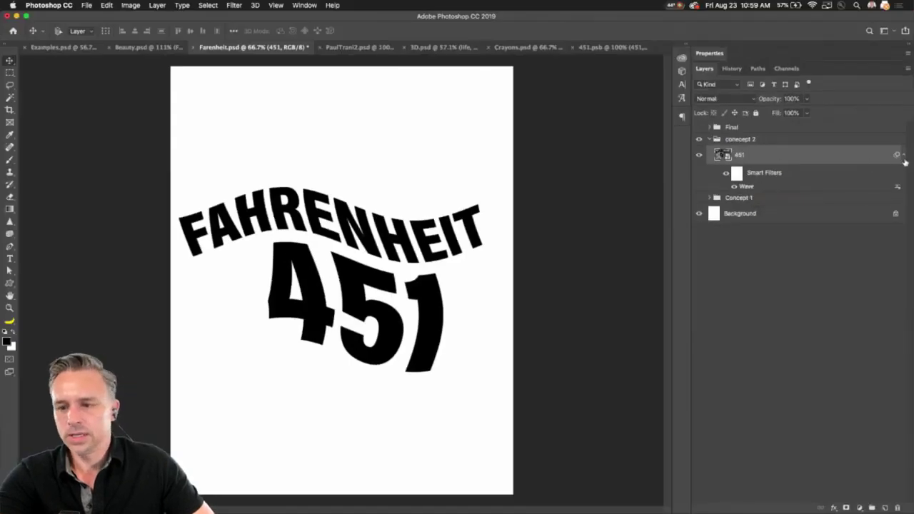
pyautogui.click(904, 155)
pyautogui.moveTo(725, 153); pyautogui.dragTo(885, 507)
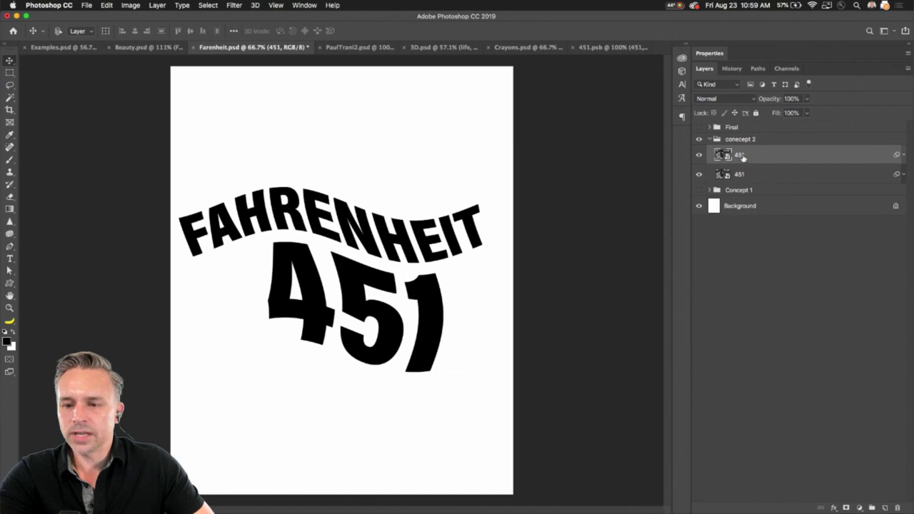
# Give the 451 copy a yellow Color Overlay and place it below the black original
pyautogui.doubleClick(852, 158)
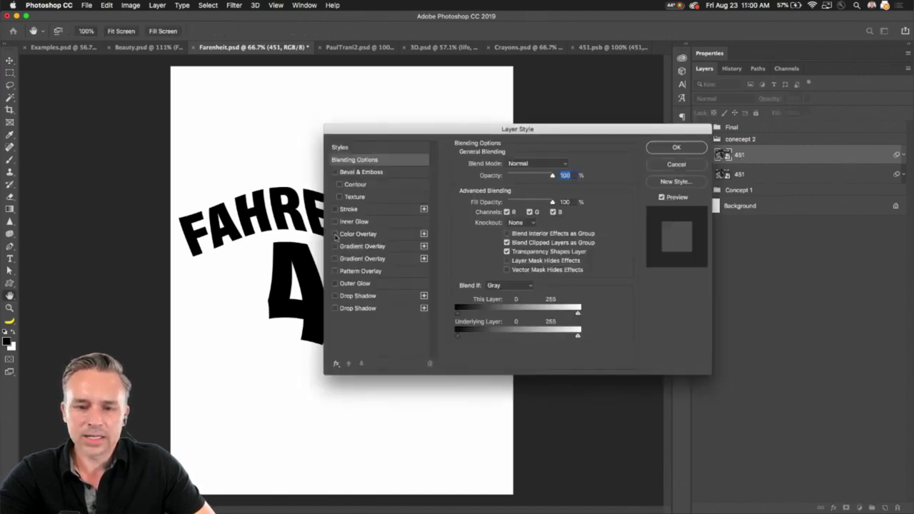
pyautogui.click(335, 233)
pyautogui.click(357, 234)
pyautogui.click(563, 166)
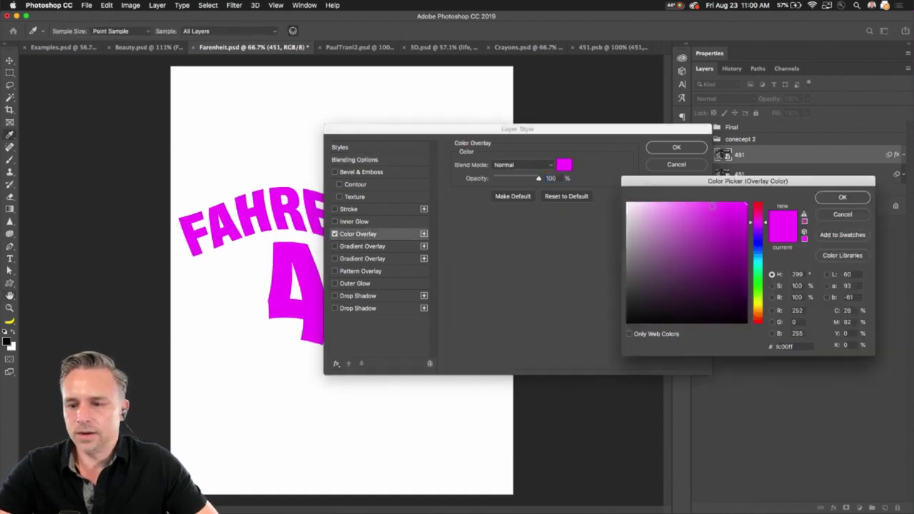
pyautogui.click(755, 302)
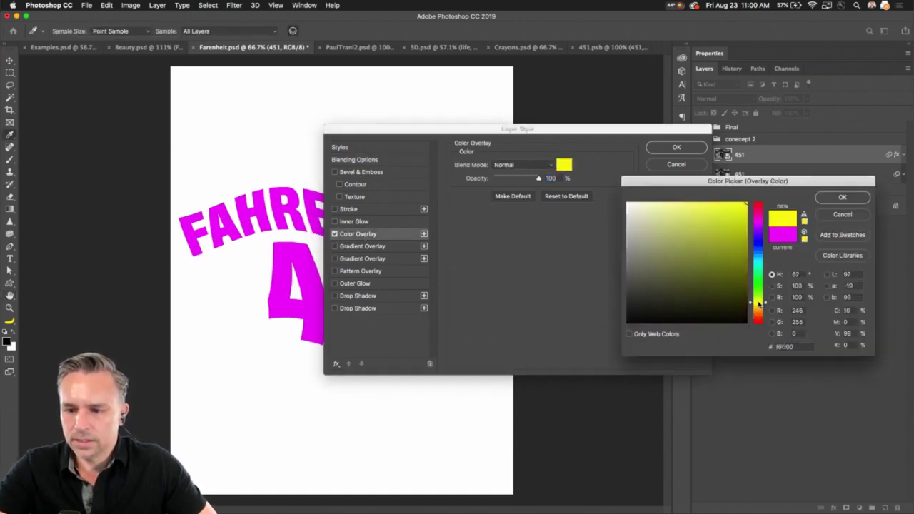
pyautogui.click(830, 198)
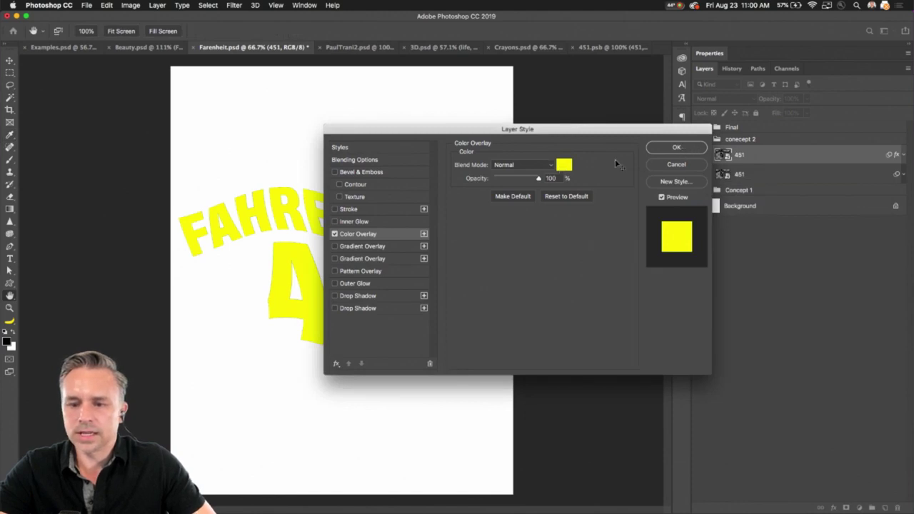
pyautogui.click(655, 149)
pyautogui.moveTo(763, 162); pyautogui.dragTo(758, 182)
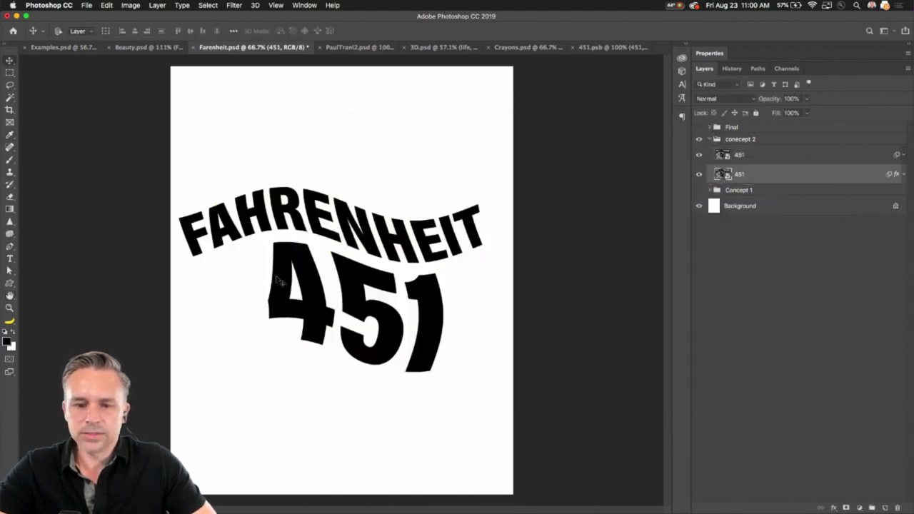
# Lengthen the yellow copy's Wave to wavelength 424–439, then duplicate the yellow layer
pyautogui.click(902, 174)
pyautogui.doubleClick(747, 224)
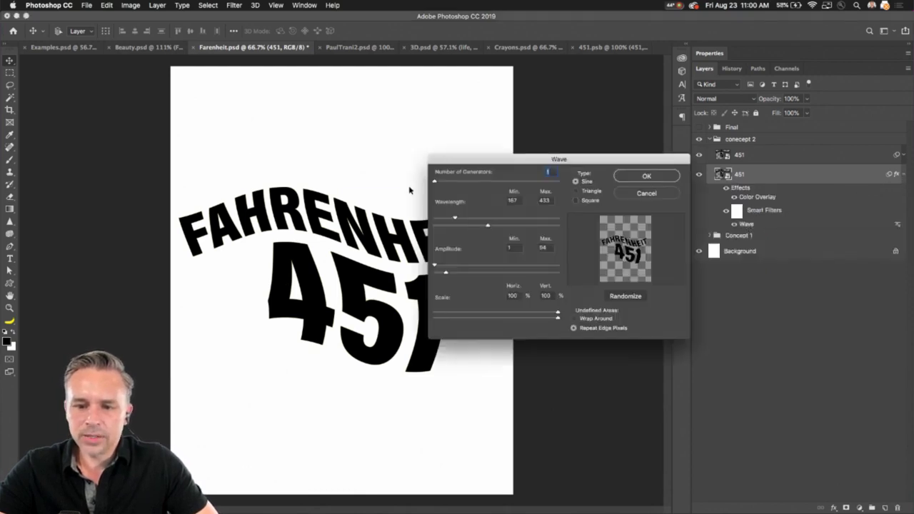
pyautogui.moveTo(454, 219); pyautogui.dragTo(486, 222)
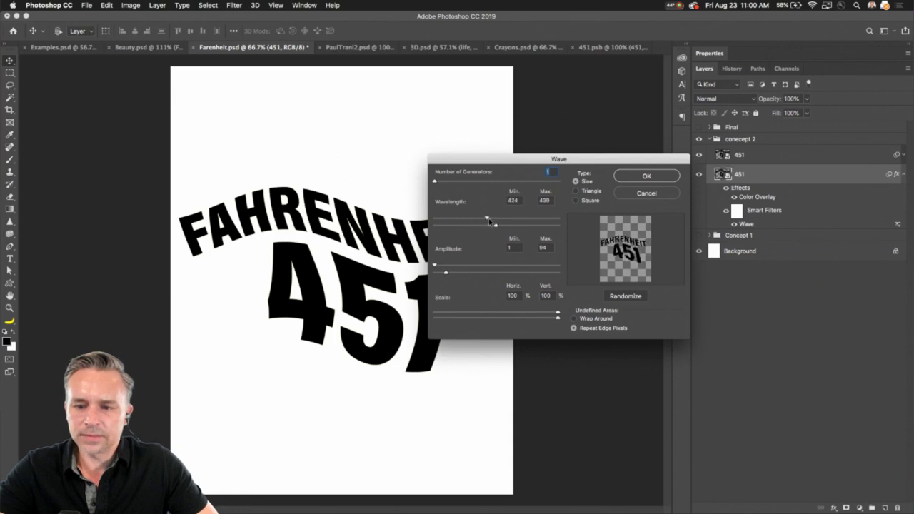
pyautogui.click(647, 176)
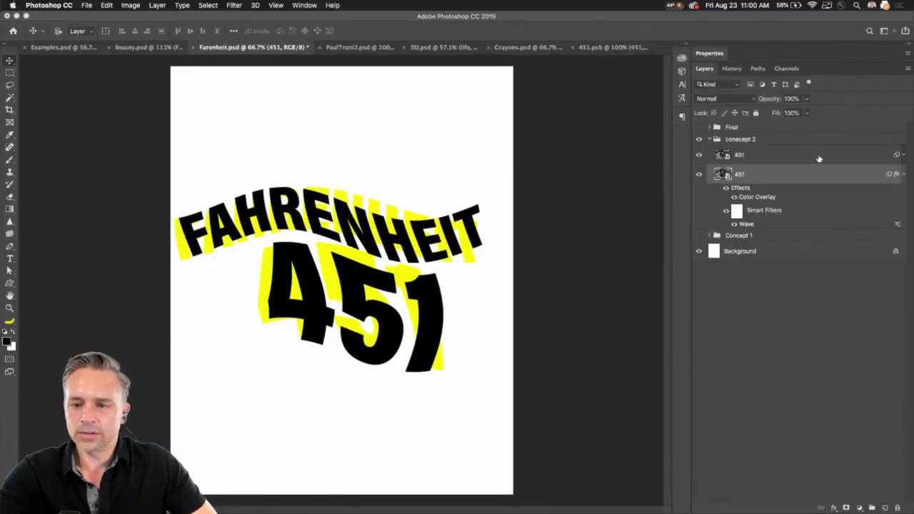
pyautogui.moveTo(798, 180); pyautogui.dragTo(885, 507)
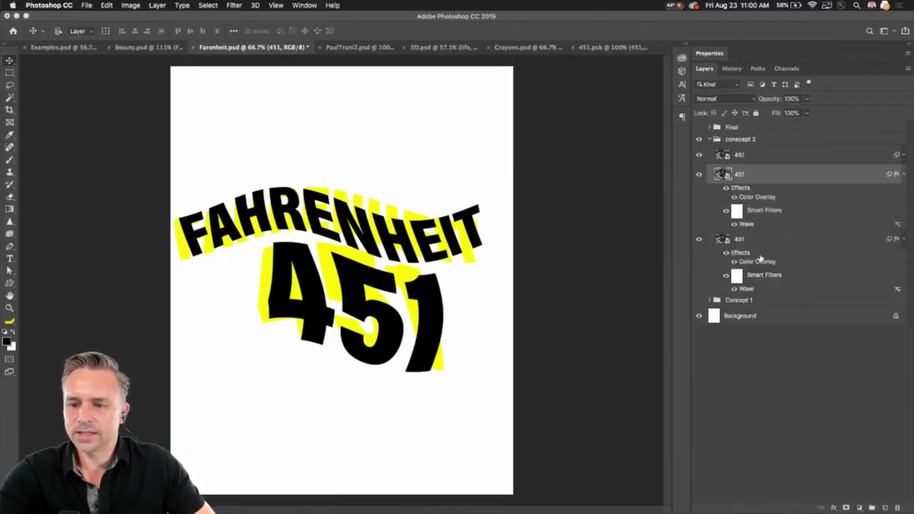
pyautogui.doubleClick(753, 197)
# Change the third copy's Color Overlay to red
pyautogui.click(566, 165)
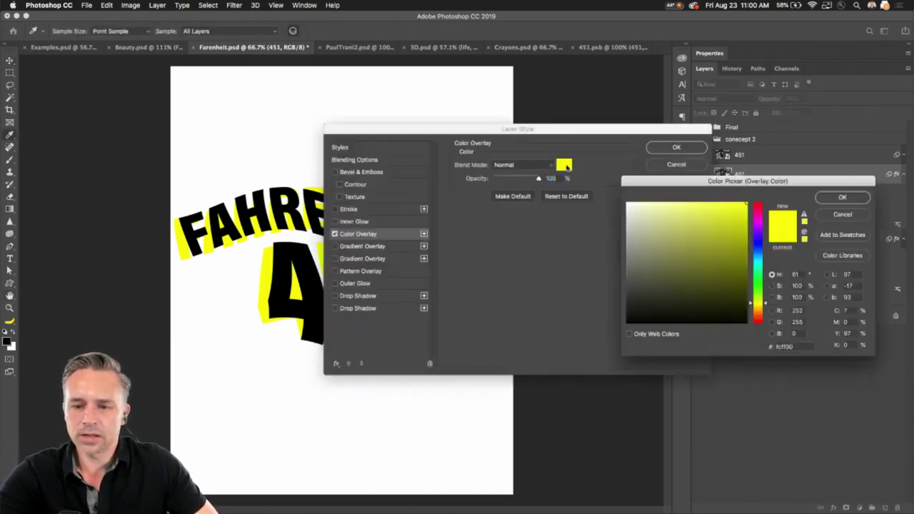
pyautogui.click(758, 207)
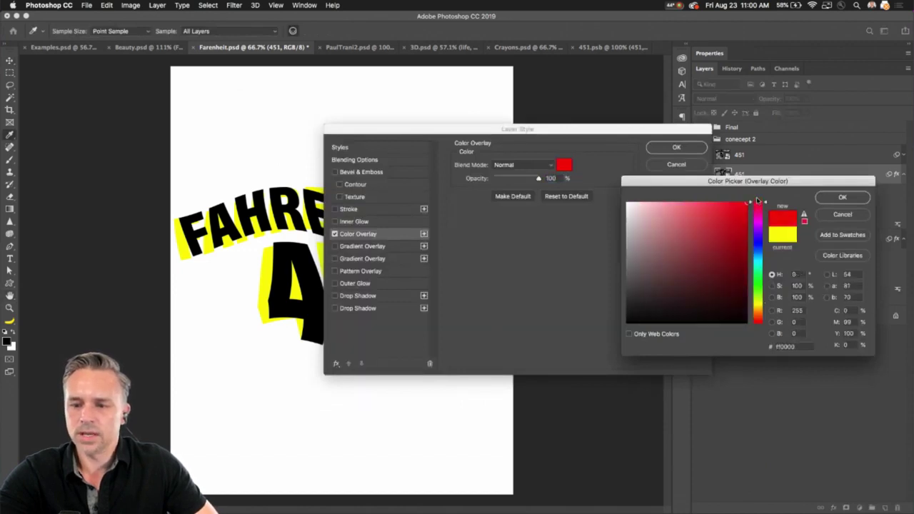
pyautogui.click(842, 197)
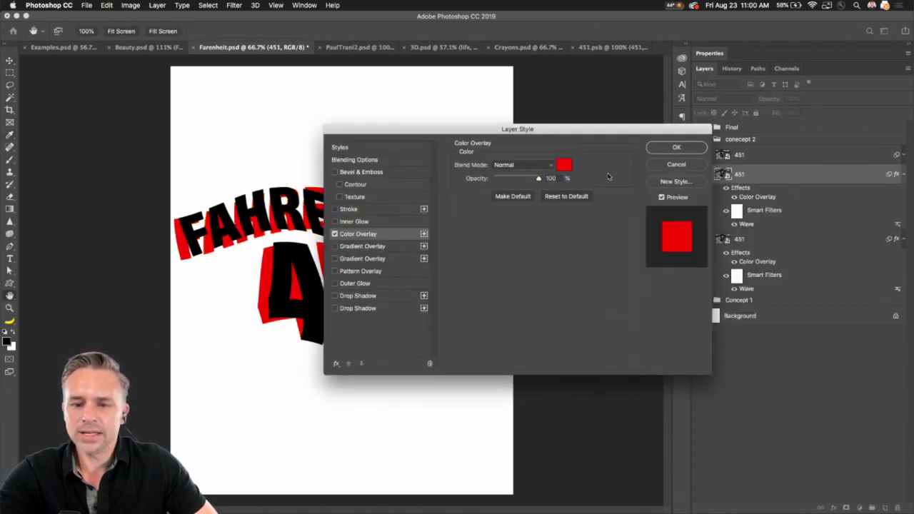
pyautogui.click(671, 149)
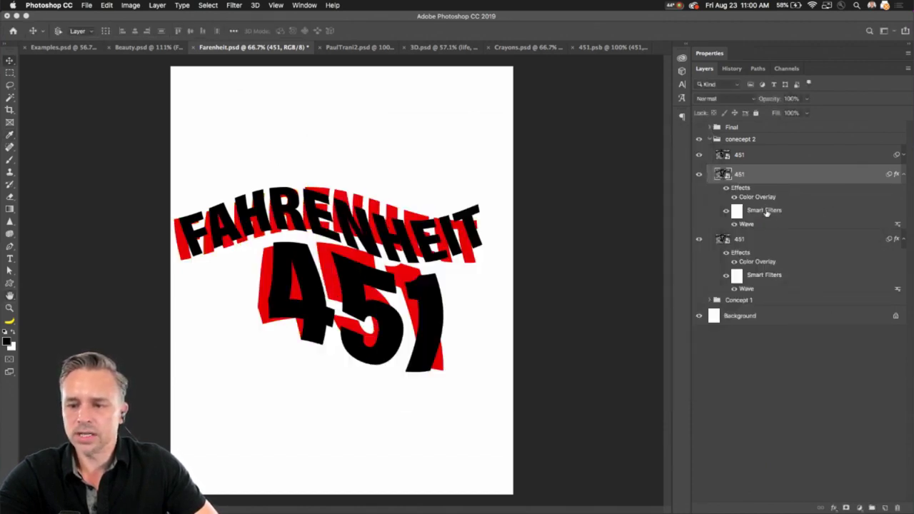
# Set the red copy's Wave wavelength to 633 and collapse the effects lists
pyautogui.doubleClick(747, 224)
pyautogui.moveTo(486, 219); pyautogui.dragTo(513, 223)
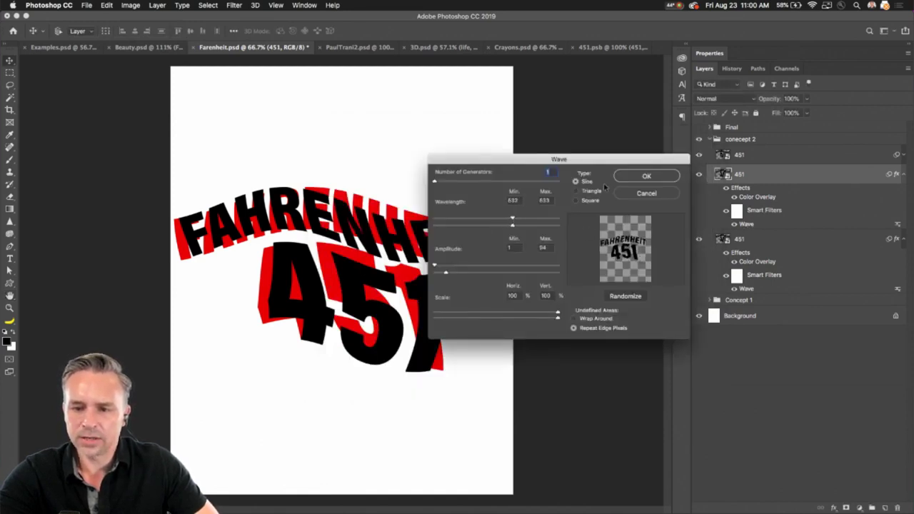
pyautogui.click(646, 177)
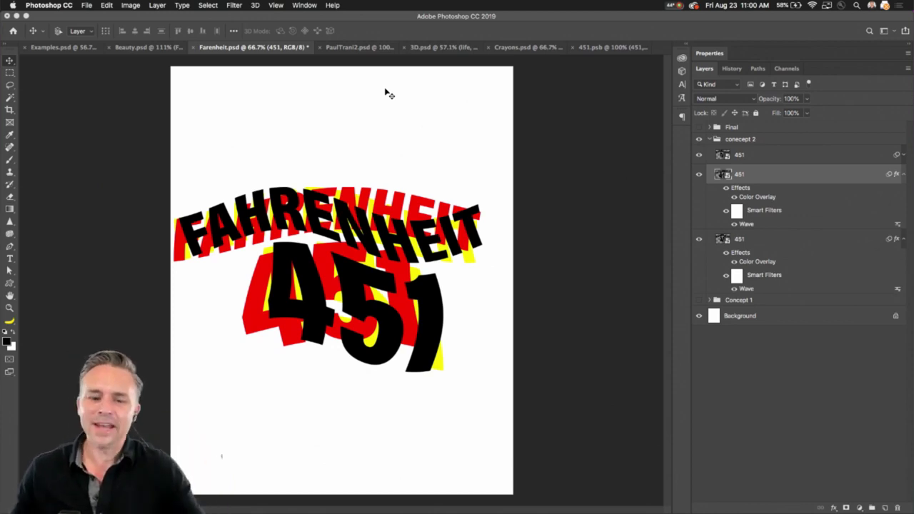
pyautogui.click(904, 175)
pyautogui.click(906, 195)
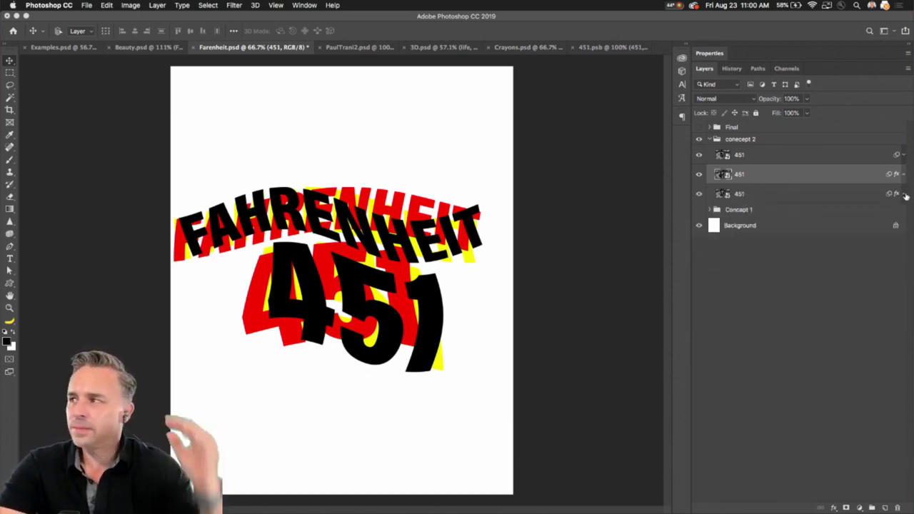
# Add a new empty Layer 2 and hide all three 451 layers
pyautogui.click(811, 156)
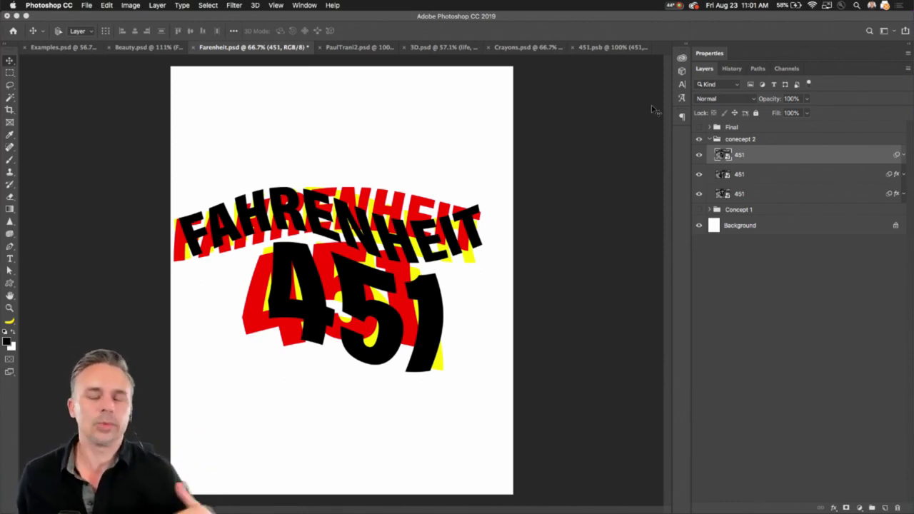
pyautogui.click(232, 5)
pyautogui.moveTo(241, 128)
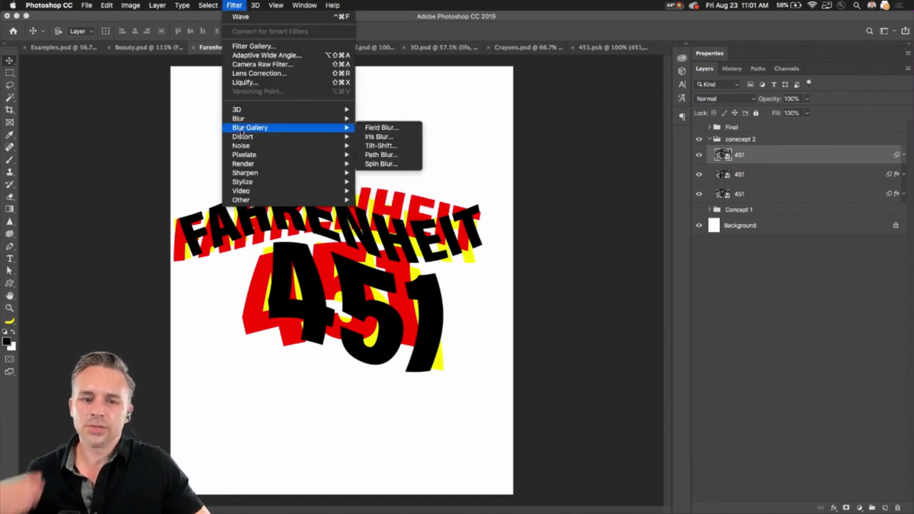
pyautogui.press('Escape')
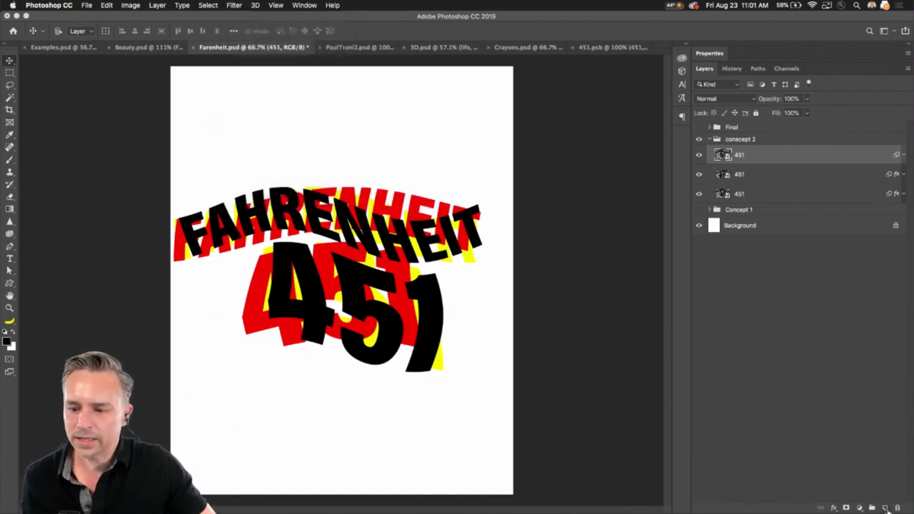
pyautogui.click(884, 507)
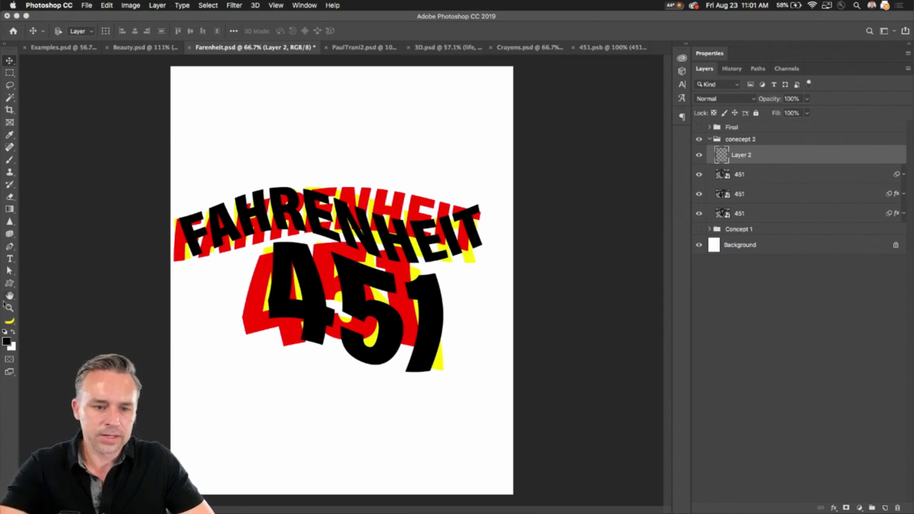
pyautogui.click(10, 258)
pyautogui.moveTo(699, 176); pyautogui.dragTo(699, 213)
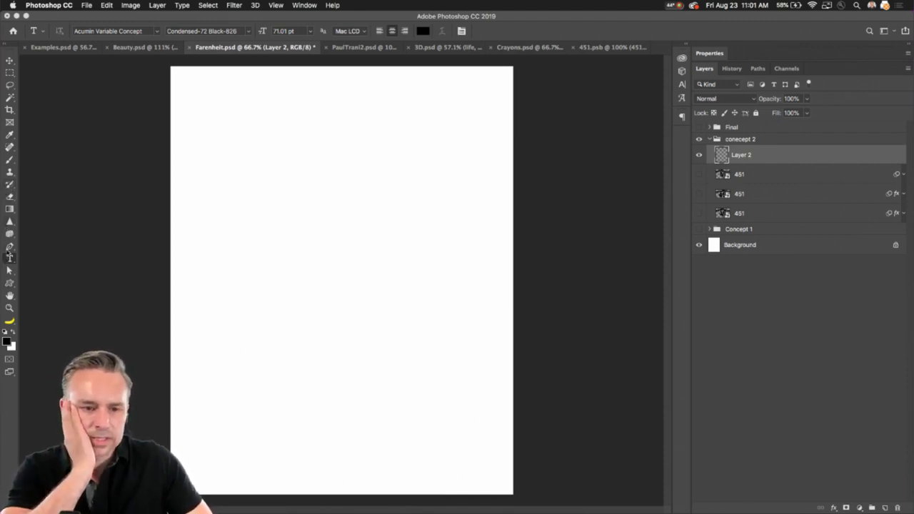
# Draw a closed, smooth wavy path across the middle of the page with the Pen tool
pyautogui.click(9, 246)
pyautogui.click(208, 318)
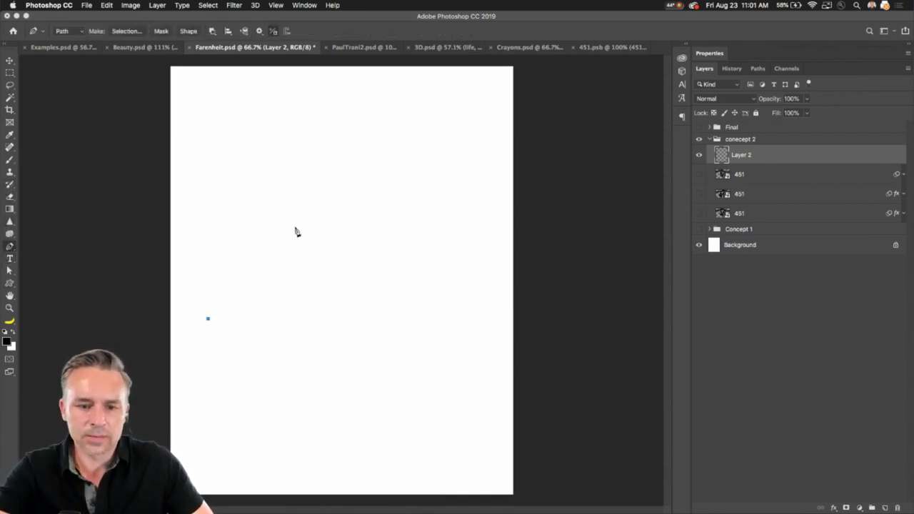
pyautogui.moveTo(294, 227); pyautogui.dragTo(318, 253)
pyautogui.moveTo(392, 254); pyautogui.dragTo(430, 235)
pyautogui.moveTo(469, 312); pyautogui.dragTo(475, 340)
pyautogui.moveTo(380, 379); pyautogui.dragTo(286, 369)
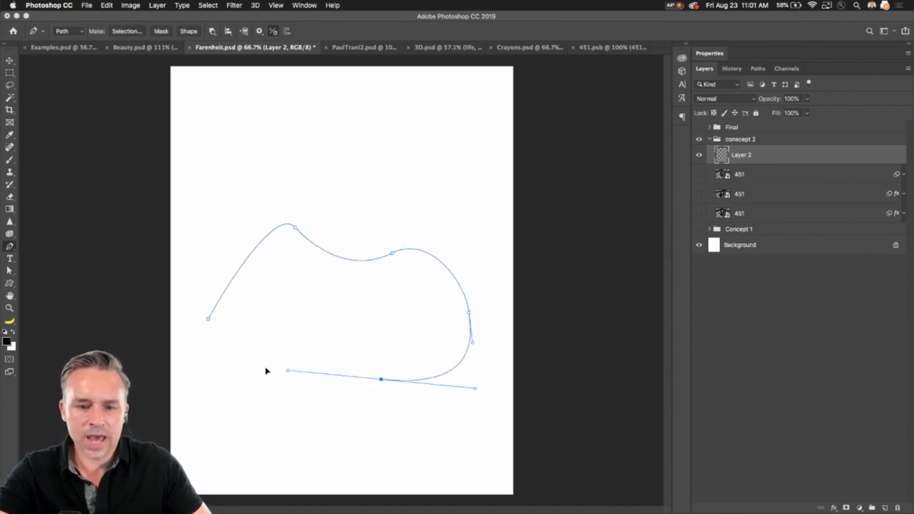
pyautogui.moveTo(235, 340); pyautogui.dragTo(219, 351)
pyautogui.click(208, 318)
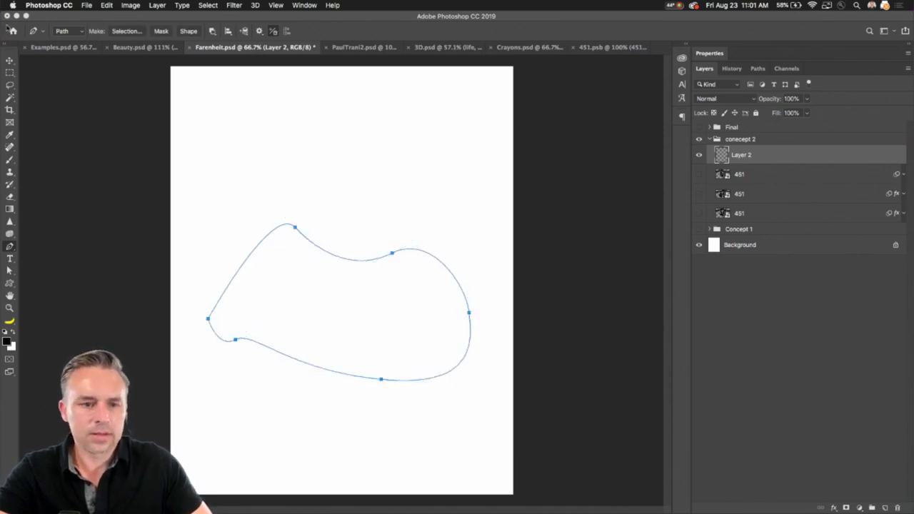
pyautogui.click(9, 60)
# Render flames along the path using Filter > Render > Flame with length 227 and width 193
pyautogui.click(233, 5)
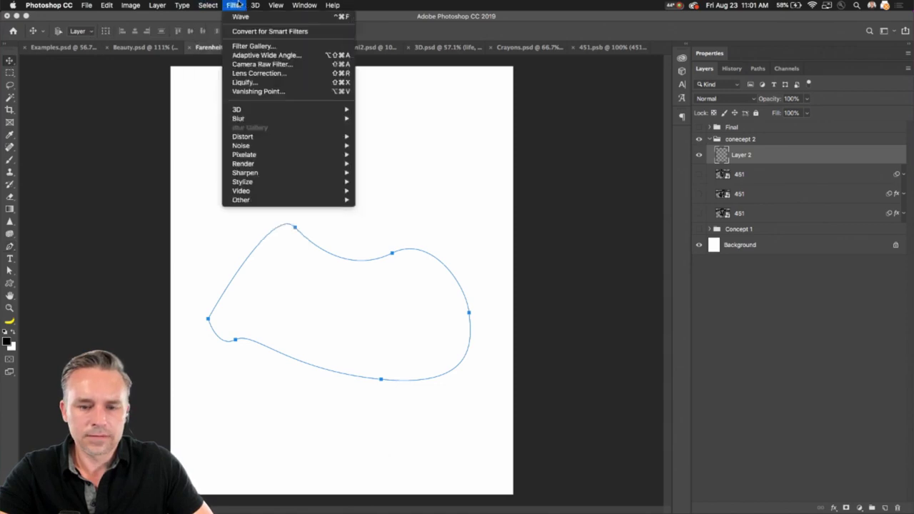
pyautogui.moveTo(254, 184)
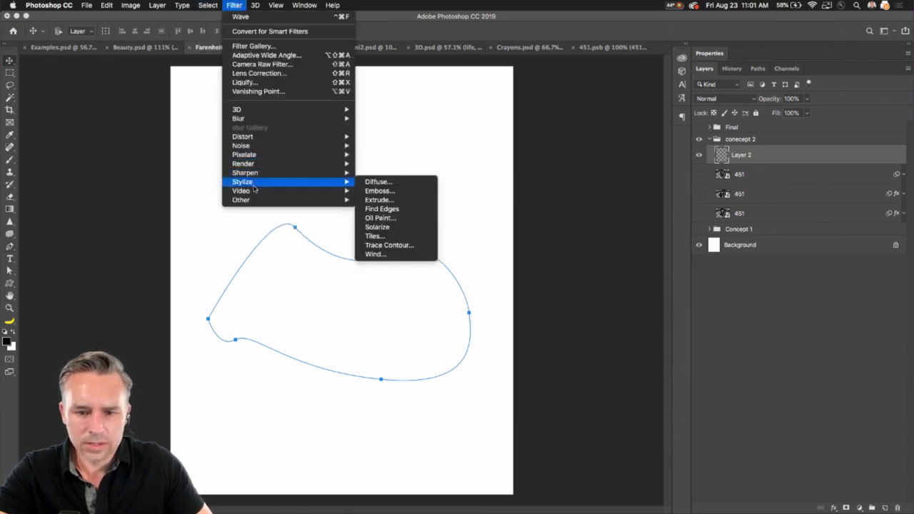
pyautogui.moveTo(255, 203)
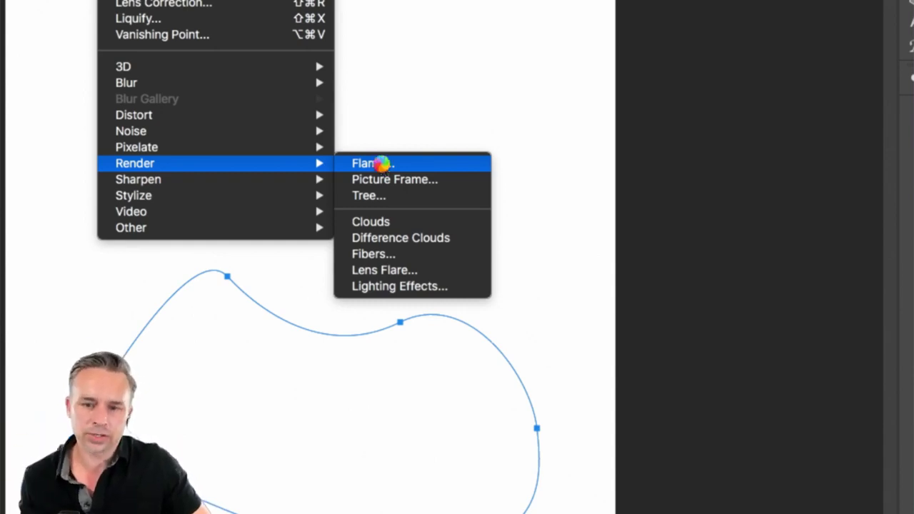
pyautogui.click(407, 168)
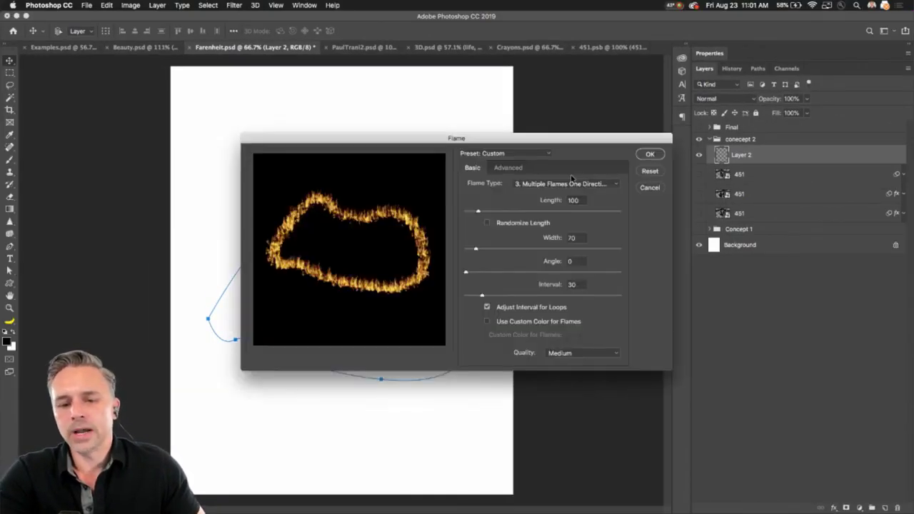
pyautogui.moveTo(356, 140); pyautogui.dragTo(487, 142)
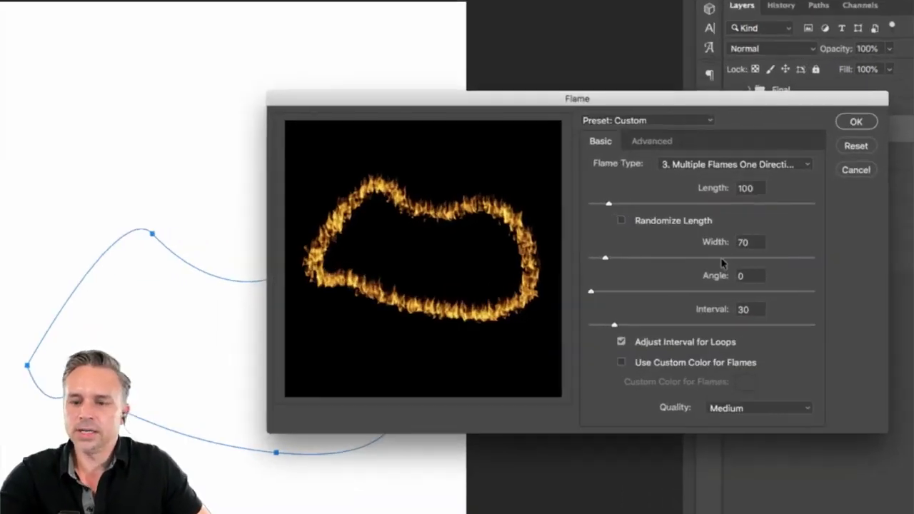
pyautogui.moveTo(608, 204); pyautogui.dragTo(677, 204)
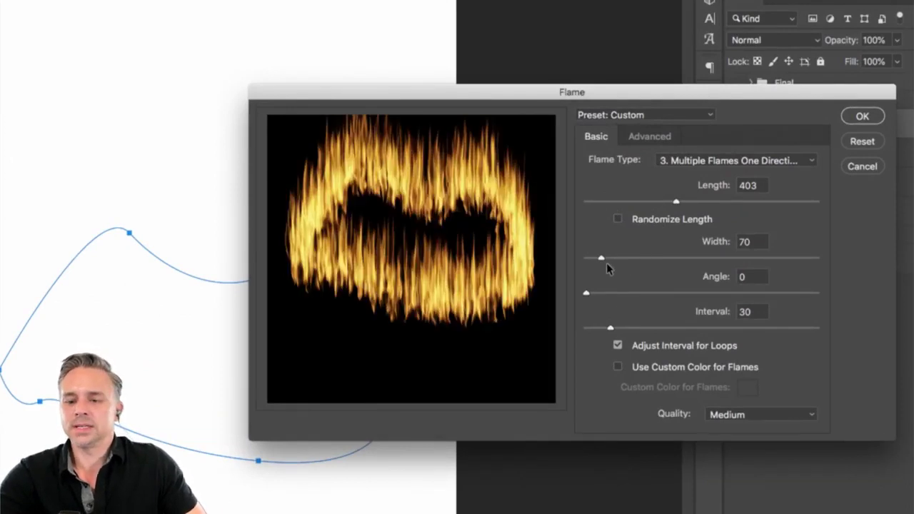
pyautogui.moveTo(606, 259); pyautogui.dragTo(653, 259)
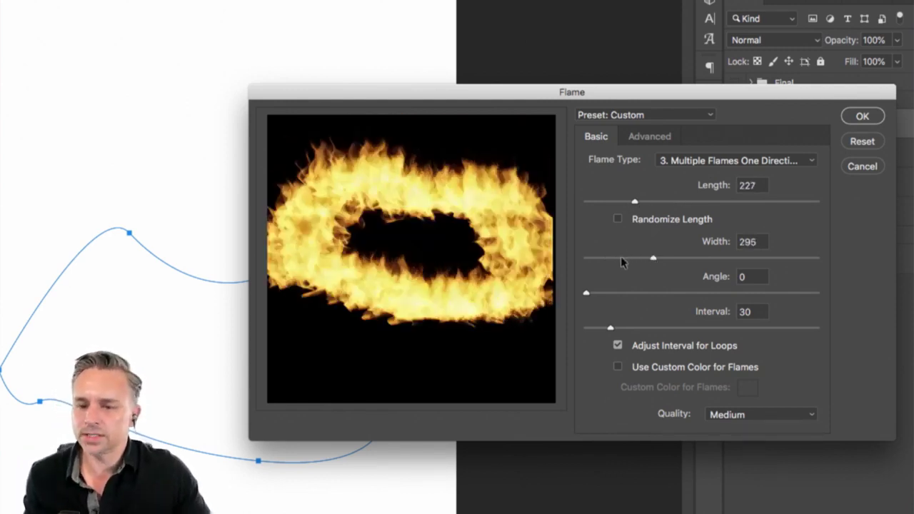
pyautogui.click(629, 258)
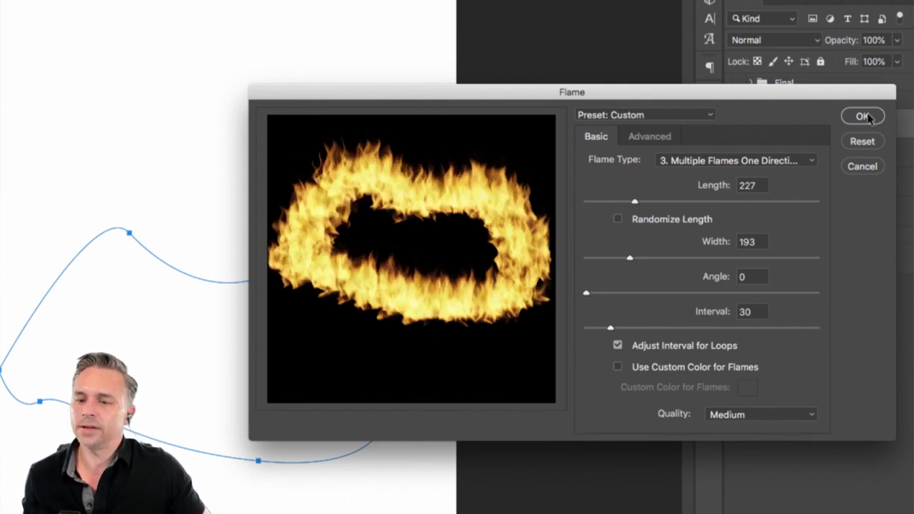
pyautogui.click(631, 116)
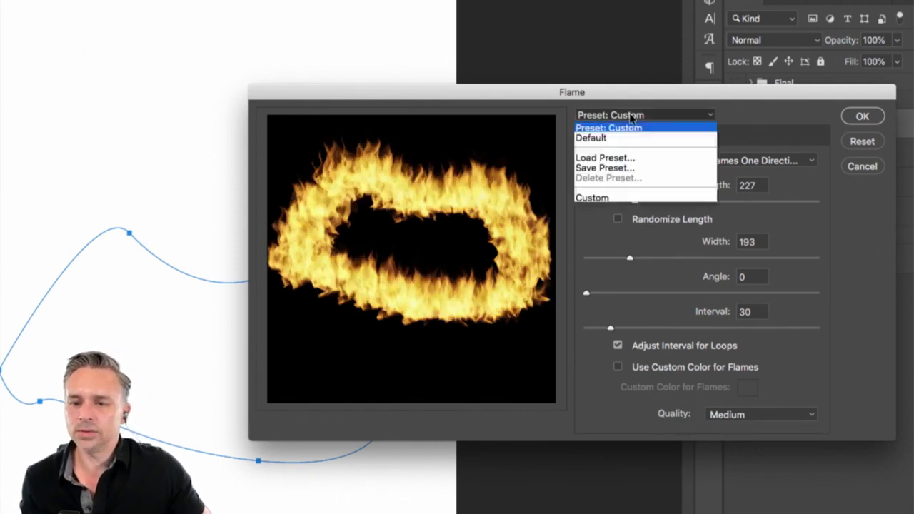
pyautogui.click(787, 105)
pyautogui.click(862, 116)
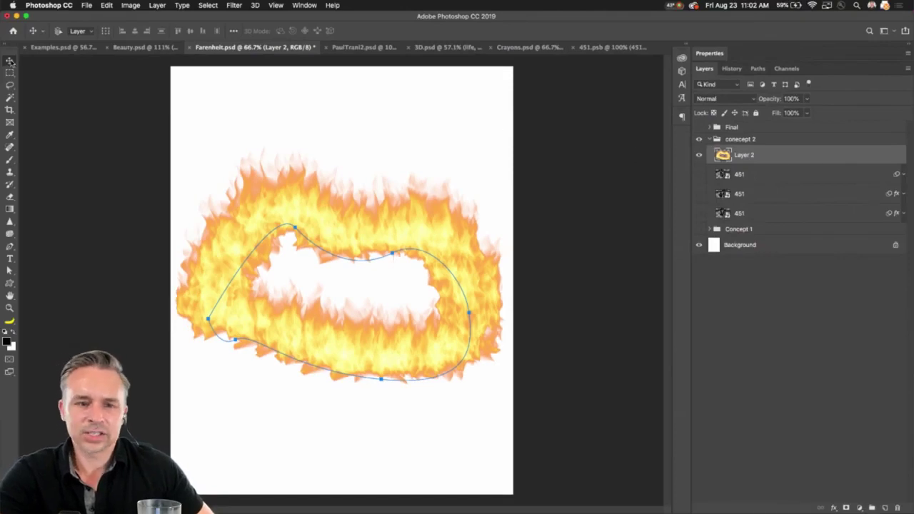
# Reposition the flames and clip them into a visible duplicate of the 451 text
pyautogui.moveTo(303, 223); pyautogui.dragTo(275, 227)
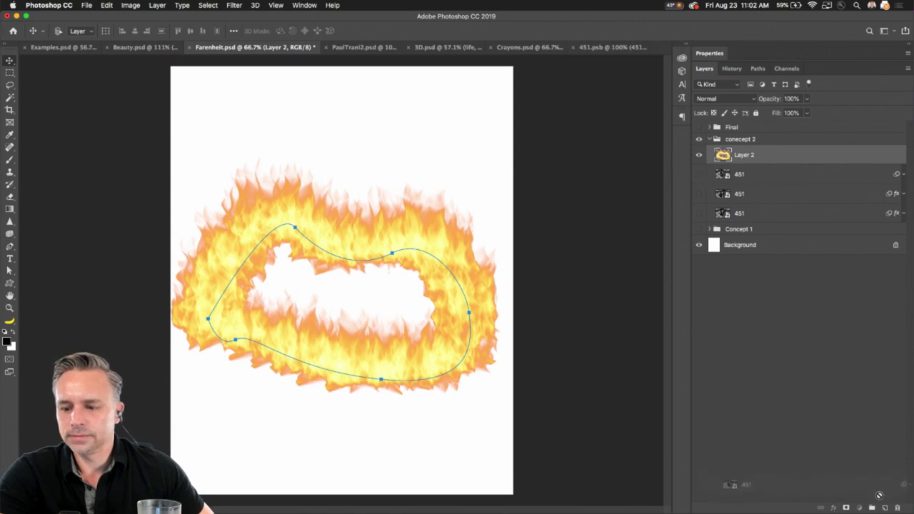
pyautogui.hotkey('alt', '[')
pyautogui.press('super+j')
pyautogui.click(699, 175)
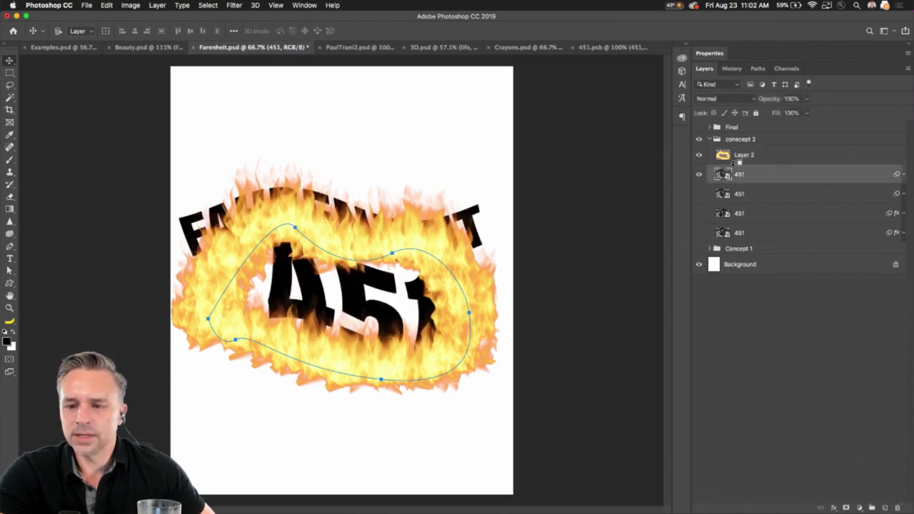
pyautogui.keyDown('alt'); pyautogui.click(756, 164); pyautogui.keyUp('alt')
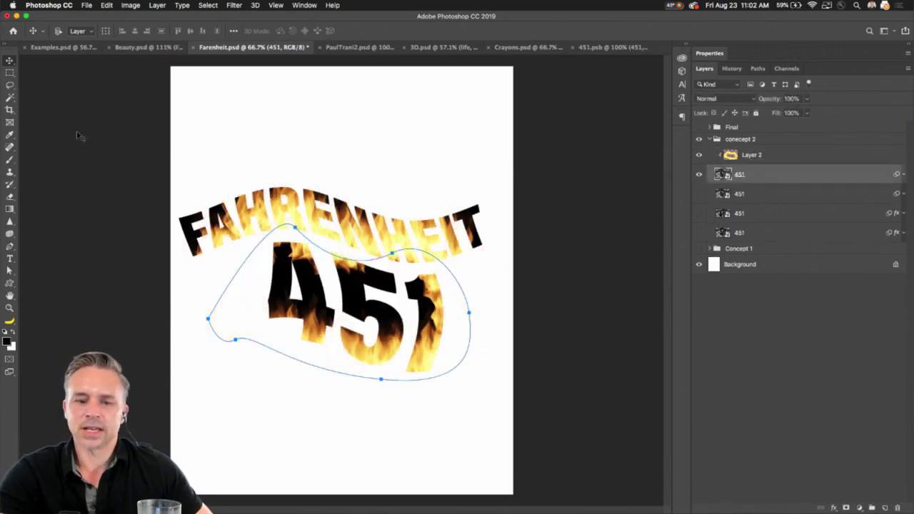
# Delete the wavy Work Path and duplicate the conecept 2 group
pyautogui.press('m')
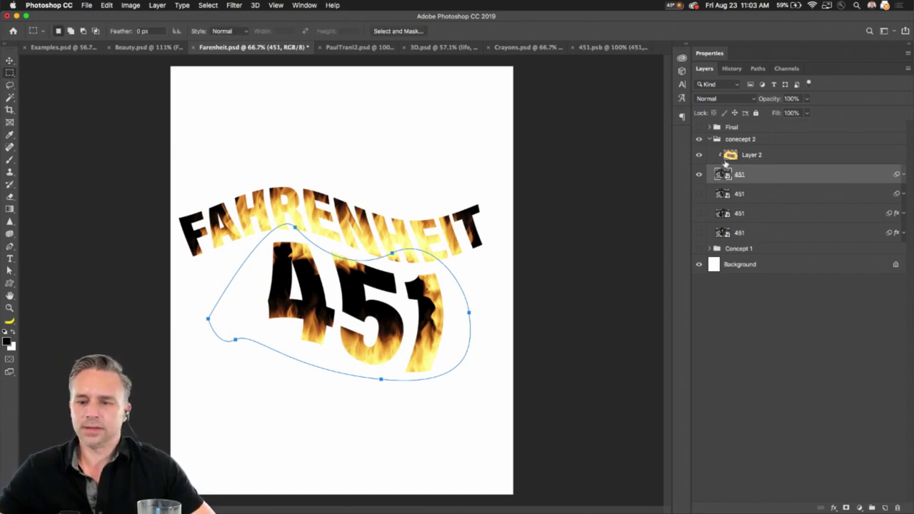
pyautogui.click(757, 69)
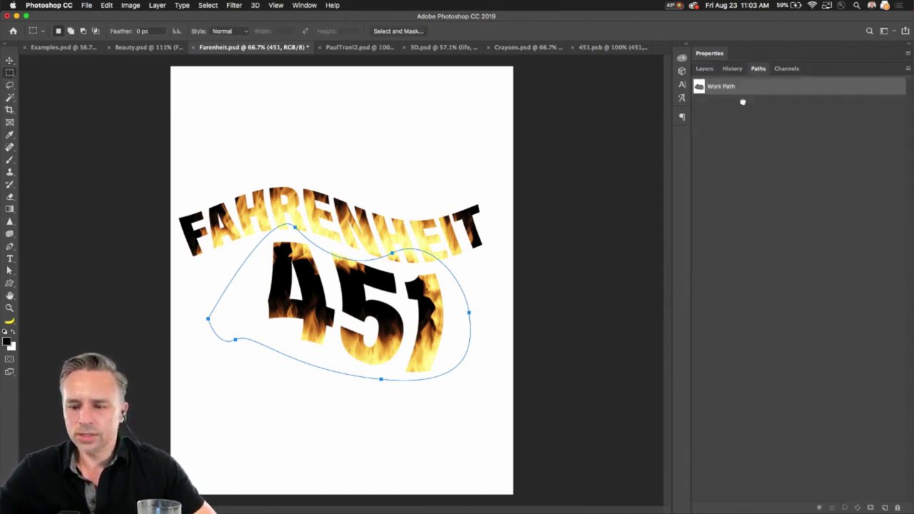
pyautogui.moveTo(743, 102); pyautogui.dragTo(898, 507)
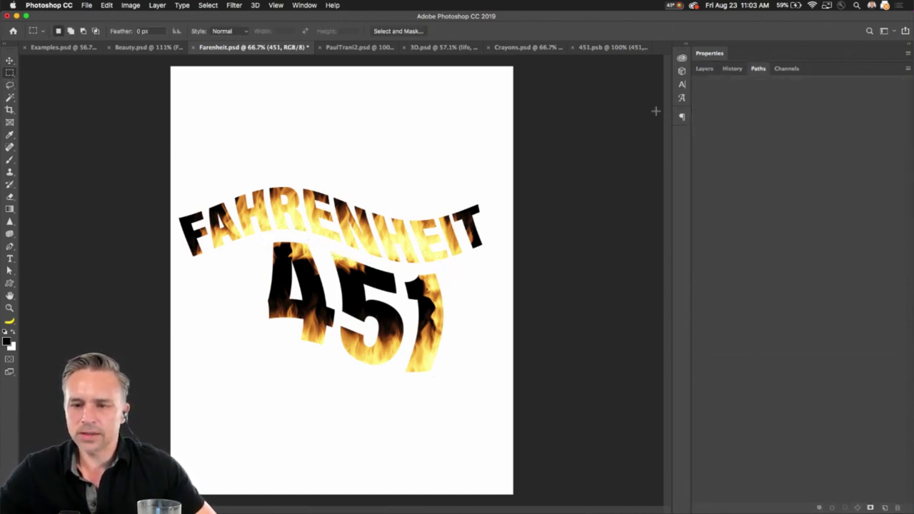
pyautogui.click(703, 69)
pyautogui.moveTo(722, 174); pyautogui.dragTo(885, 508)
# Append 3 to the duplicated top group's name so it reads 'conecept 3'
pyautogui.doubleClick(743, 140)
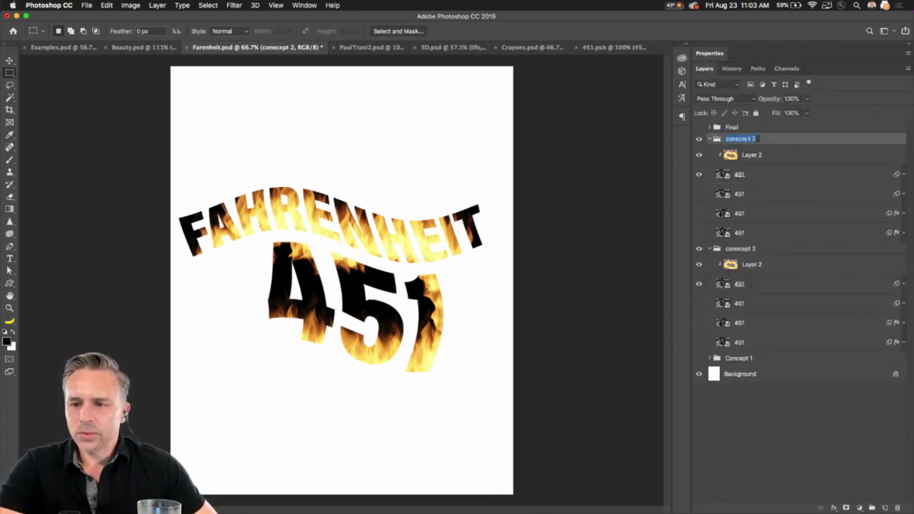
pyautogui.click(756, 139)
pyautogui.write('3')
pyautogui.press('Return')
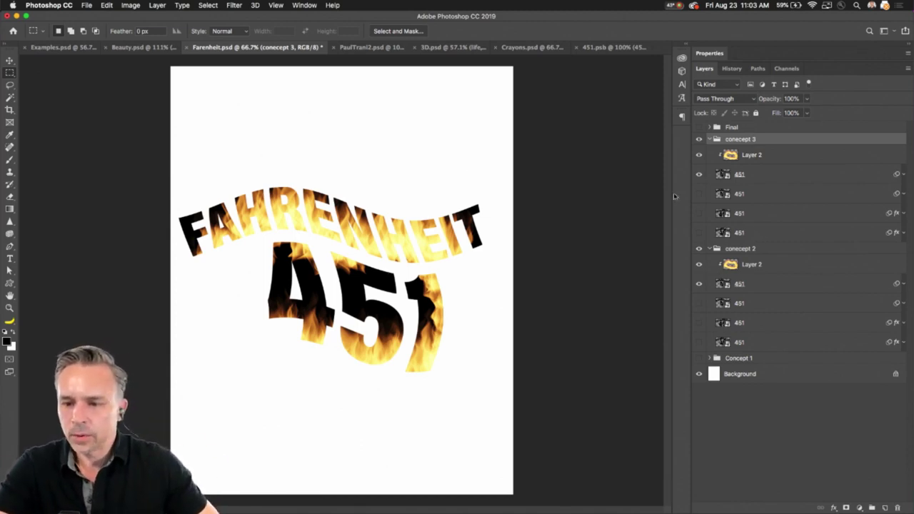
# Hide and collapse conecept 3, then select the bottom 451 layer in conecept 2
pyautogui.click(709, 139)
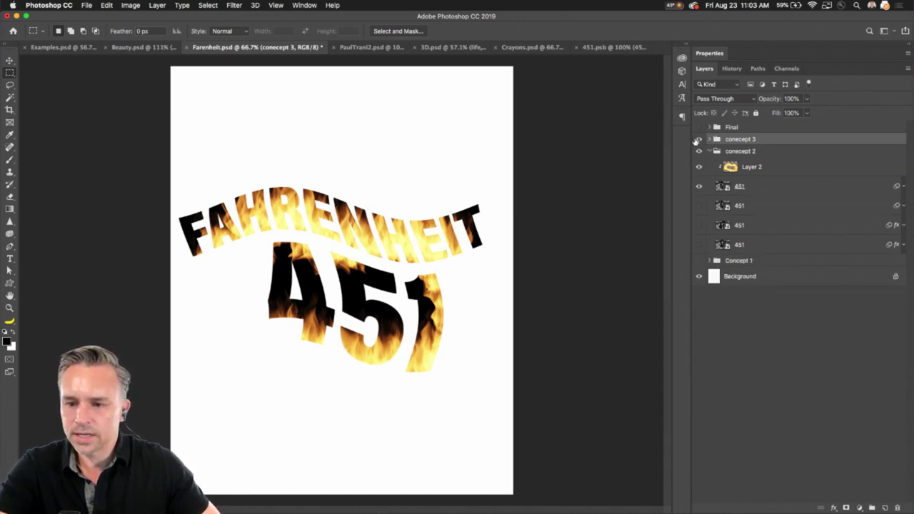
pyautogui.click(699, 139)
pyautogui.click(762, 246)
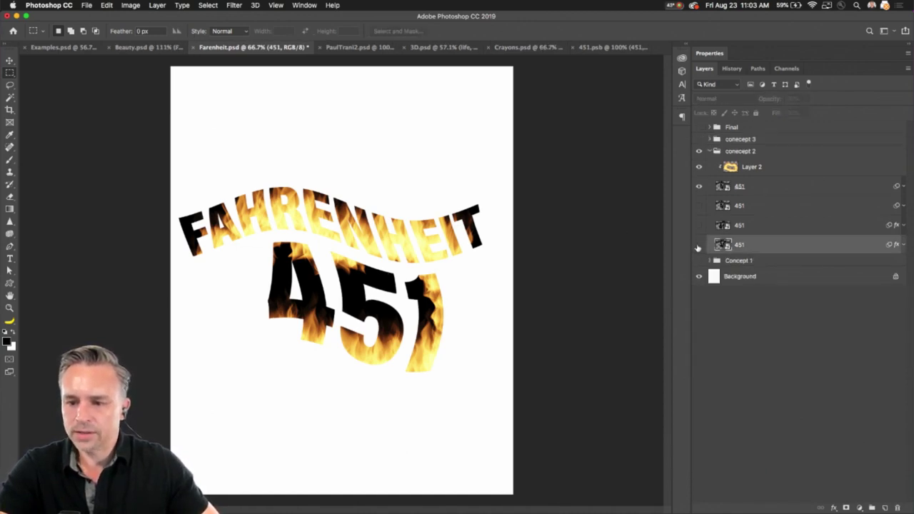
# Add Layer 3 above the bottom 451 and fill it with black
pyautogui.click(885, 507)
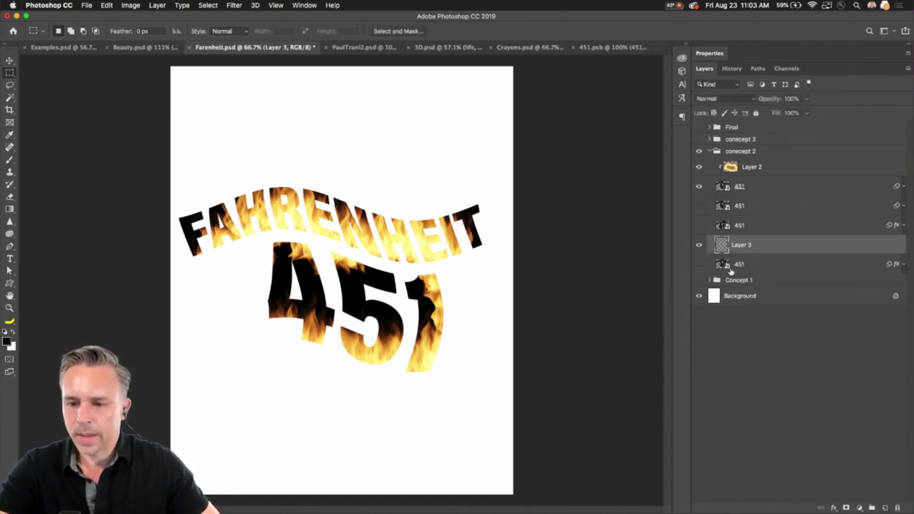
pyautogui.press('a')
pyautogui.click(12, 332)
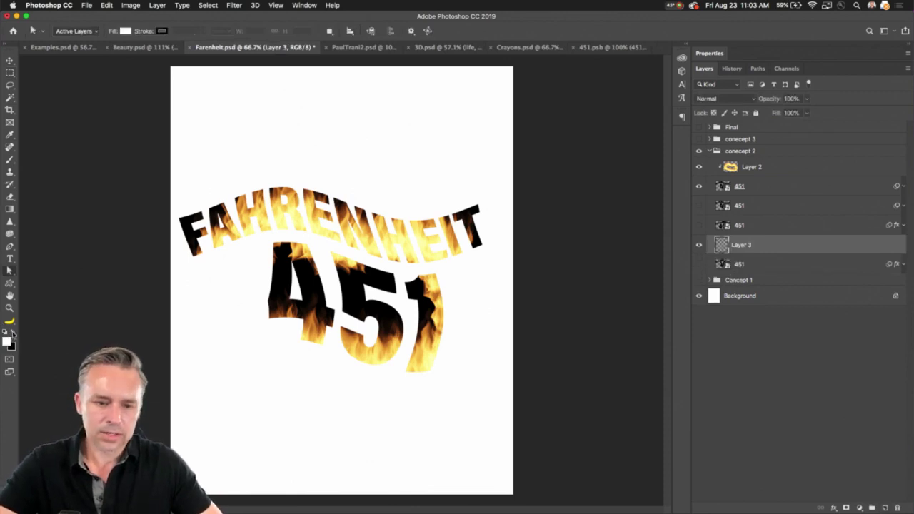
pyautogui.hotkey('shift', 'BackSpace')
pyautogui.press('Escape')
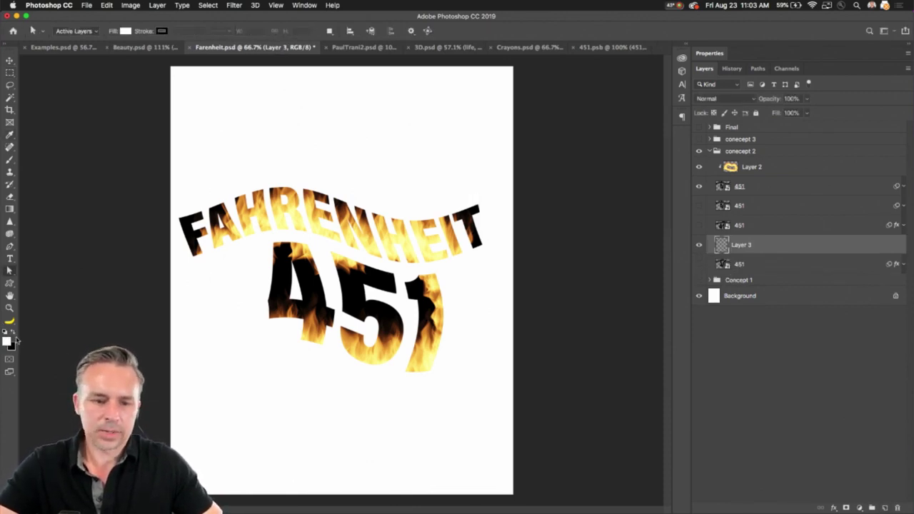
pyautogui.click(14, 333)
pyautogui.hotkey('shift', 'BackSpace')
pyautogui.press('Return')
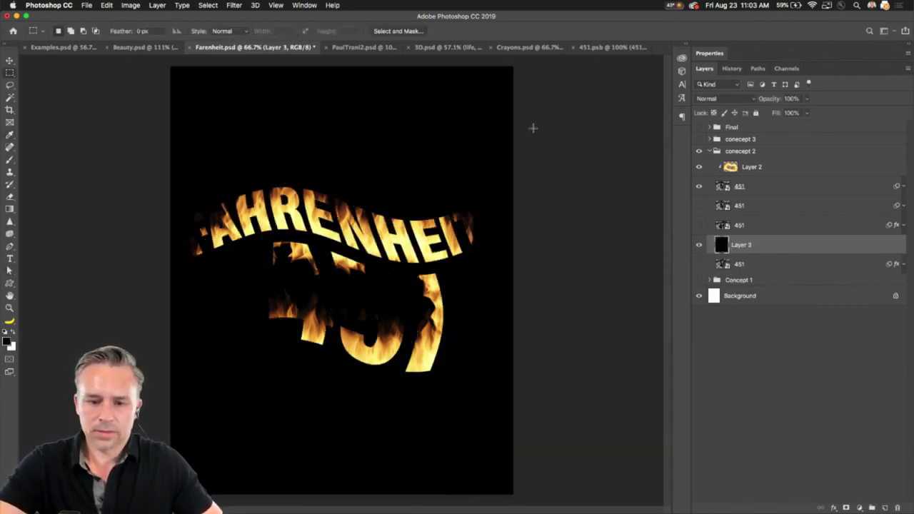
# Duplicate the Layer 2 flames and shift the copy across the text, viewing at 100%
pyautogui.click(732, 174)
pyautogui.moveTo(769, 168); pyautogui.dragTo(782, 184)
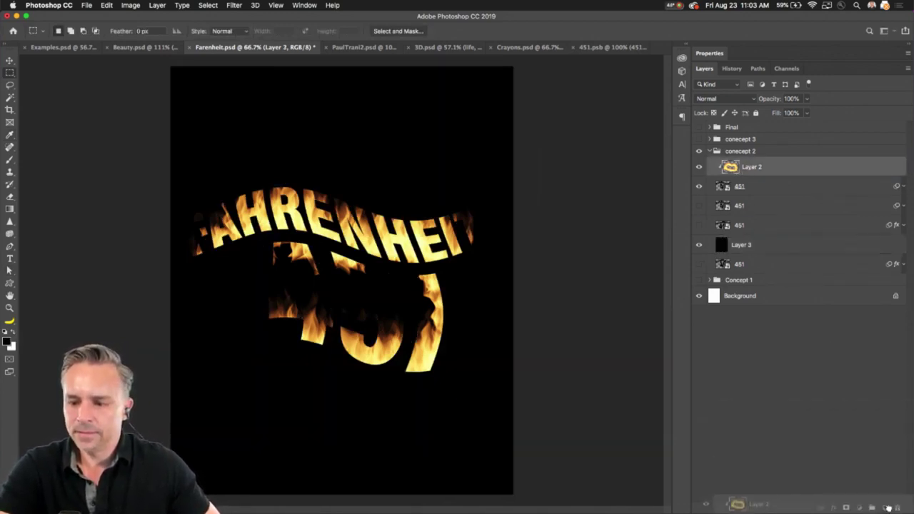
pyautogui.moveTo(277, 252); pyautogui.dragTo(164, 302)
pyautogui.click(9, 61)
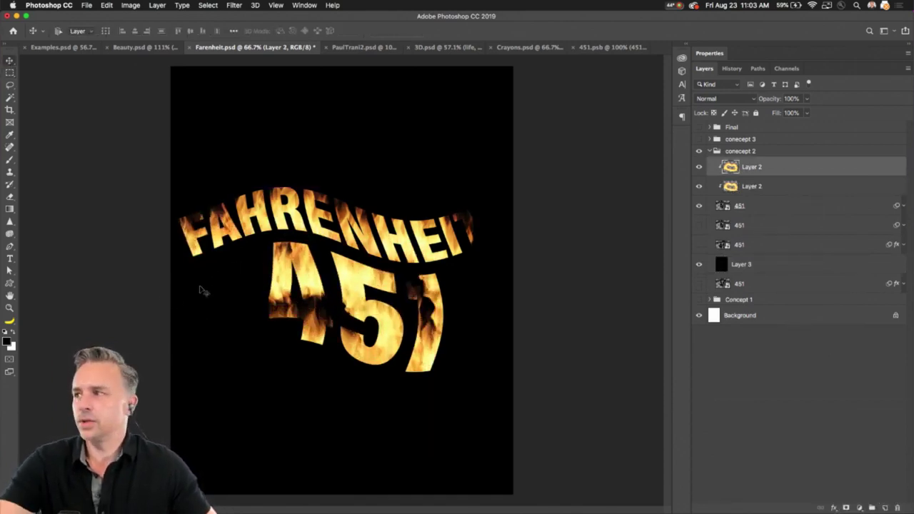
pyautogui.press('super+1')
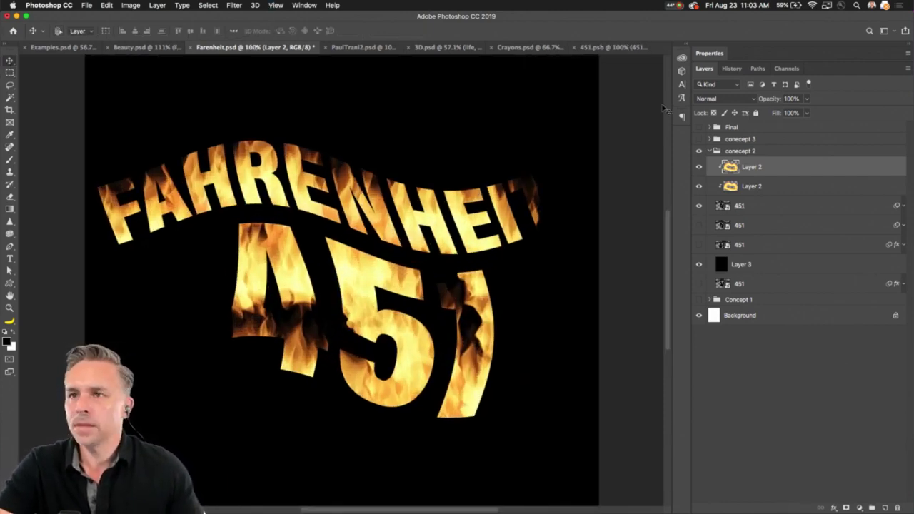
# Hide conecept 2 and show, select and expand conecept 3
pyautogui.click(710, 151)
pyautogui.click(699, 151)
pyautogui.click(699, 139)
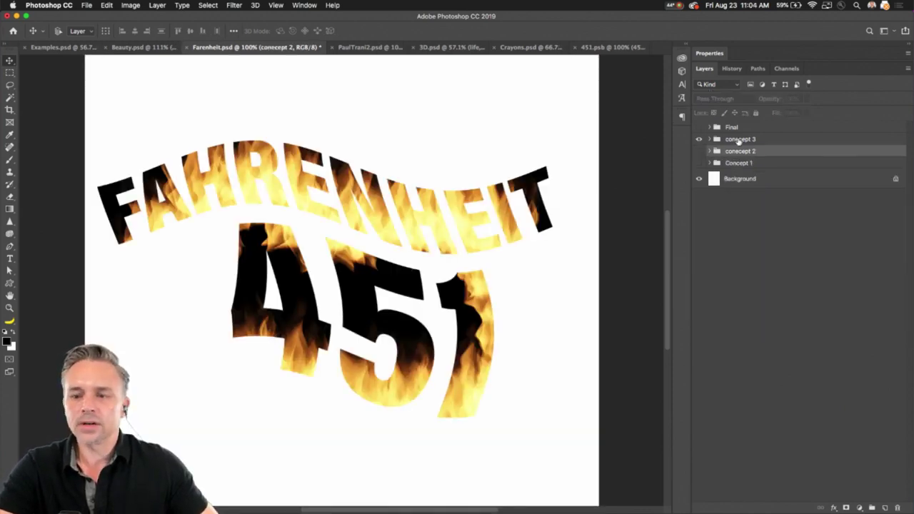
pyautogui.click(740, 142)
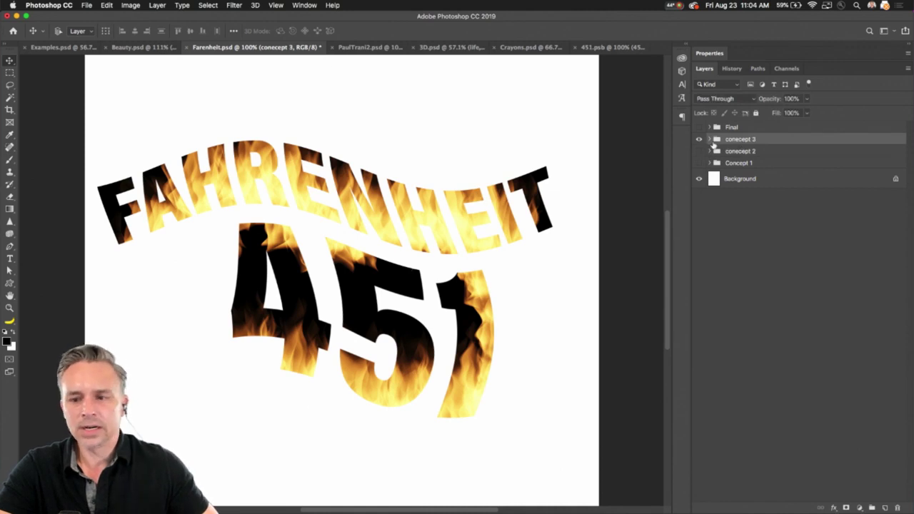
pyautogui.click(710, 139)
# Delete conecept 3's flame layer and hide the yellow and top 451 copies, leaving black over red
pyautogui.moveTo(780, 156); pyautogui.dragTo(897, 507)
pyautogui.moveTo(700, 177); pyautogui.dragTo(698, 205)
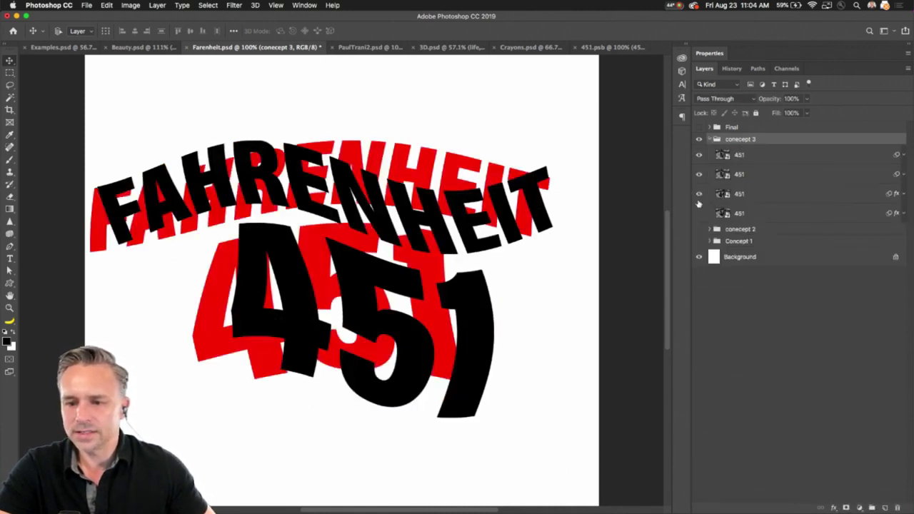
pyautogui.click(700, 213)
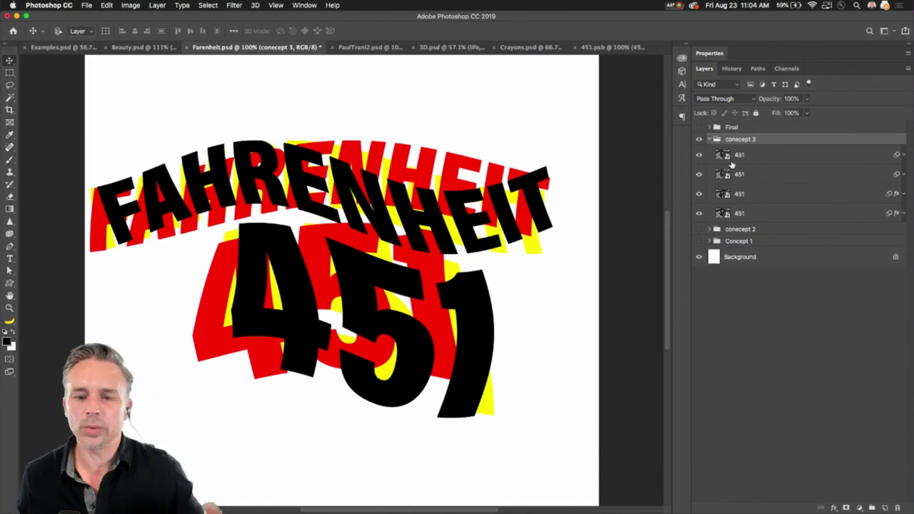
pyautogui.click(745, 177)
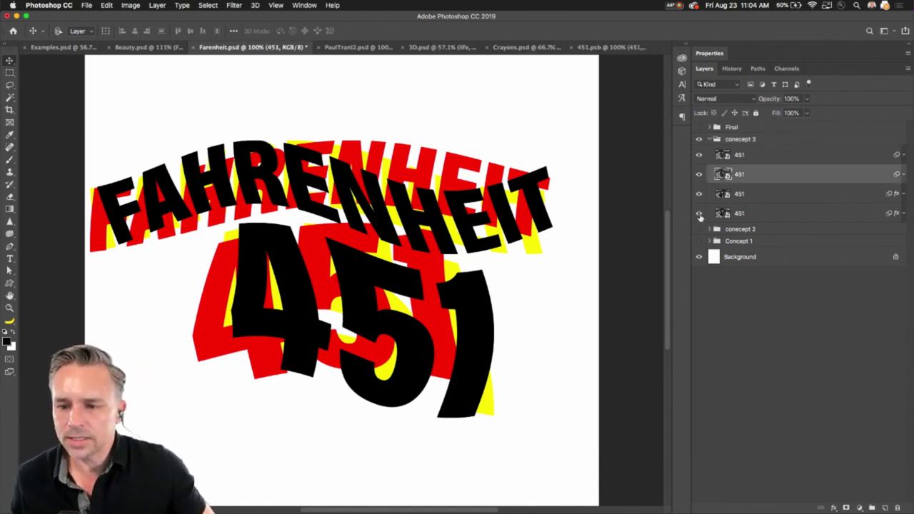
pyautogui.click(700, 214)
pyautogui.click(699, 155)
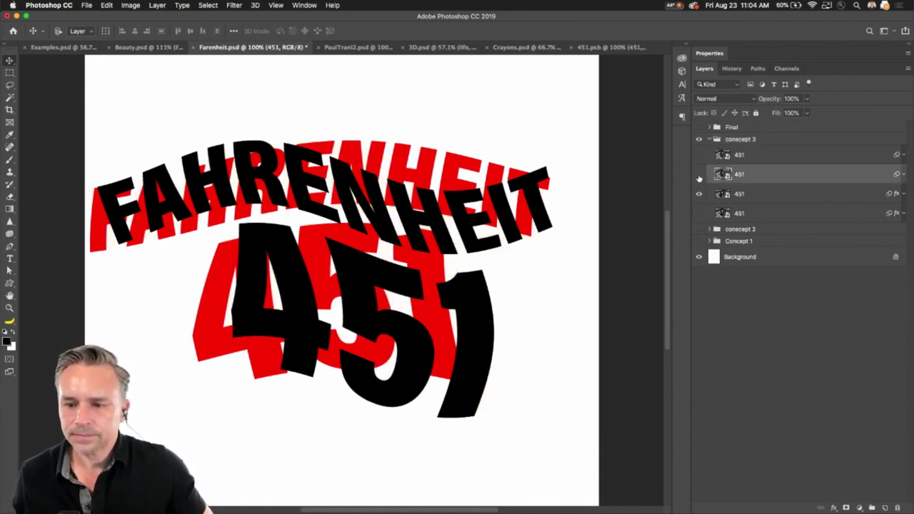
pyautogui.click(699, 175)
pyautogui.click(699, 176)
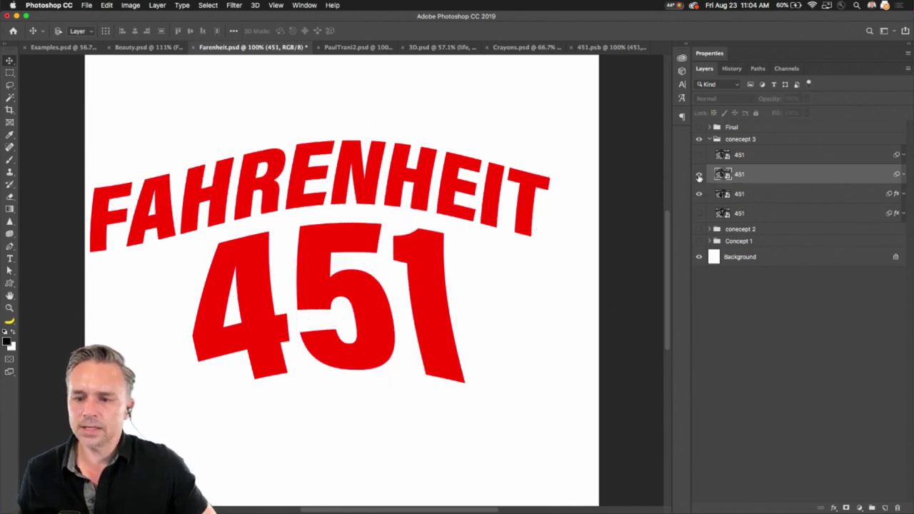
# Select the red 451 copy and bring up the Filter menu's Blur Gallery
pyautogui.click(864, 199)
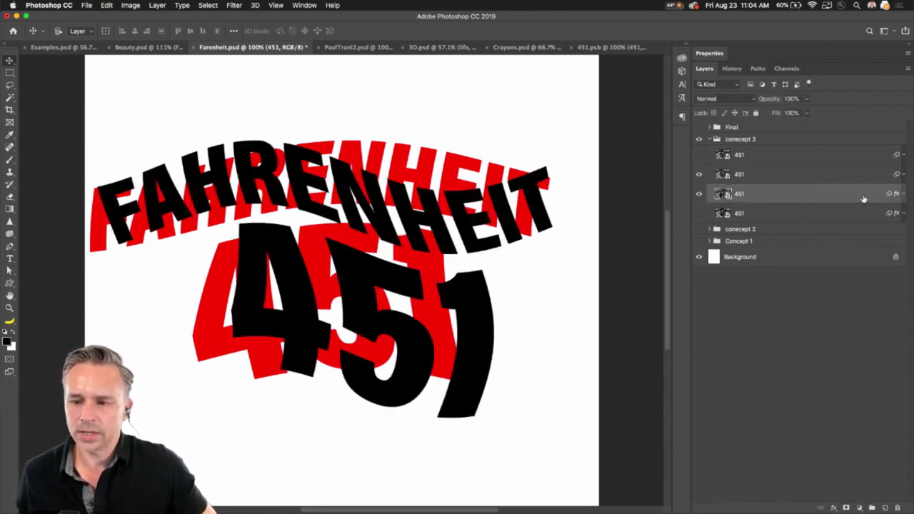
pyautogui.click(902, 195)
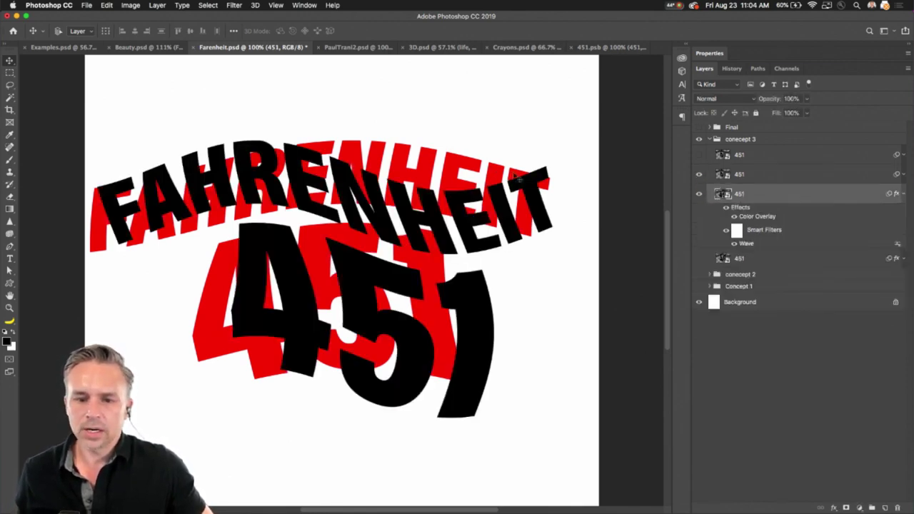
pyautogui.click(235, 5)
pyautogui.moveTo(232, 128)
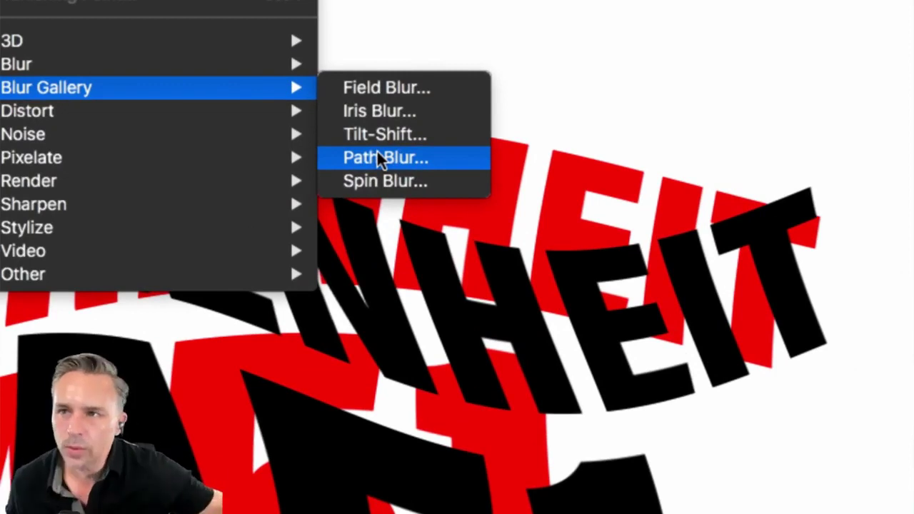
# Path-blur the red 451 copy with curved paths up and down, at 105% speed
pyautogui.click(377, 156)
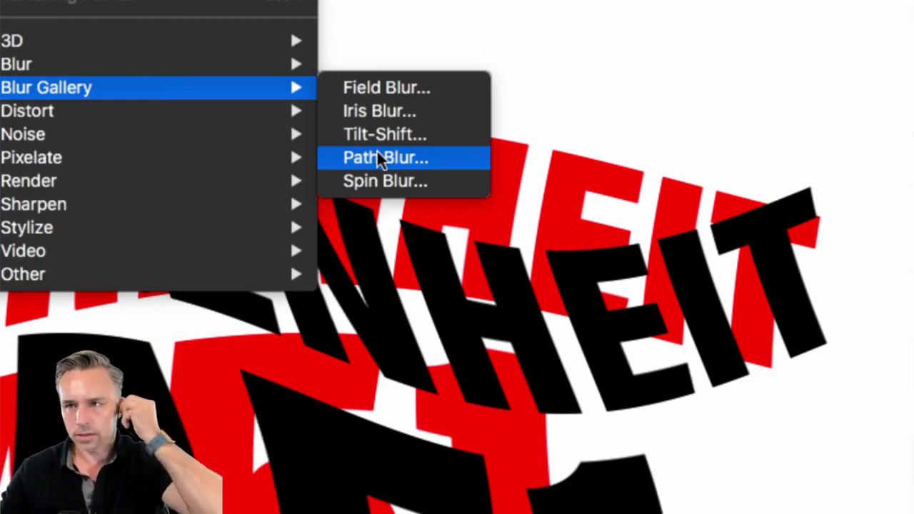
pyautogui.click(378, 158)
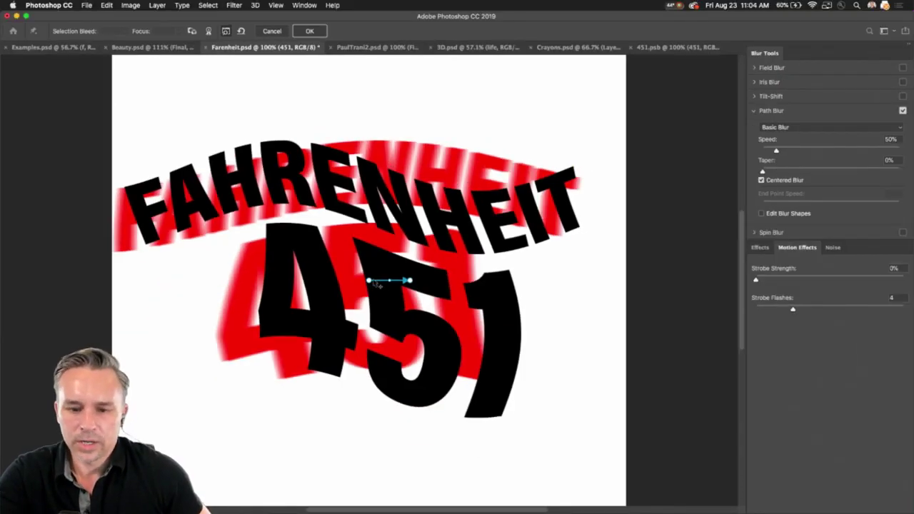
pyautogui.moveTo(369, 280); pyautogui.dragTo(406, 222)
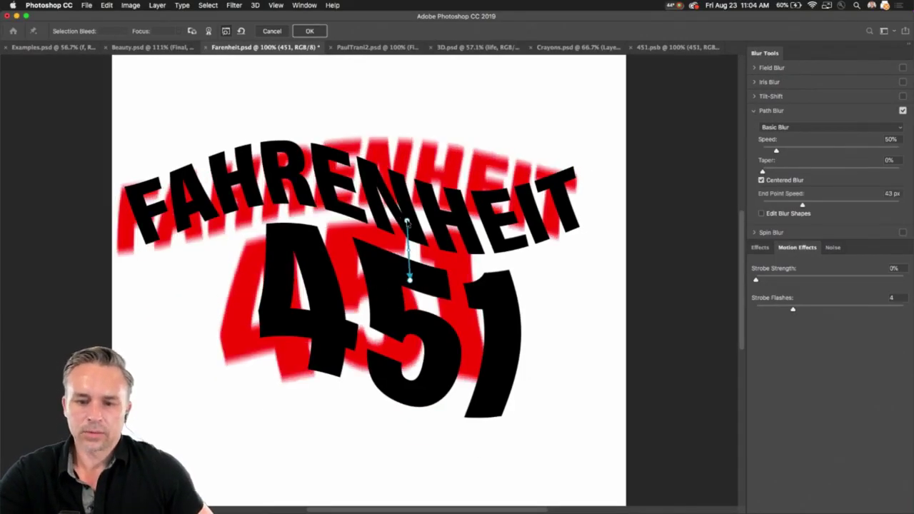
pyautogui.moveTo(409, 280); pyautogui.dragTo(419, 90)
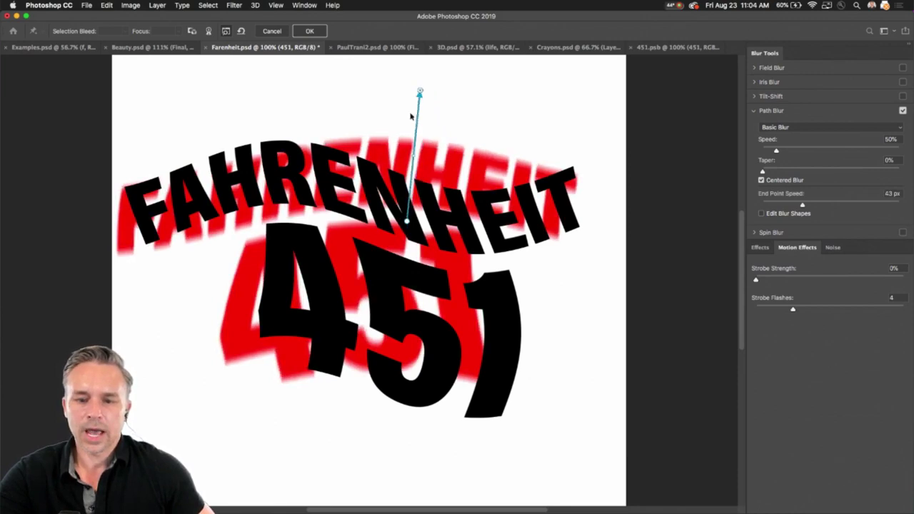
pyautogui.click(424, 154)
pyautogui.moveTo(424, 154); pyautogui.dragTo(443, 153)
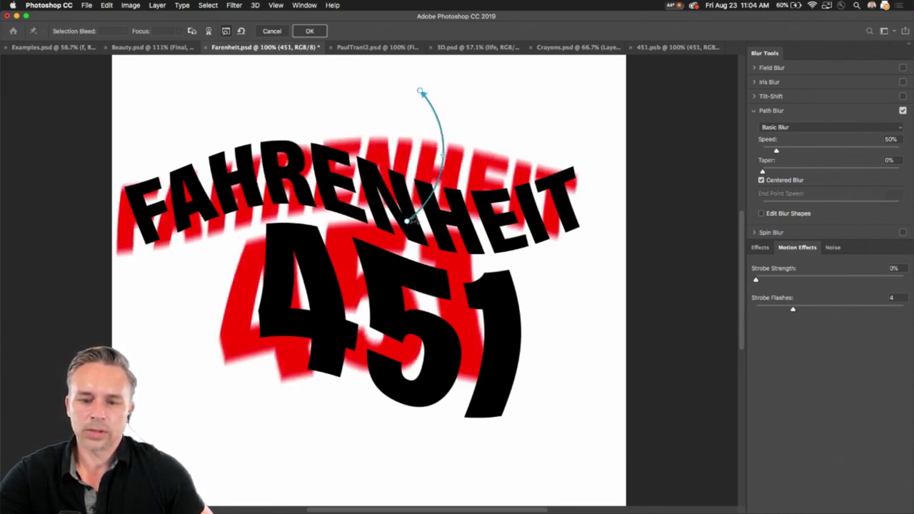
pyautogui.moveTo(406, 222); pyautogui.dragTo(422, 225)
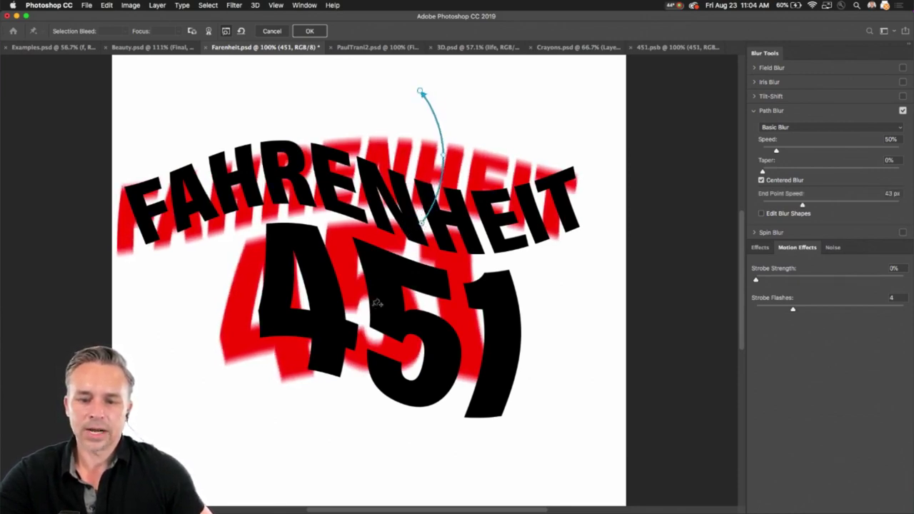
pyautogui.moveTo(373, 307)
pyautogui.mouseDown()
pyautogui.moveTo(425, 421)
pyautogui.moveTo(420, 465)
pyautogui.mouseUp()
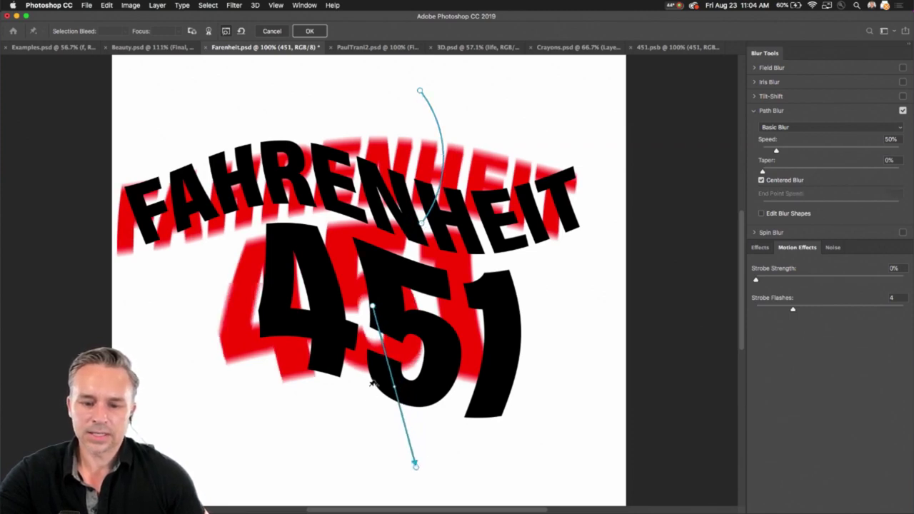
pyautogui.moveTo(391, 374); pyautogui.dragTo(413, 377)
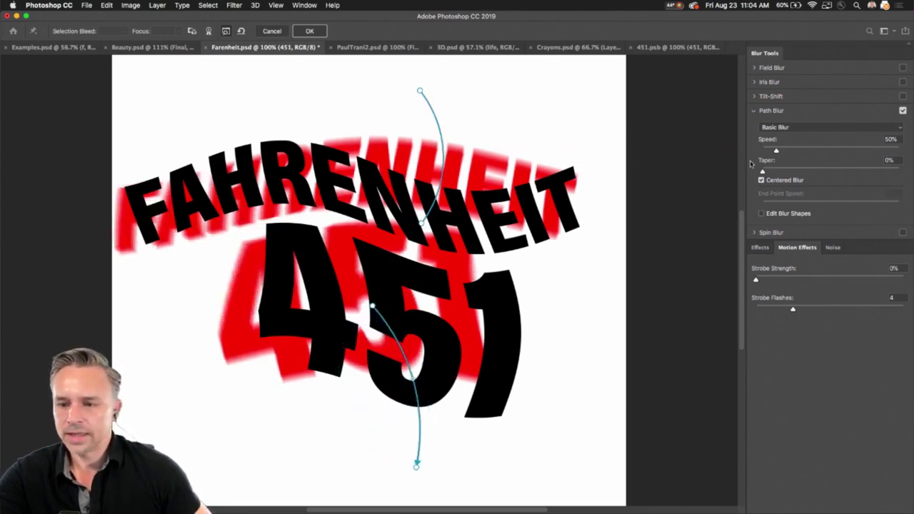
pyautogui.moveTo(777, 151)
pyautogui.mouseDown()
pyautogui.moveTo(799, 151)
pyautogui.moveTo(784, 151)
pyautogui.moveTo(792, 151)
pyautogui.mouseUp()
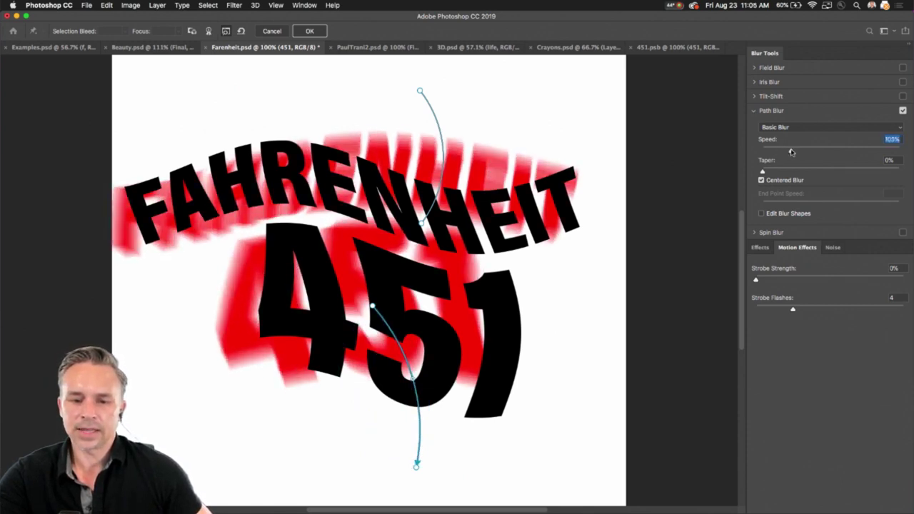
pyautogui.click(310, 31)
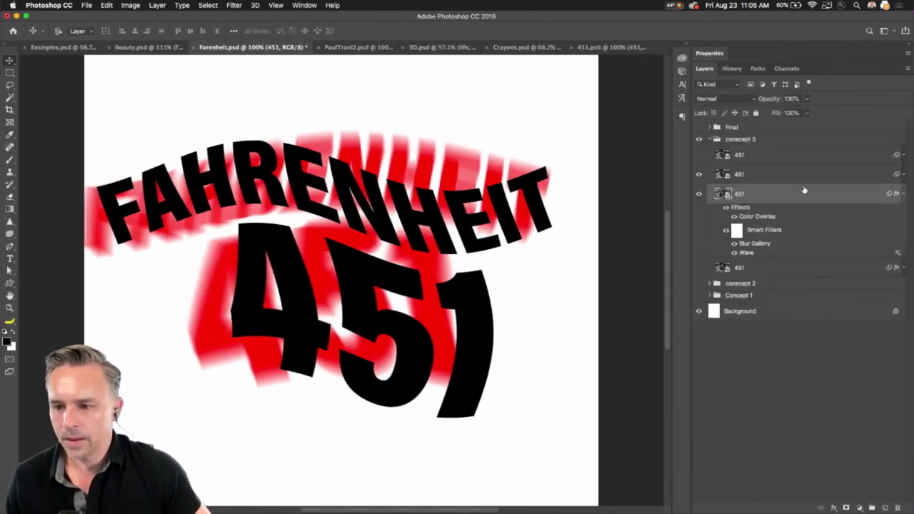
# Show and select the yellow 451 copy and bring up the Blur Gallery filters
pyautogui.click(699, 268)
pyautogui.click(849, 266)
pyautogui.click(902, 269)
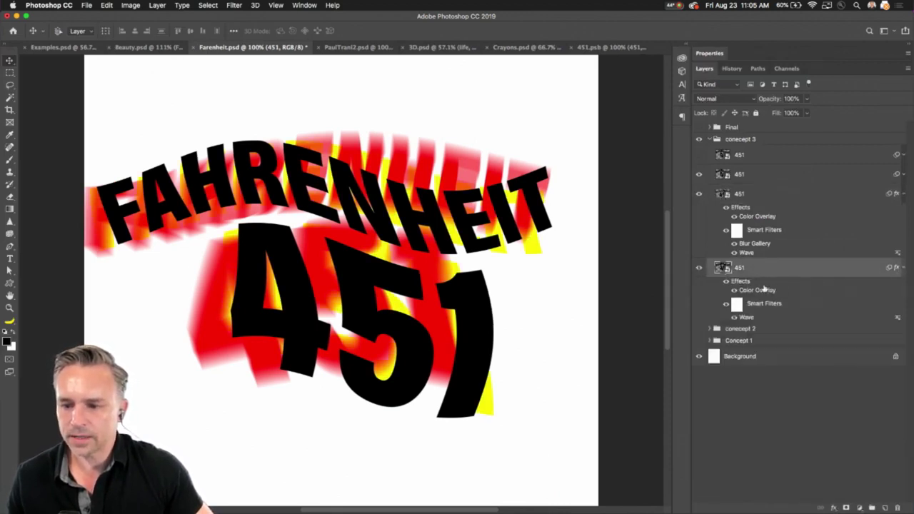
pyautogui.click(233, 5)
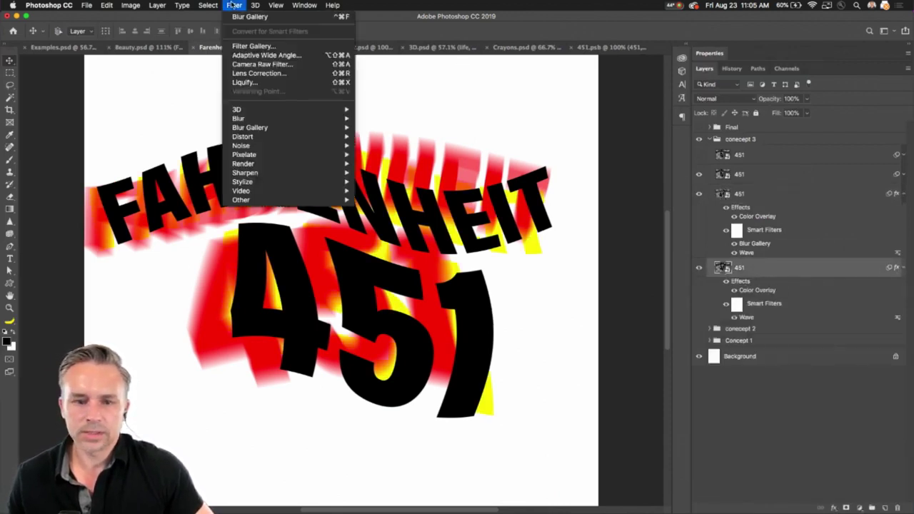
pyautogui.moveTo(257, 127)
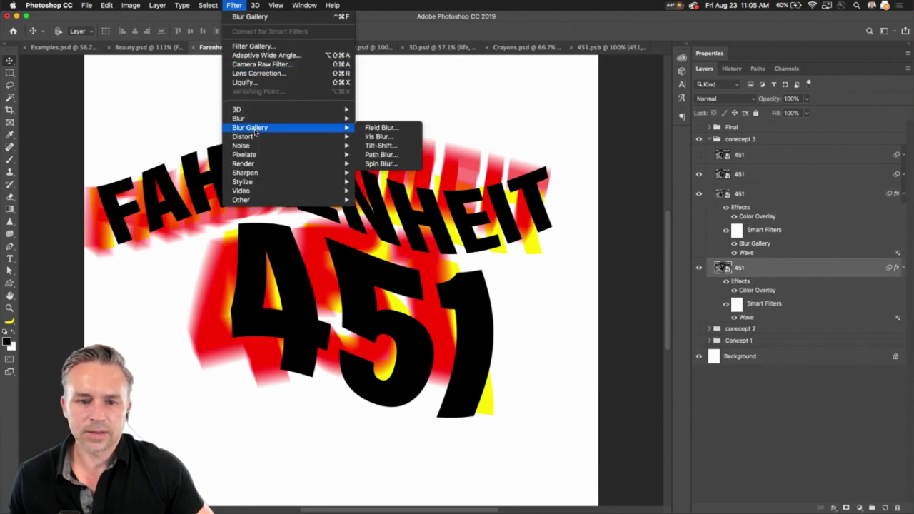
# Path-blur the yellow copy with curved paths up and down, then select the second 451 layer
pyautogui.click(388, 155)
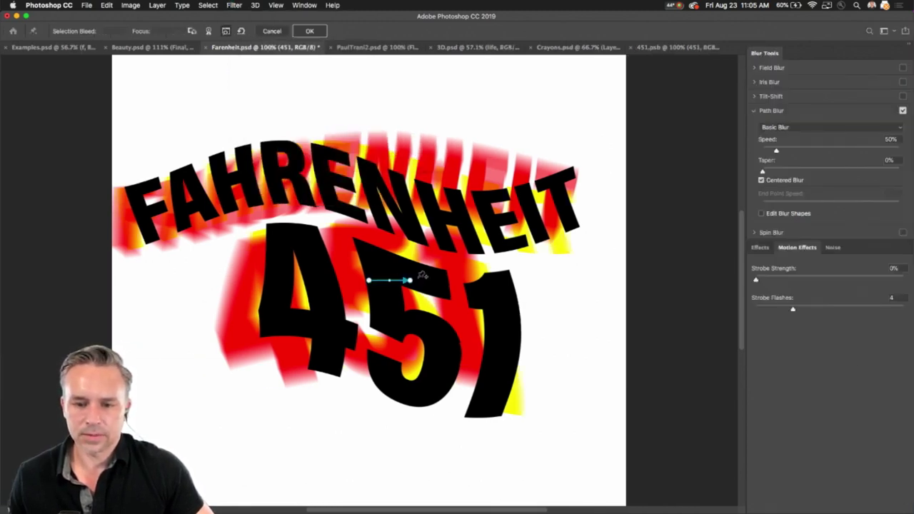
pyautogui.moveTo(410, 281); pyautogui.dragTo(393, 131)
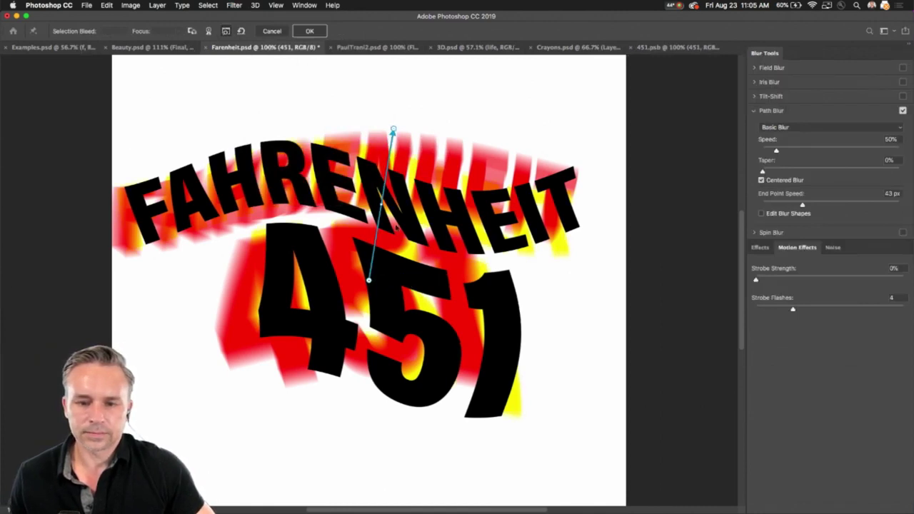
pyautogui.moveTo(397, 227); pyautogui.dragTo(399, 218)
pyautogui.moveTo(402, 174); pyautogui.dragTo(409, 175)
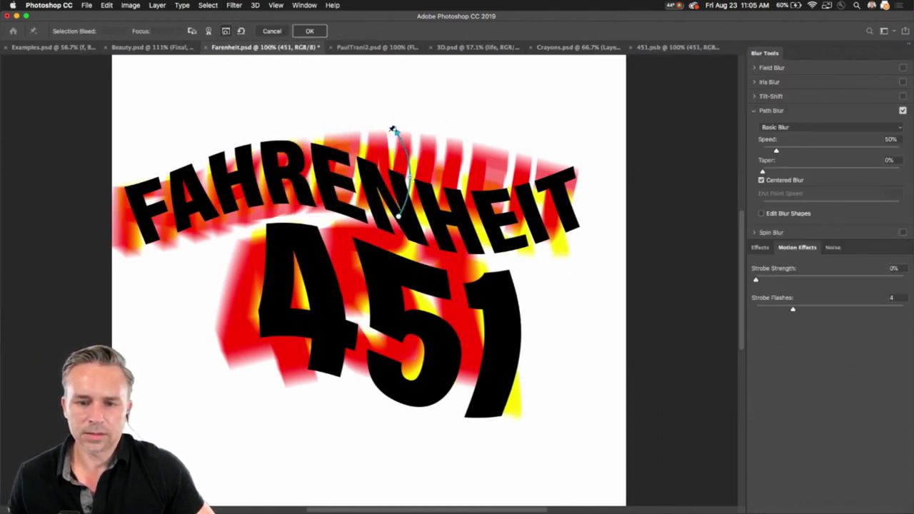
pyautogui.moveTo(394, 131); pyautogui.dragTo(392, 88)
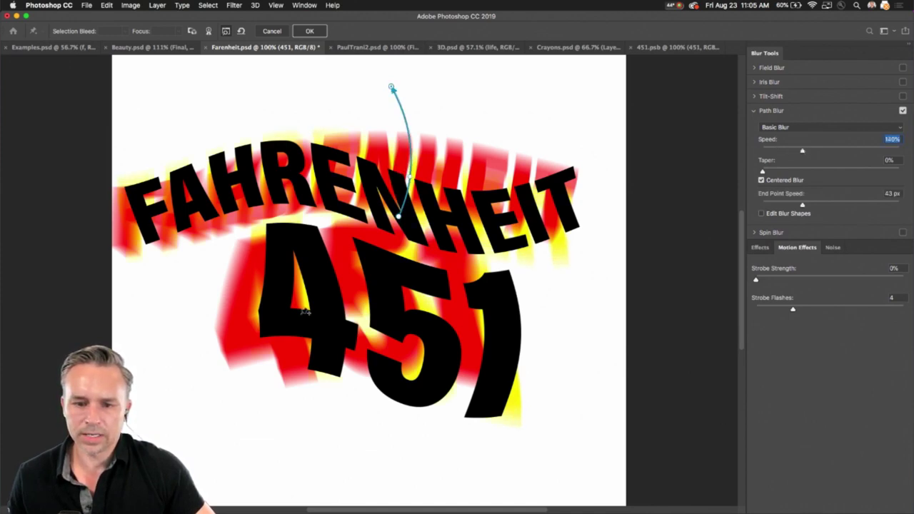
pyautogui.moveTo(371, 295); pyautogui.dragTo(378, 471)
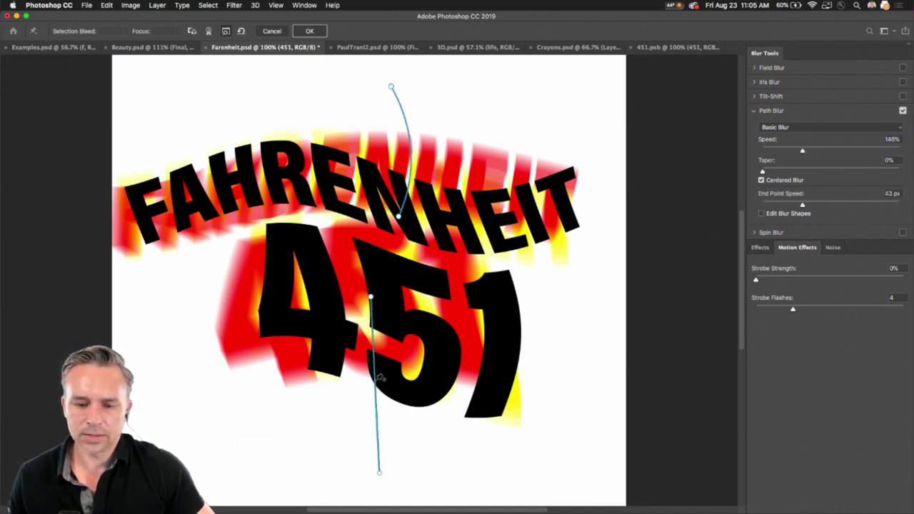
pyautogui.moveTo(380, 386); pyautogui.dragTo(413, 383)
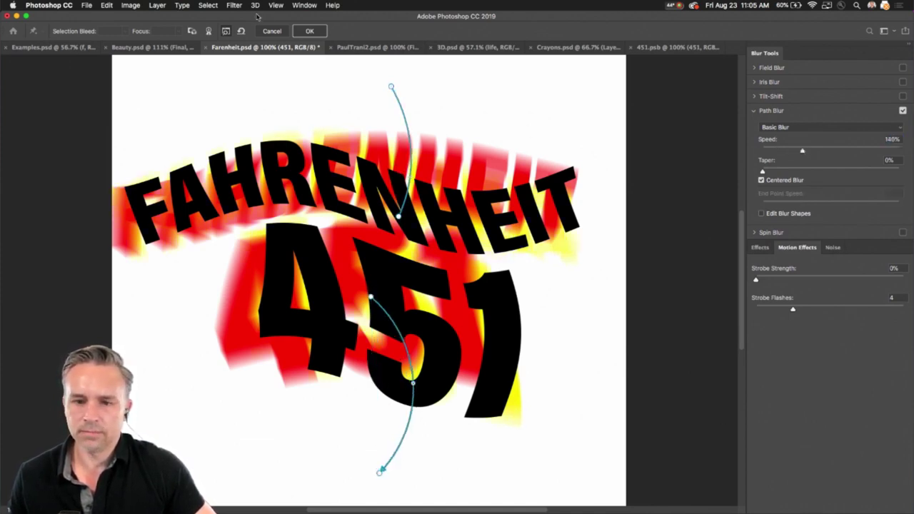
pyautogui.click(308, 31)
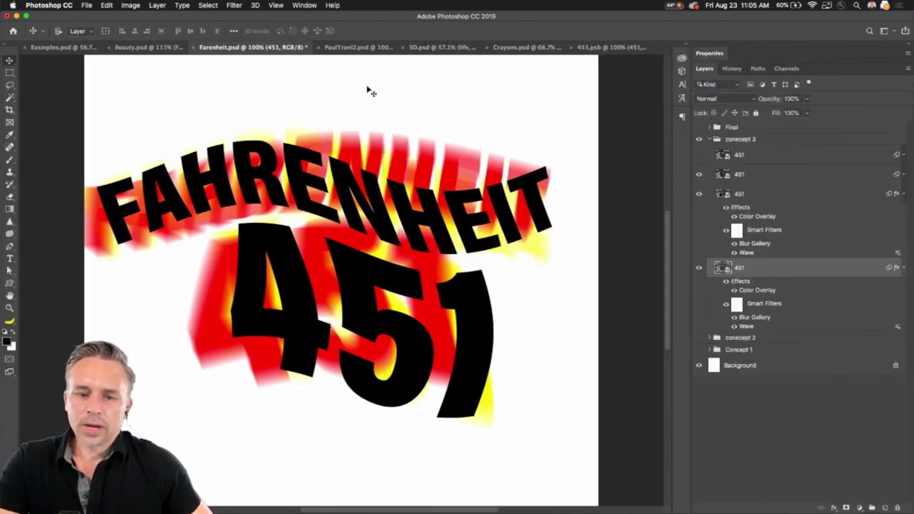
pyautogui.click(753, 176)
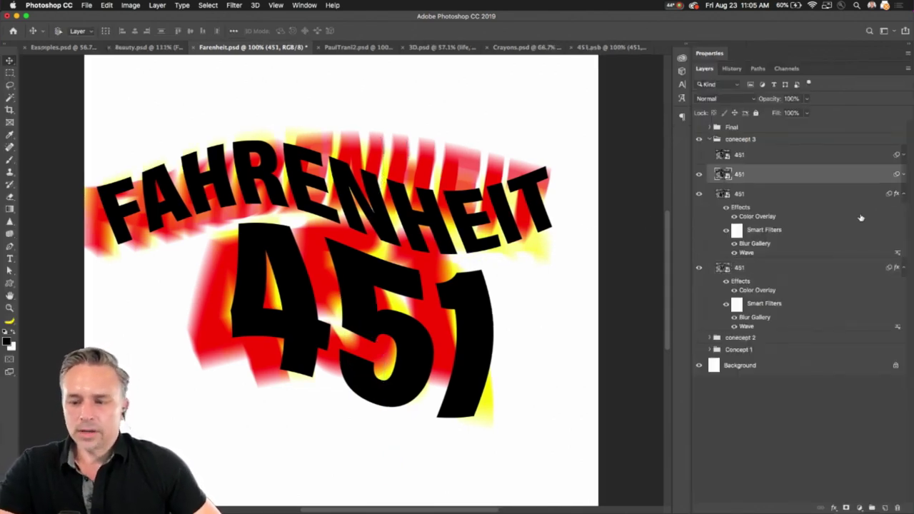
# Collapse the 451 layers' effects lists and start a Path Blur on the black lettering
pyautogui.click(903, 196)
pyautogui.click(903, 214)
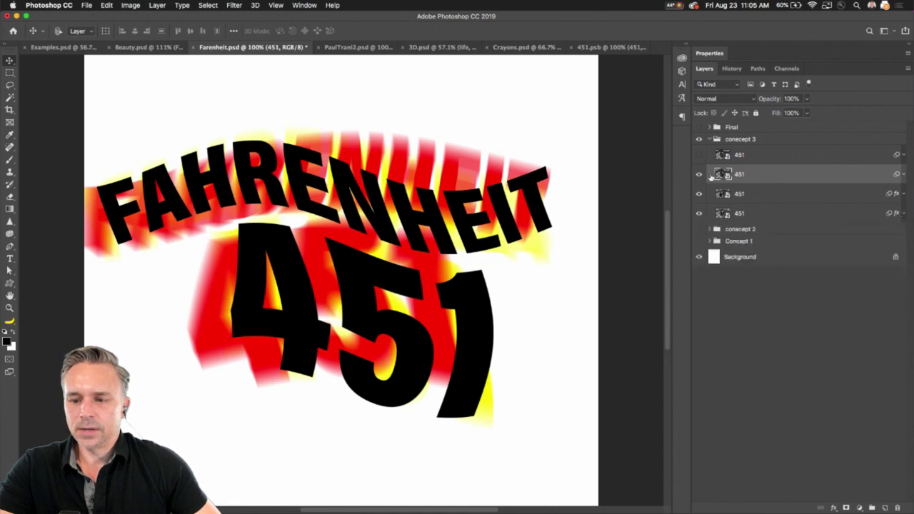
pyautogui.click(234, 5)
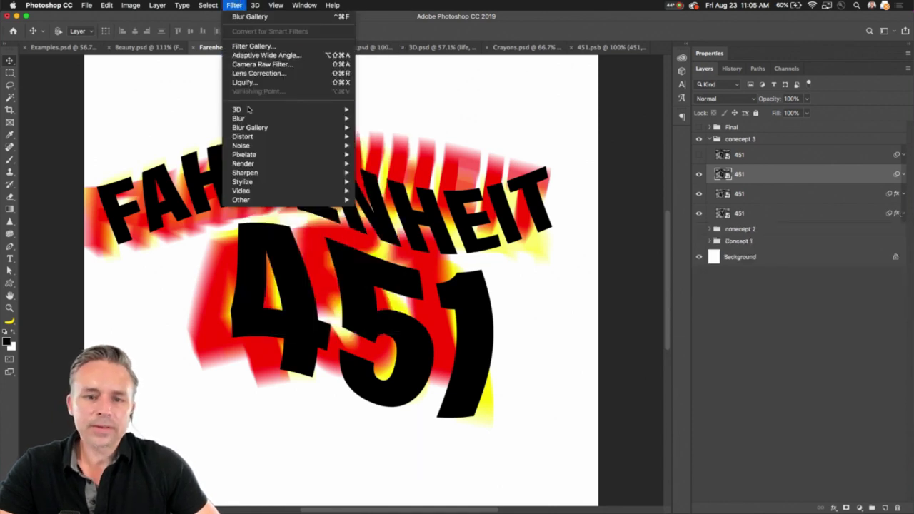
pyautogui.moveTo(250, 128)
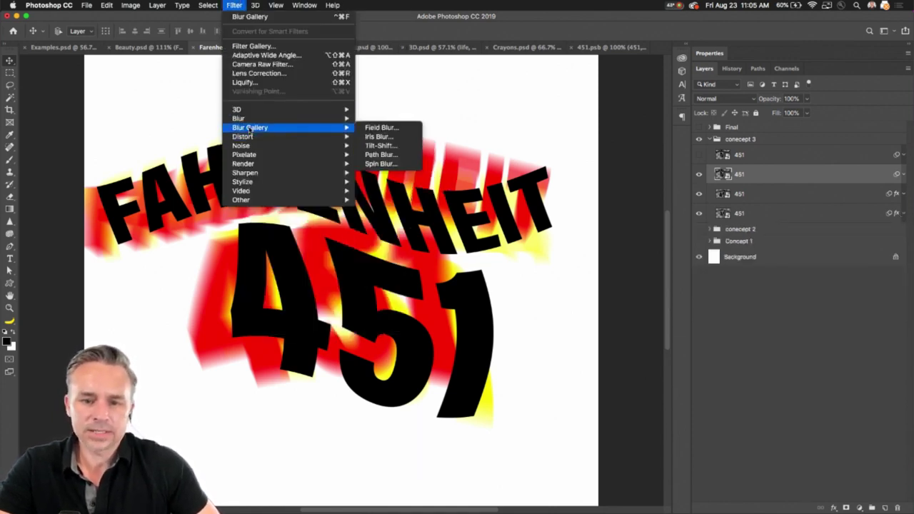
pyautogui.moveTo(311, 136)
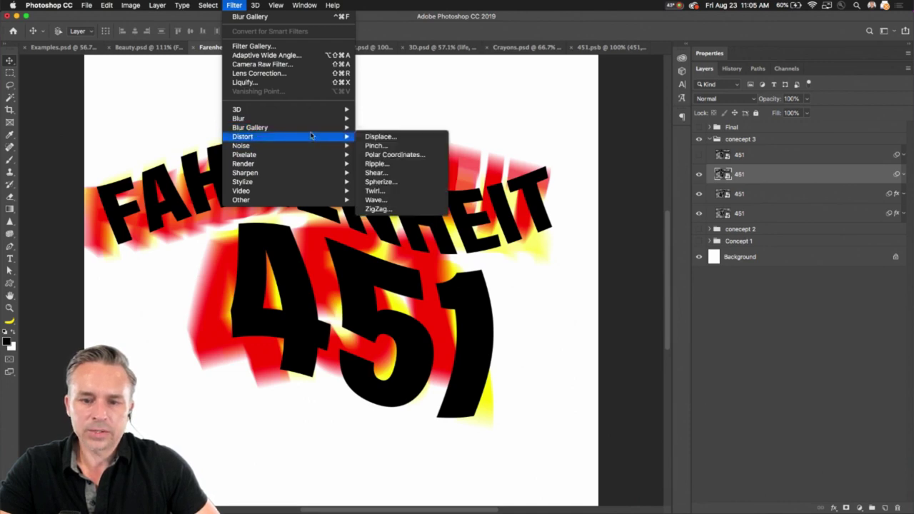
pyautogui.click(401, 155)
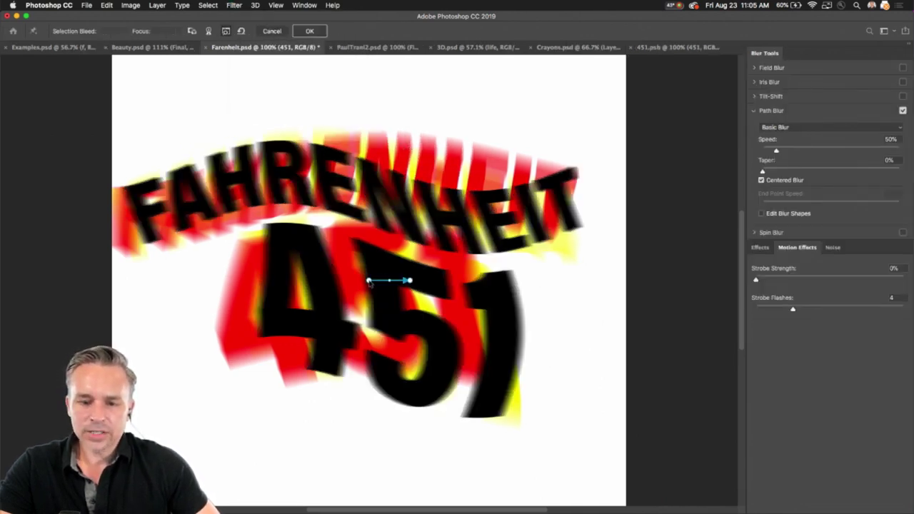
# Draw a curved vertical blur path up through the text at 100% speed
pyautogui.moveTo(396, 200); pyautogui.dragTo(398, 94)
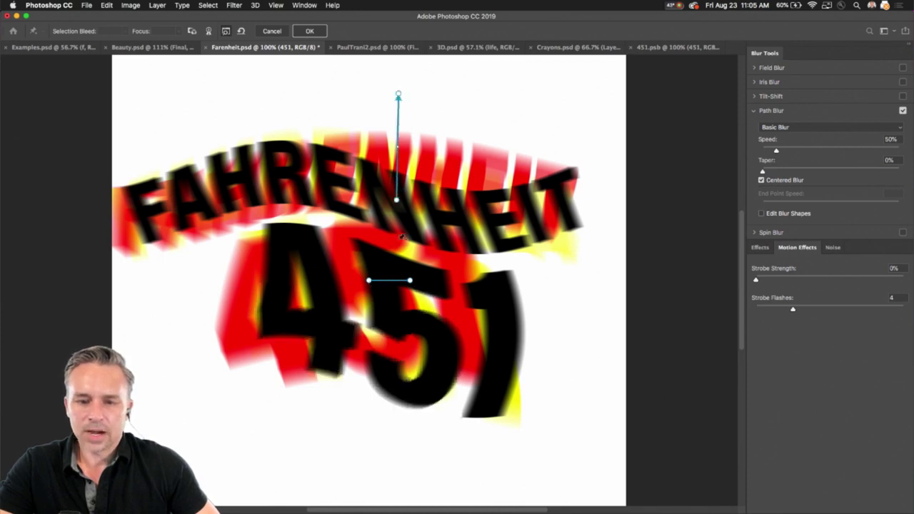
pyautogui.press('BackSpace')
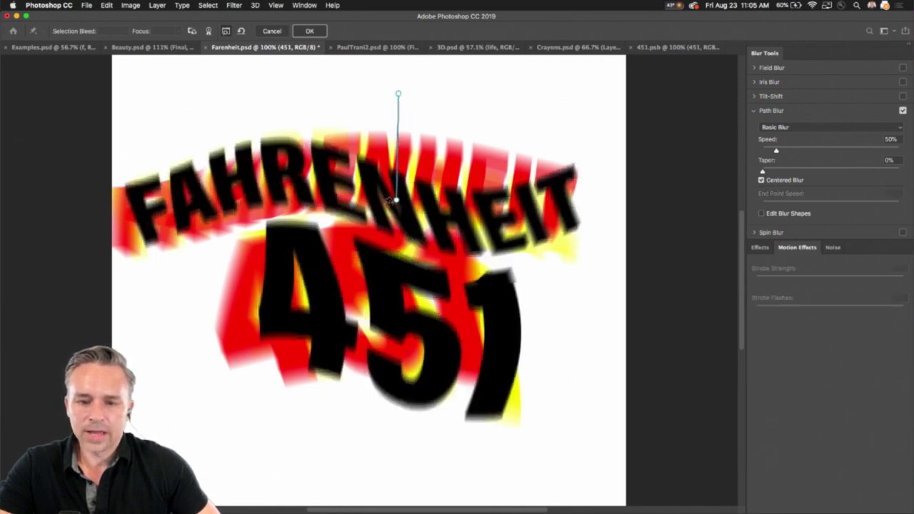
pyautogui.moveTo(399, 94); pyautogui.dragTo(393, 75)
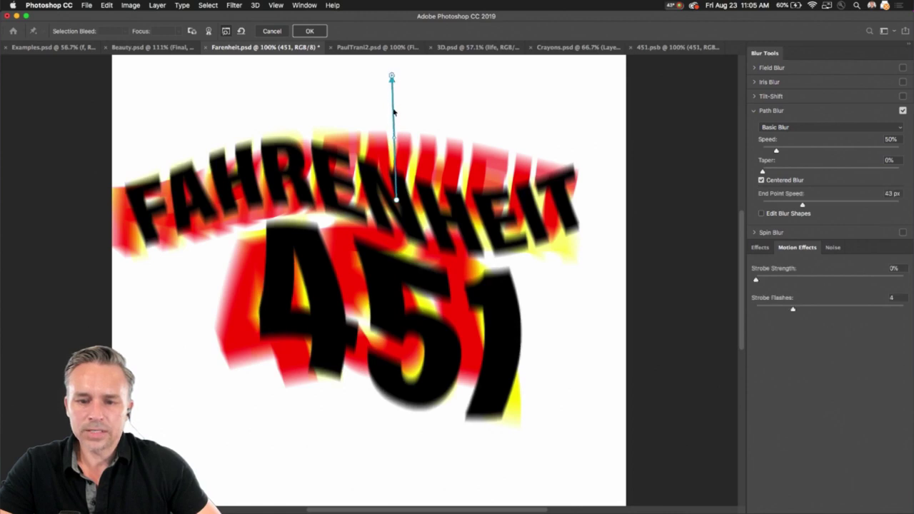
pyautogui.moveTo(396, 137); pyautogui.dragTo(418, 141)
pyautogui.keyDown('super'); pyautogui.click(397, 200); pyautogui.keyUp('super')
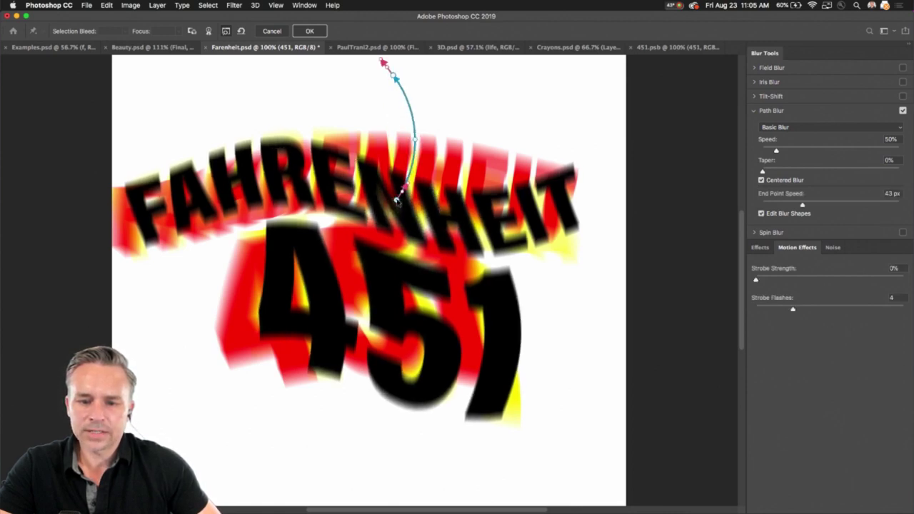
pyautogui.moveTo(397, 200); pyautogui.dragTo(436, 210)
pyautogui.moveTo(416, 140); pyautogui.dragTo(392, 120)
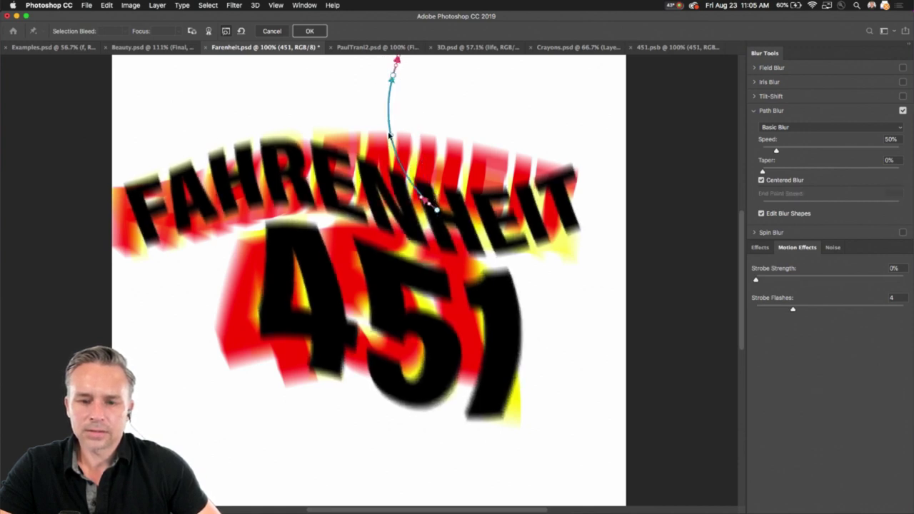
pyautogui.moveTo(438, 208); pyautogui.dragTo(408, 204)
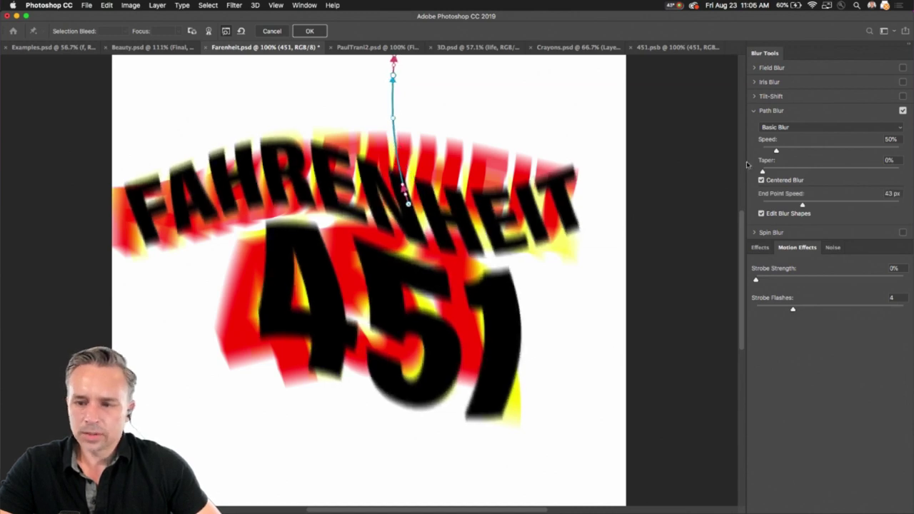
pyautogui.moveTo(776, 151); pyautogui.dragTo(791, 152)
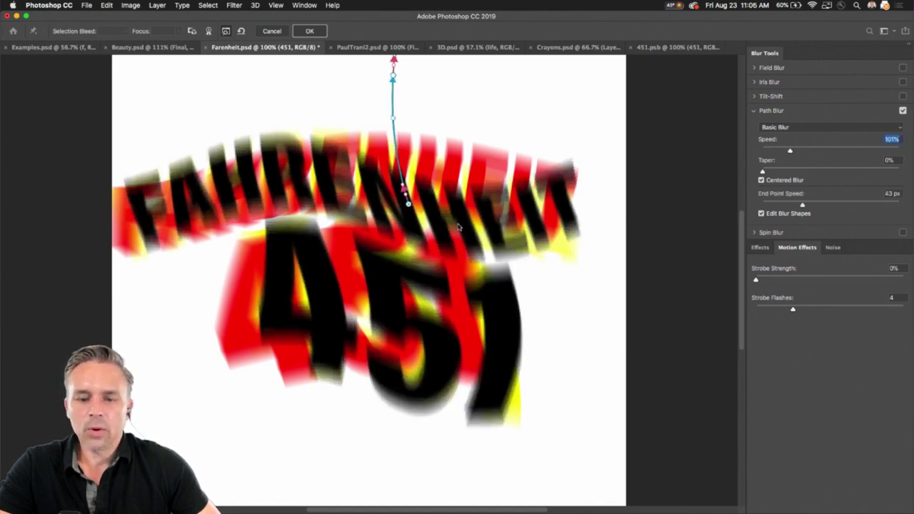
# Add a curved lower path and a short path across 451, set speed to 33%, and apply
pyautogui.moveTo(408, 326)
pyautogui.mouseDown()
pyautogui.moveTo(382, 471)
pyautogui.moveTo(357, 488)
pyautogui.mouseUp()
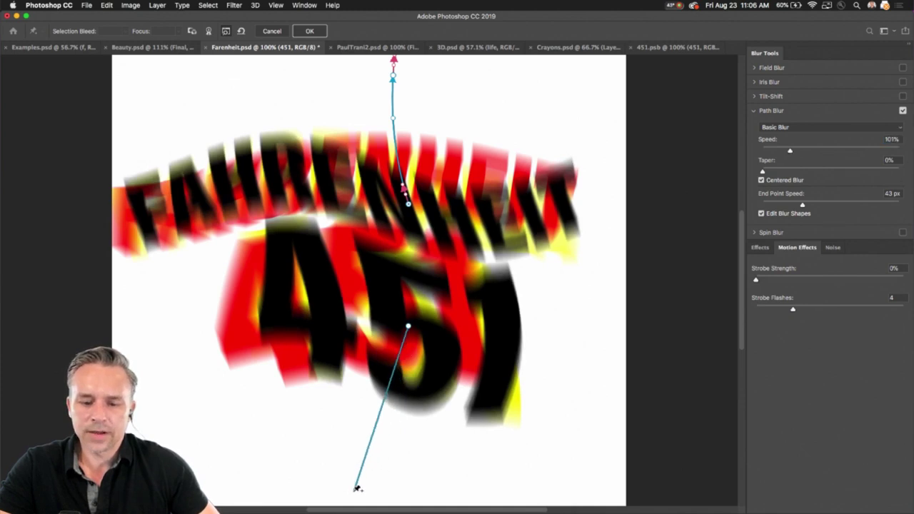
pyautogui.moveTo(383, 407); pyautogui.dragTo(401, 420)
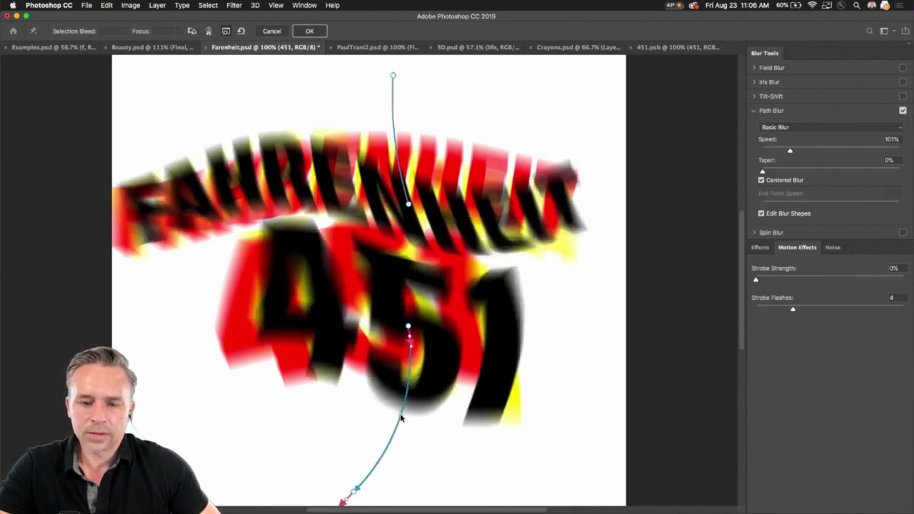
pyautogui.click(358, 251)
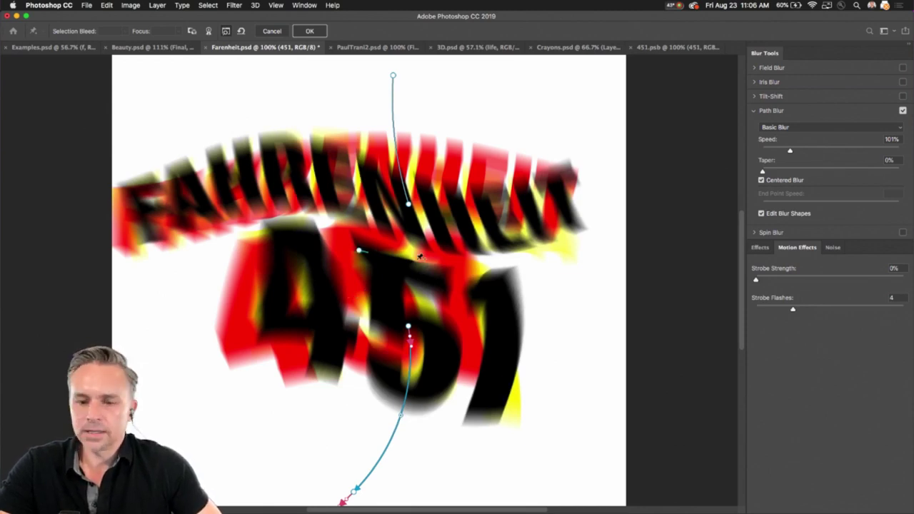
pyautogui.doubleClick(446, 263)
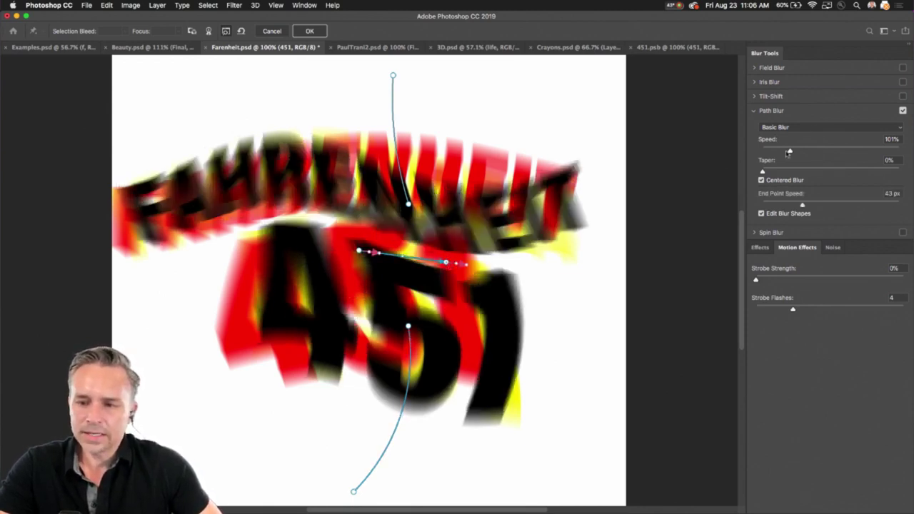
pyautogui.moveTo(791, 152); pyautogui.dragTo(647, 153)
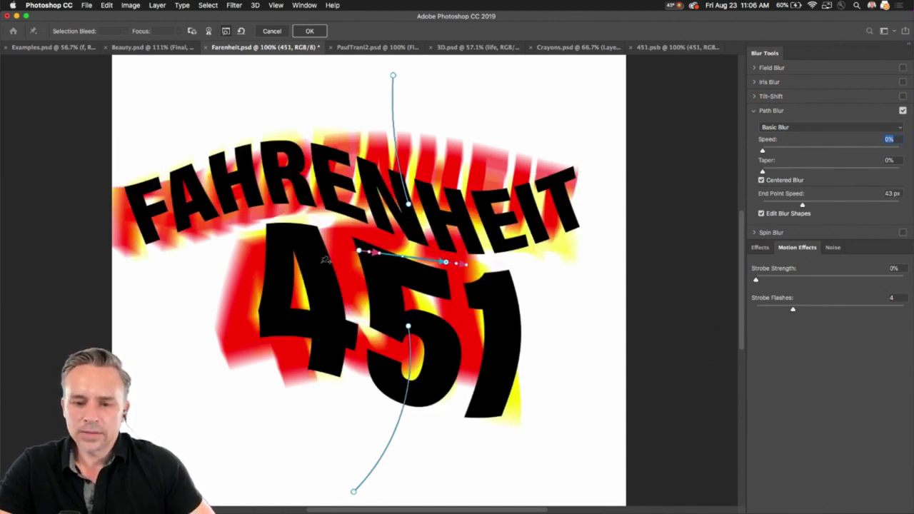
pyautogui.moveTo(359, 254); pyautogui.dragTo(386, 271)
pyautogui.moveTo(444, 263); pyautogui.dragTo(443, 272)
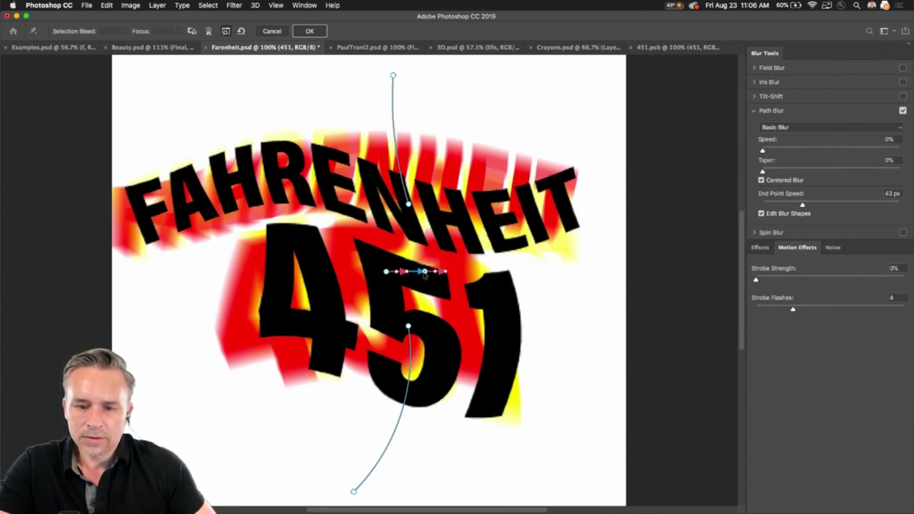
pyautogui.moveTo(387, 269); pyautogui.dragTo(386, 258)
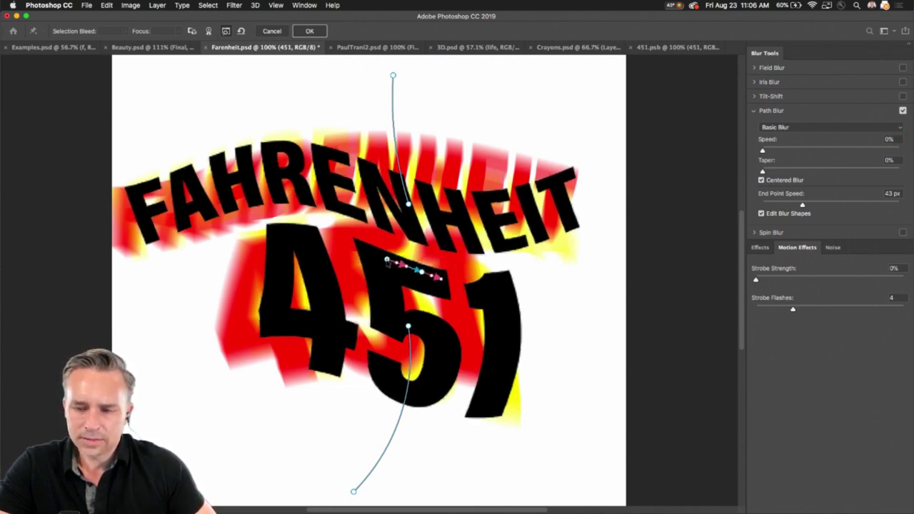
pyautogui.moveTo(408, 327); pyautogui.dragTo(440, 261)
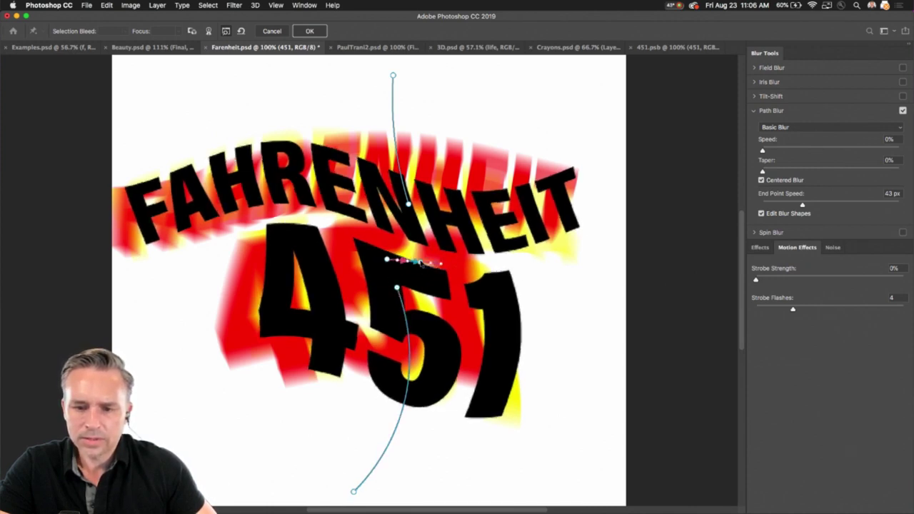
pyautogui.click(763, 150)
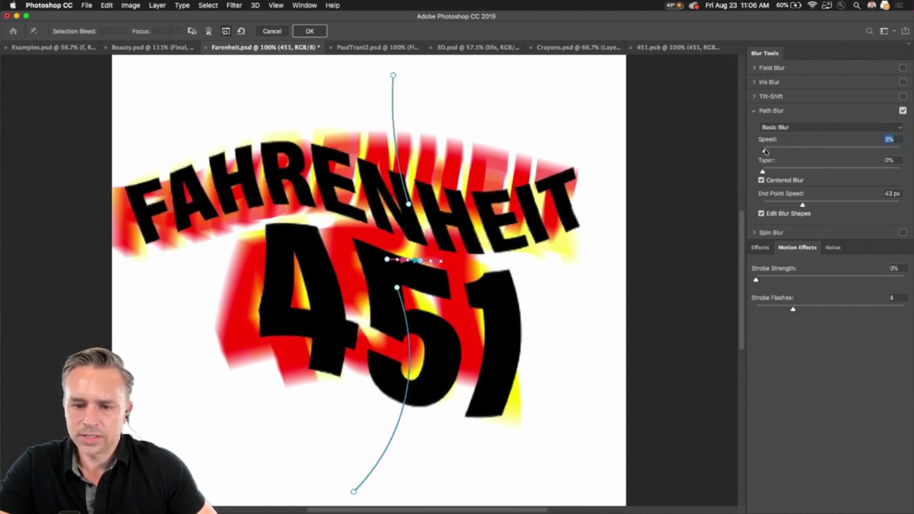
pyautogui.moveTo(765, 150); pyautogui.dragTo(772, 152)
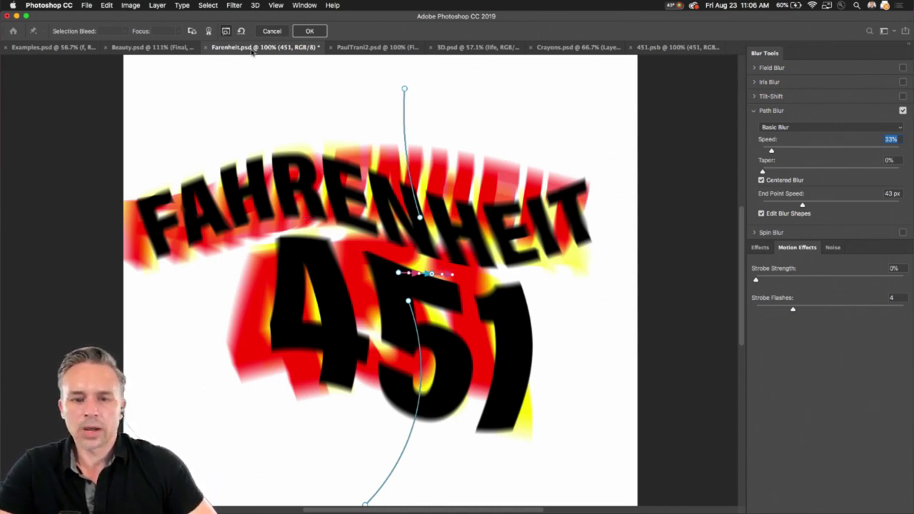
pyautogui.click(309, 32)
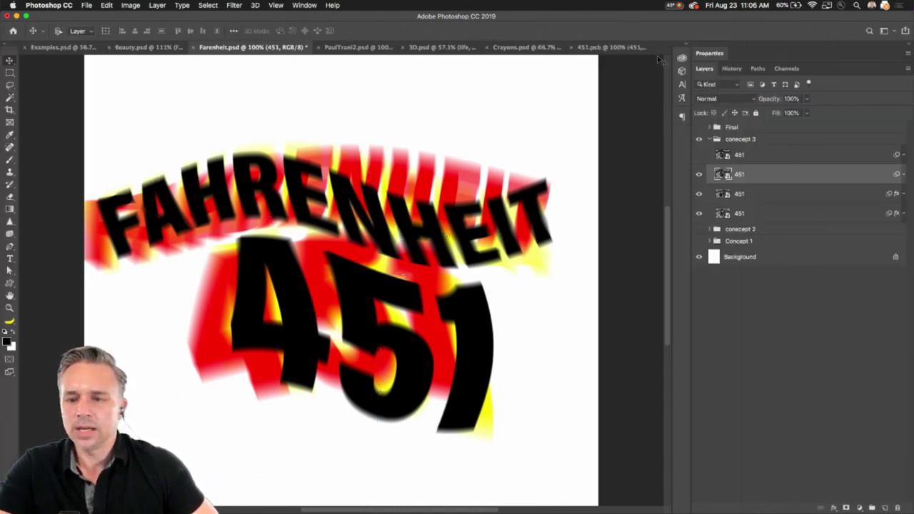
pyautogui.click(684, 46)
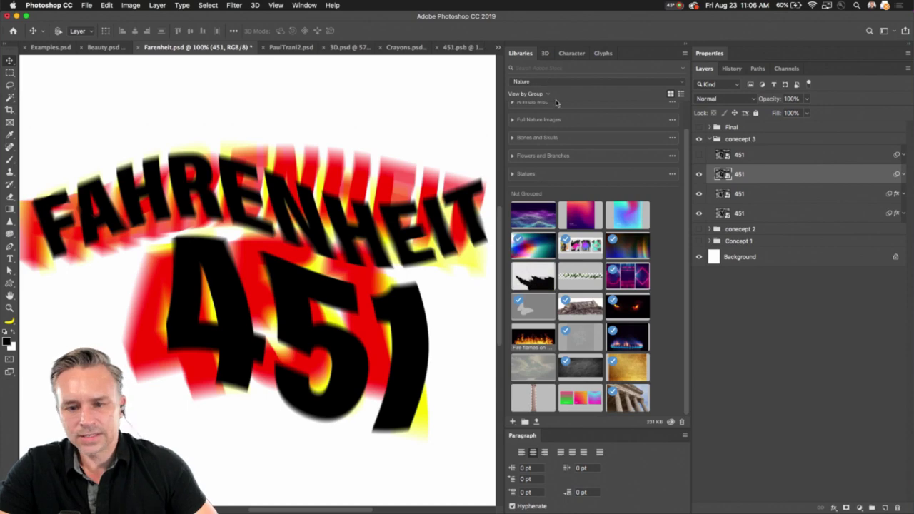
# Browse the Misc and Nature libraries and place the abstract colorful rays image on the canvas
pyautogui.click(538, 85)
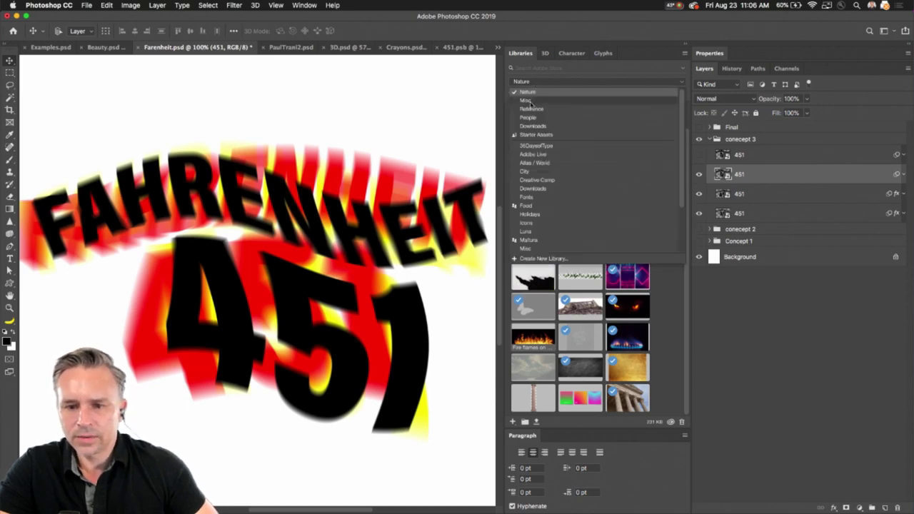
pyautogui.click(543, 143)
pyautogui.scroll(-5, 597, 277)
pyautogui.scroll(-8, 596, 277)
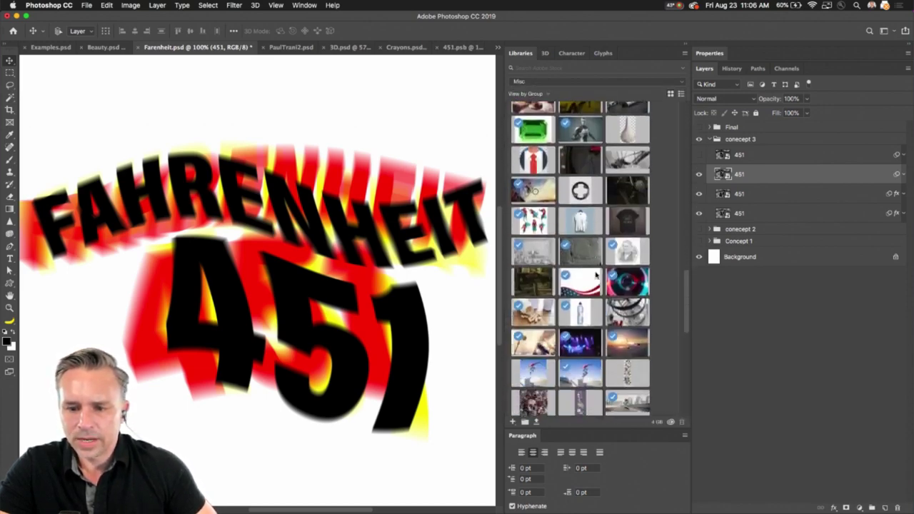
pyautogui.scroll(15, 597, 278)
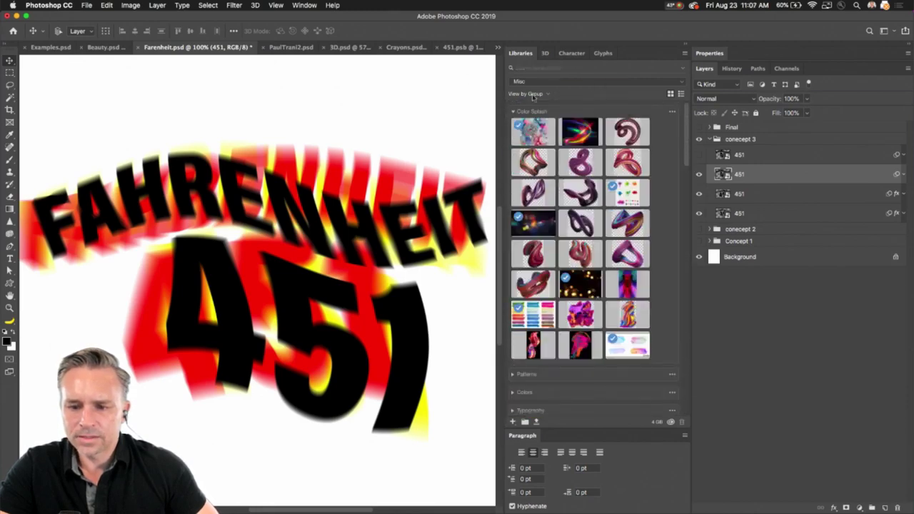
pyautogui.click(573, 82)
pyautogui.click(557, 103)
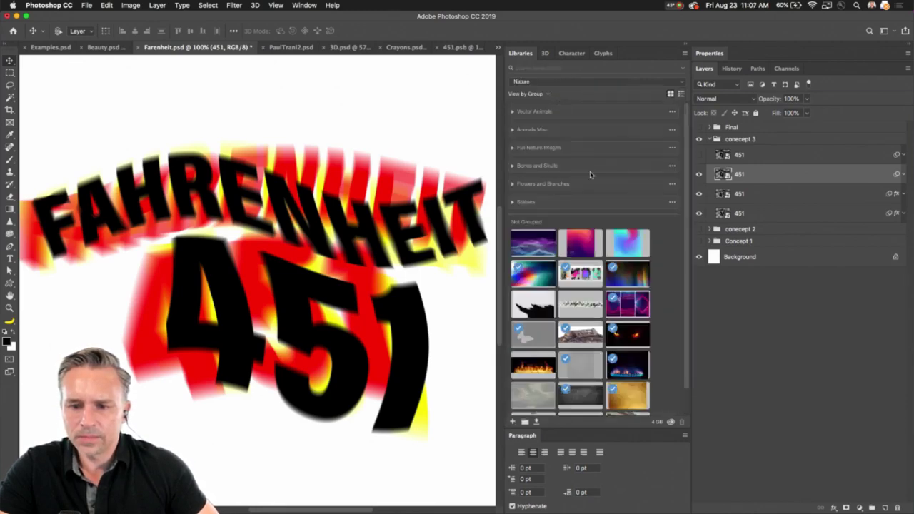
pyautogui.scroll(-2, 596, 302)
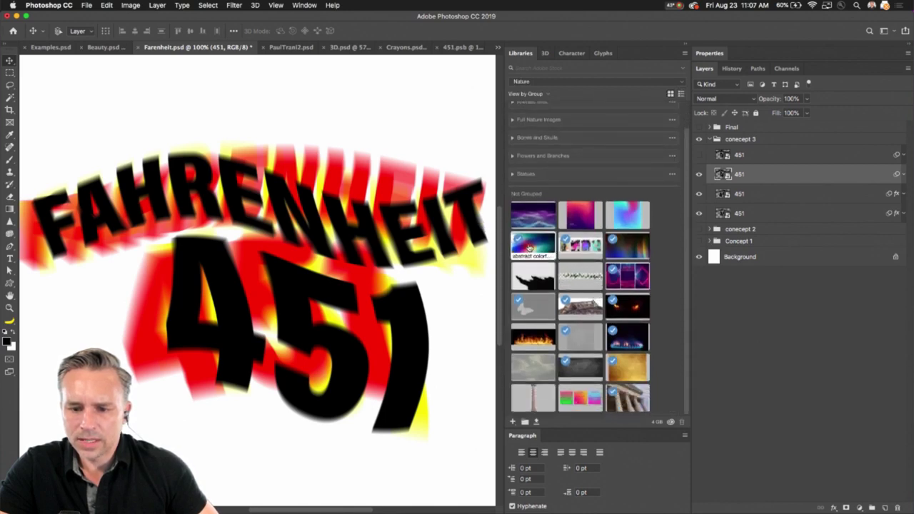
pyautogui.moveTo(532, 249); pyautogui.dragTo(217, 127)
pyautogui.press('Return')
# Rotate the rays image about -93.75°, scale it to roughly 53%, and position it over the lettering
pyautogui.click(682, 45)
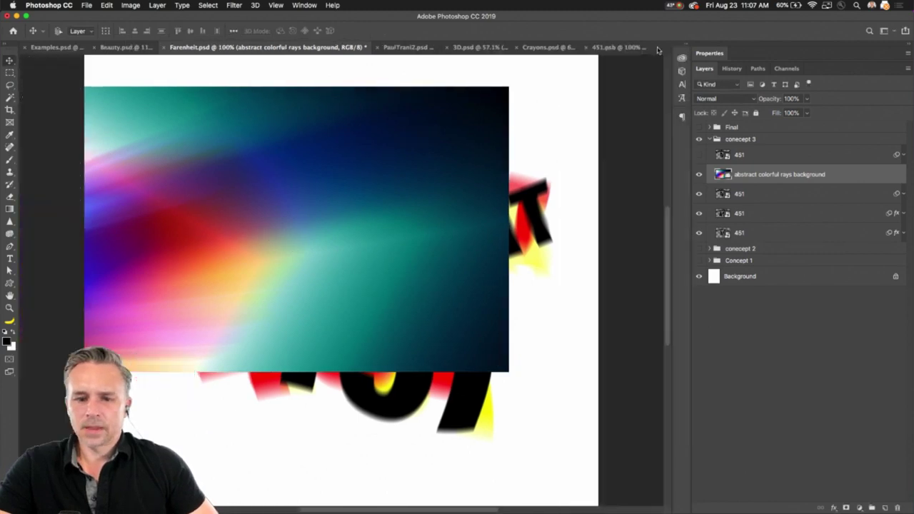
pyautogui.moveTo(191, 230); pyautogui.dragTo(302, 250)
pyautogui.press('super+t')
pyautogui.moveTo(105, 107); pyautogui.dragTo(253, 429)
pyautogui.moveTo(496, 231); pyautogui.dragTo(703, 204)
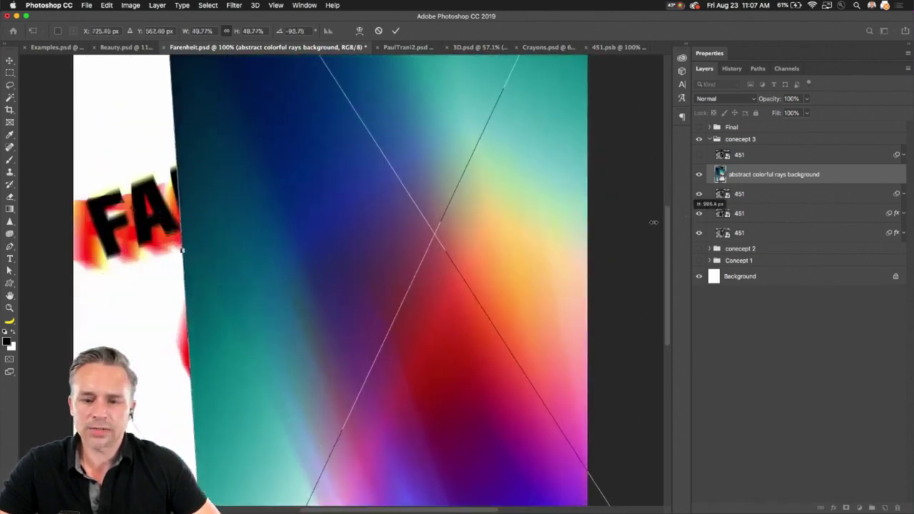
pyautogui.moveTo(395, 259); pyautogui.dragTo(266, 234)
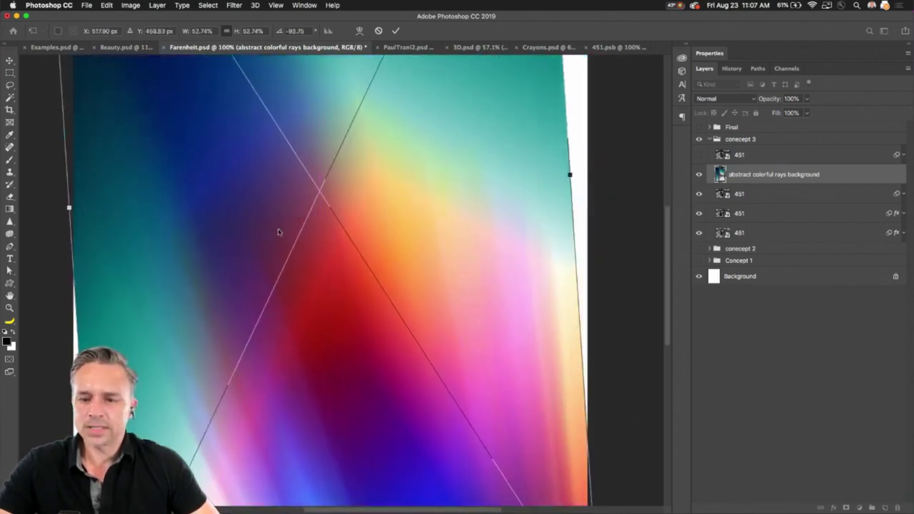
pyautogui.press('Return')
pyautogui.click(729, 100)
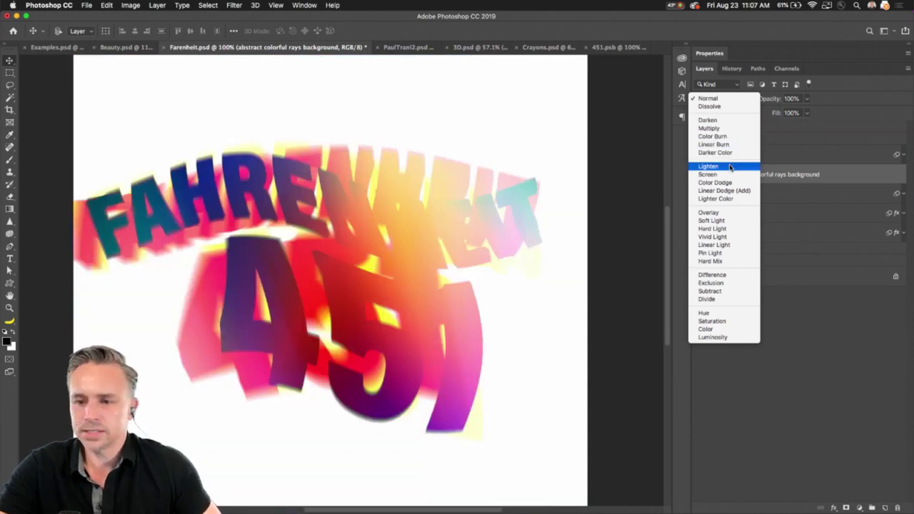
# Set the abstract colorful rays layer's blend mode to Screen
pyautogui.click(732, 175)
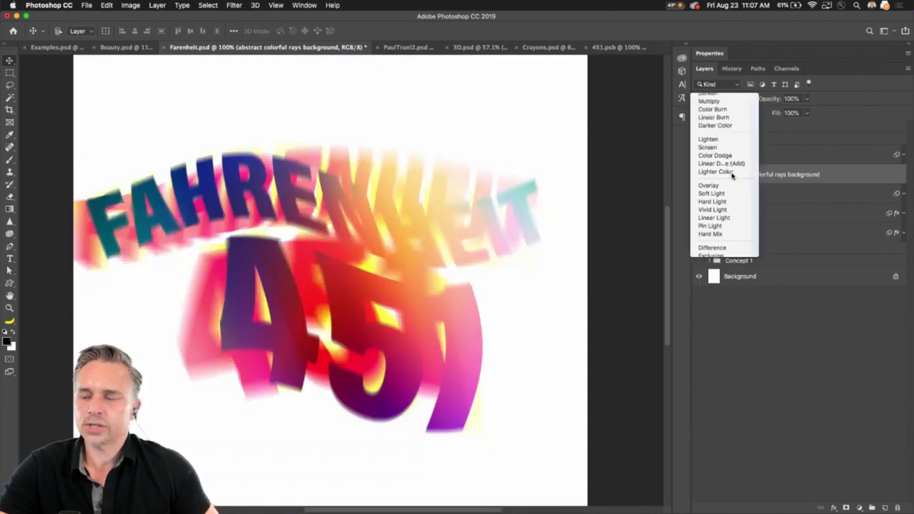
pyautogui.moveTo(205, 247)
pyautogui.mouseDown()
pyautogui.moveTo(222, 229)
pyautogui.moveTo(209, 242)
pyautogui.mouseUp()
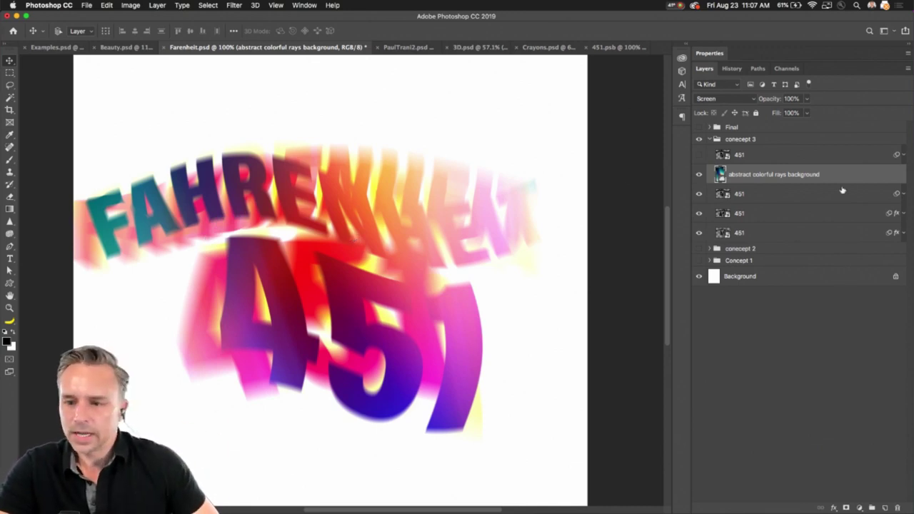
# Mask the rays layer and paint black over ENHEIT, the 4 and 5 with a 175–250 brush
pyautogui.click(846, 508)
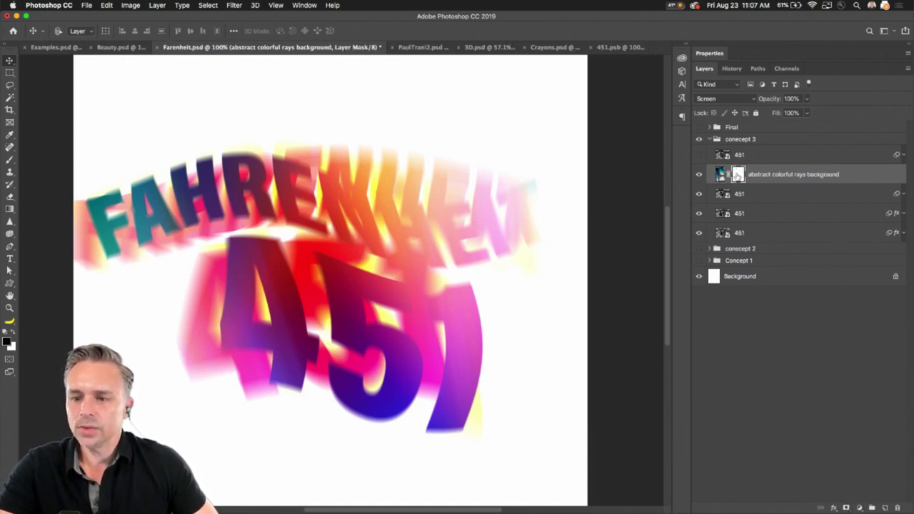
pyautogui.press('b')
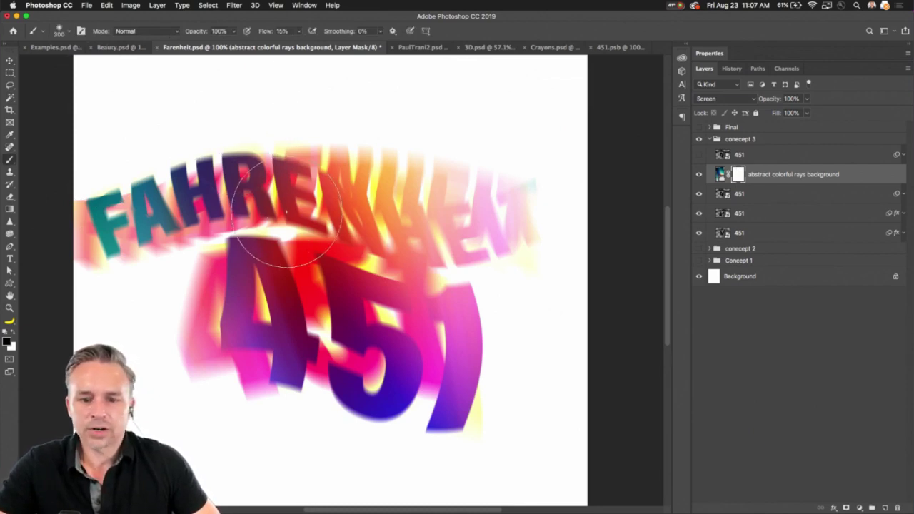
pyautogui.press(']')
pyautogui.moveTo(339, 232); pyautogui.dragTo(266, 256)
pyautogui.press('[')
pyautogui.press('[')
pyautogui.moveTo(343, 228); pyautogui.dragTo(546, 258)
pyautogui.moveTo(300, 236)
pyautogui.mouseDown()
pyautogui.moveTo(180, 240)
pyautogui.moveTo(470, 295)
pyautogui.moveTo(358, 286)
pyautogui.moveTo(447, 189)
pyautogui.moveTo(457, 236)
pyautogui.moveTo(514, 243)
pyautogui.mouseUp()
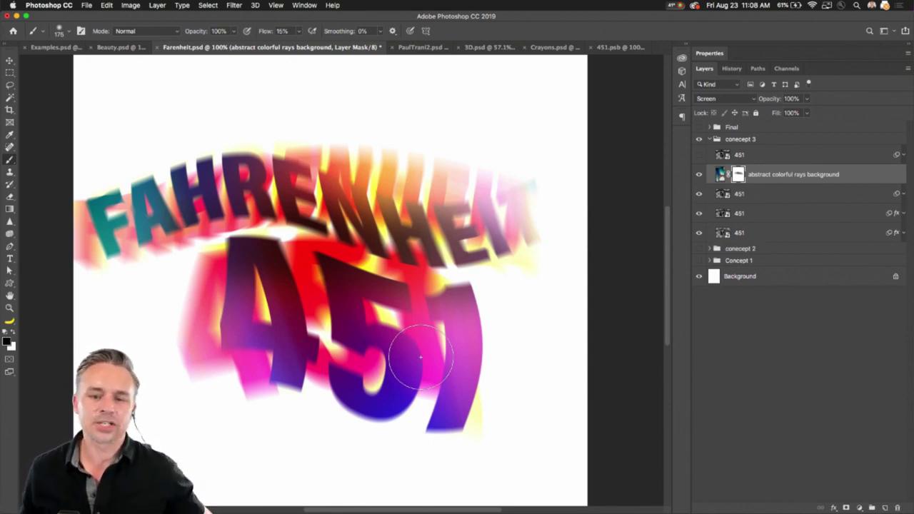
pyautogui.press('l')
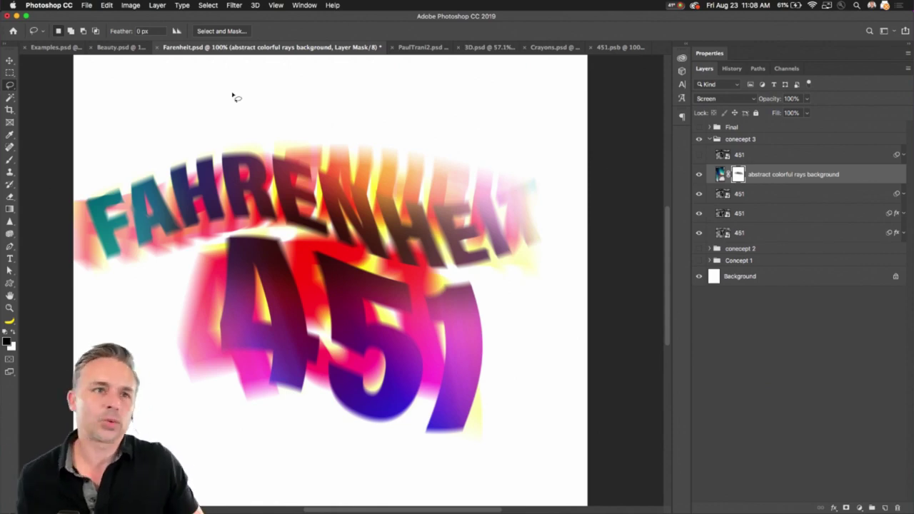
# Show the Examples.psd collage full screen and back, then launch Adobe Dimension from the Dock
pyautogui.click(40, 48)
pyautogui.press('f')
pyautogui.press('f')
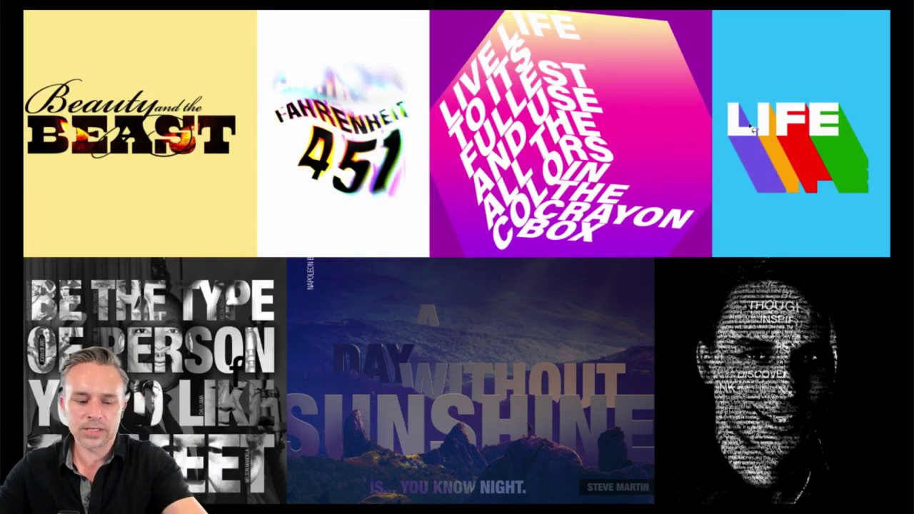
pyautogui.press('f')
pyautogui.moveTo(252, 510)
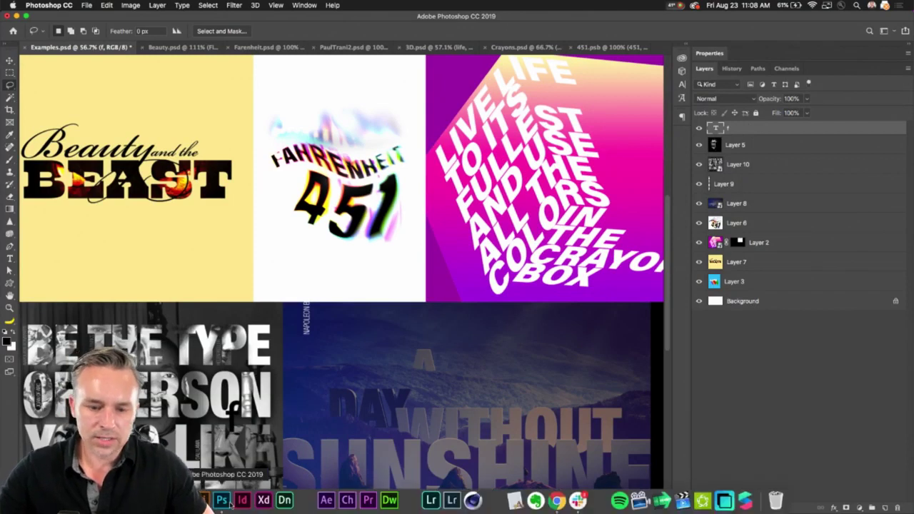
pyautogui.click(285, 501)
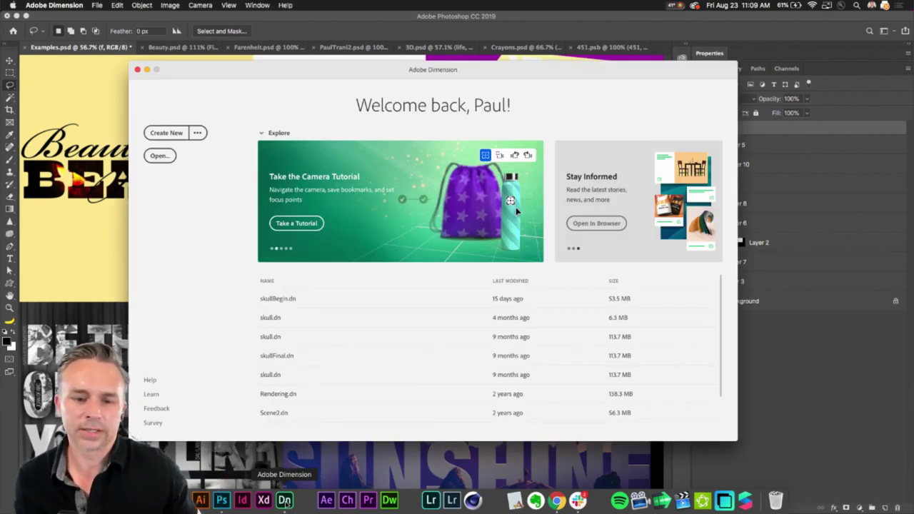
pyautogui.click(298, 298)
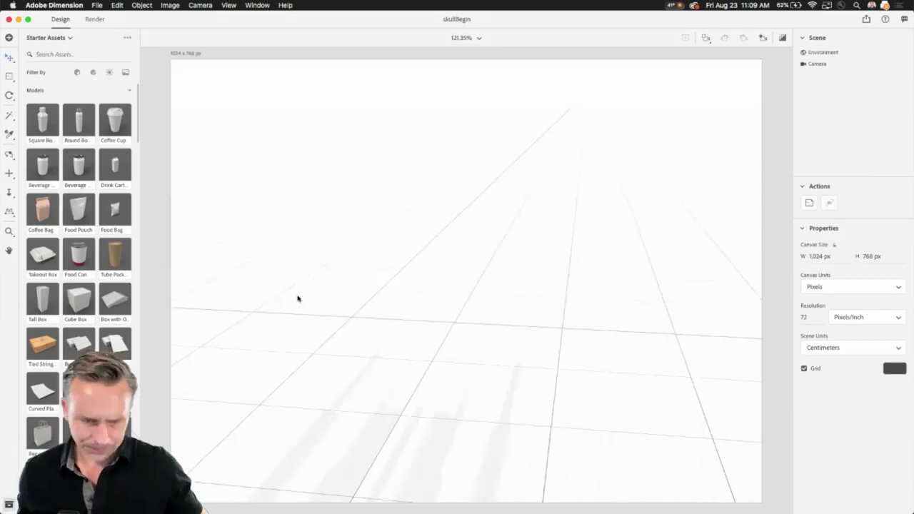
pyautogui.click(56, 40)
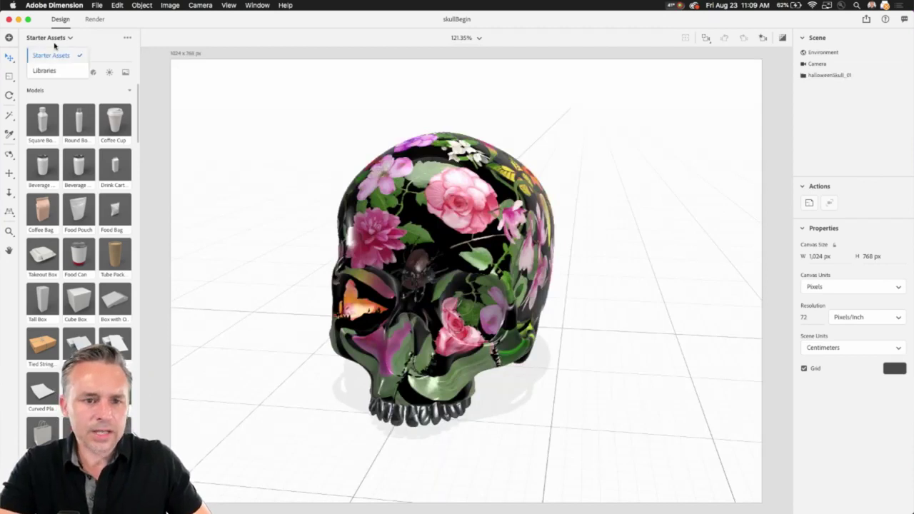
pyautogui.click(42, 70)
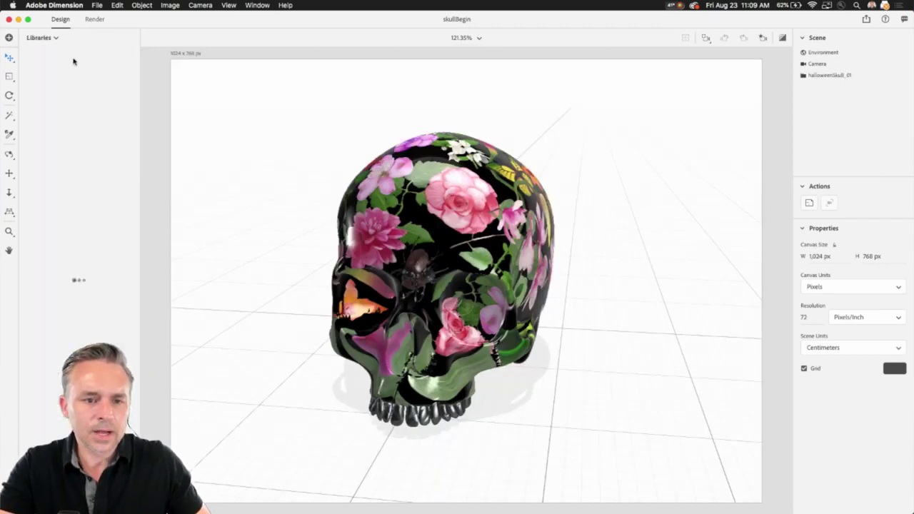
pyautogui.click(333, 198)
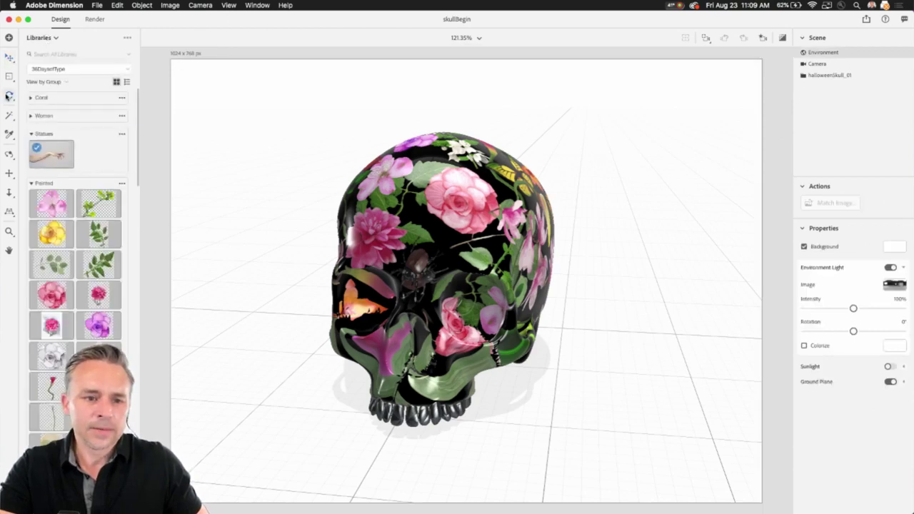
pyautogui.click(9, 154)
pyautogui.moveTo(380, 332); pyautogui.dragTo(464, 340)
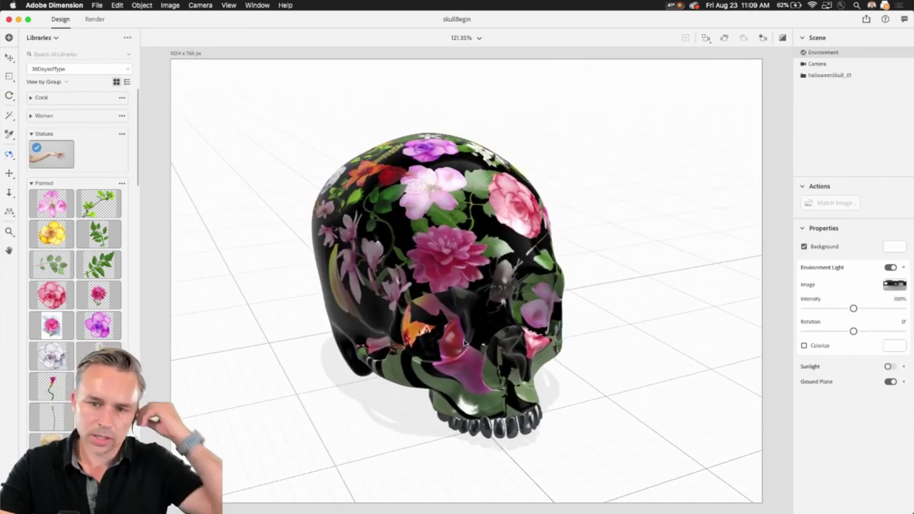
pyautogui.click(55, 5)
pyautogui.click(49, 39)
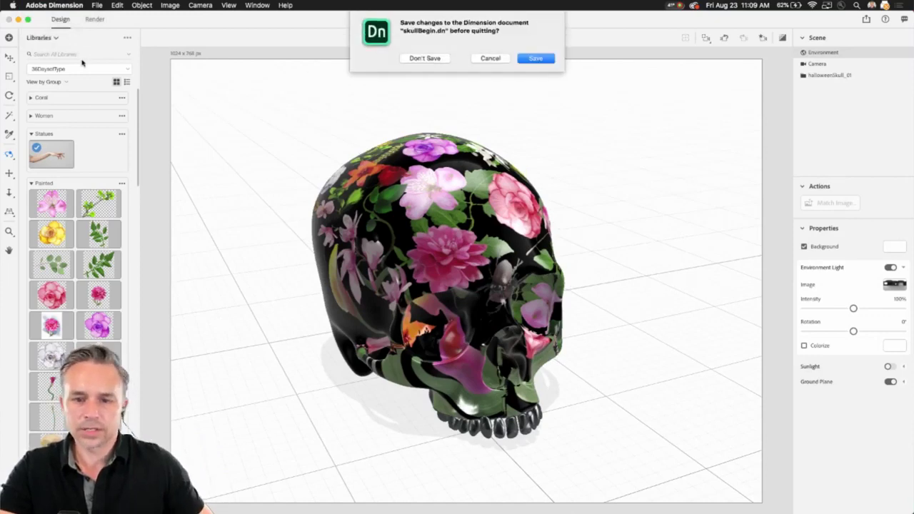
pyautogui.click(417, 61)
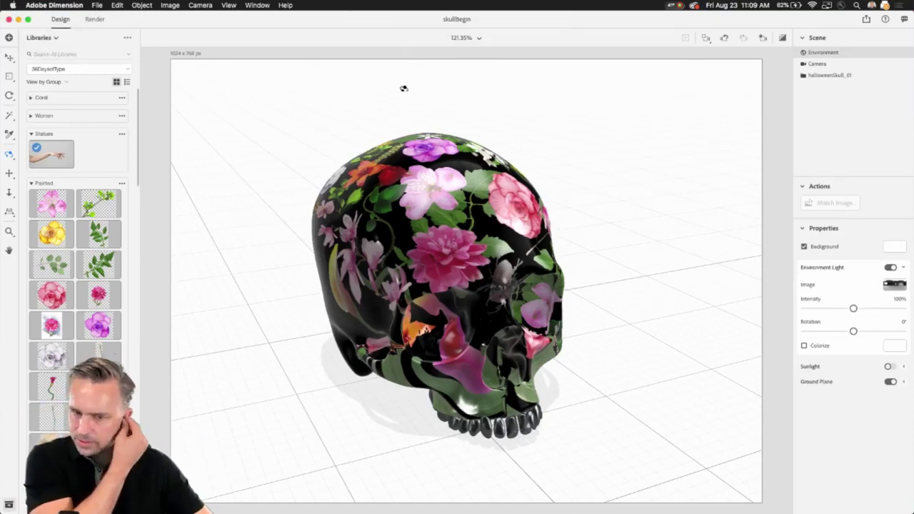
# Zoom into the LIFE artwork, then switch to 3D.psd and leave the 3D overlay
pyautogui.press('v')
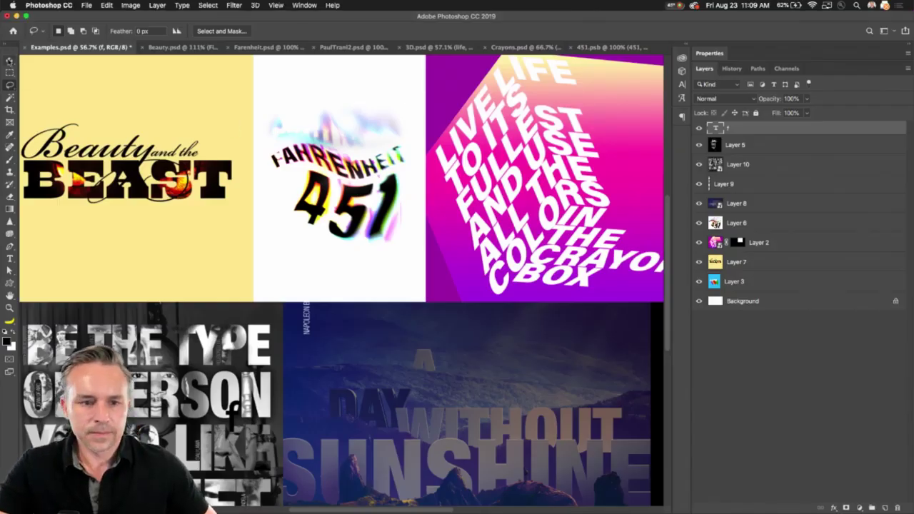
pyautogui.hscroll(5, 245, 194)
pyautogui.hscroll(3, 212, 227)
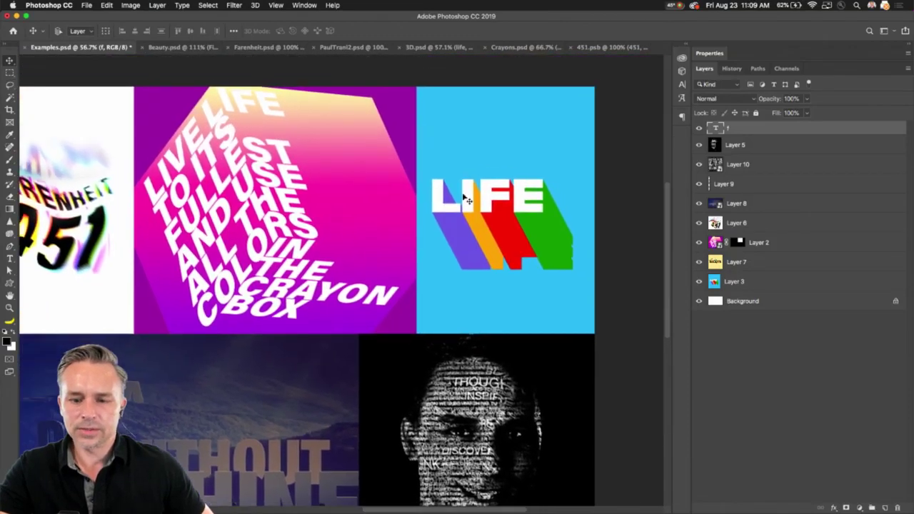
pyautogui.scroll(3, 347, 225)
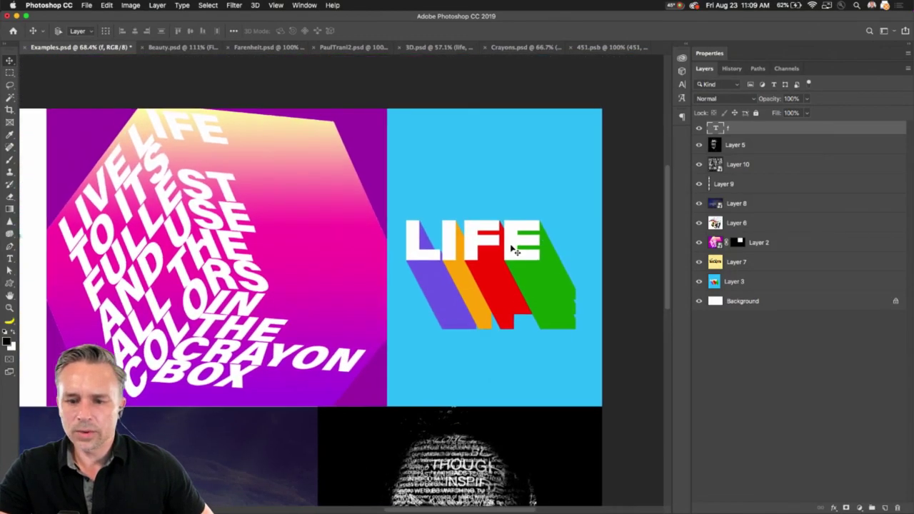
pyautogui.scroll(3, 414, 249)
pyautogui.scroll(2, 541, 275)
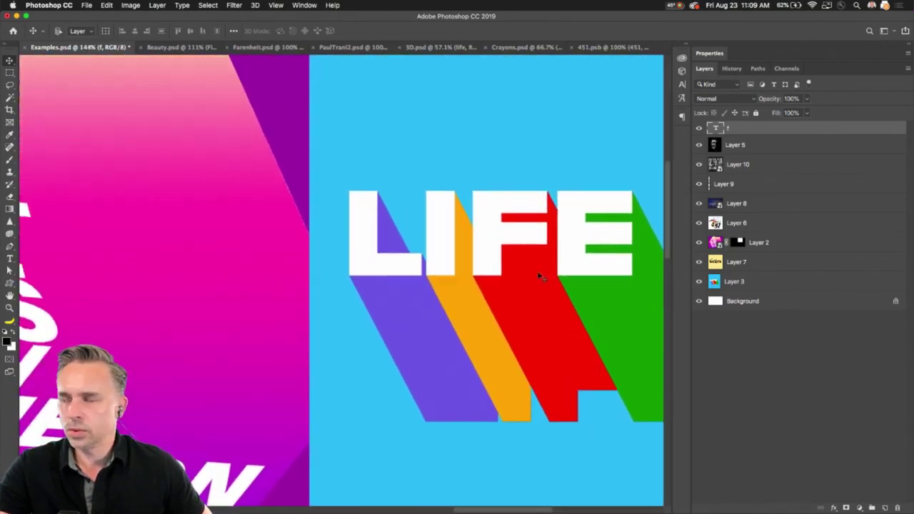
pyautogui.scroll(2, 414, 260)
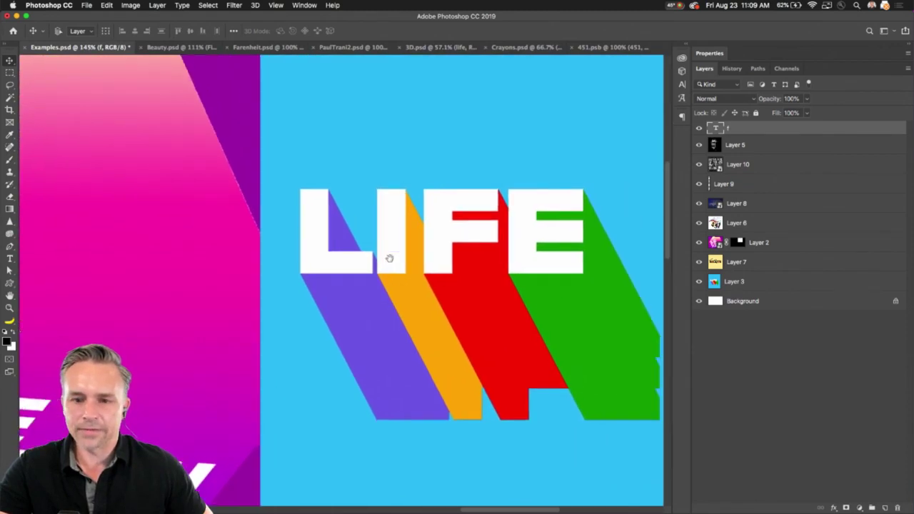
pyautogui.click(427, 47)
pyautogui.press('m')
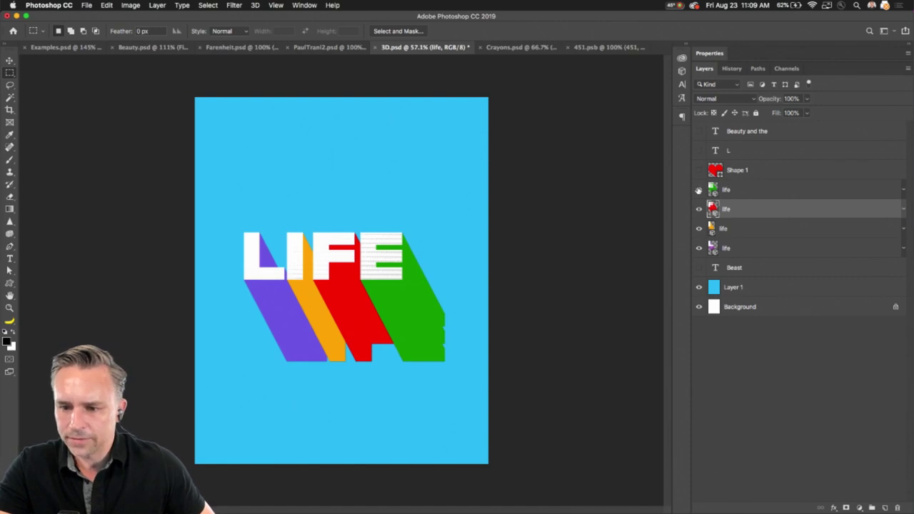
# Hide the four life layers, show the white L layer and move it to the canvas's left
pyautogui.moveTo(699, 190); pyautogui.dragTo(699, 255)
pyautogui.click(757, 274)
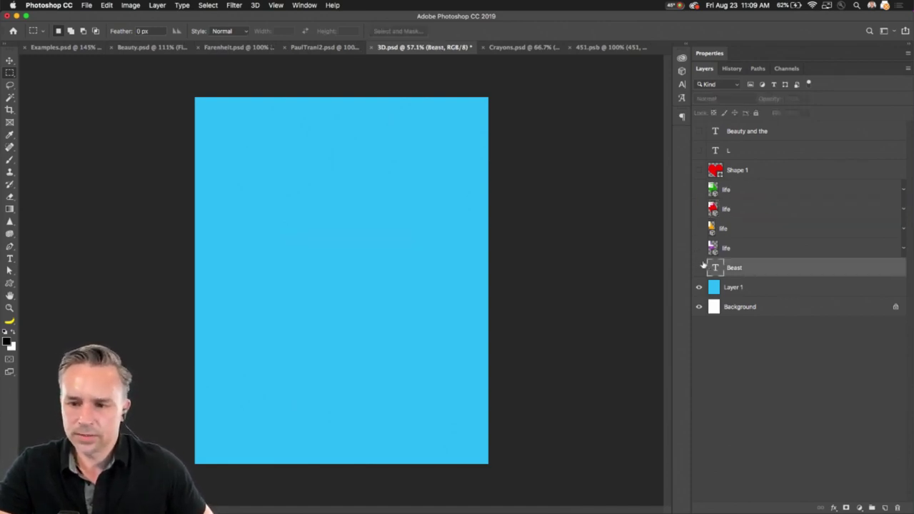
pyautogui.click(699, 150)
pyautogui.click(728, 151)
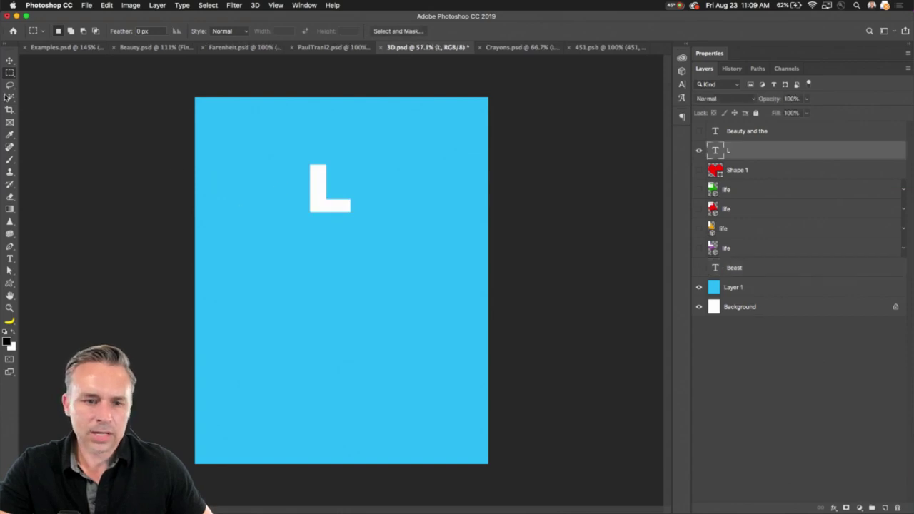
pyautogui.click(9, 61)
pyautogui.moveTo(349, 238); pyautogui.dragTo(245, 302)
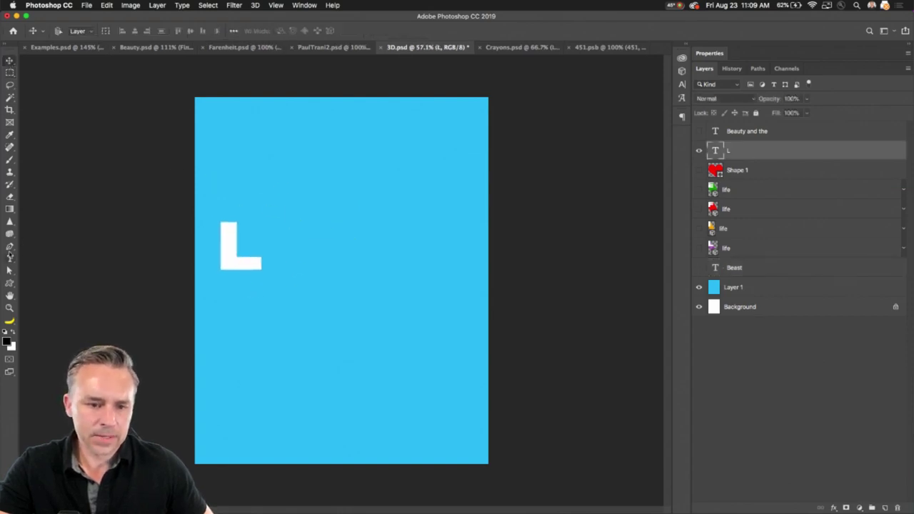
# Add 'IFE' after the L to spell LIFE and move it toward the canvas centre
pyautogui.click(9, 258)
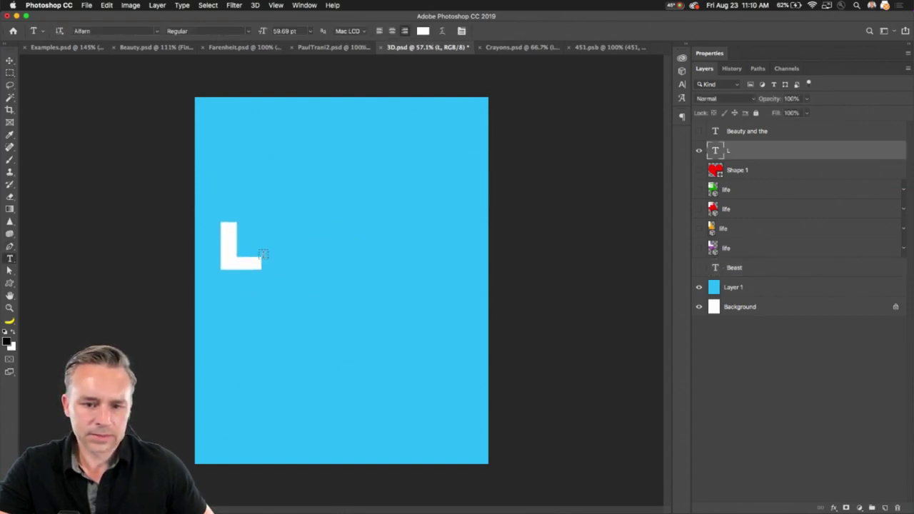
pyautogui.click(255, 255)
pyautogui.write('IFE')
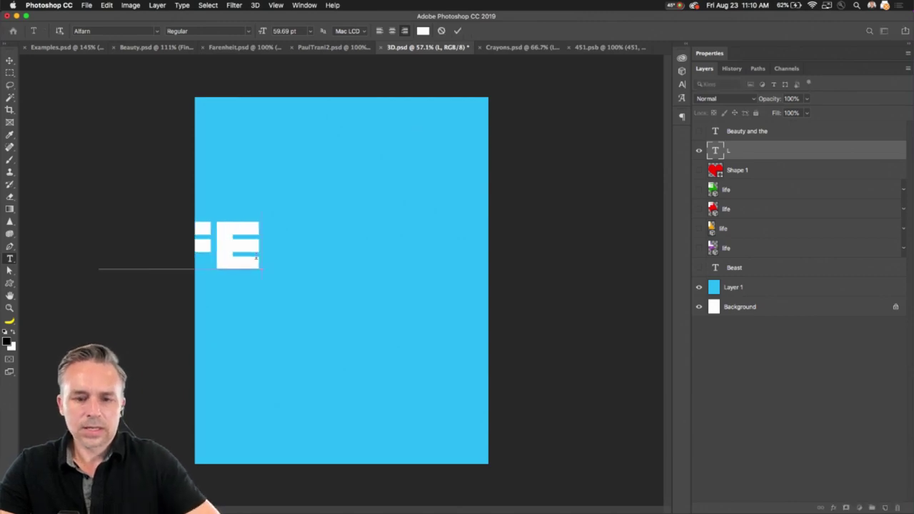
pyautogui.click(10, 61)
pyautogui.moveTo(184, 280); pyautogui.dragTo(338, 286)
# Centre-align the LIFE text and position it in the canvas centre at 100% zoom
pyautogui.click(9, 259)
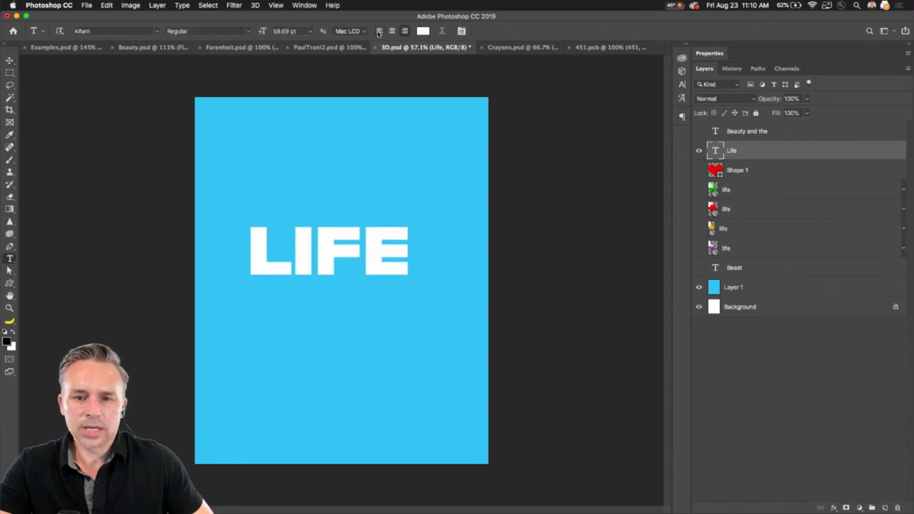
pyautogui.click(391, 31)
pyautogui.click(10, 61)
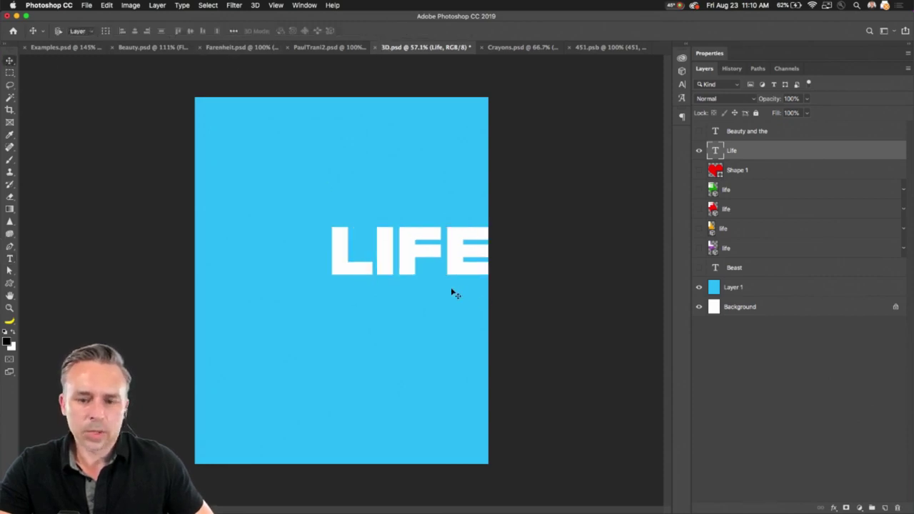
pyautogui.moveTo(399, 271); pyautogui.dragTo(322, 270)
pyautogui.press('super+1')
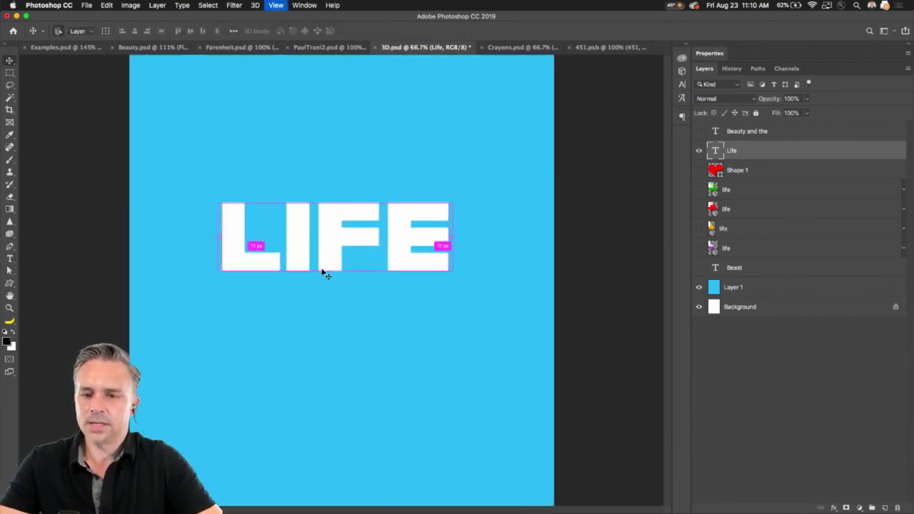
pyautogui.moveTo(318, 255); pyautogui.dragTo(312, 284)
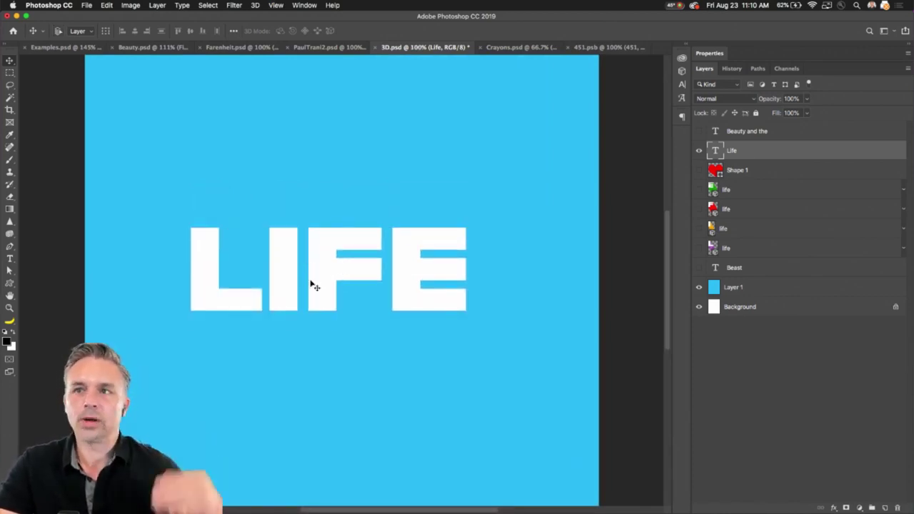
pyautogui.moveTo(317, 285)
pyautogui.mouseDown()
pyautogui.moveTo(307, 266)
pyautogui.moveTo(323, 277)
pyautogui.mouseUp()
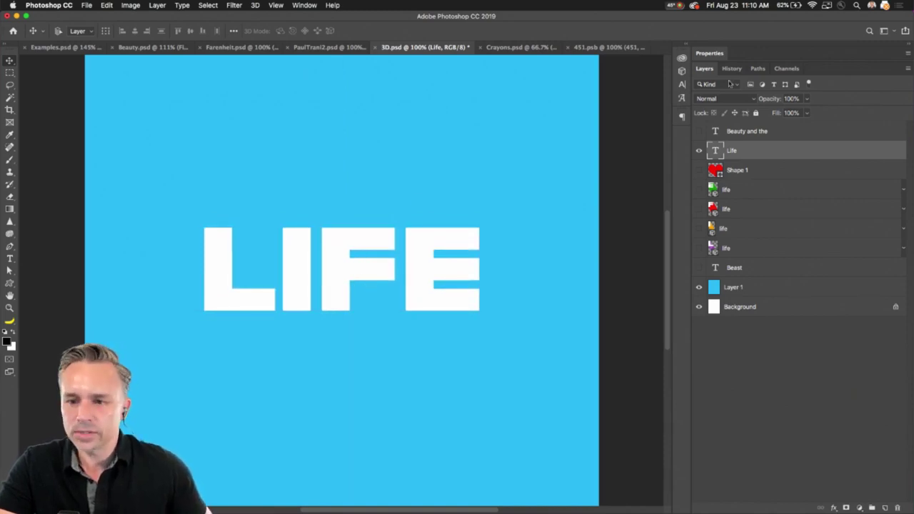
# Check the text layer's properties, then try a duplicate Life layer and delete it
pyautogui.click(710, 54)
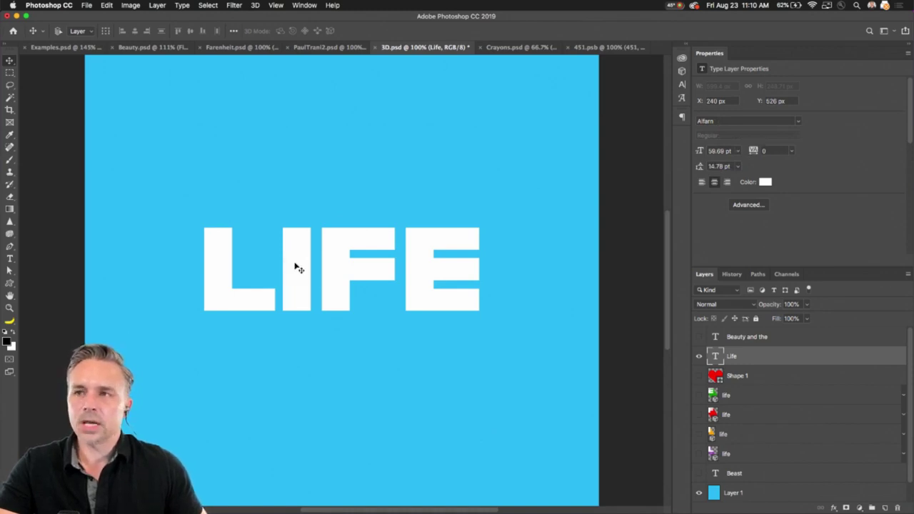
pyautogui.doubleClick(783, 57)
pyautogui.moveTo(768, 150); pyautogui.dragTo(882, 505)
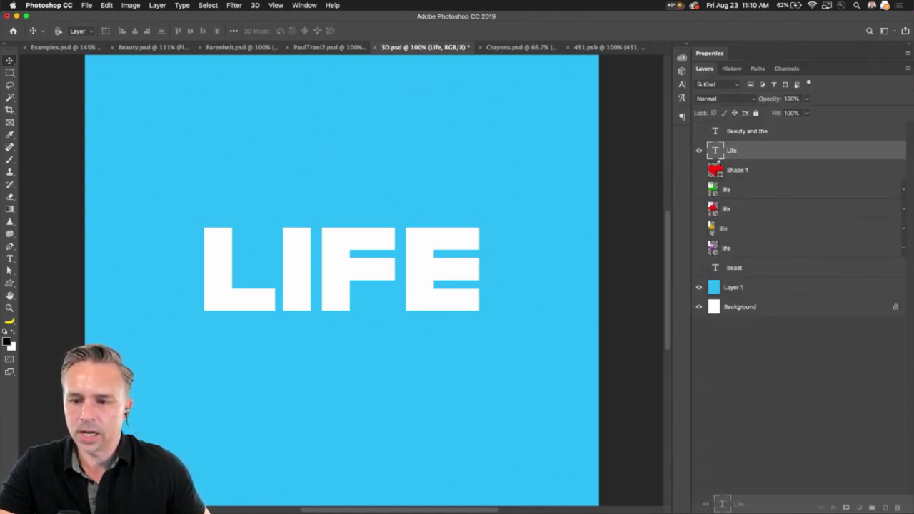
pyautogui.moveTo(292, 292); pyautogui.dragTo(322, 333)
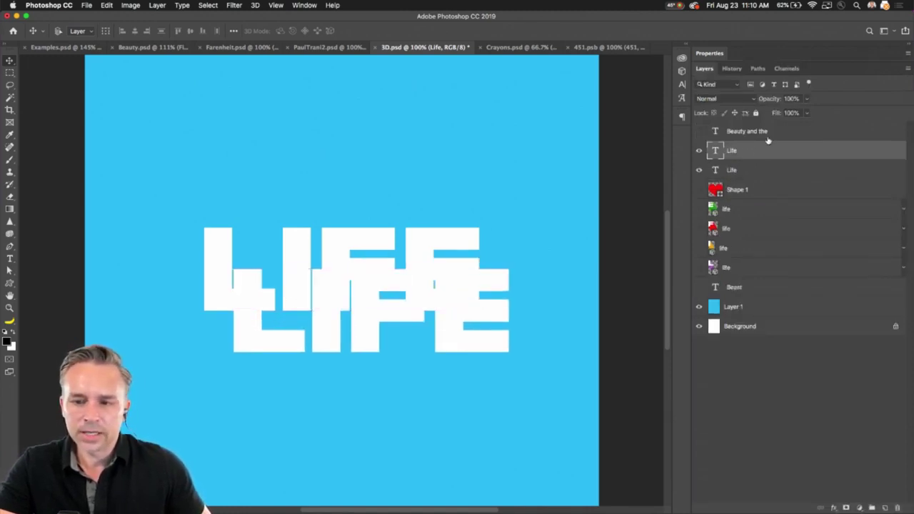
pyautogui.moveTo(759, 155); pyautogui.dragTo(897, 507)
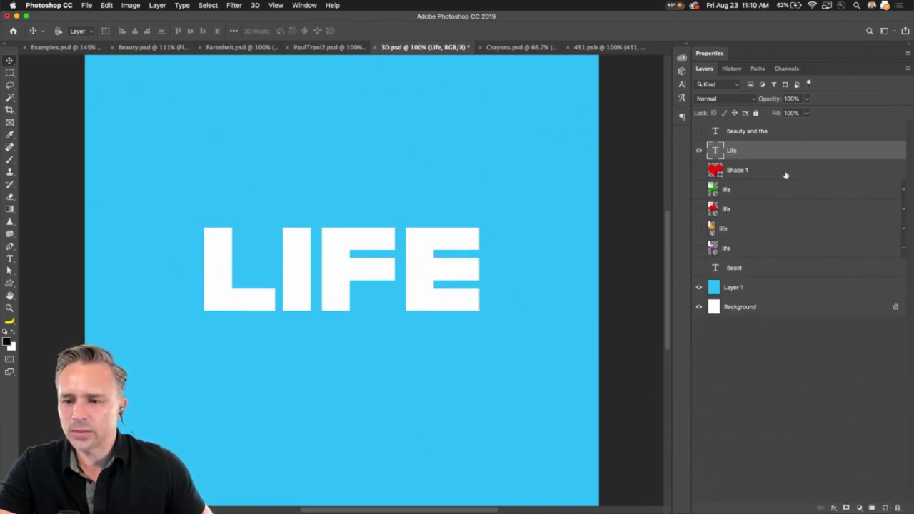
pyautogui.doubleClick(802, 153)
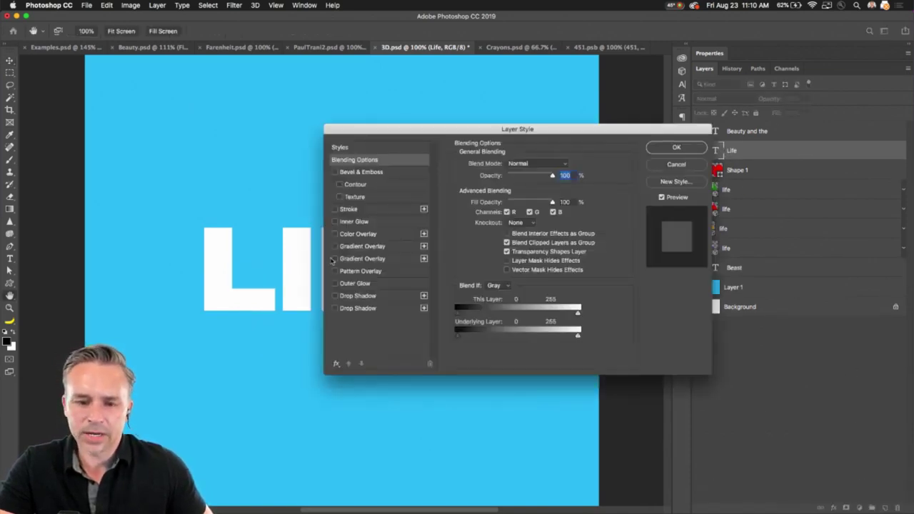
pyautogui.click(334, 296)
pyautogui.click(357, 296)
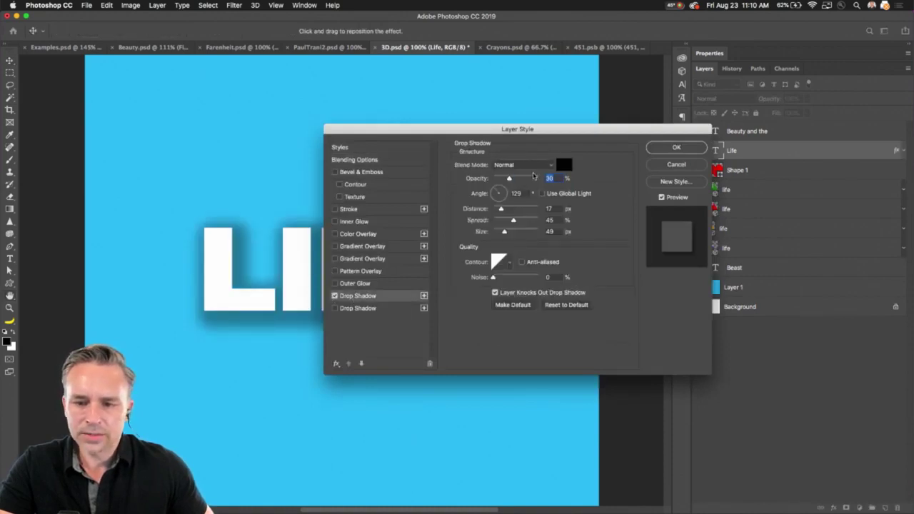
pyautogui.moveTo(514, 210); pyautogui.dragTo(493, 233)
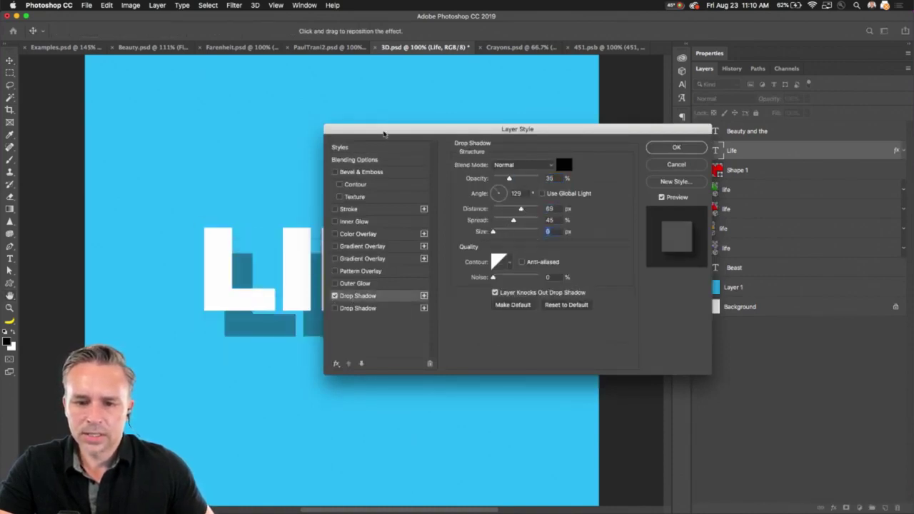
pyautogui.moveTo(384, 130); pyautogui.dragTo(550, 204)
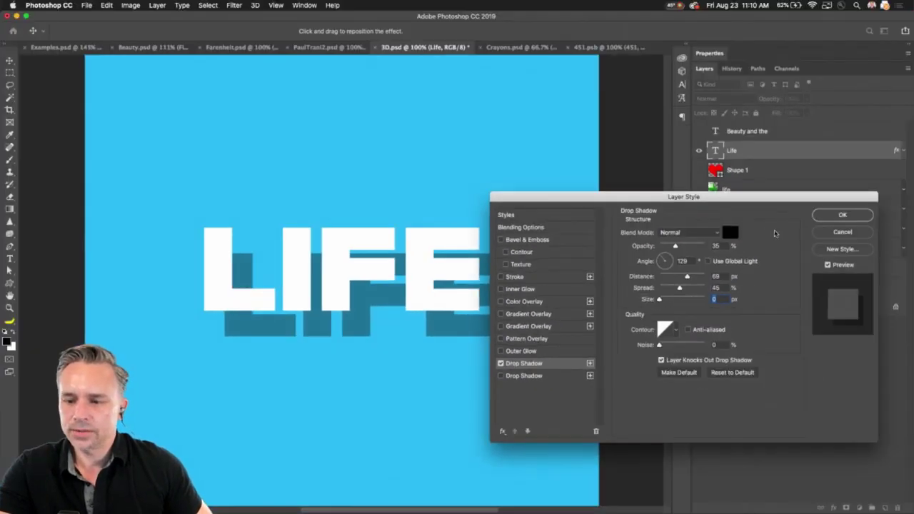
pyautogui.click(842, 231)
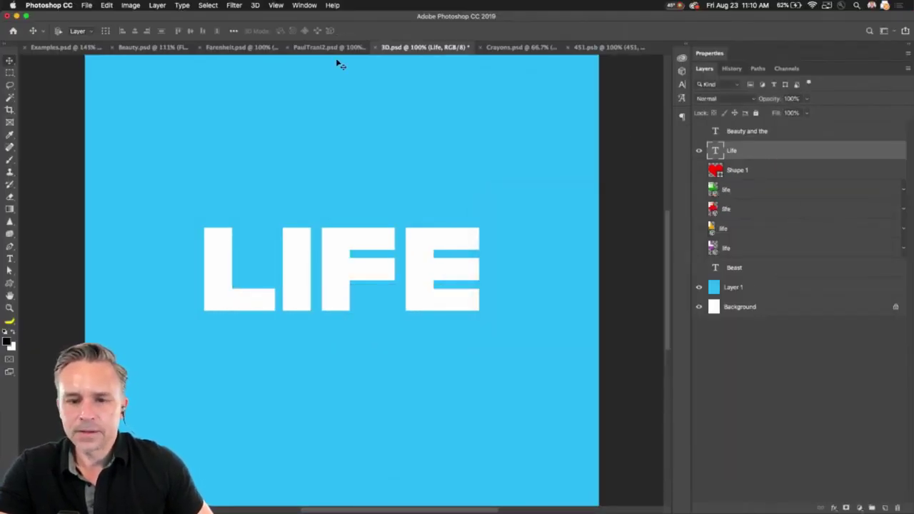
# Create a 3D Extrusion from the Life text layer in the 3D panel
pyautogui.click(688, 45)
pyautogui.click(545, 53)
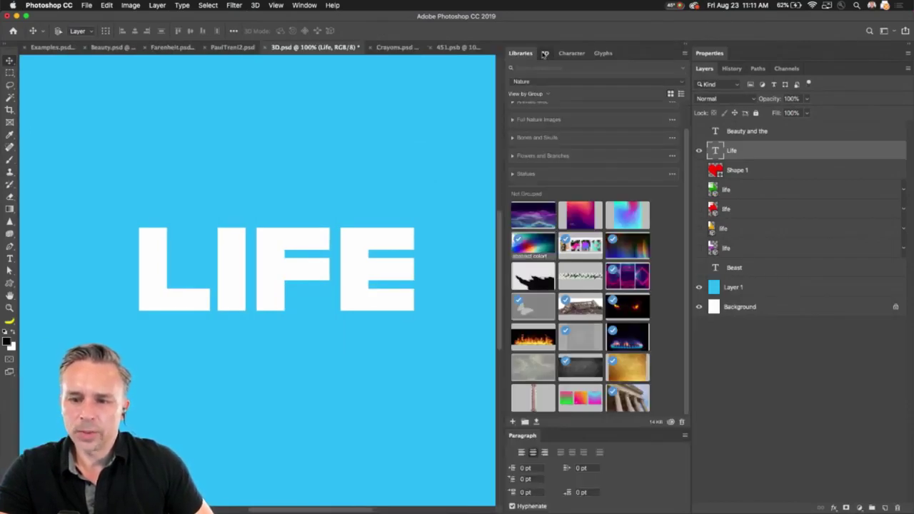
pyautogui.doubleClick(607, 437)
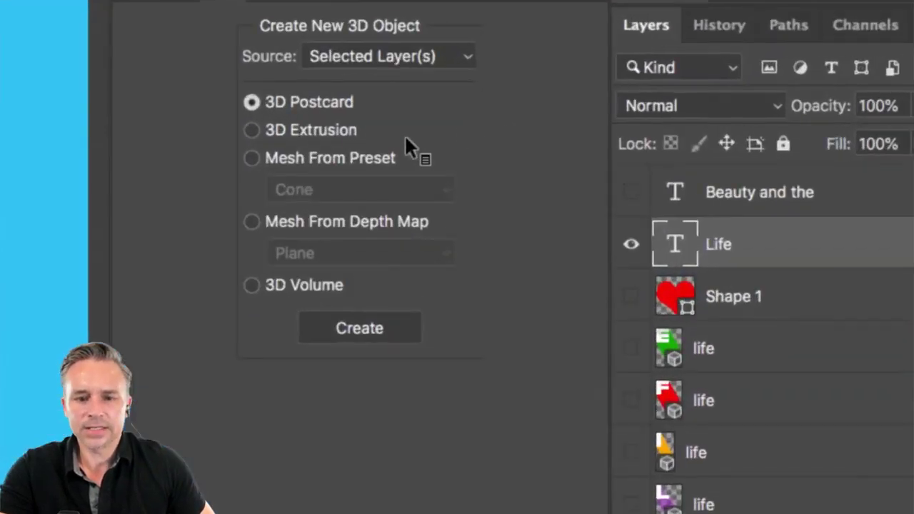
pyautogui.click(251, 130)
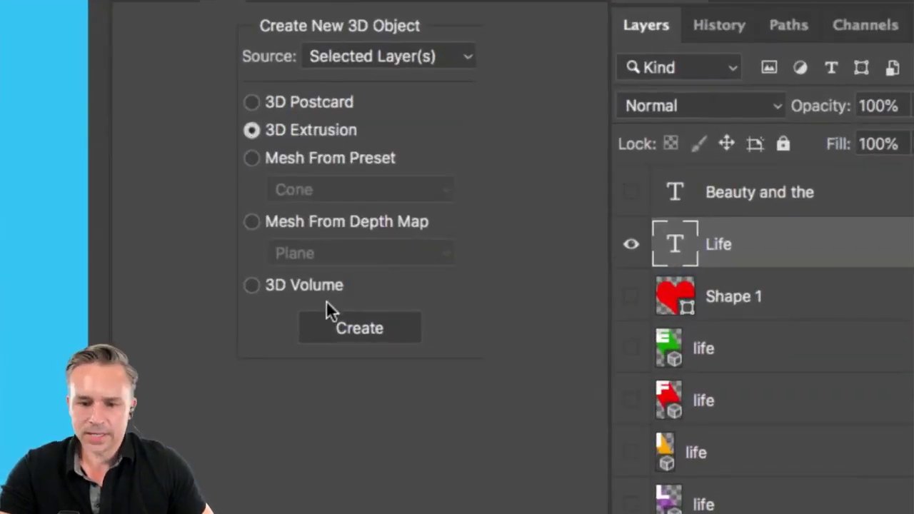
pyautogui.click(338, 330)
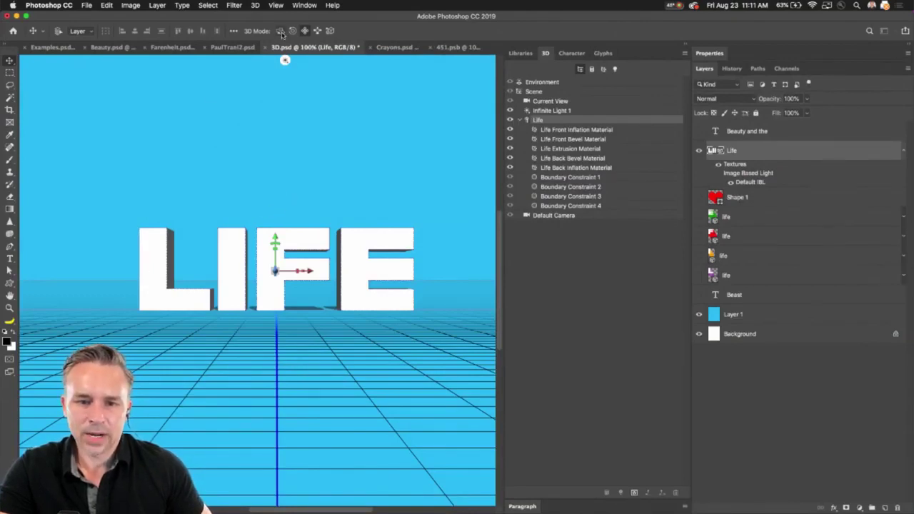
# Rotate the 3D LIFE, undo to before the extrusion, then redo the layer deletion and extrusion
pyautogui.moveTo(261, 334); pyautogui.dragTo(242, 323)
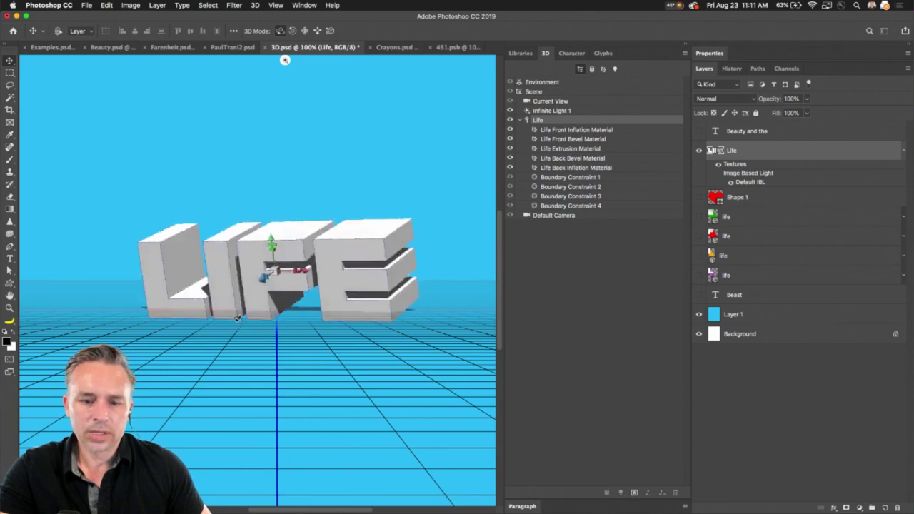
pyautogui.press('super+z')
pyautogui.press('super+z')
pyautogui.press('super+z')
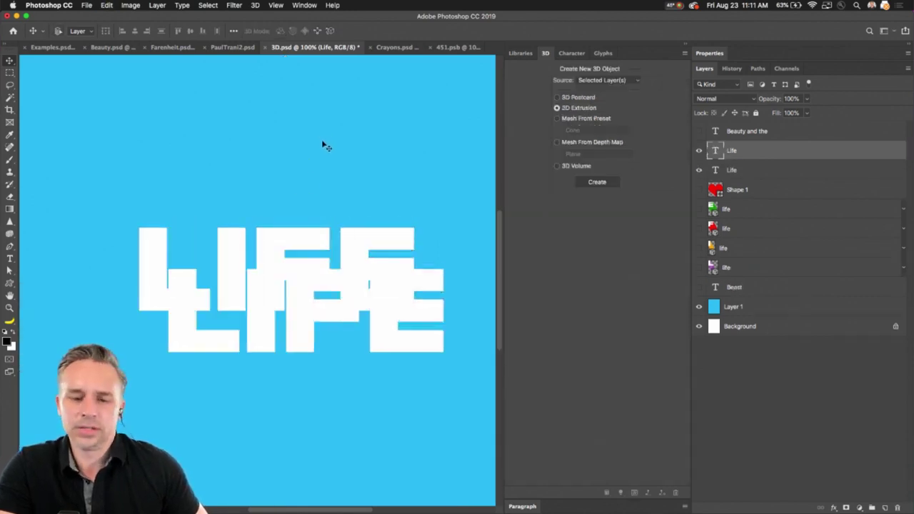
pyautogui.click(107, 5)
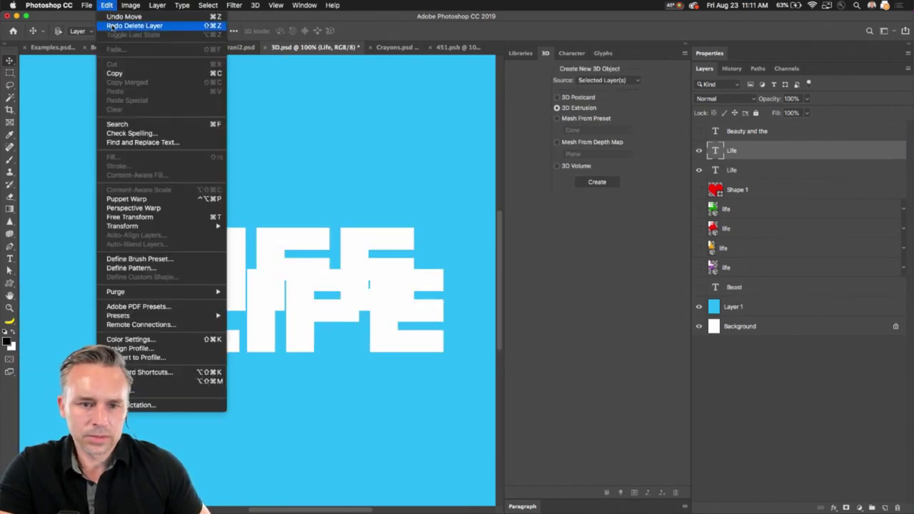
pyautogui.click(111, 27)
pyautogui.click(107, 5)
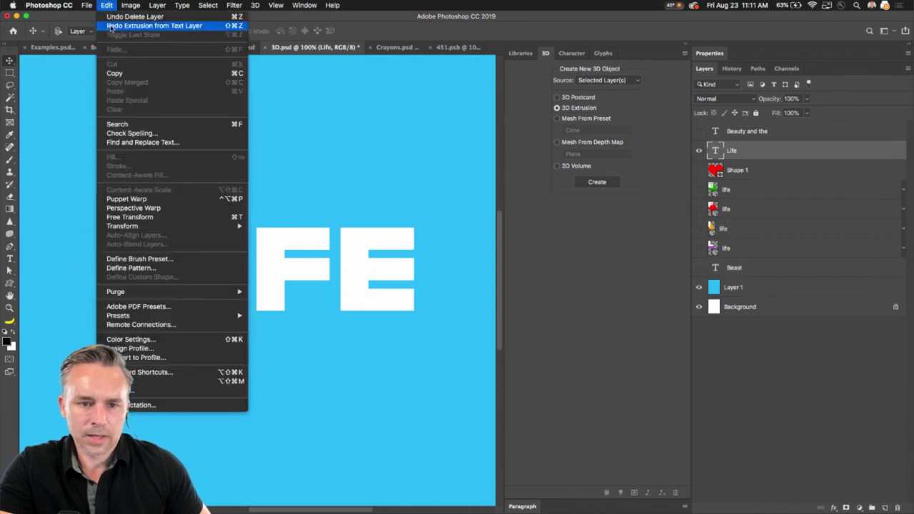
pyautogui.click(110, 29)
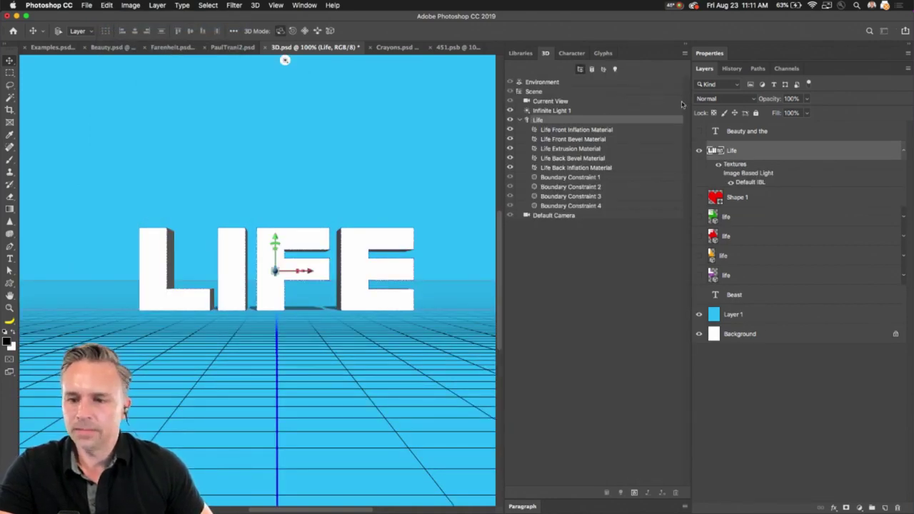
# Select Scene and orbit to look down on LIFE, toggle the ground grid, then select the LIFE mesh
pyautogui.click(547, 94)
pyautogui.moveTo(352, 230); pyautogui.dragTo(332, 247)
pyautogui.press('super+h')
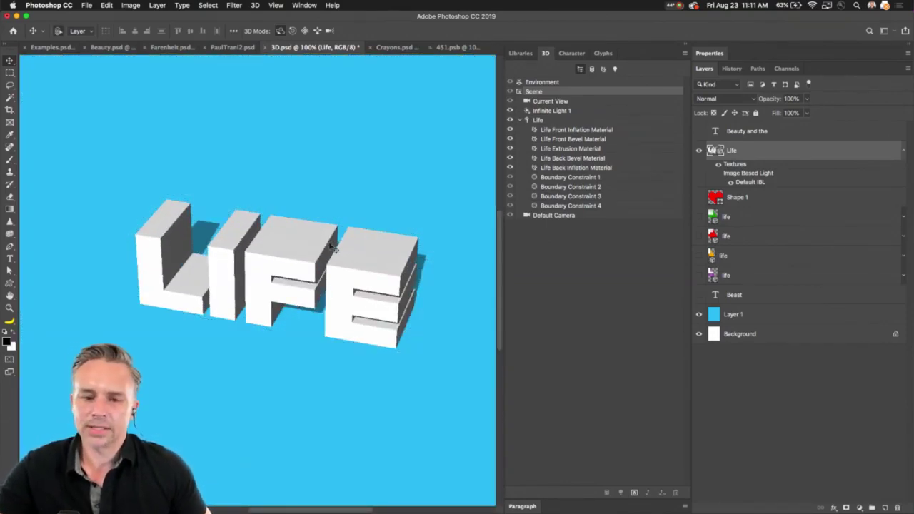
pyautogui.press('super+h')
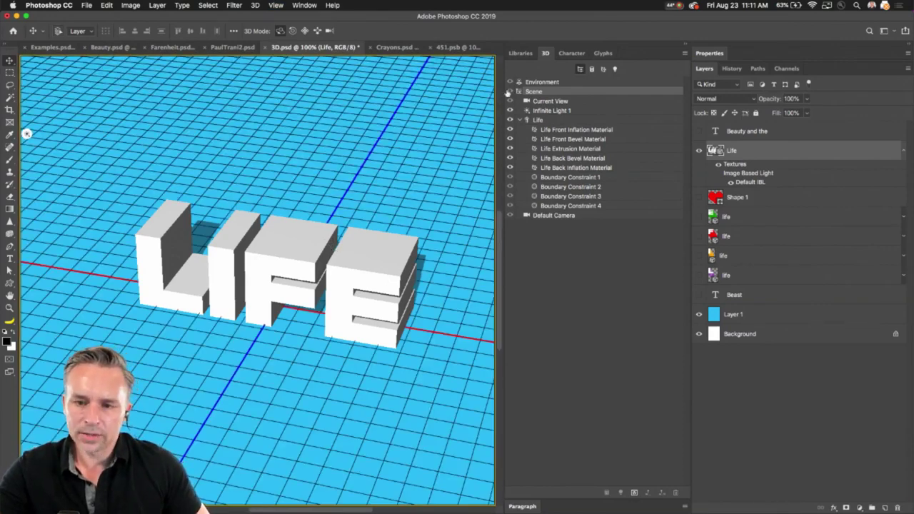
pyautogui.click(551, 83)
pyautogui.click(554, 93)
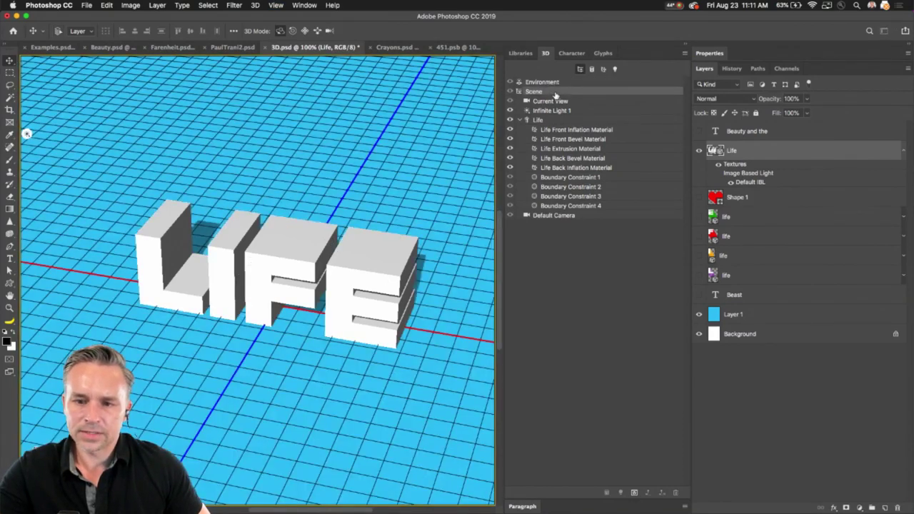
pyautogui.click(581, 120)
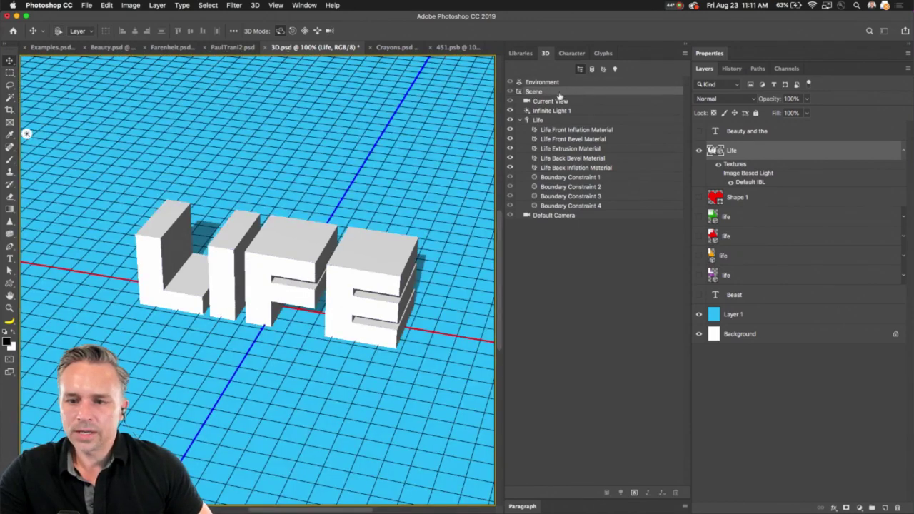
# Browse the scene's render presets and cancel saving a new preset
pyautogui.click(576, 93)
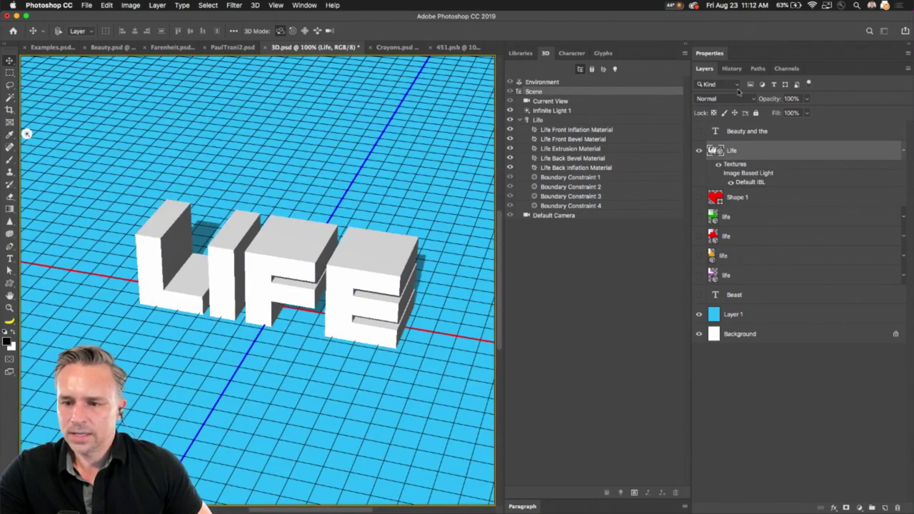
pyautogui.click(709, 54)
pyautogui.click(735, 83)
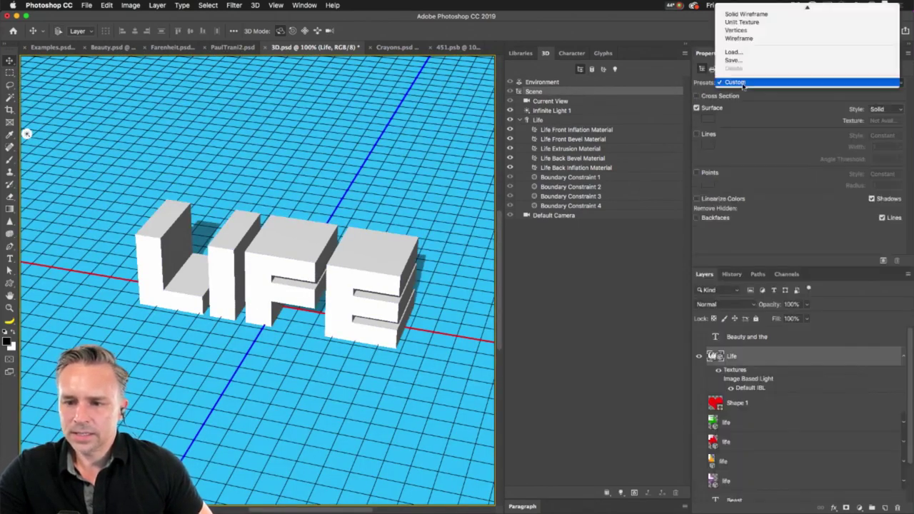
pyautogui.click(743, 122)
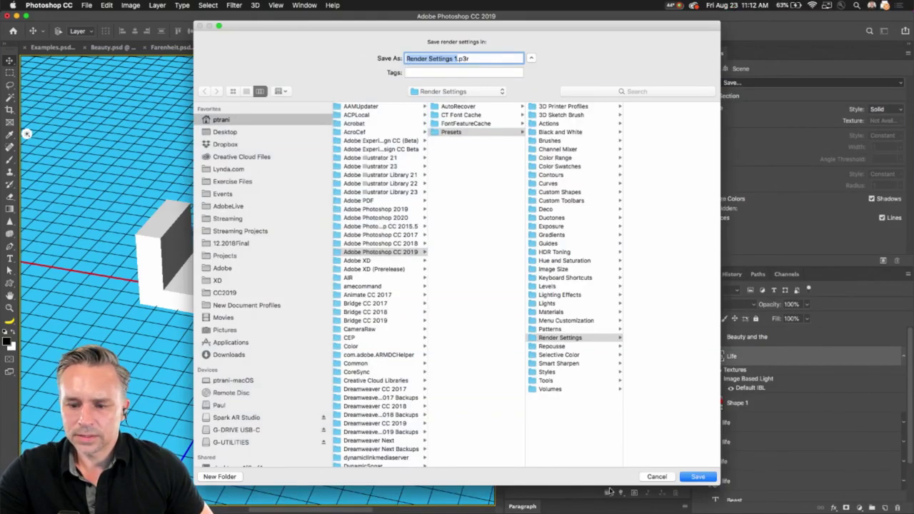
pyautogui.click(657, 476)
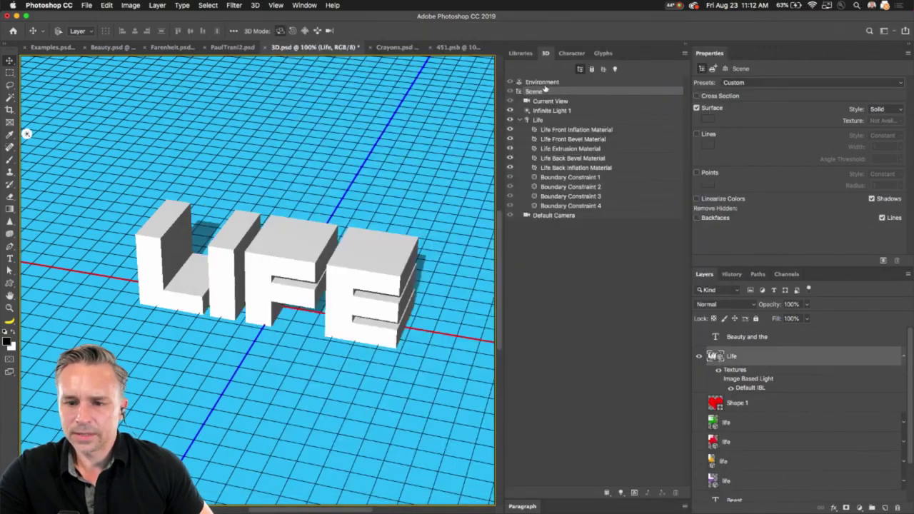
# Switch the Current View camera to the Default camera view
pyautogui.click(563, 105)
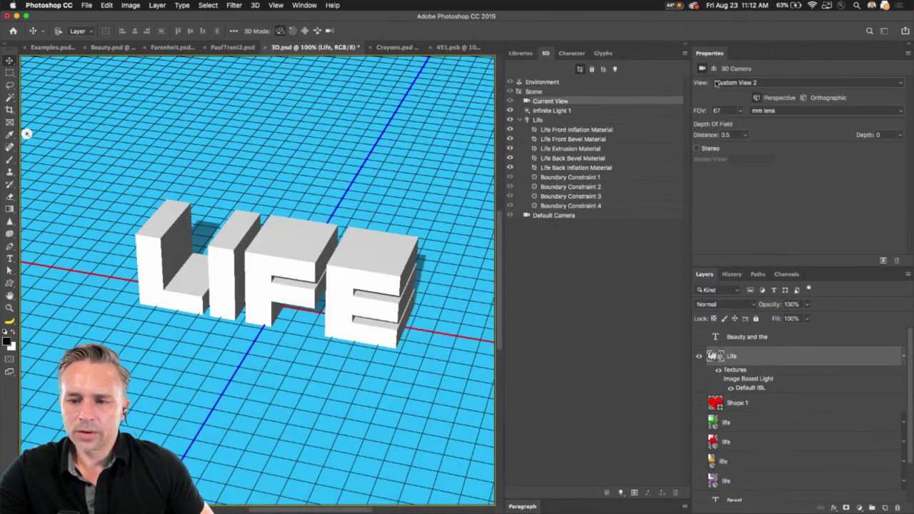
pyautogui.click(716, 82)
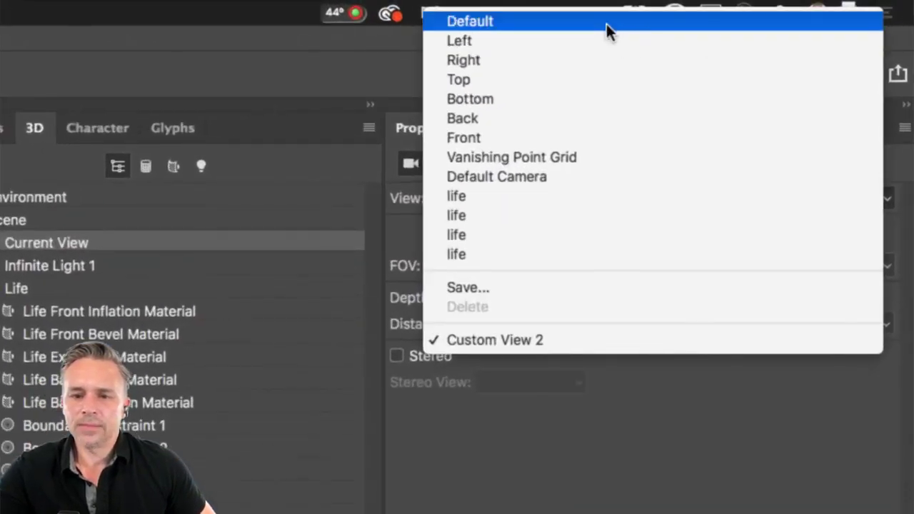
pyautogui.click(606, 22)
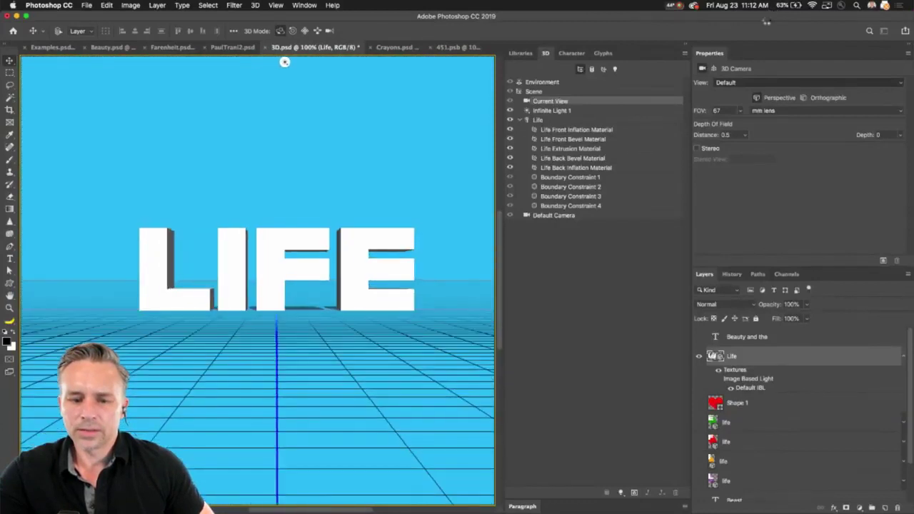
pyautogui.click(542, 114)
pyautogui.click(543, 101)
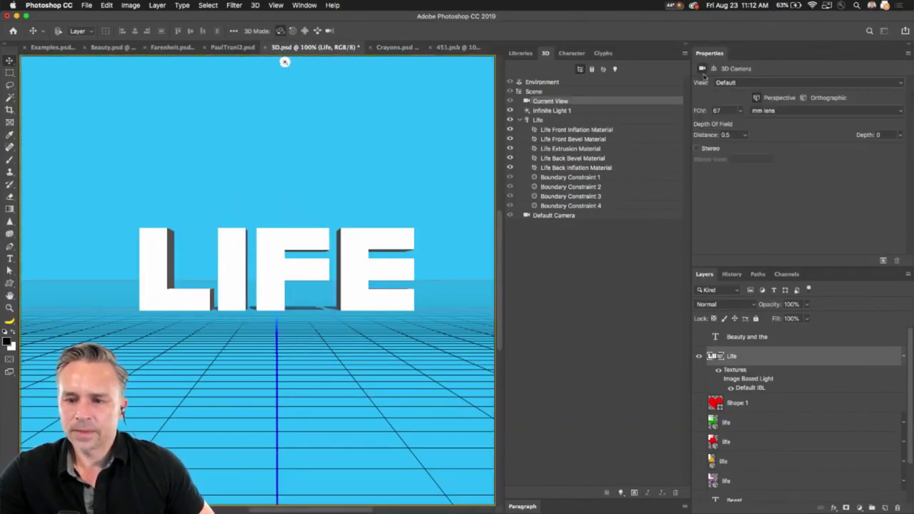
pyautogui.click(728, 83)
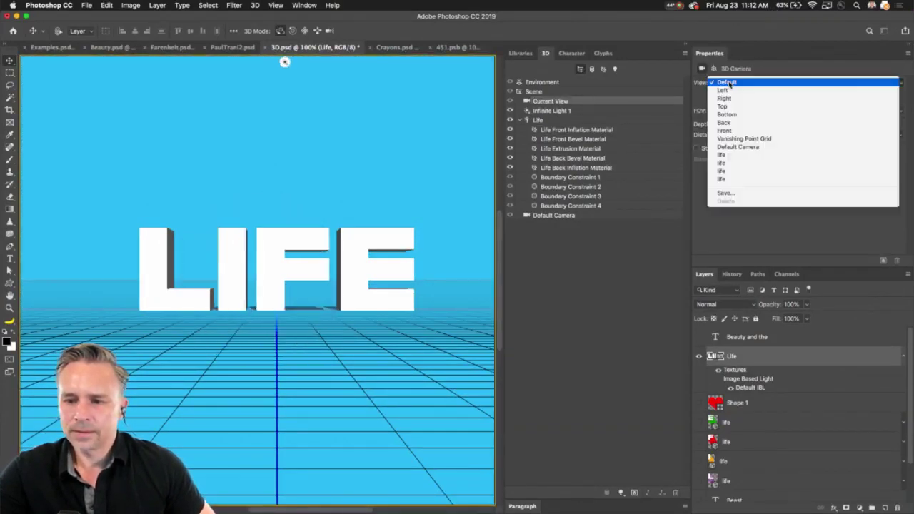
pyautogui.click(554, 104)
# Swing the Infinite Light across LIFE, then orbit the camera to look down at it
pyautogui.click(545, 113)
pyautogui.moveTo(258, 257)
pyautogui.mouseDown()
pyautogui.moveTo(207, 204)
pyautogui.moveTo(167, 131)
pyautogui.moveTo(228, 189)
pyautogui.moveTo(198, 317)
pyautogui.mouseUp()
pyautogui.click(549, 102)
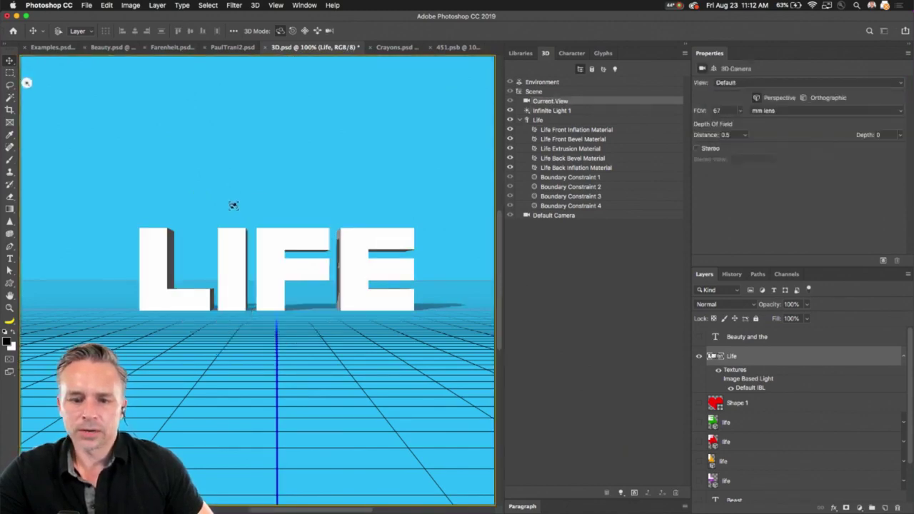
pyautogui.moveTo(298, 212); pyautogui.dragTo(287, 237)
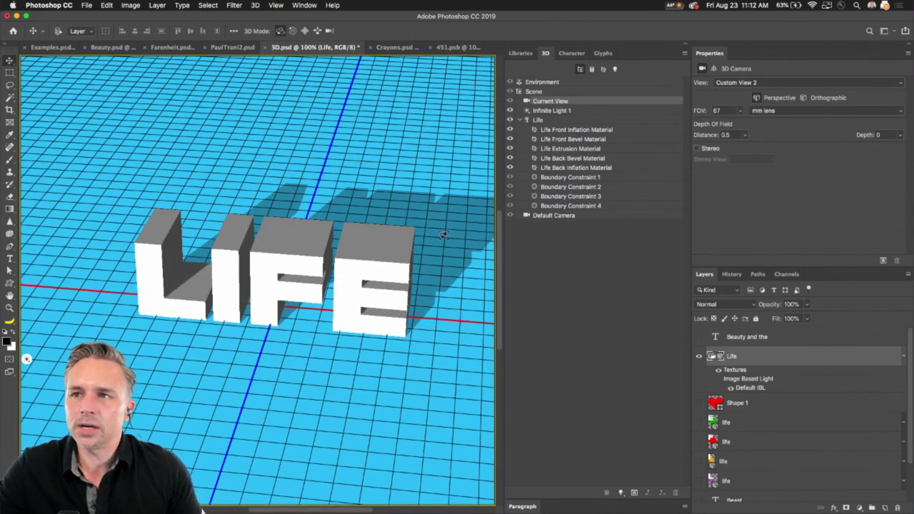
# Tilt the Life mesh back to about 72.4° on its X axis and show its coordinates
pyautogui.click(556, 122)
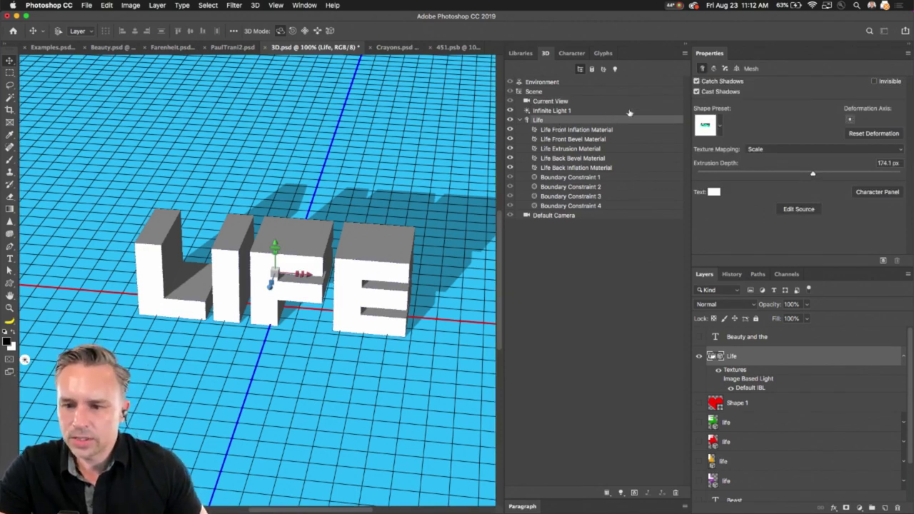
pyautogui.click(713, 68)
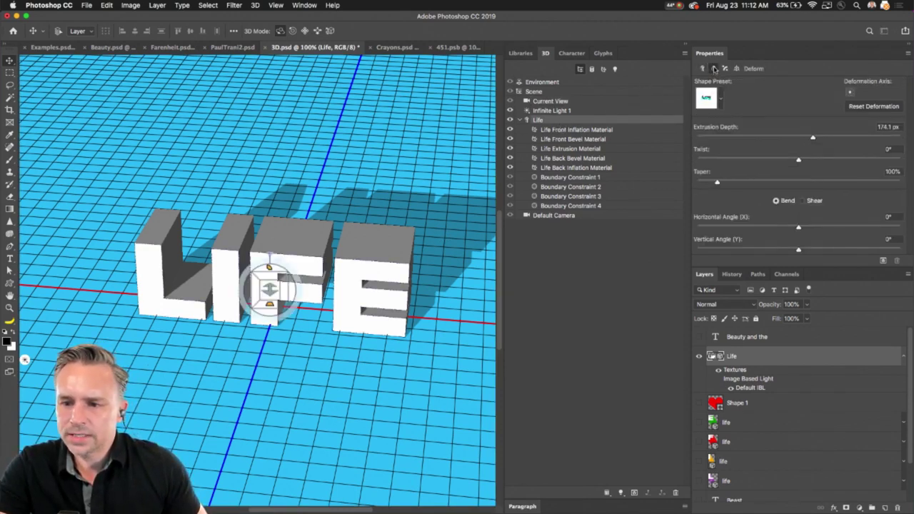
pyautogui.click(702, 68)
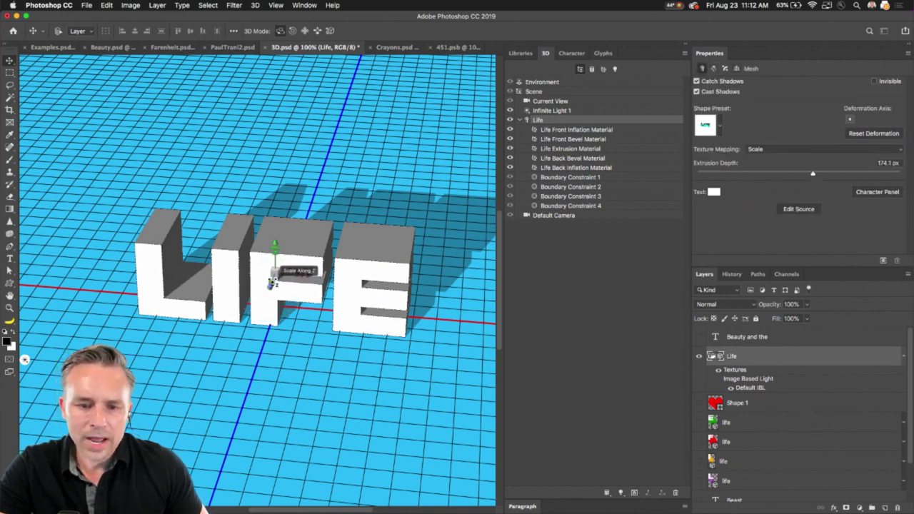
pyautogui.moveTo(275, 270); pyautogui.dragTo(315, 41)
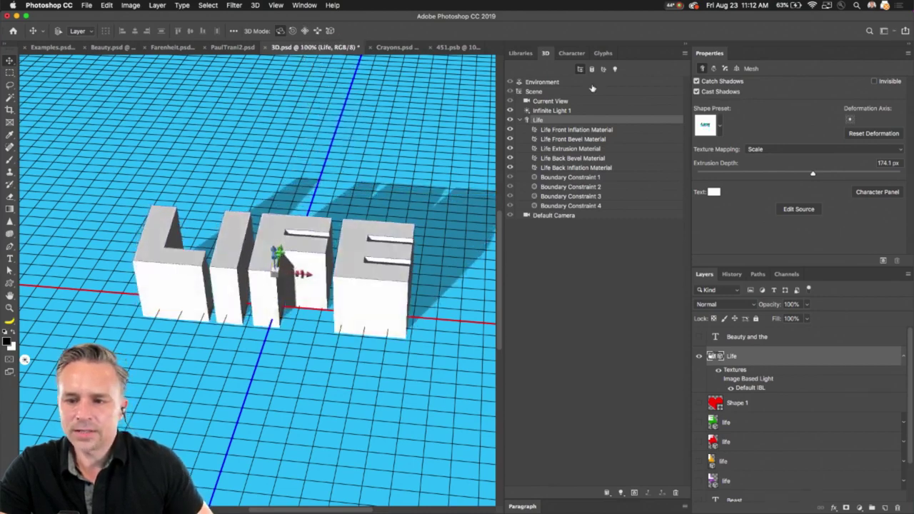
pyautogui.click(736, 69)
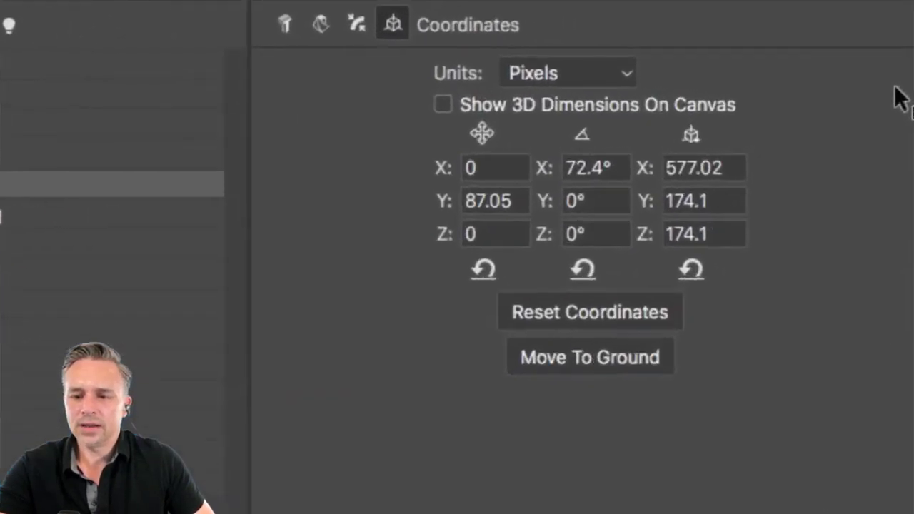
# Set the Life mesh's Rotate X value to 90°
pyautogui.click(622, 167)
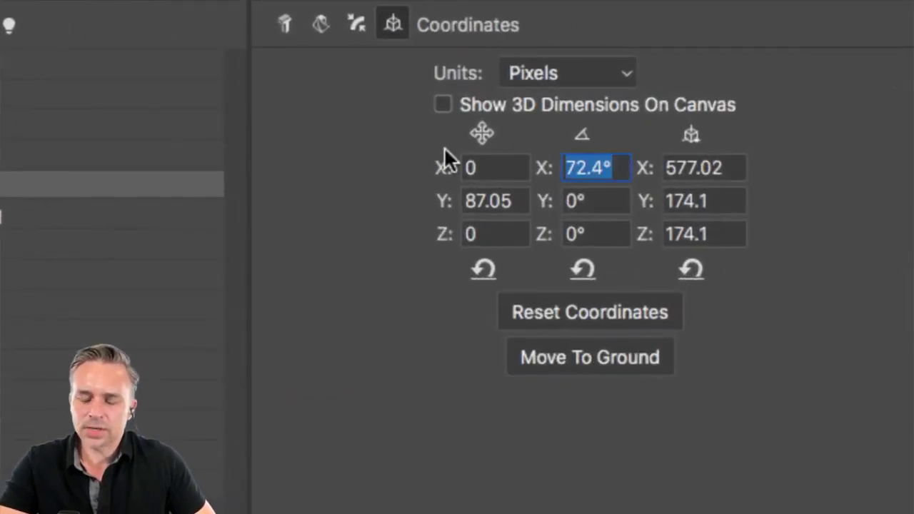
pyautogui.write('99')
pyautogui.press('BackSpace')
pyautogui.write('0')
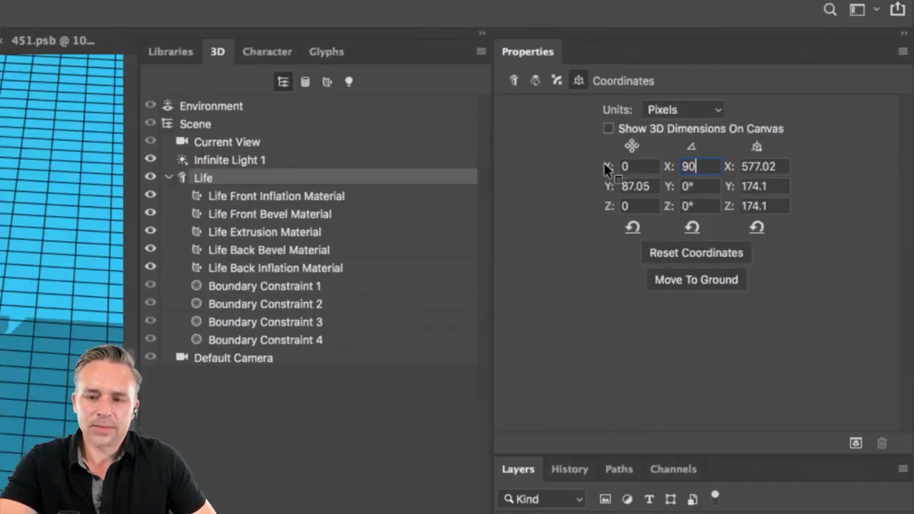
pyautogui.press('Return')
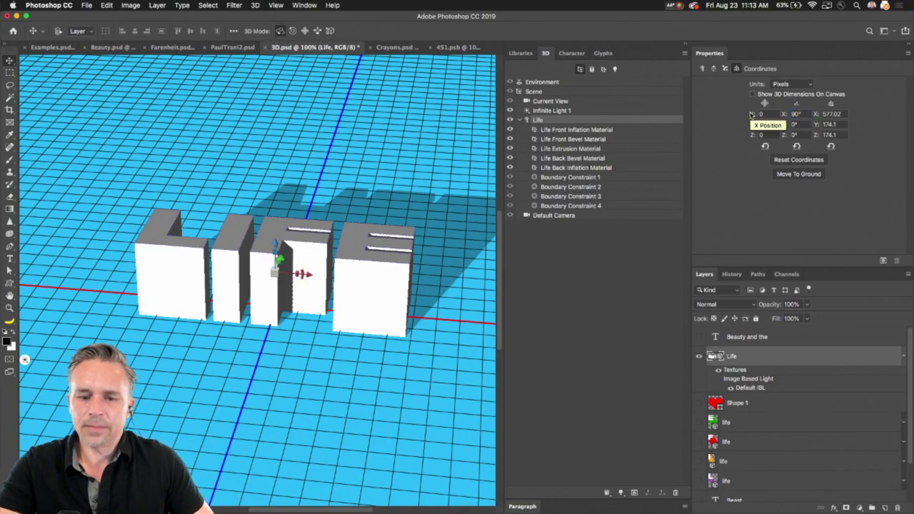
# Orbit the camera to look down on LIFE and swing the Infinite Light so shadows fall down-right
pyautogui.click(552, 110)
pyautogui.click(552, 102)
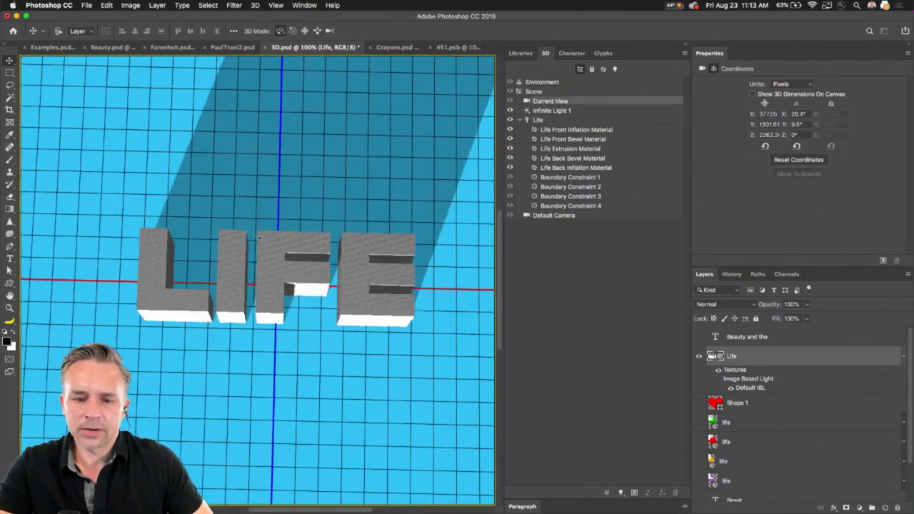
pyautogui.moveTo(251, 196); pyautogui.dragTo(260, 242)
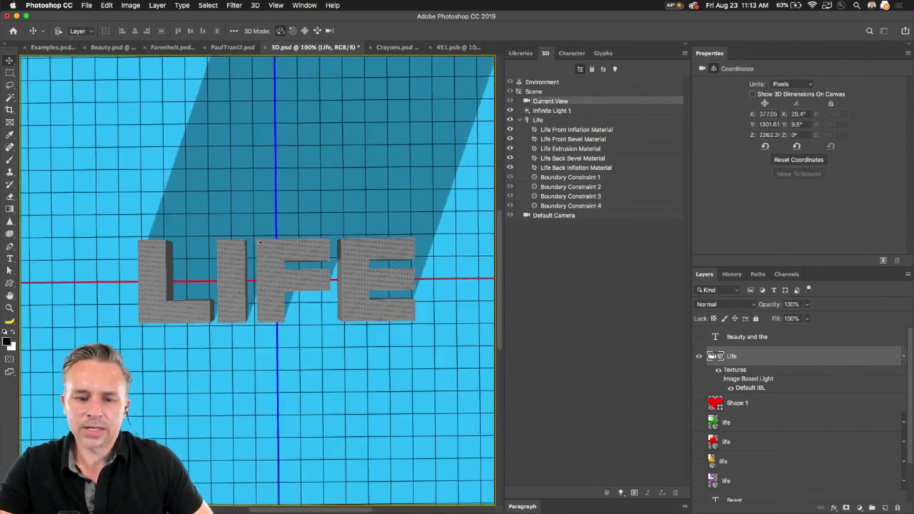
pyautogui.click(551, 111)
pyautogui.moveTo(240, 337); pyautogui.dragTo(224, 86)
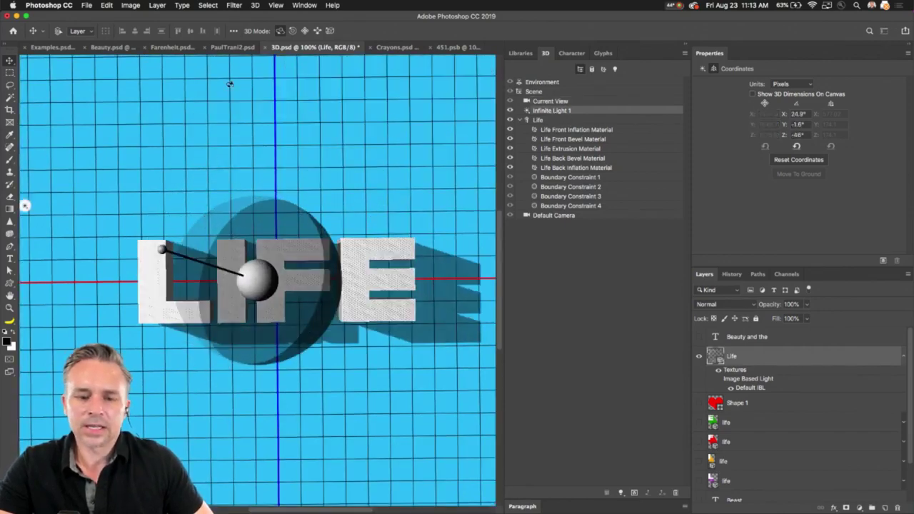
pyautogui.moveTo(136, 312); pyautogui.dragTo(157, 247)
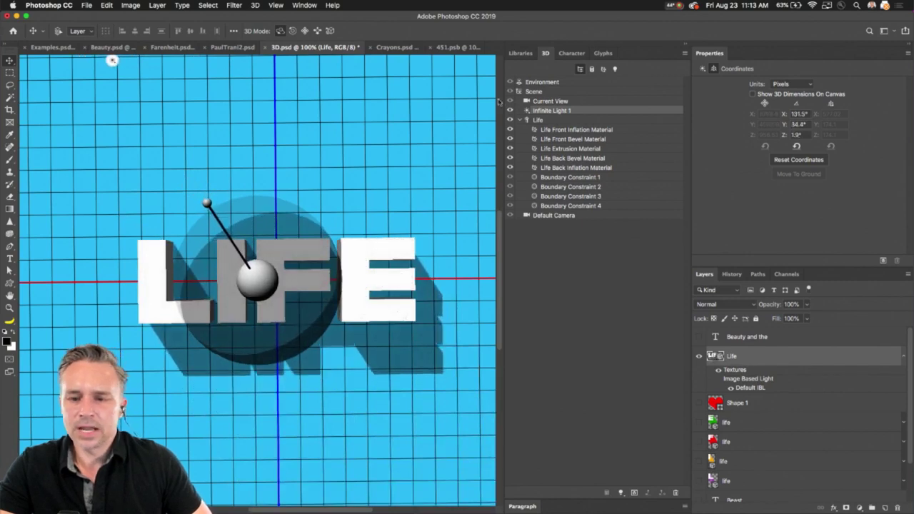
pyautogui.click(559, 102)
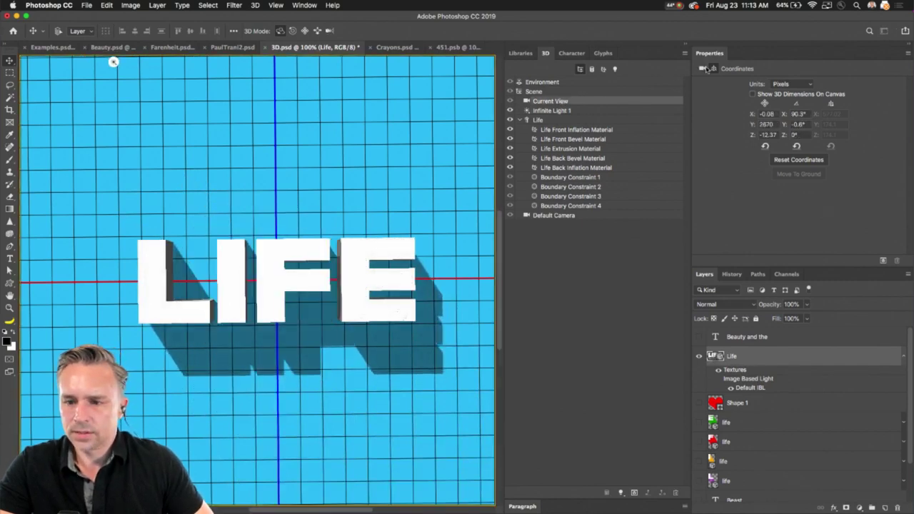
pyautogui.click(703, 68)
pyautogui.click(756, 82)
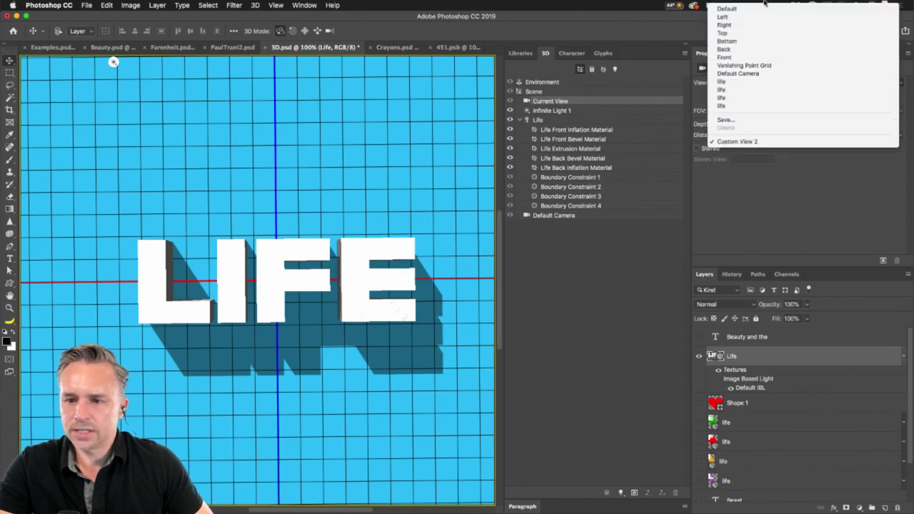
# Set the camera to Top view, pan LIFE left, and drag the light up-left to lengthen its shadow
pyautogui.click(763, 34)
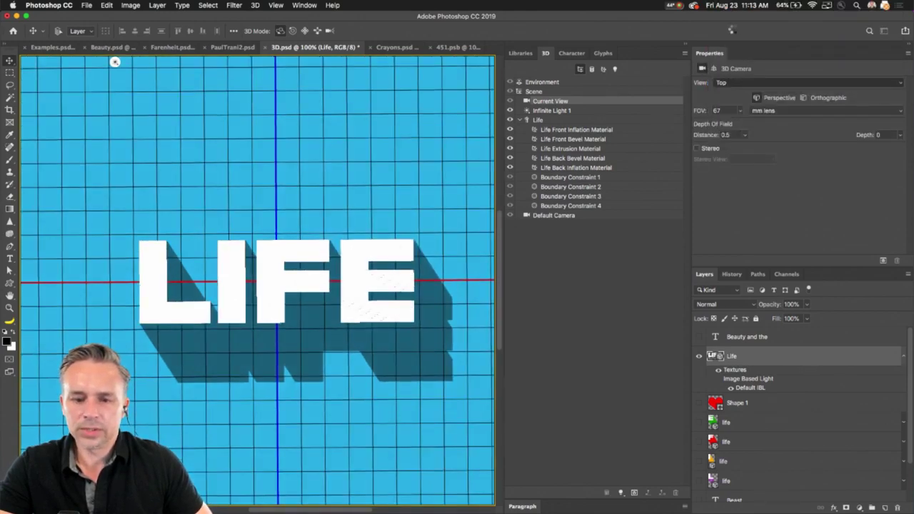
pyautogui.press('h')
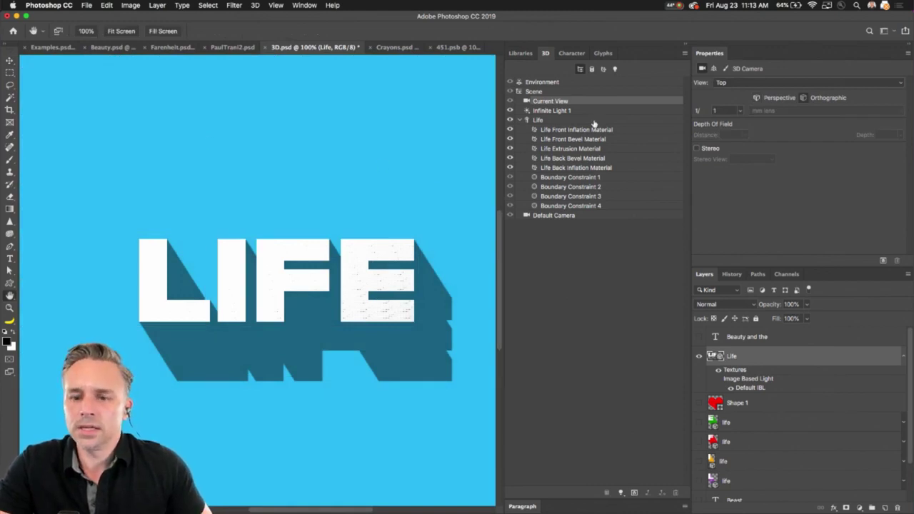
pyautogui.click(563, 115)
pyautogui.moveTo(238, 221); pyautogui.dragTo(252, 237)
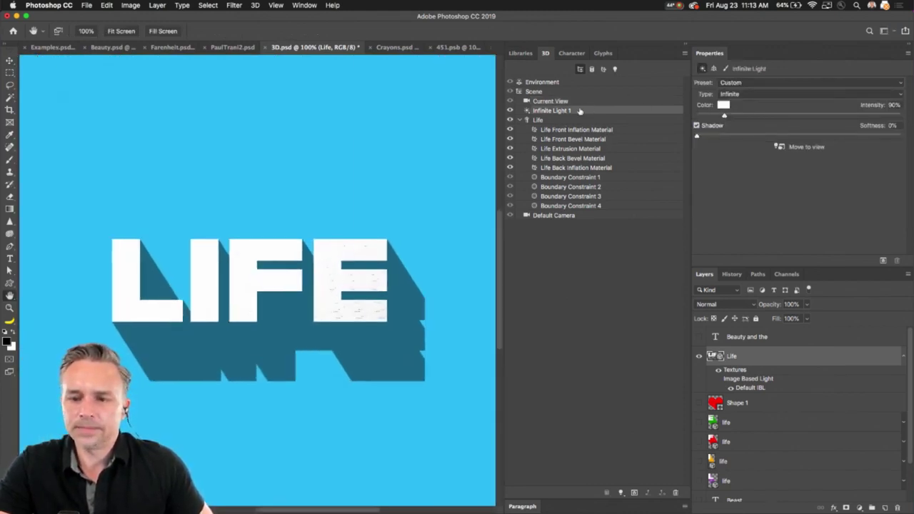
pyautogui.click(9, 61)
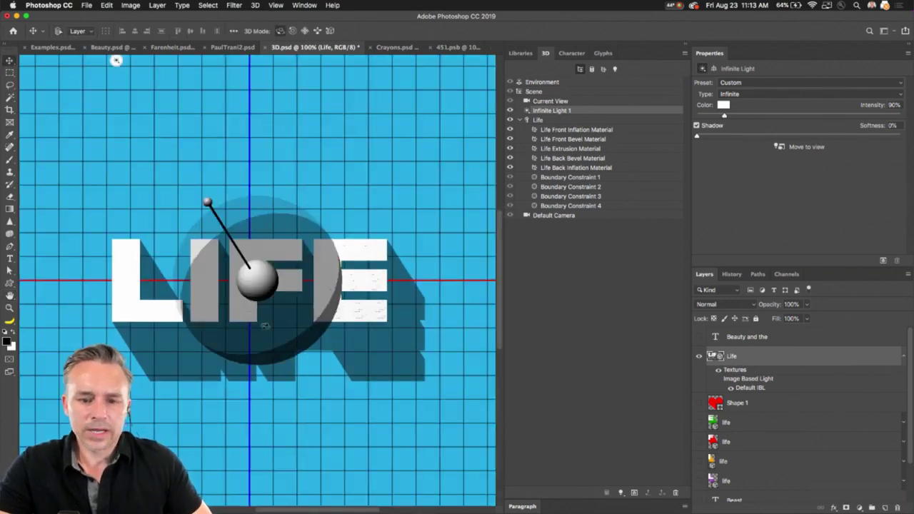
pyautogui.moveTo(264, 327); pyautogui.dragTo(213, 253)
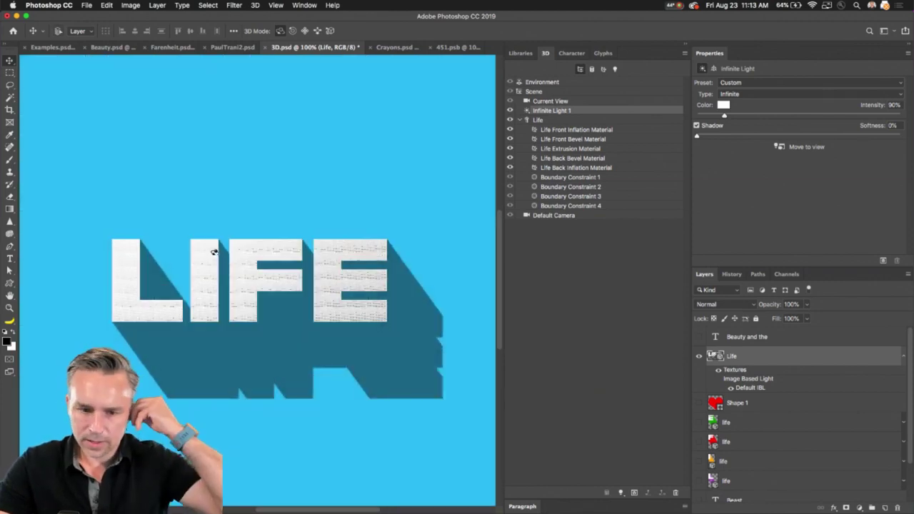
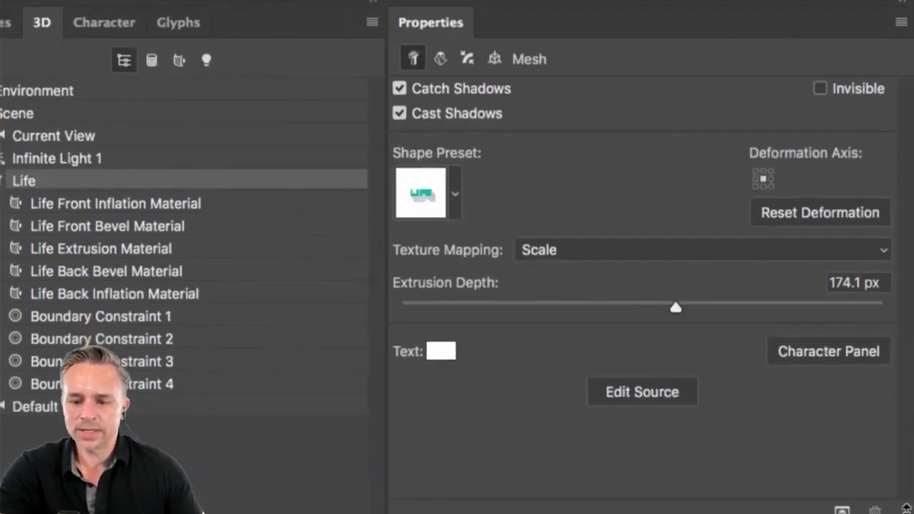
# Open the 3D text's source and change the word LIFE to LIVE
pyautogui.click(625, 392)
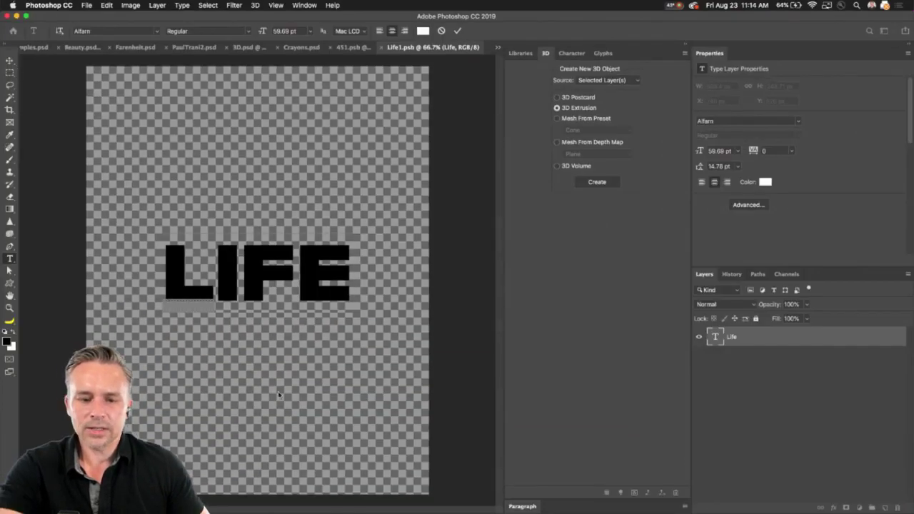
pyautogui.doubleClick(240, 259)
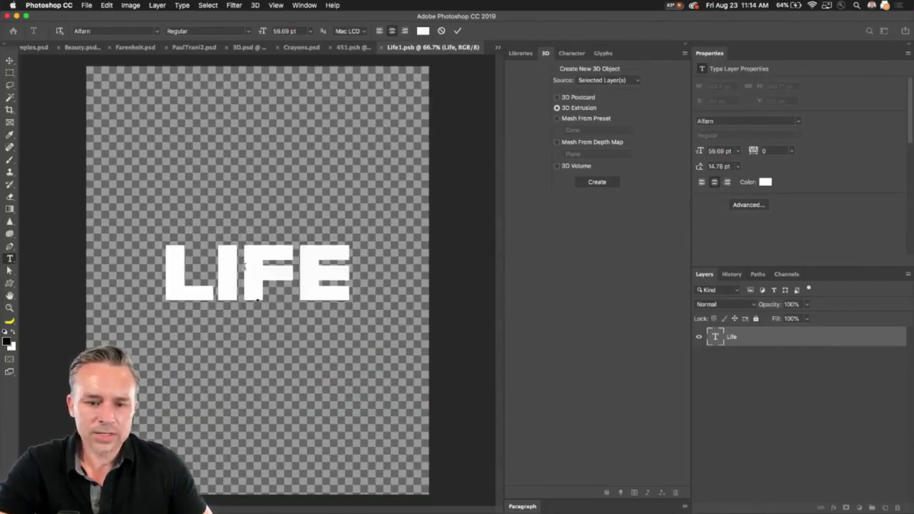
pyautogui.click(265, 269)
pyautogui.click(271, 269)
pyautogui.press('BackSpace')
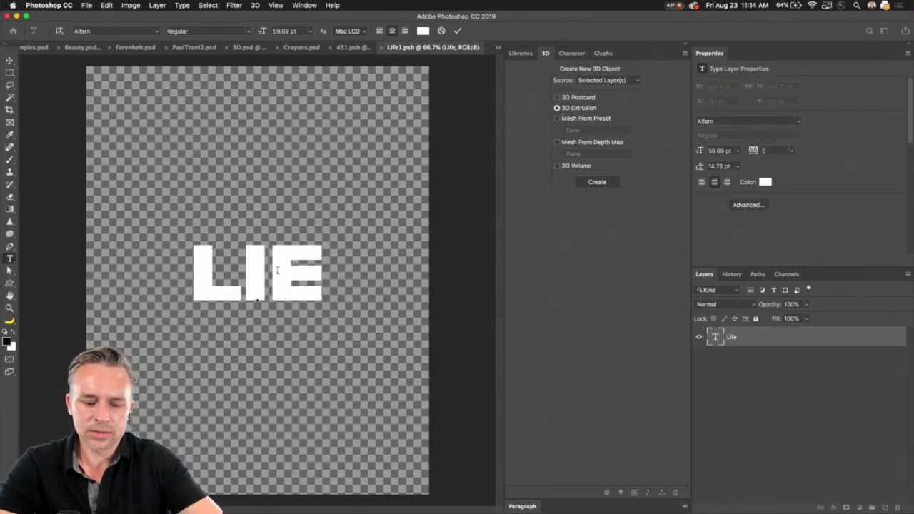
pyautogui.write('V')
pyautogui.click(104, 138)
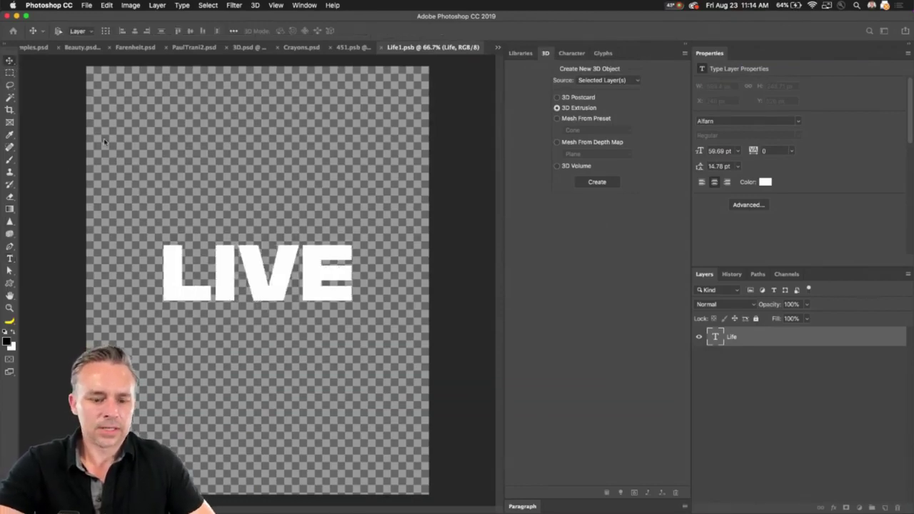
# Close Life1.psb and save the edit back into the 3D scene
pyautogui.press('s')
pyautogui.press('super+s')
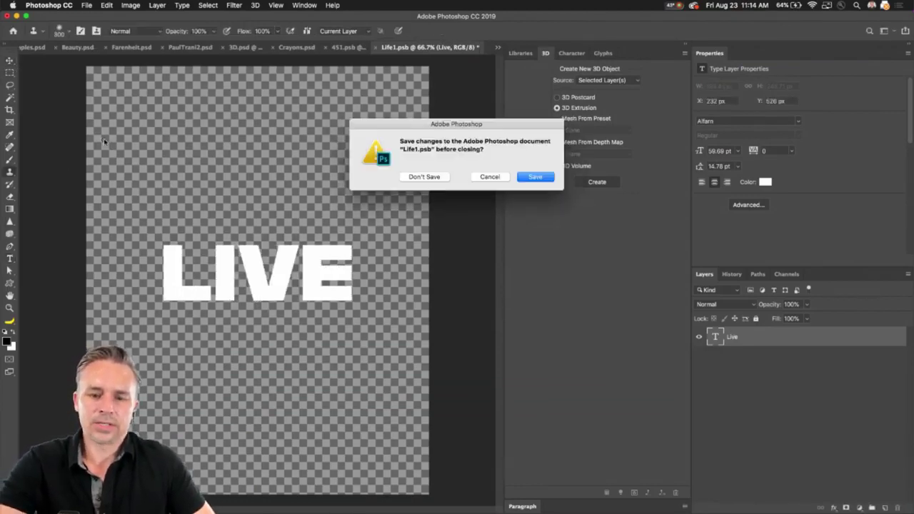
pyautogui.click(528, 179)
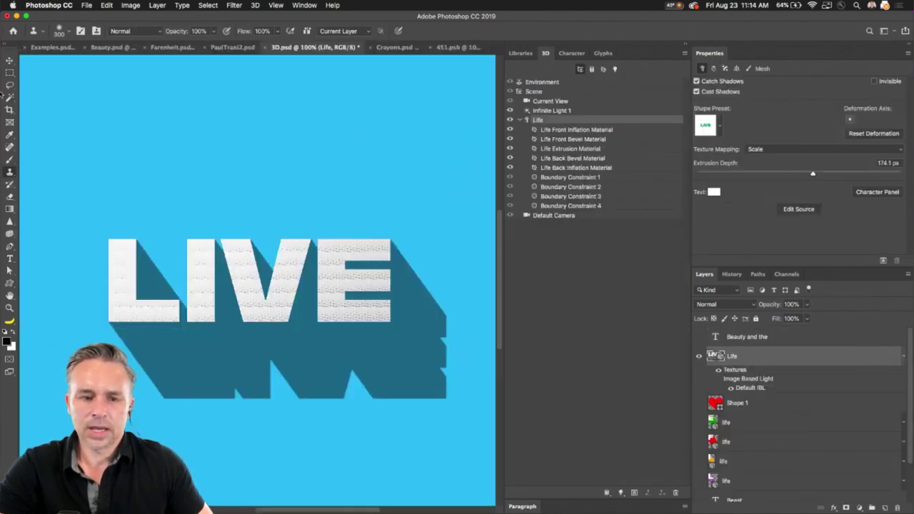
# Swing Infinite Light 1 with the Move tool to change the direction of LIVE's cast shadow
pyautogui.click(9, 60)
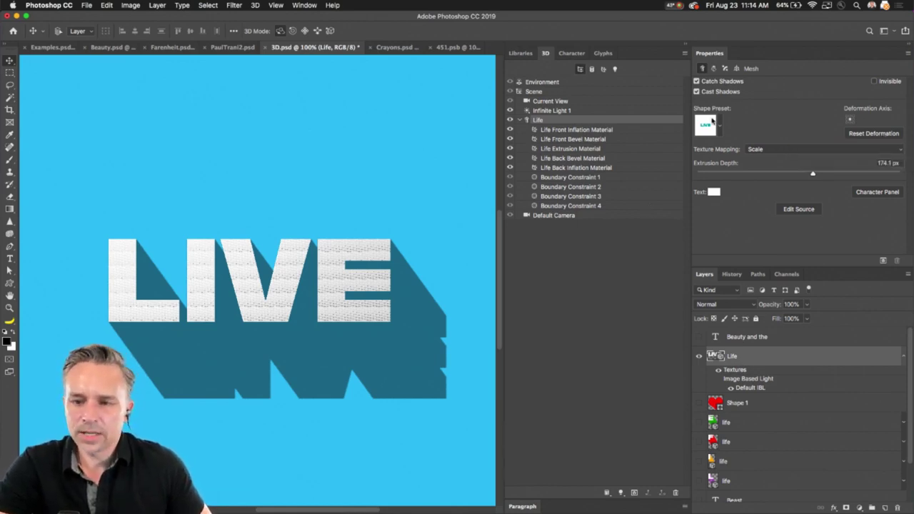
pyautogui.click(566, 111)
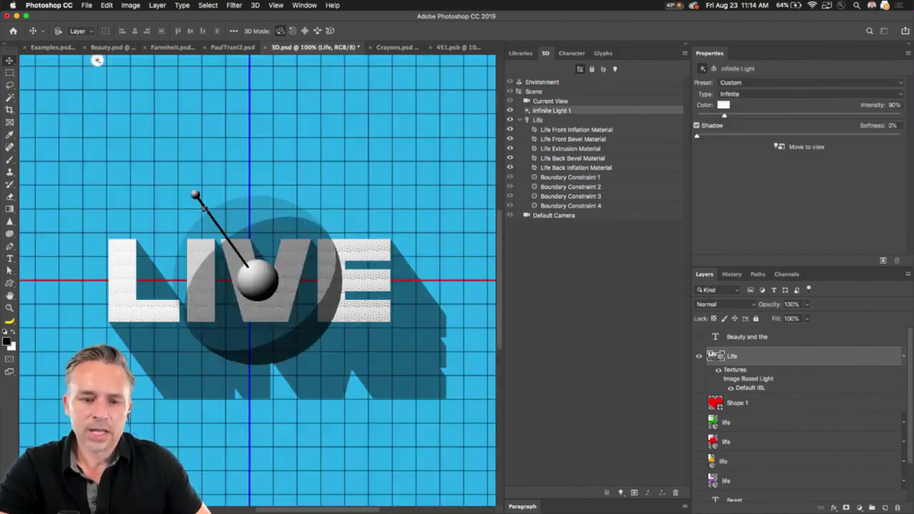
pyautogui.moveTo(203, 208); pyautogui.dragTo(263, 228)
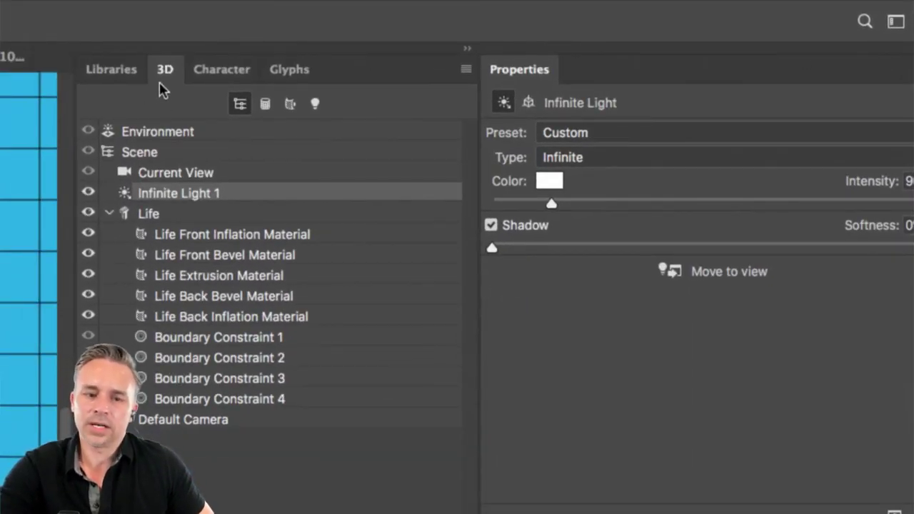
pyautogui.click(210, 173)
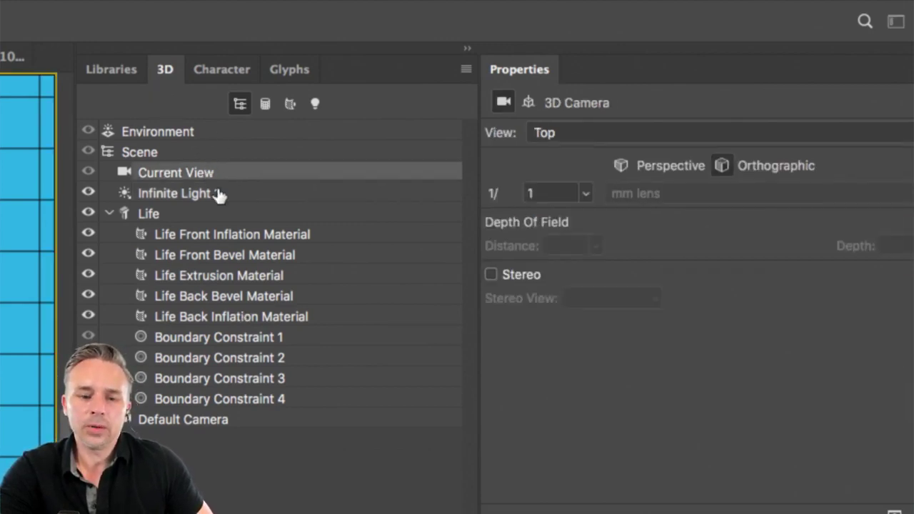
pyautogui.click(216, 195)
pyautogui.click(212, 175)
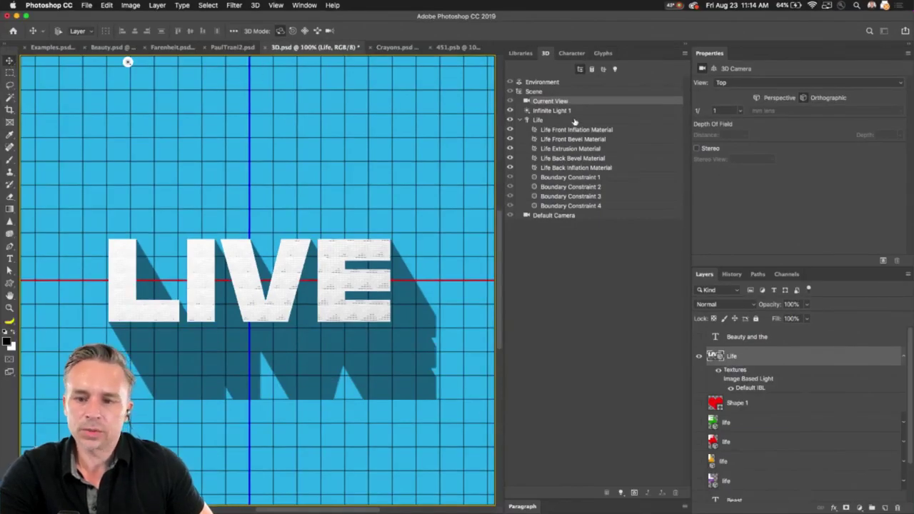
pyautogui.click(571, 112)
pyautogui.moveTo(126, 60)
pyautogui.mouseDown()
pyautogui.moveTo(176, 57)
pyautogui.moveTo(136, 60)
pyautogui.mouseUp()
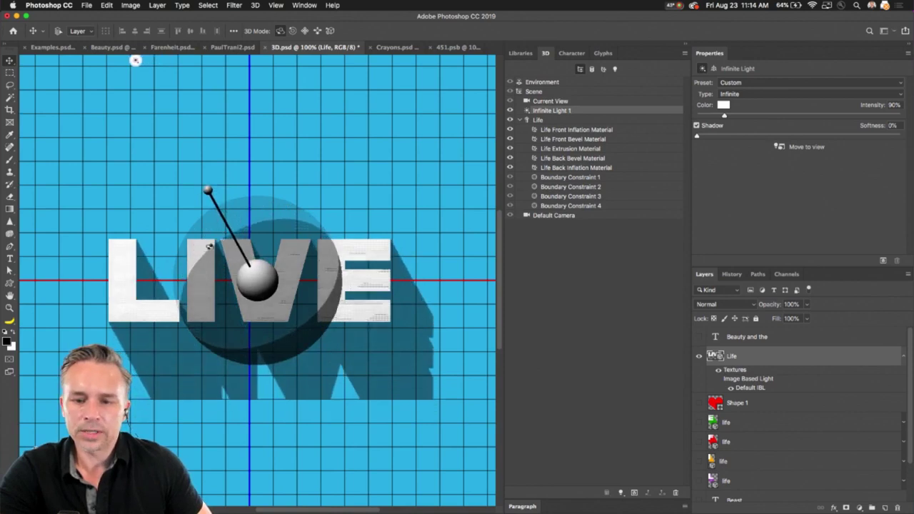
pyautogui.click(564, 82)
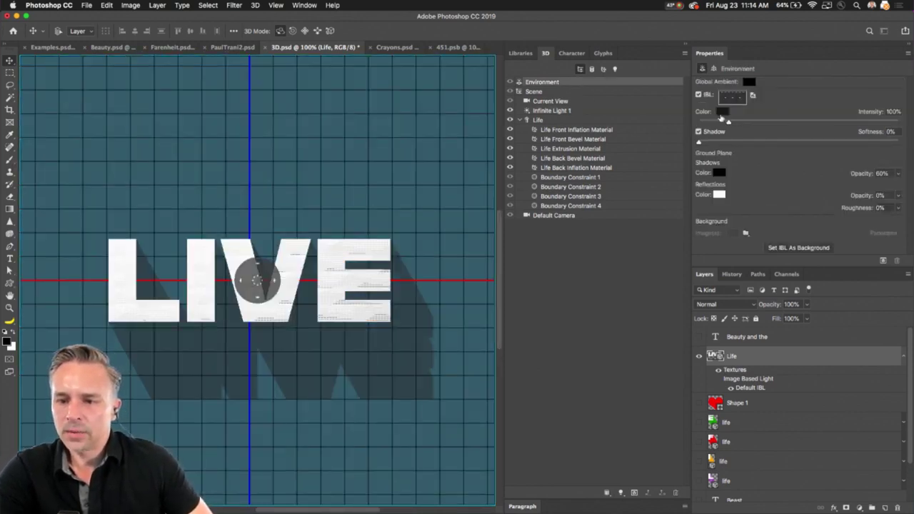
# Set the Environment's Shadows colour and IBL colour to red
pyautogui.click(719, 173)
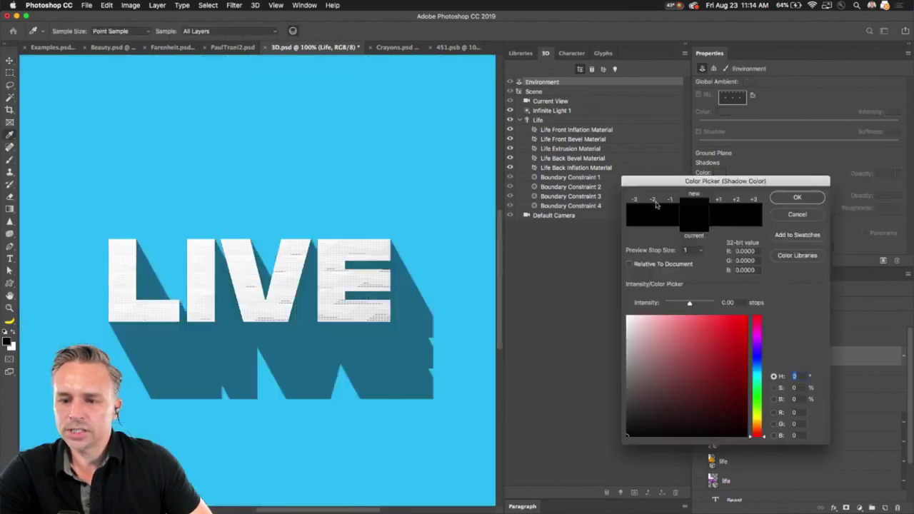
pyautogui.click(746, 316)
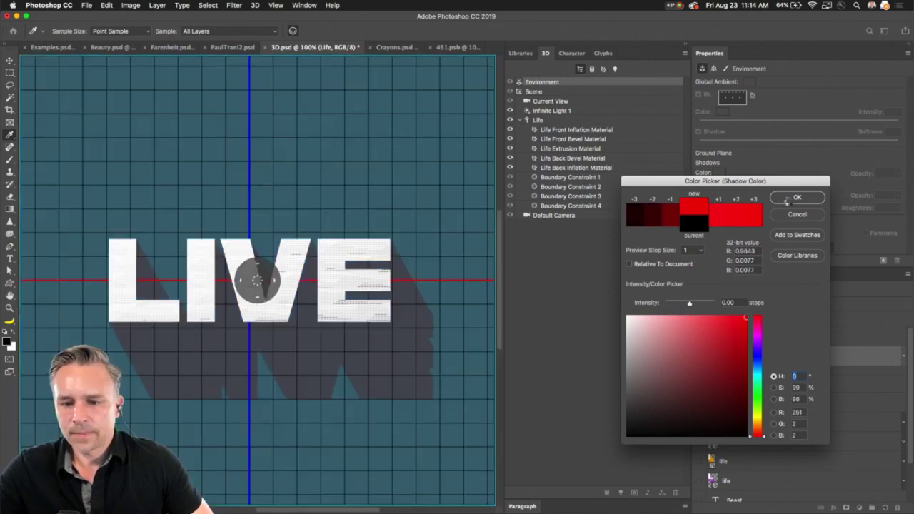
pyautogui.click(793, 199)
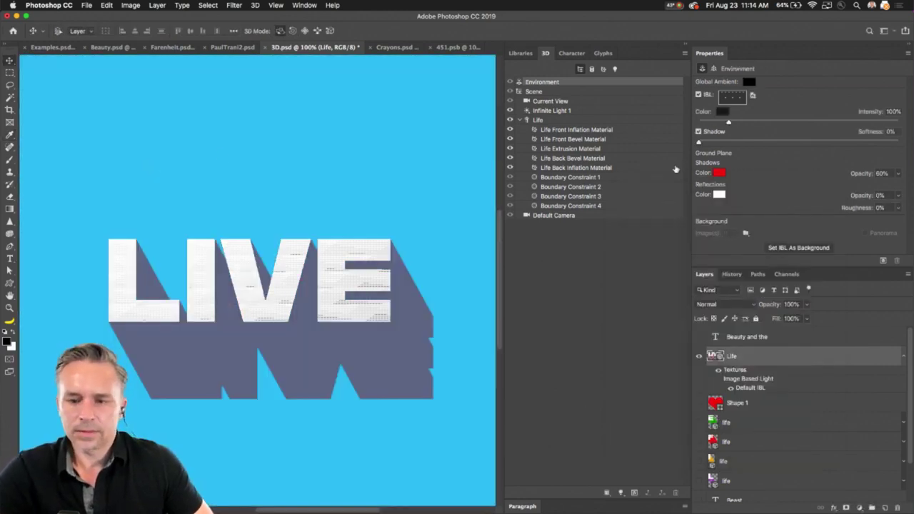
pyautogui.click(721, 113)
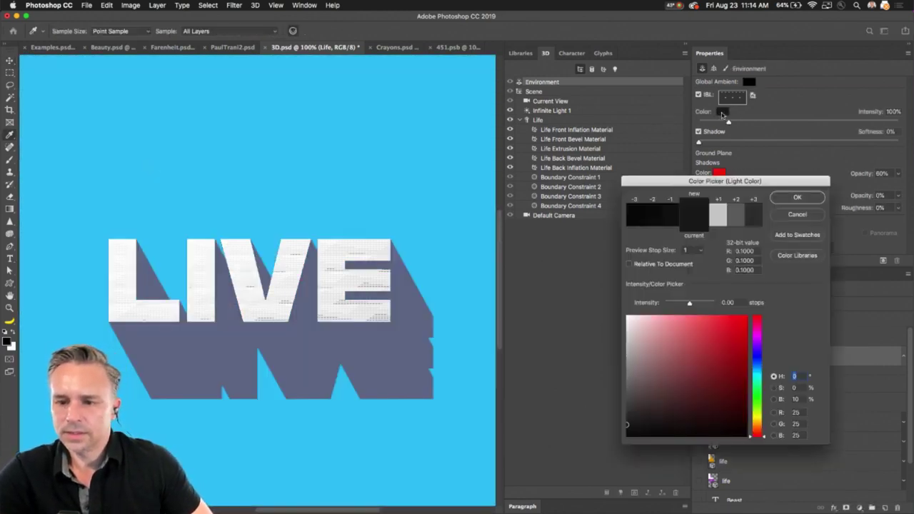
pyautogui.click(747, 316)
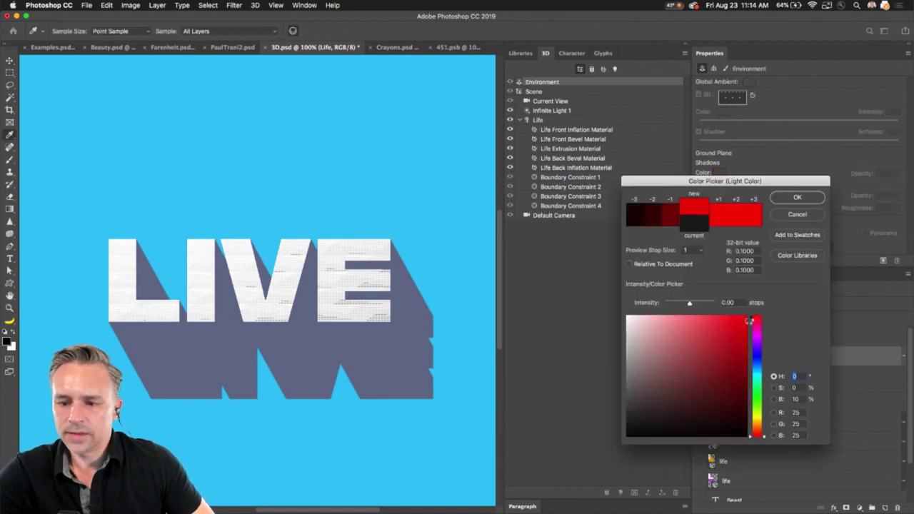
pyautogui.click(793, 197)
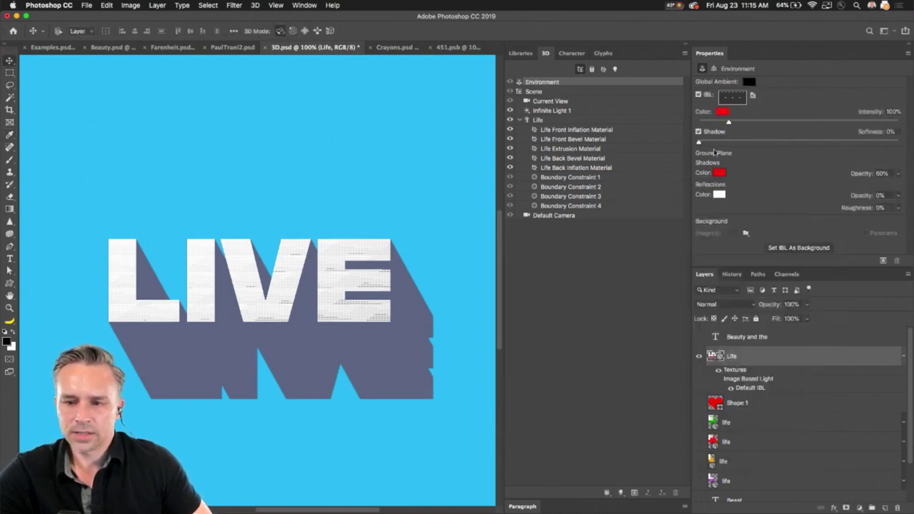
# Raise Shadows Opacity to 100% and turn IBL Intensity down to 0%
pyautogui.click(899, 175)
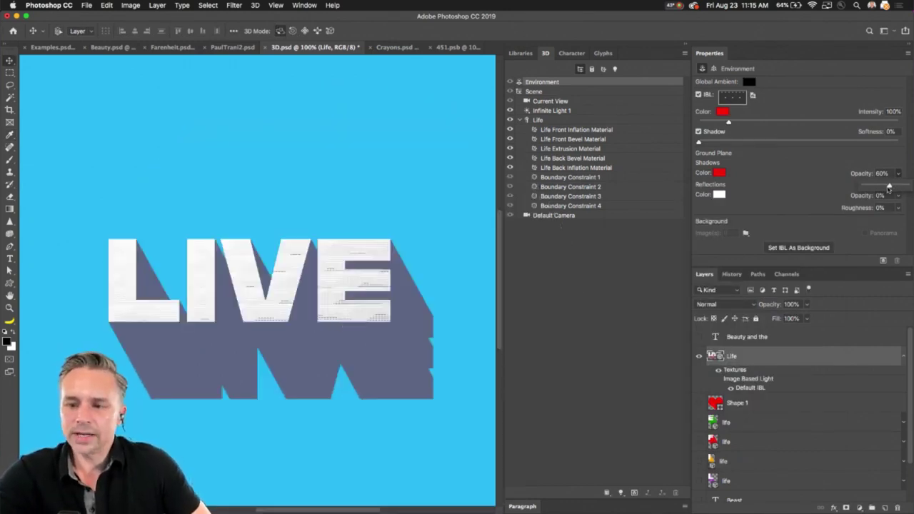
pyautogui.moveTo(890, 186); pyautogui.dragTo(910, 194)
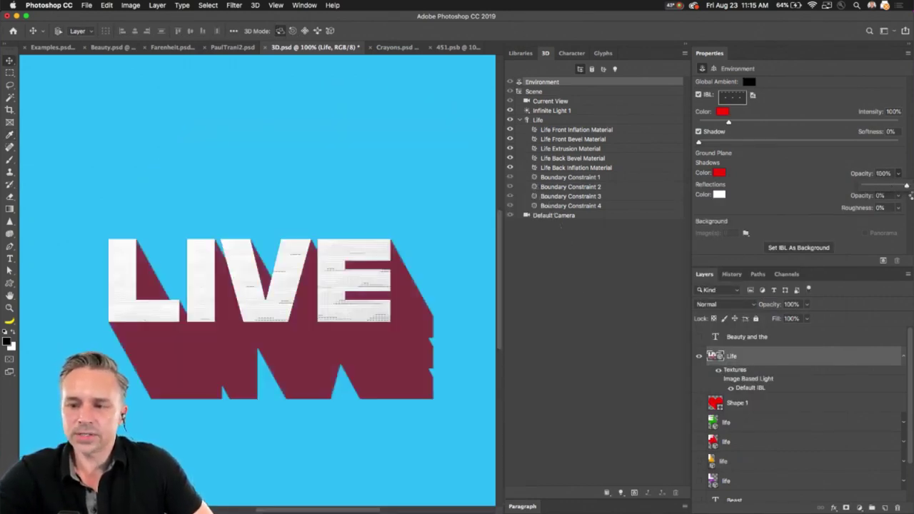
pyautogui.click(774, 167)
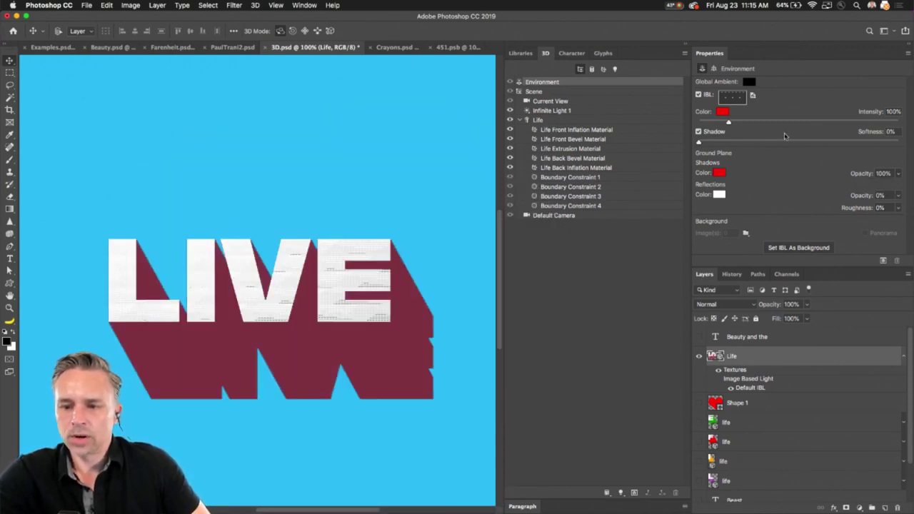
pyautogui.moveTo(728, 123); pyautogui.dragTo(669, 121)
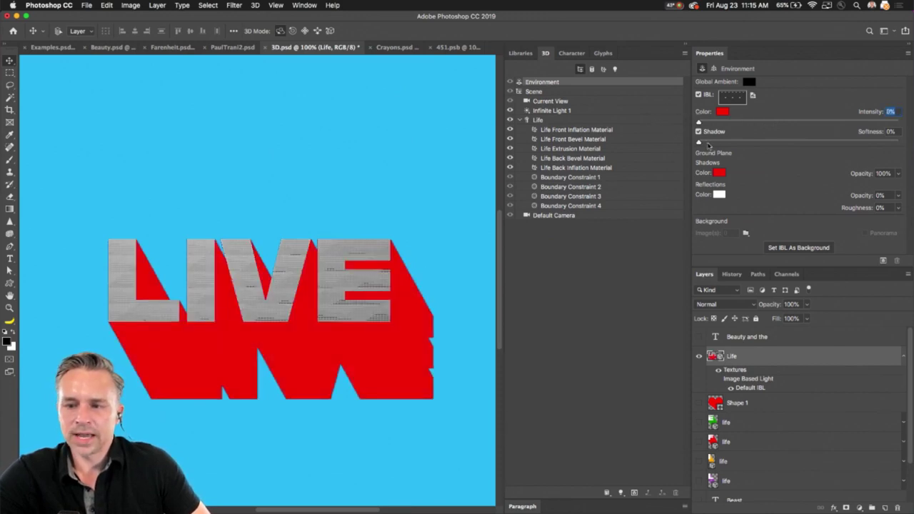
# Rotate Infinite Light 1 so LIVE's solid red shadow falls downward
pyautogui.click(217, 181)
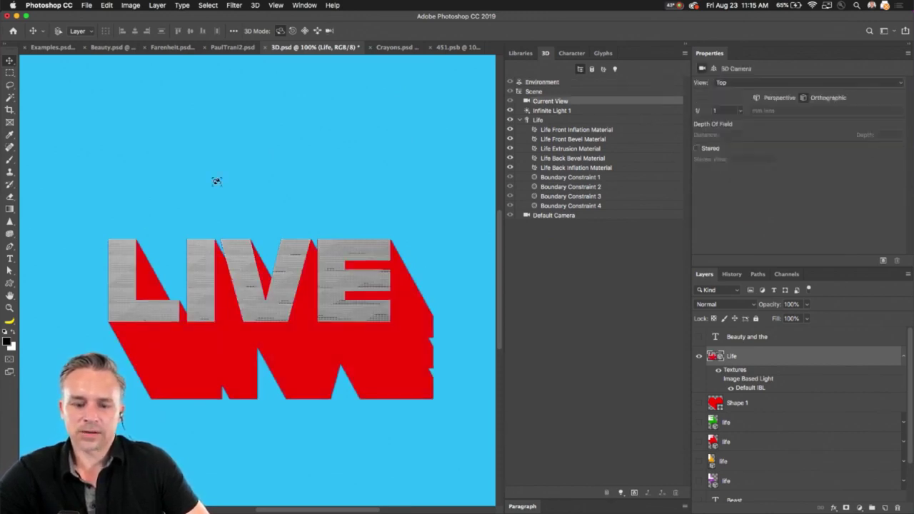
pyautogui.press('h')
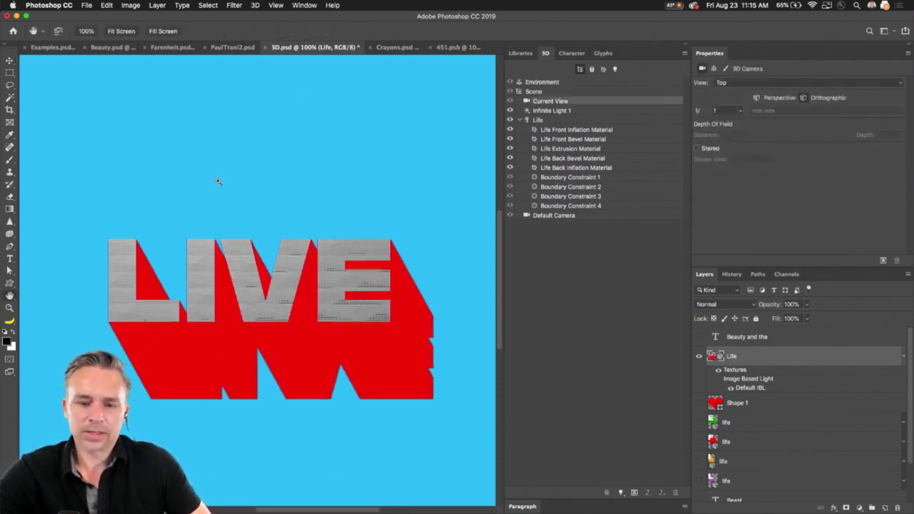
pyautogui.click(555, 111)
pyautogui.click(10, 61)
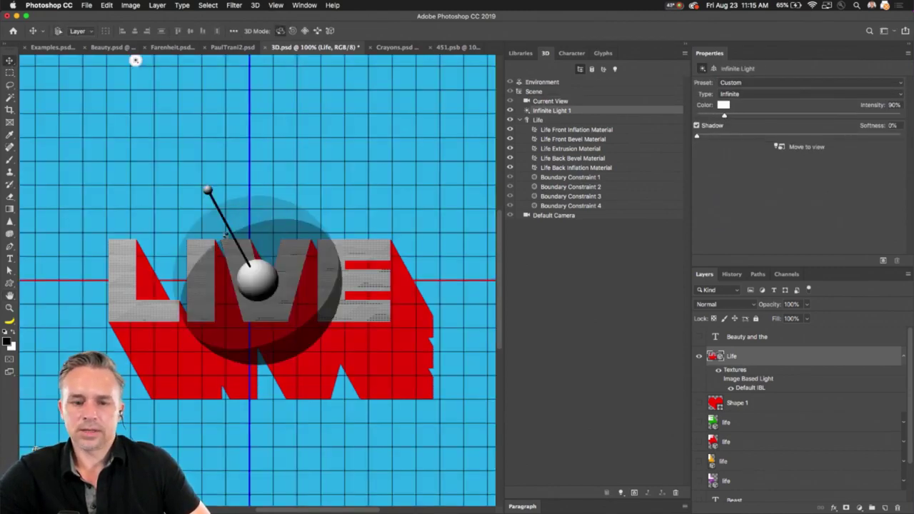
pyautogui.moveTo(225, 236); pyautogui.dragTo(235, 245)
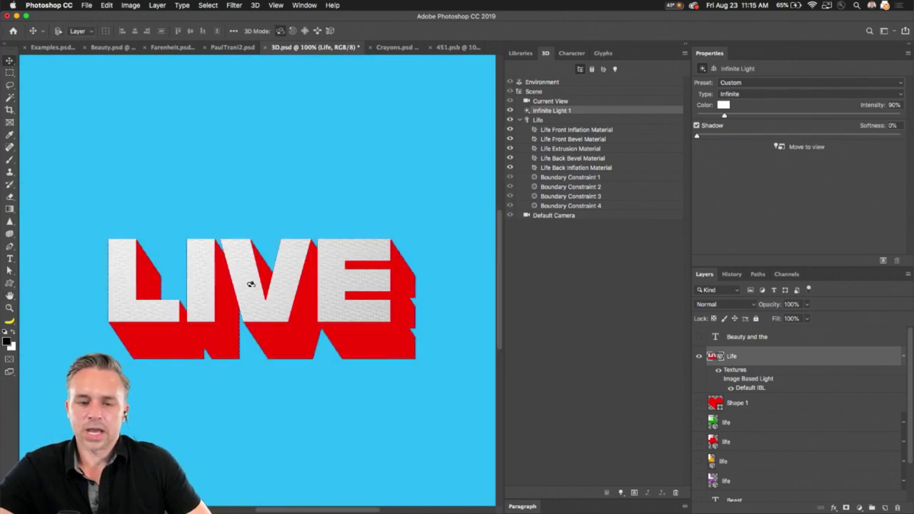
pyautogui.moveTo(249, 249); pyautogui.dragTo(236, 292)
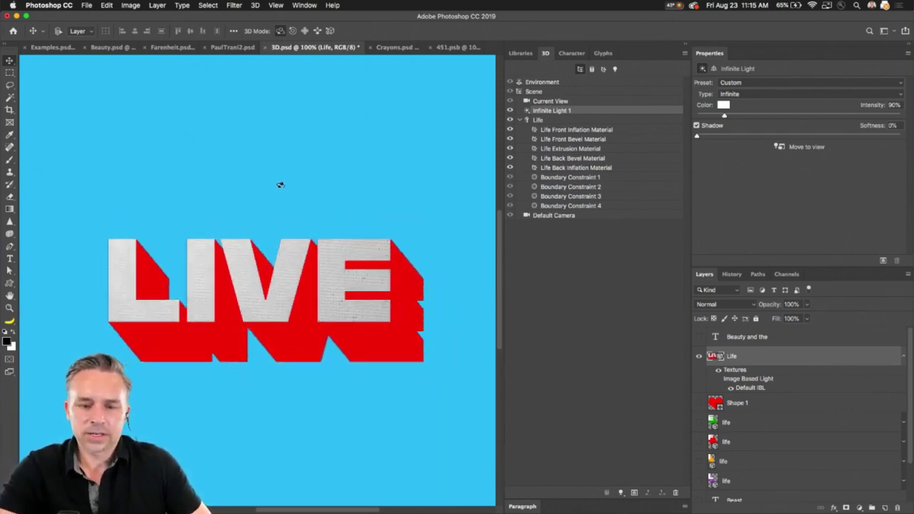
pyautogui.click(555, 94)
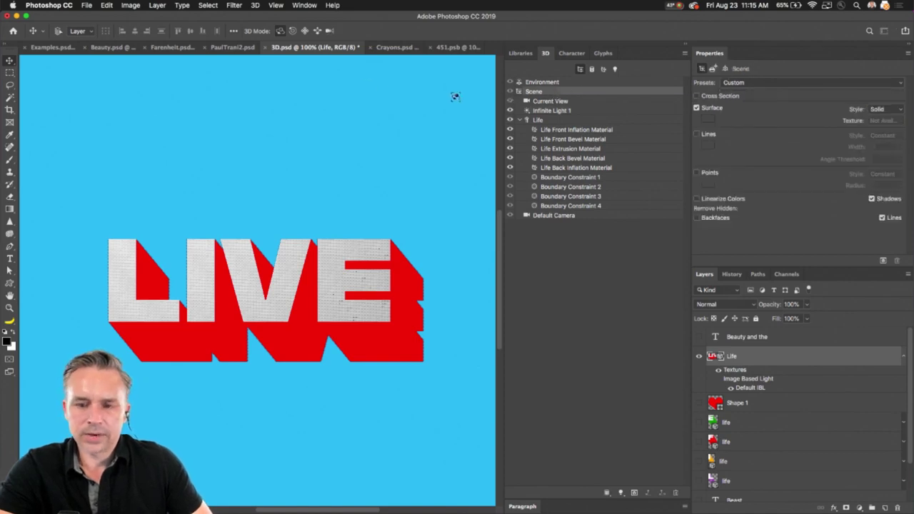
# Orbit and roll the LIVE text to view its letter tops
pyautogui.click(548, 101)
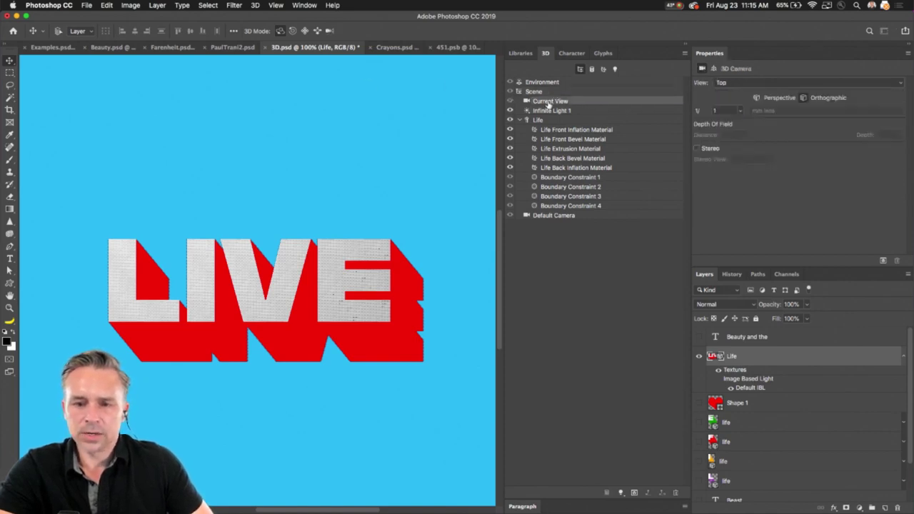
pyautogui.moveTo(299, 196); pyautogui.dragTo(332, 243)
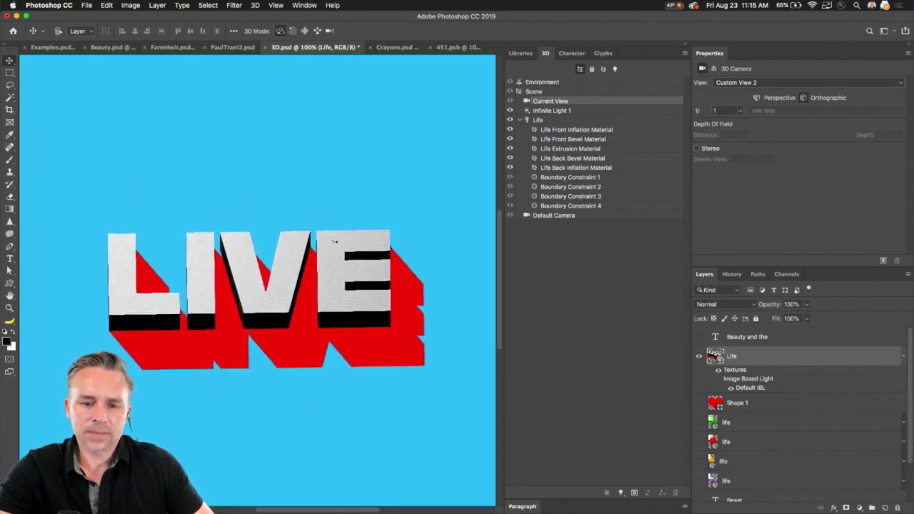
pyautogui.click(292, 31)
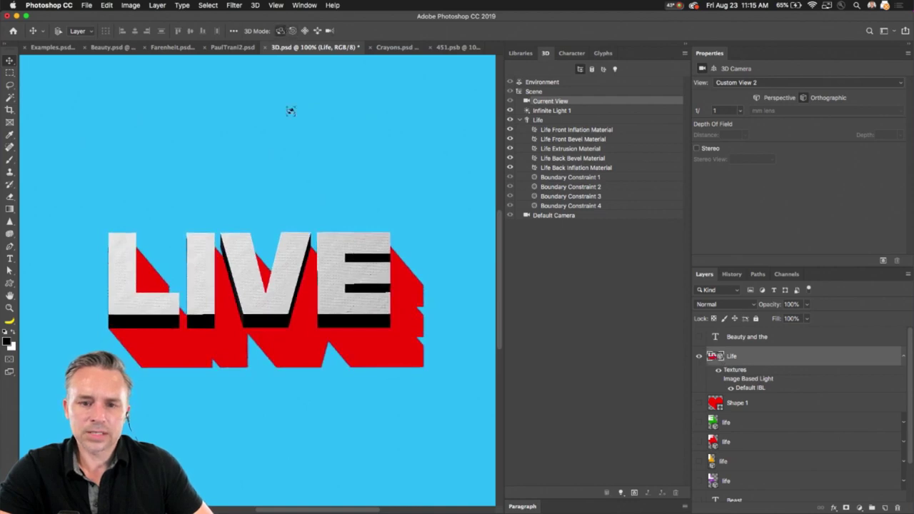
pyautogui.moveTo(290, 107); pyautogui.dragTo(255, 263)
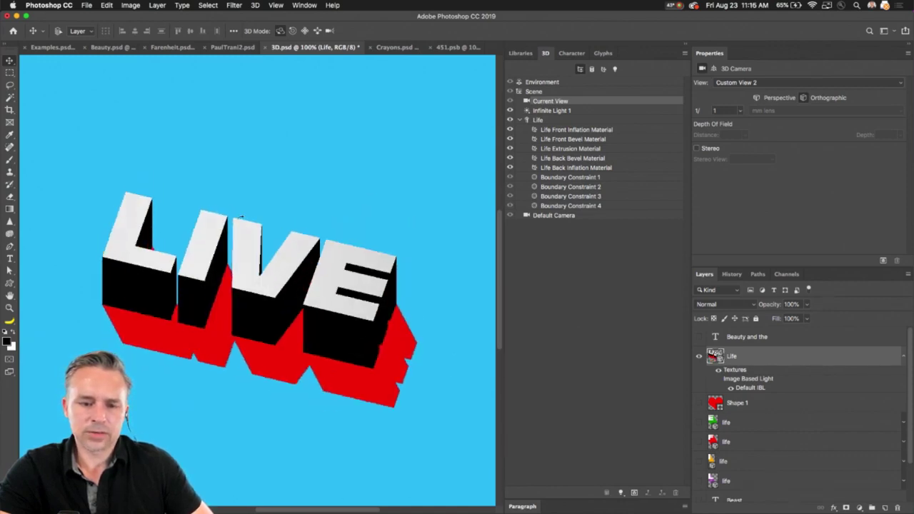
pyautogui.moveTo(241, 218); pyautogui.dragTo(267, 212)
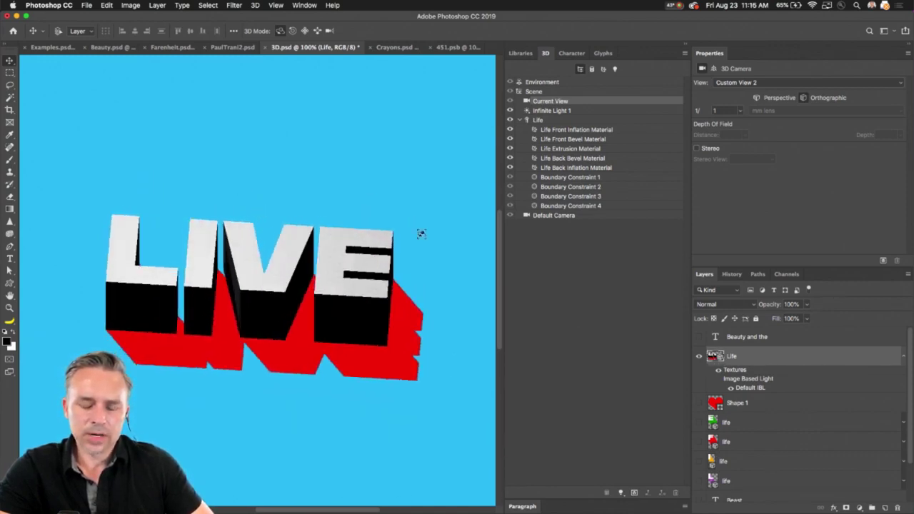
pyautogui.moveTo(421, 234); pyautogui.dragTo(223, 159)
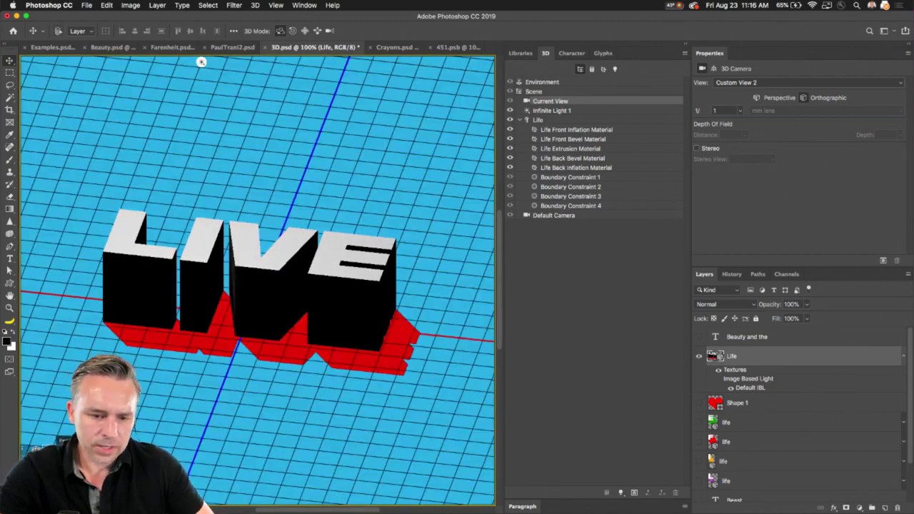
# Rotate LIVE to a near-frontal view and uncheck the Environment light's Shadow
pyautogui.moveTo(201, 63)
pyautogui.mouseDown()
pyautogui.moveTo(218, 62)
pyautogui.moveTo(183, 63)
pyautogui.mouseUp()
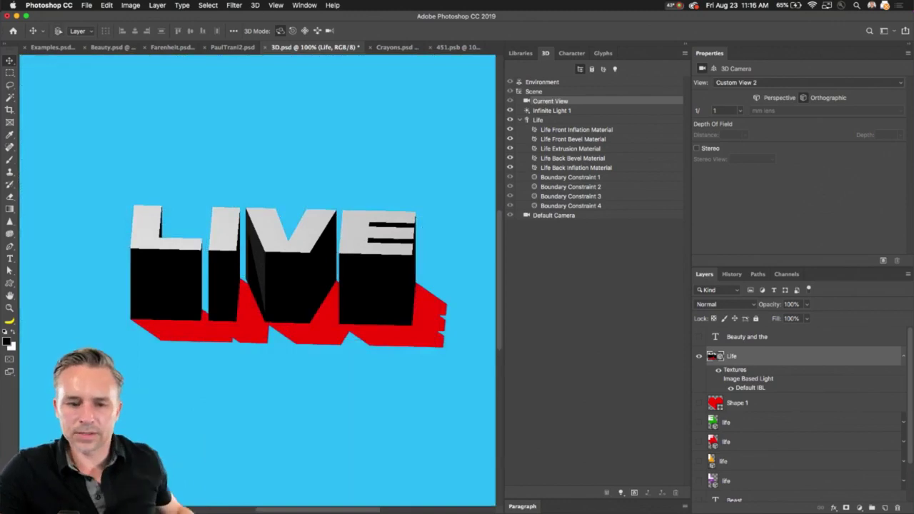
pyautogui.scroll(3, 47, 372)
pyautogui.scroll(-2, 247, 323)
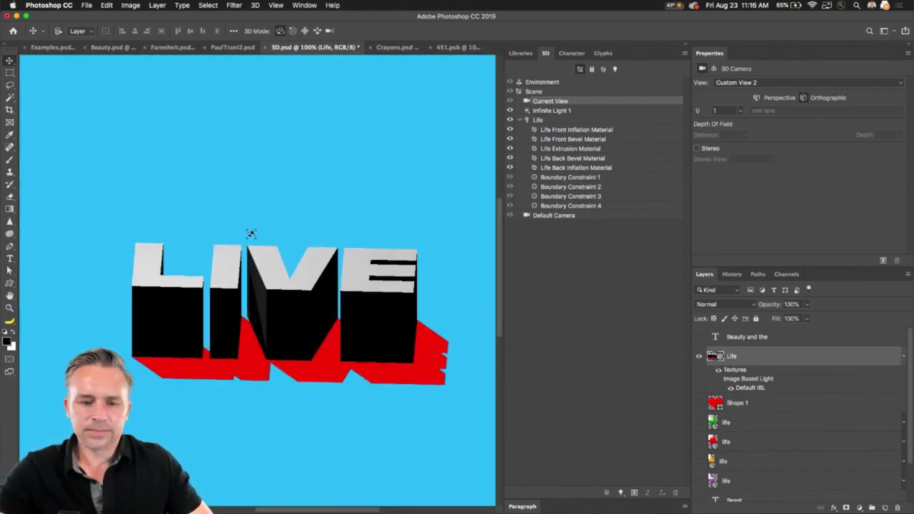
pyautogui.moveTo(263, 278); pyautogui.dragTo(243, 284)
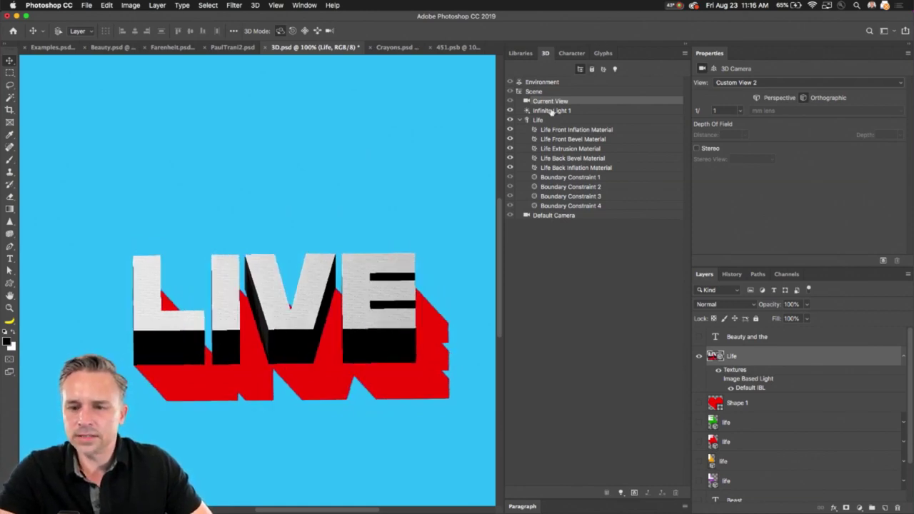
pyautogui.click(543, 83)
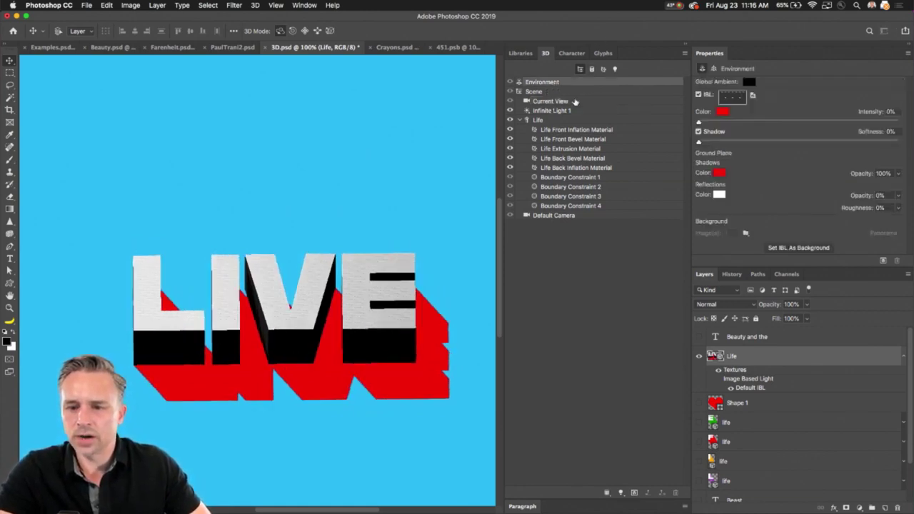
pyautogui.click(698, 133)
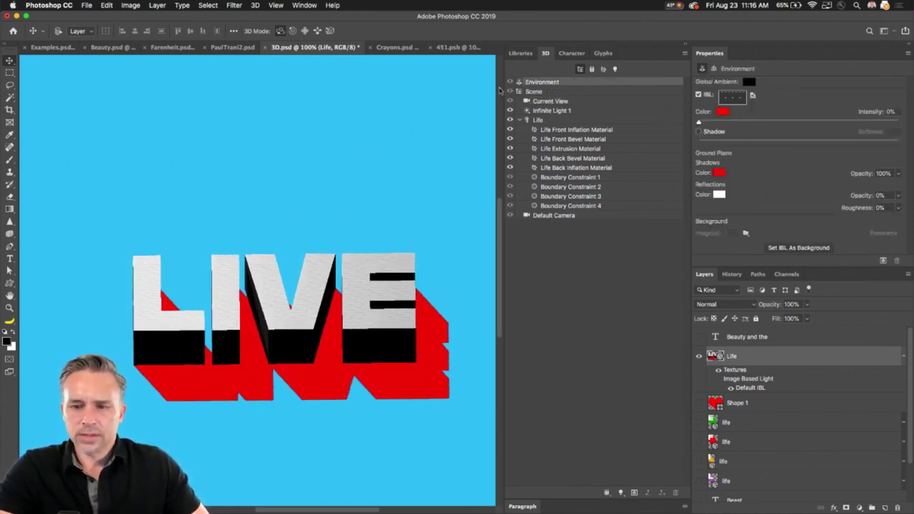
# Turn off Infinite Light 1's shadow and set the Environment IBL intensity to 125%
pyautogui.click(551, 112)
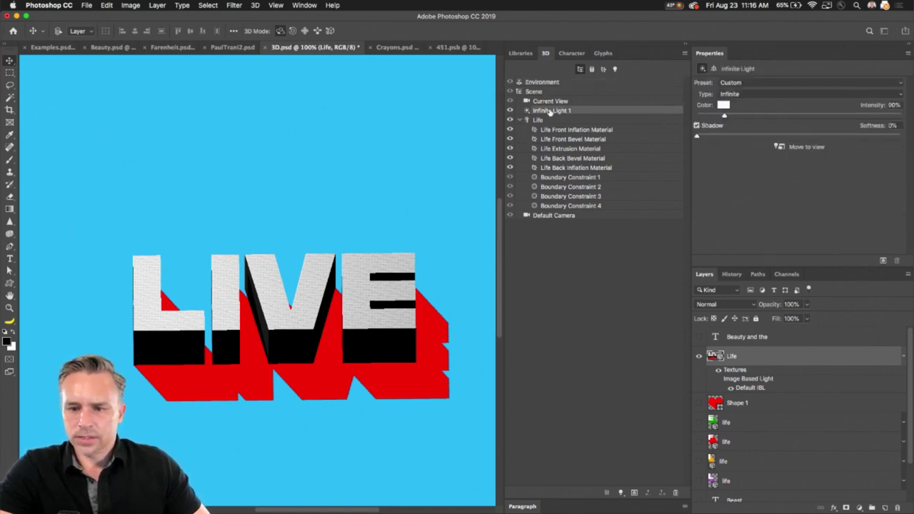
pyautogui.click(697, 126)
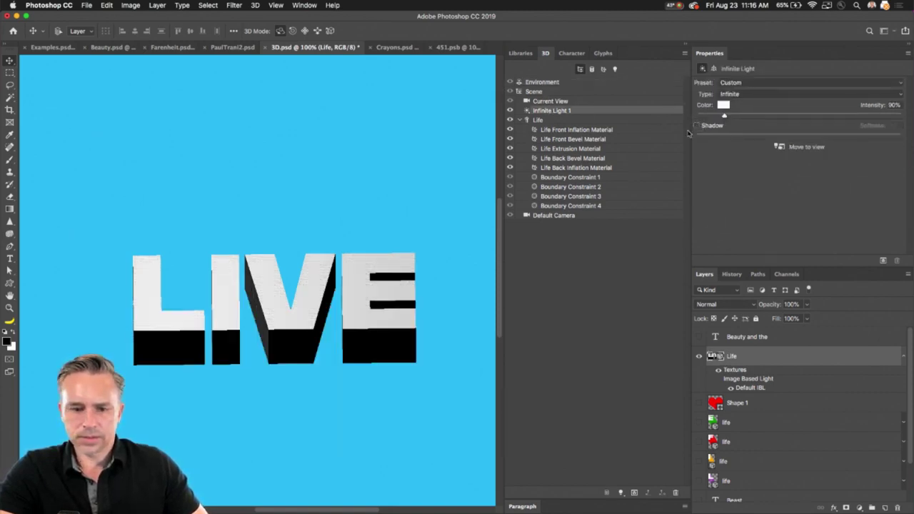
pyautogui.click(554, 83)
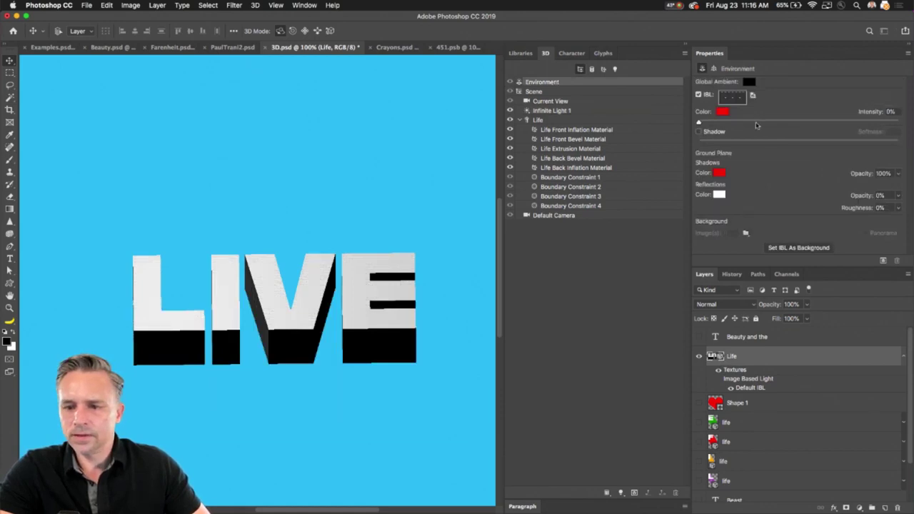
pyautogui.click(789, 123)
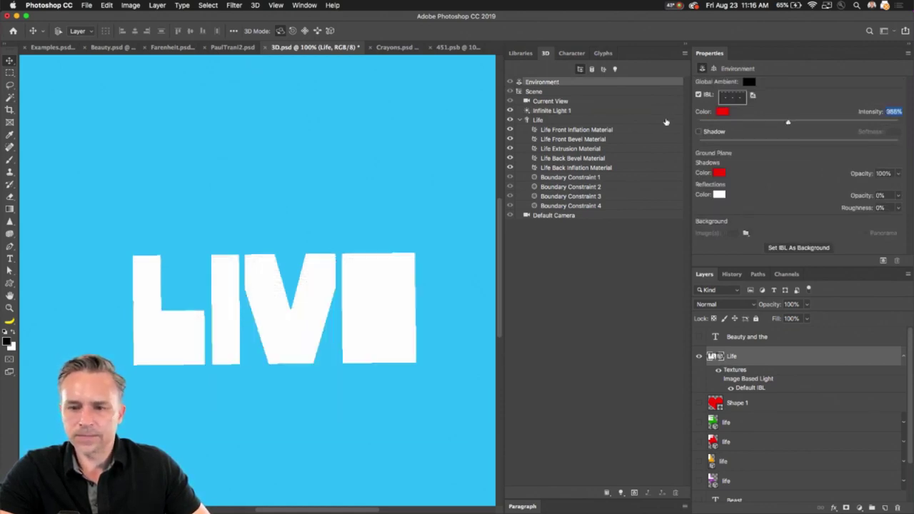
pyautogui.click(739, 123)
pyautogui.moveTo(739, 123)
pyautogui.mouseDown()
pyautogui.moveTo(725, 123)
pyautogui.moveTo(734, 122)
pyautogui.mouseUp()
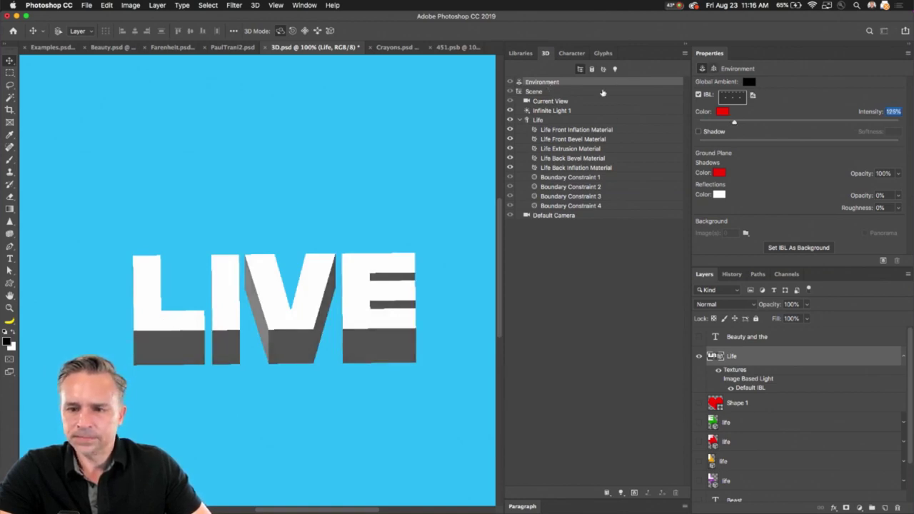
pyautogui.click(571, 92)
# Apply the Unlit Texture render preset and orbit LIVE to a slanted angle
pyautogui.click(767, 83)
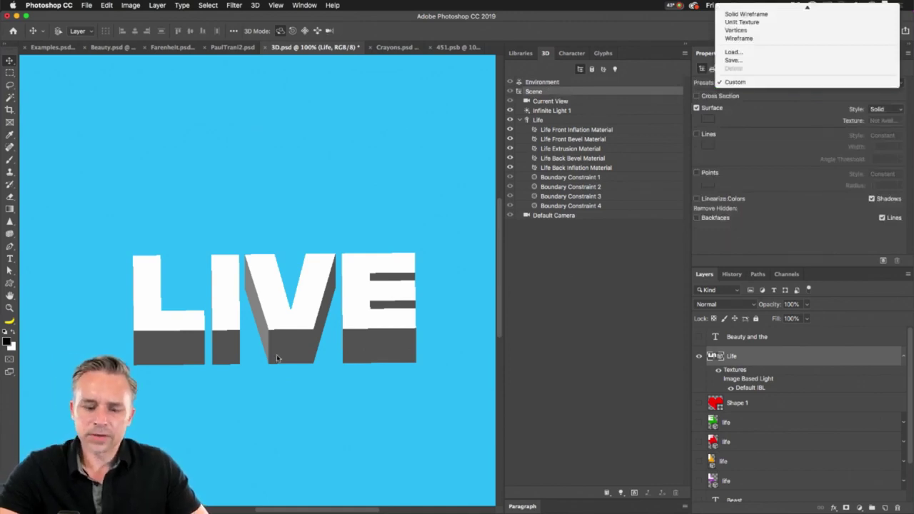
pyautogui.scroll(5, 740, 84)
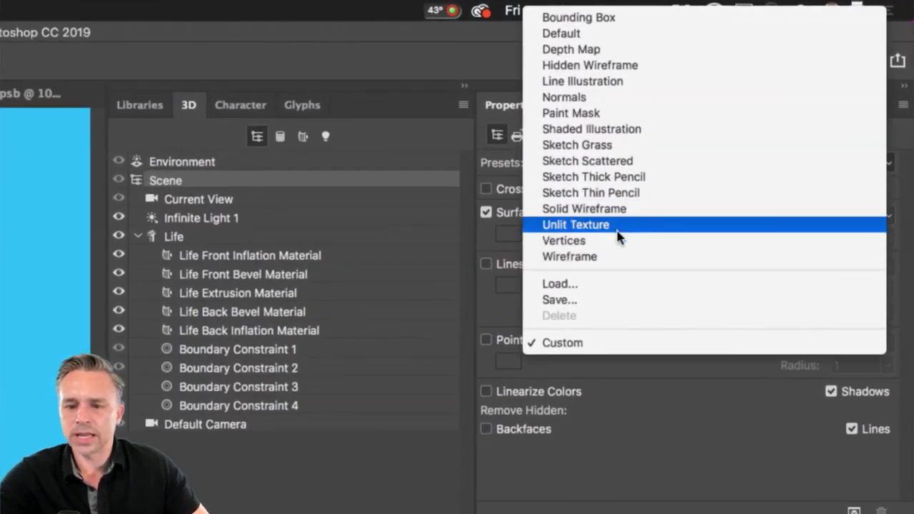
pyautogui.click(623, 227)
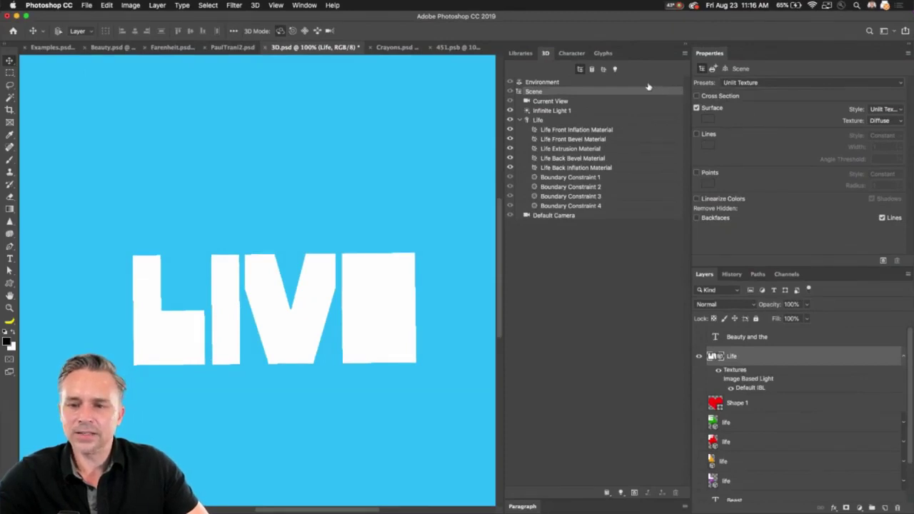
pyautogui.moveTo(293, 284); pyautogui.dragTo(327, 197)
pyautogui.moveTo(350, 357); pyautogui.dragTo(392, 364)
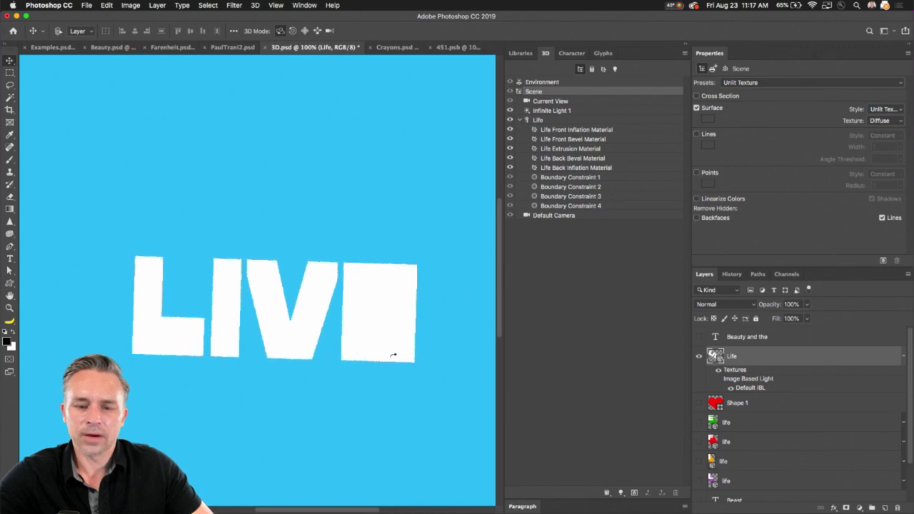
pyautogui.moveTo(400, 373); pyautogui.dragTo(377, 376)
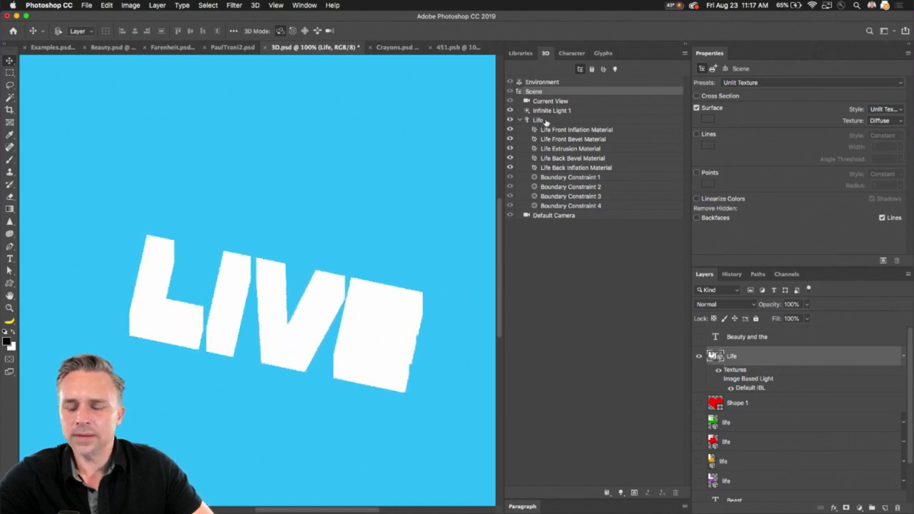
pyautogui.click(545, 122)
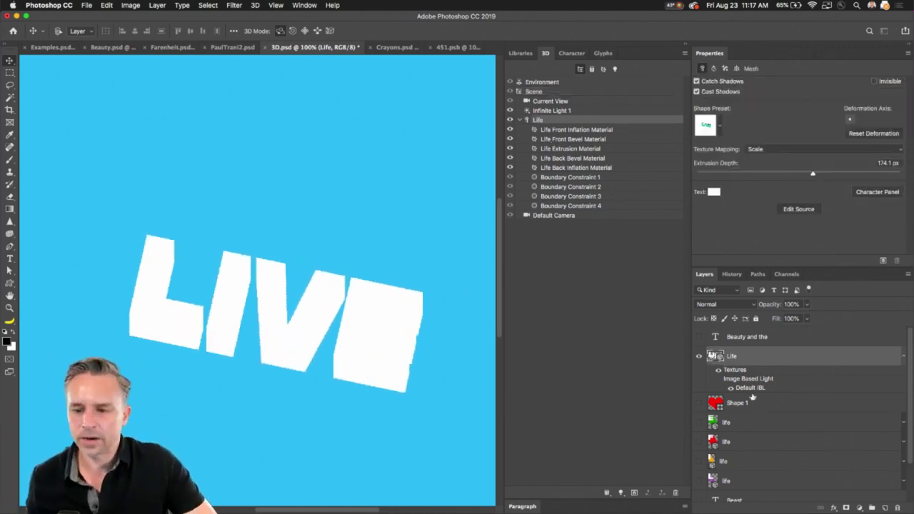
# Hide the Life 3D layer and show the L, I, F and E letter layers
pyautogui.doubleClick(821, 58)
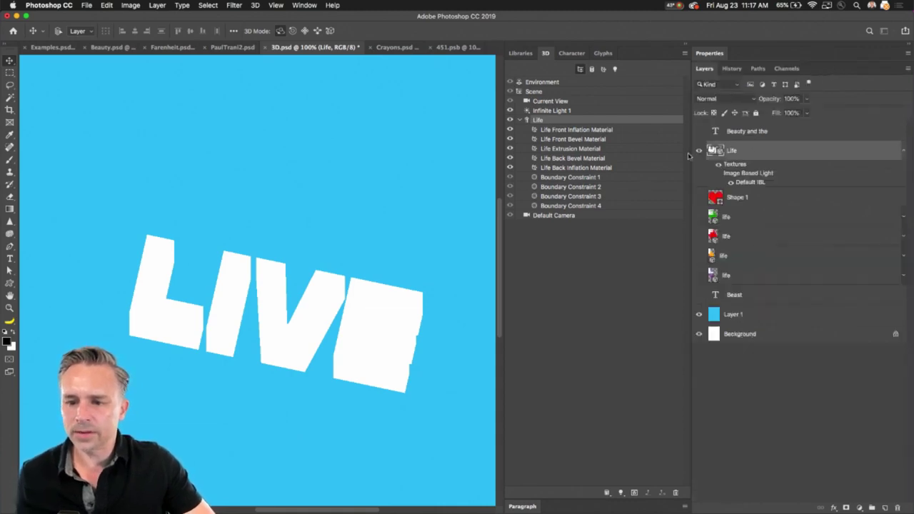
pyautogui.click(699, 151)
pyautogui.click(699, 277)
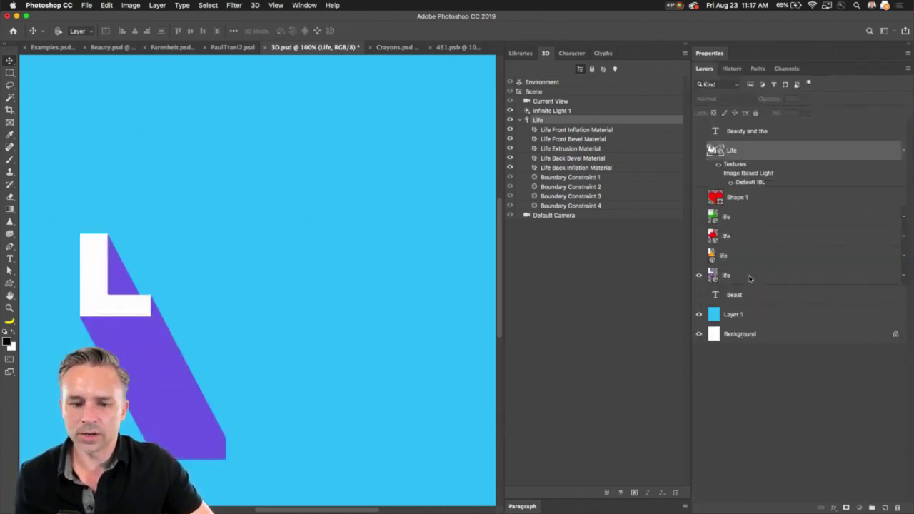
pyautogui.click(699, 256)
pyautogui.click(699, 237)
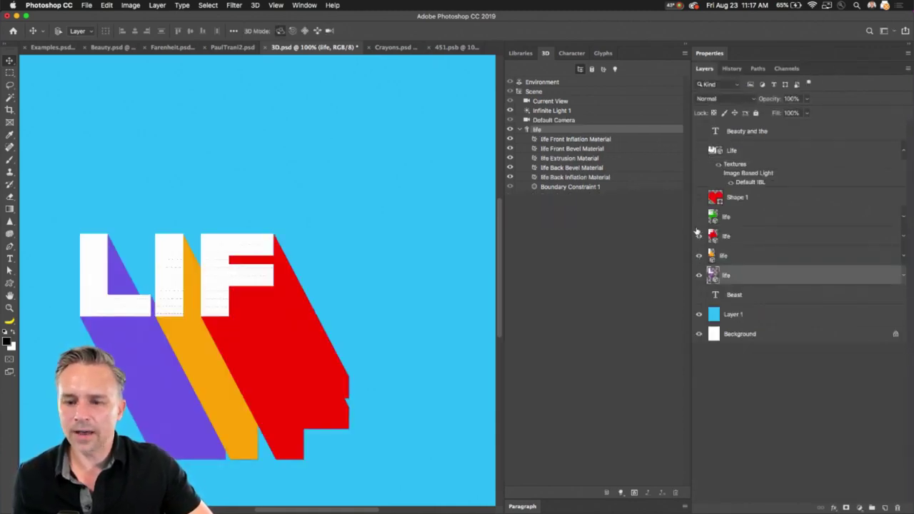
pyautogui.click(699, 217)
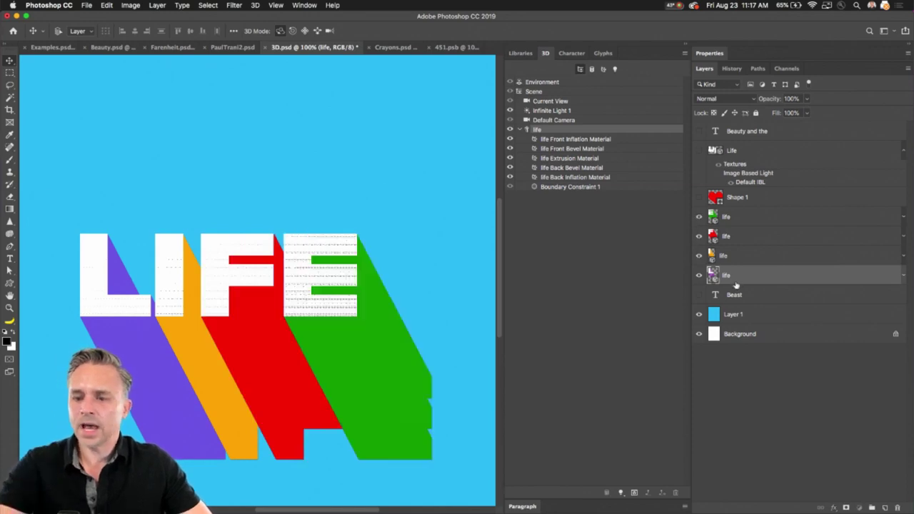
# Select the orange-shadowed life layer and move the LIFE object up and slightly right
pyautogui.click(547, 83)
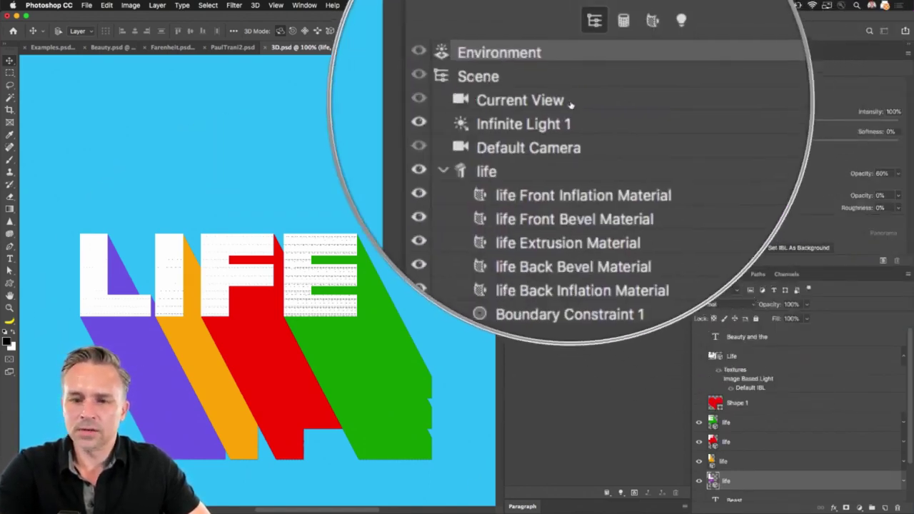
pyautogui.click(746, 464)
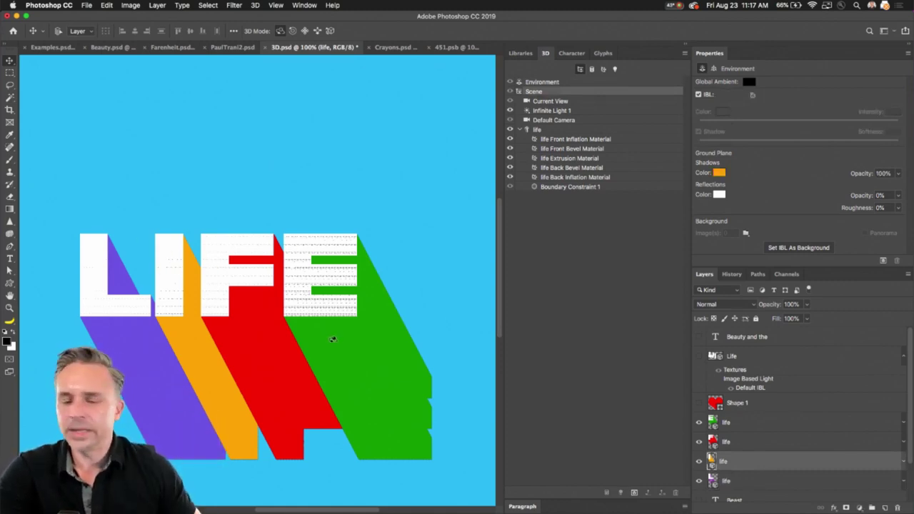
pyautogui.moveTo(94, 342); pyautogui.dragTo(164, 303)
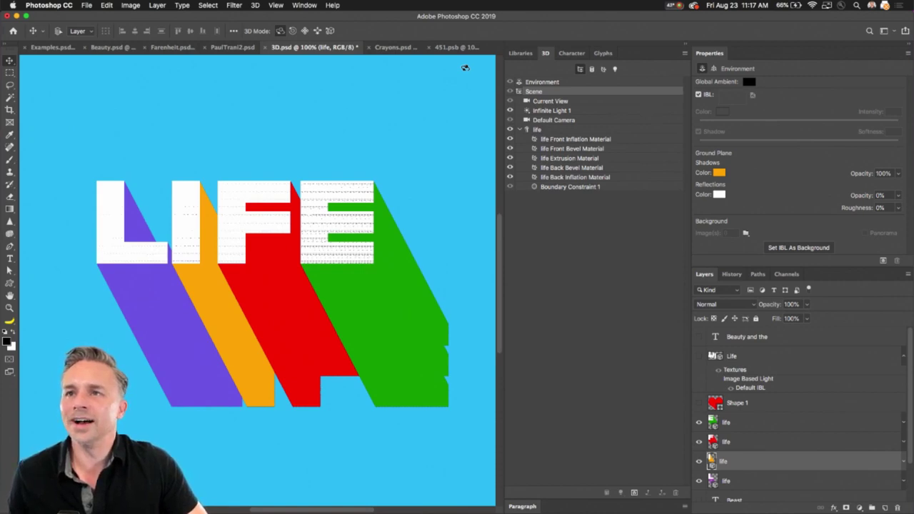
# In Crayons.psd, select Layer 3 and orbit the crayon-box text cube to a new angle
pyautogui.click(387, 48)
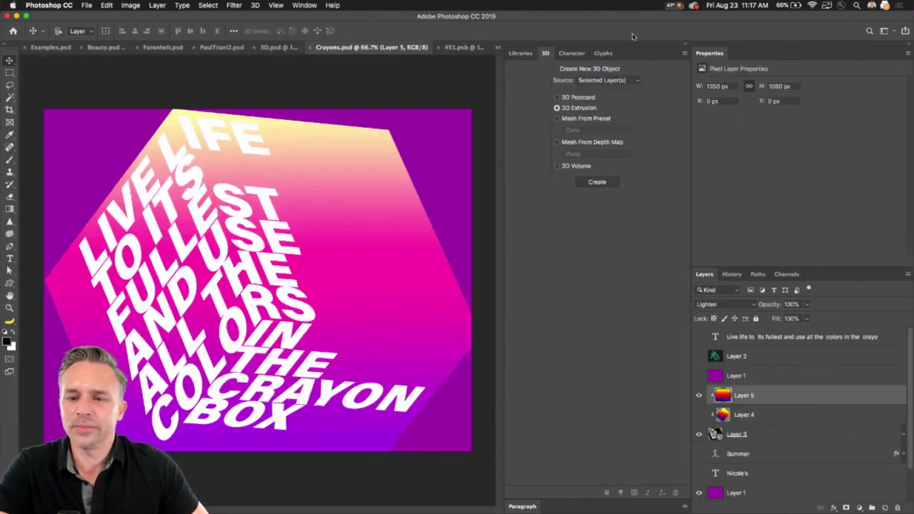
pyautogui.click(686, 46)
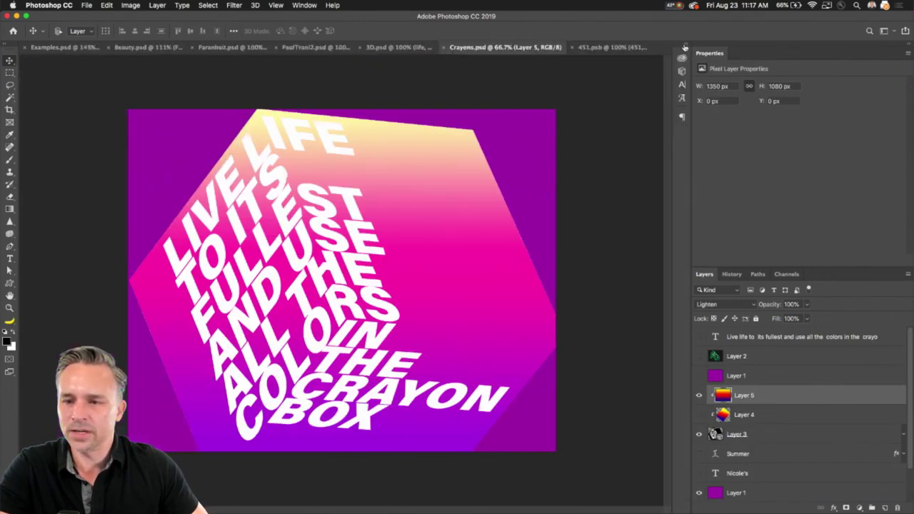
pyautogui.doubleClick(845, 55)
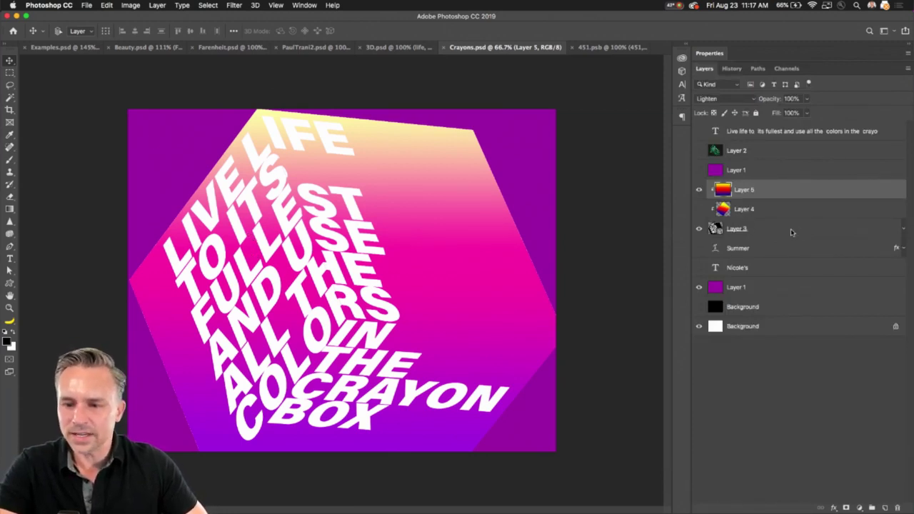
pyautogui.click(765, 229)
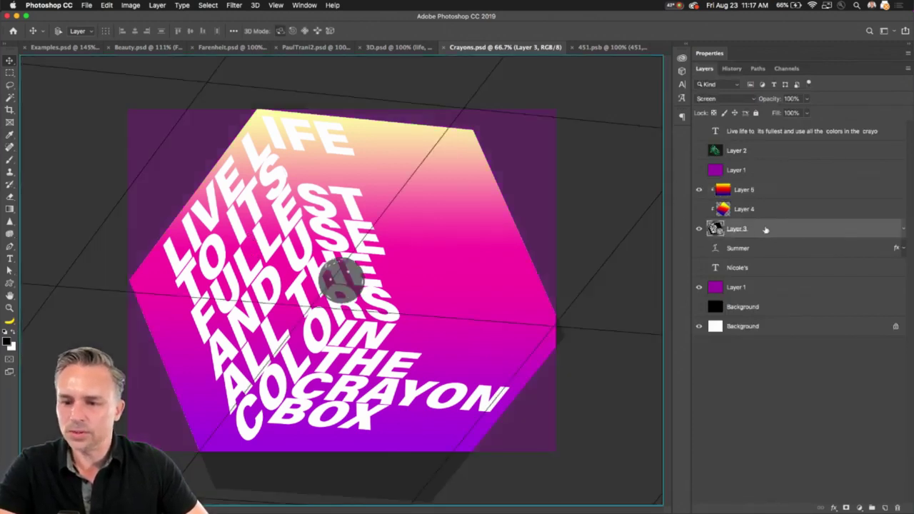
pyautogui.click(687, 45)
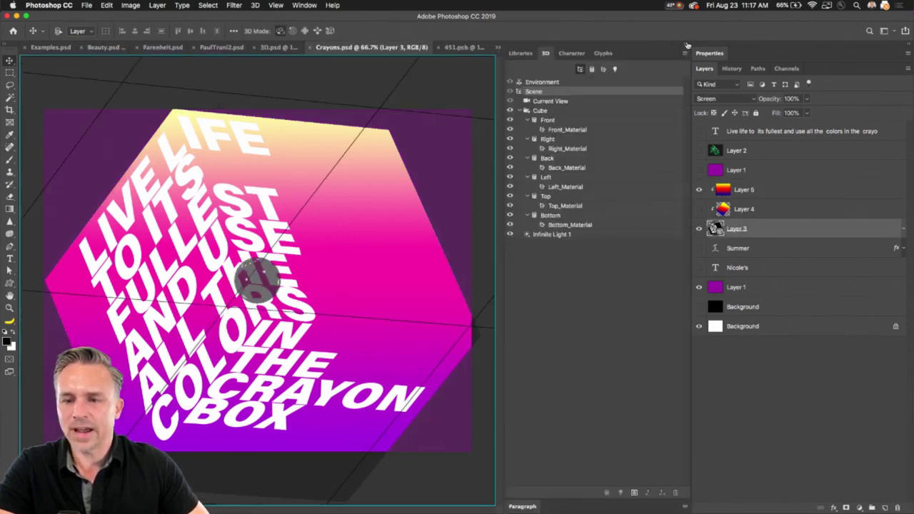
pyautogui.click(550, 101)
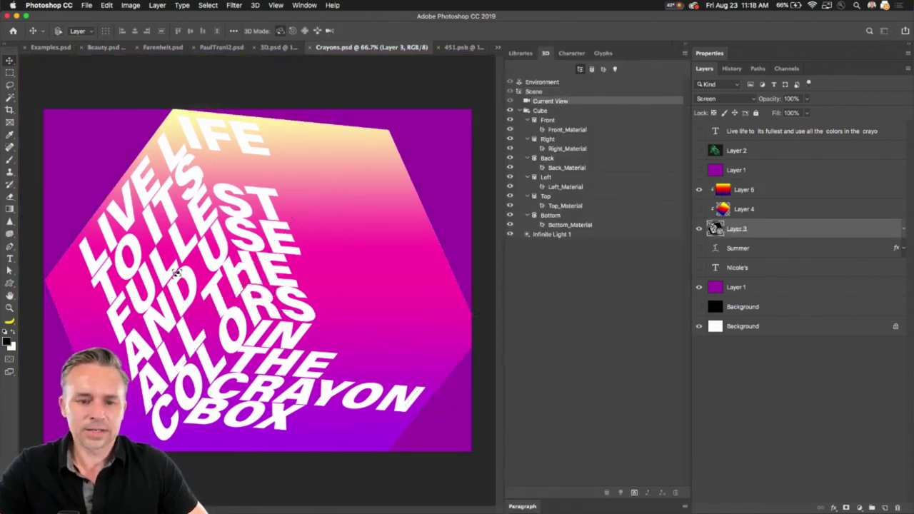
pyautogui.moveTo(191, 256); pyautogui.dragTo(202, 272)
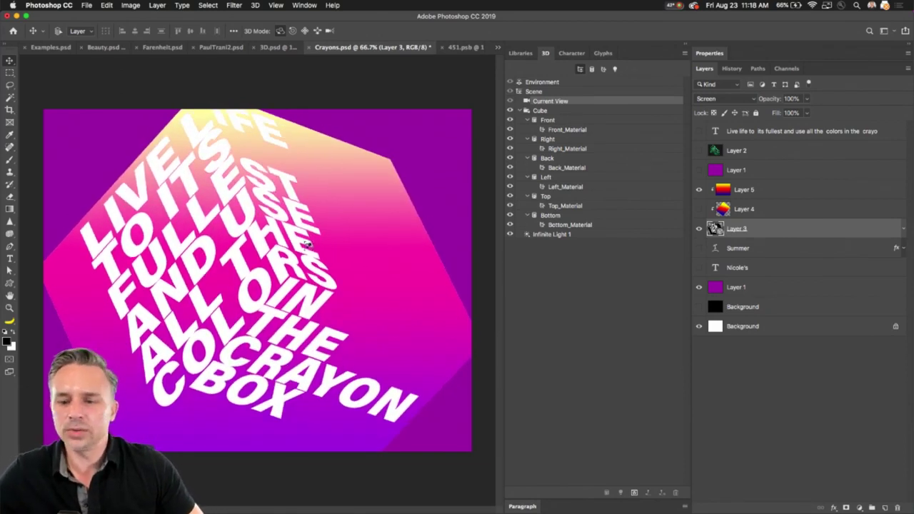
pyautogui.click(699, 228)
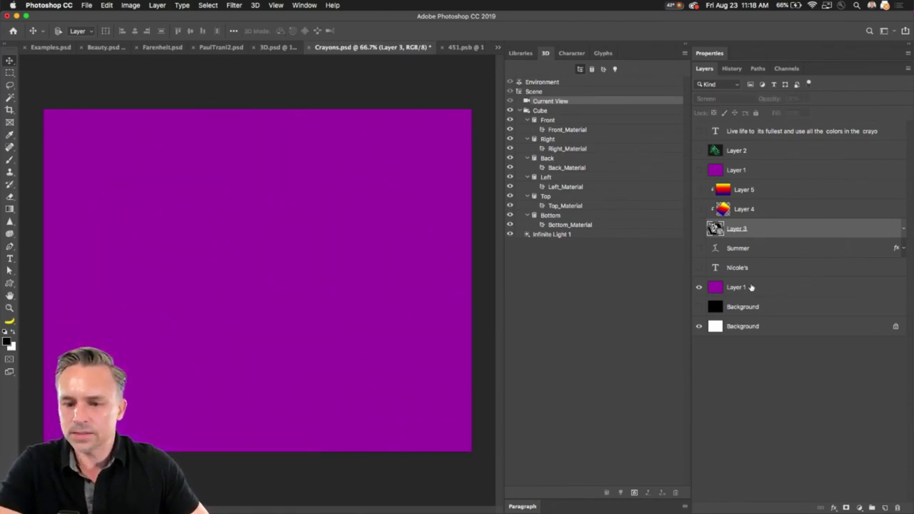
pyautogui.click(747, 286)
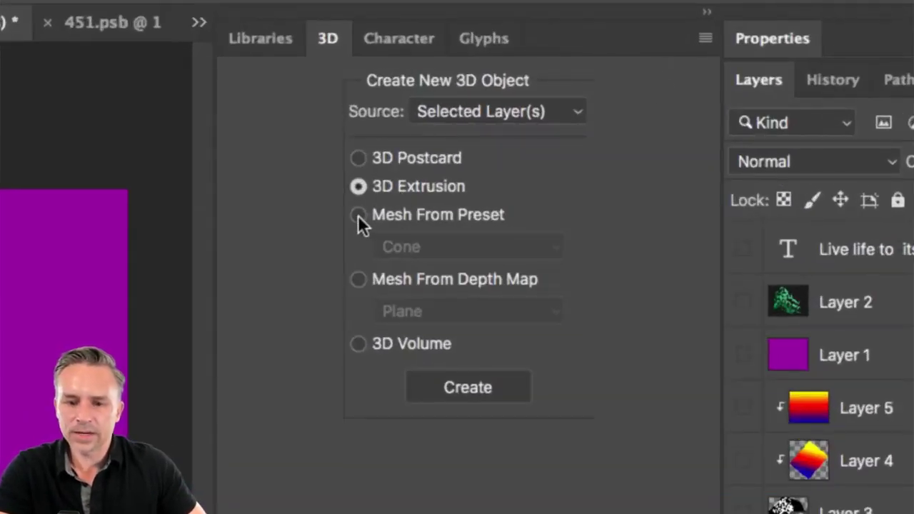
pyautogui.click(359, 218)
pyautogui.click(454, 246)
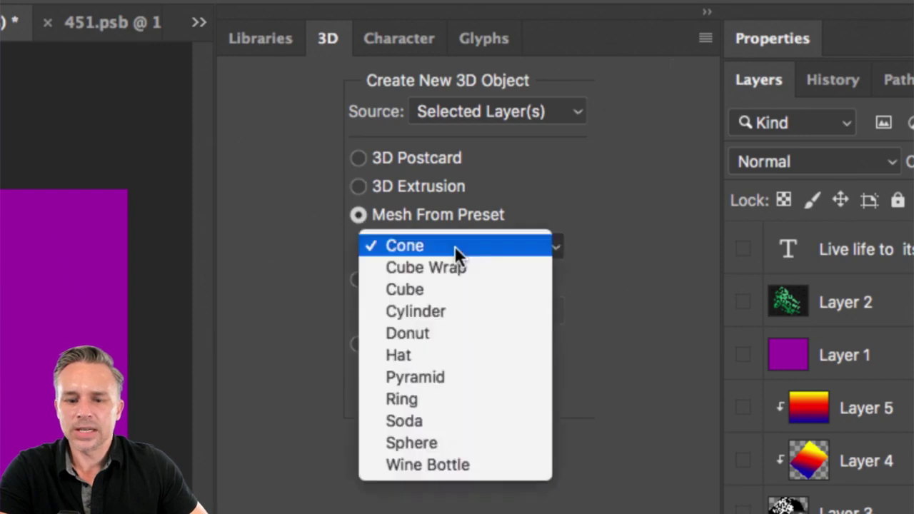
pyautogui.click(500, 290)
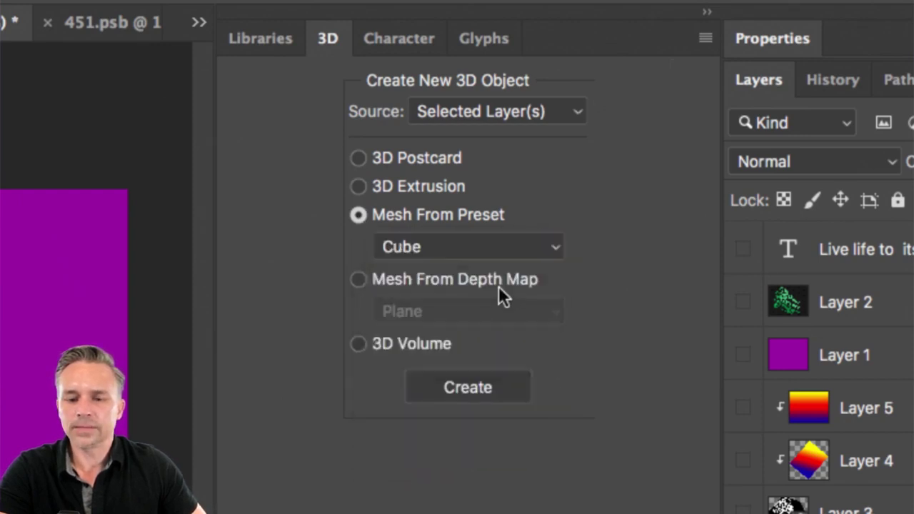
pyautogui.click(458, 246)
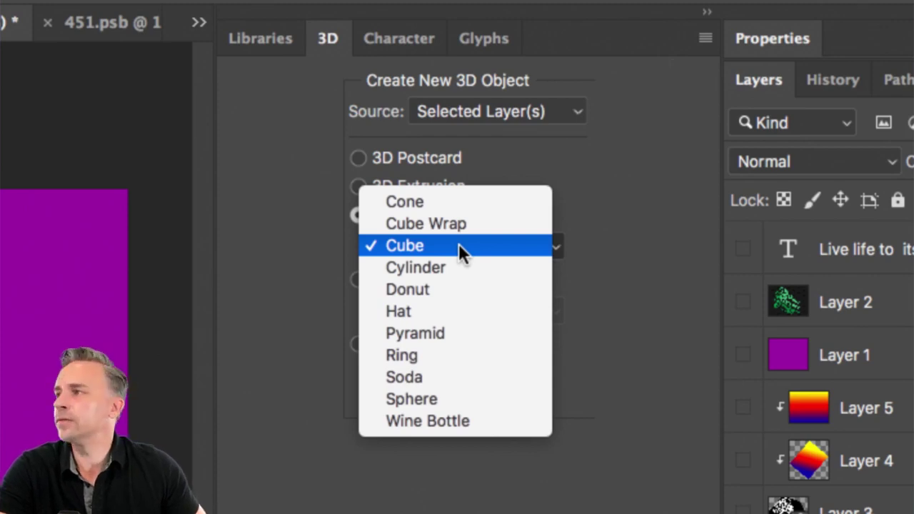
pyautogui.click(458, 246)
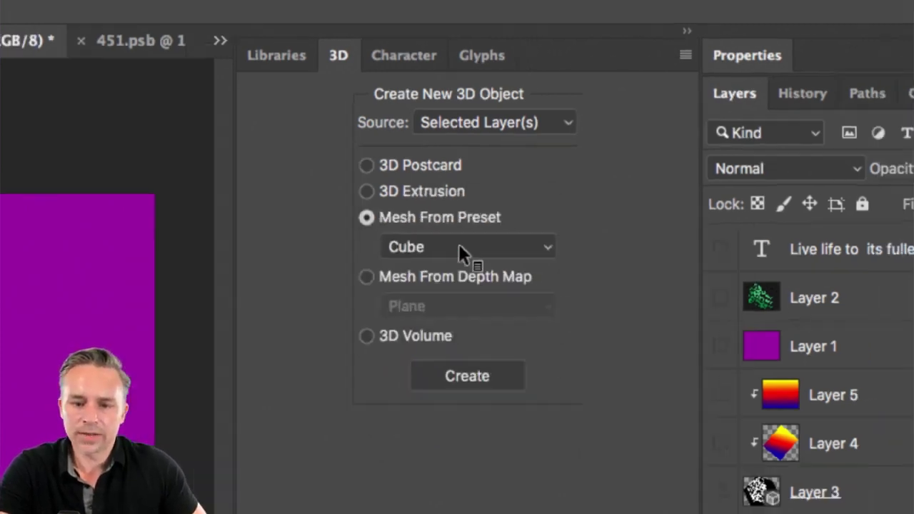
pyautogui.click(593, 183)
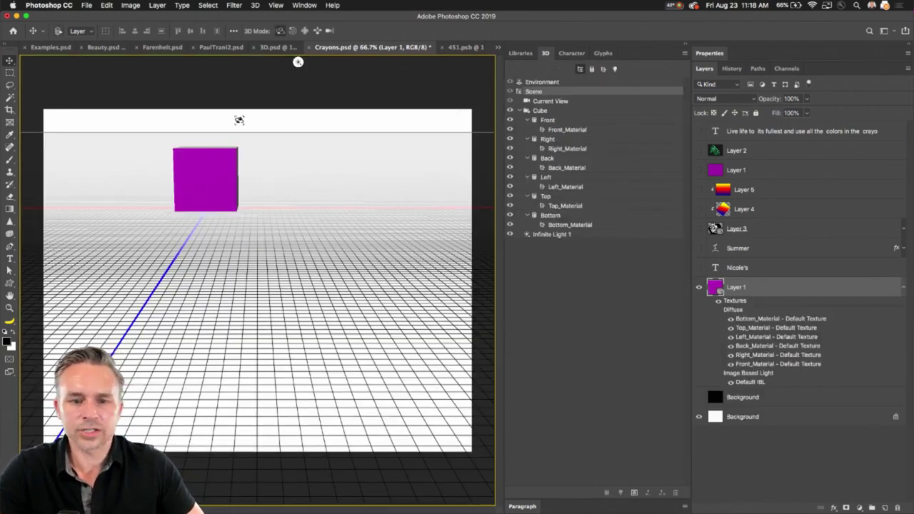
pyautogui.moveTo(300, 206); pyautogui.dragTo(368, 92)
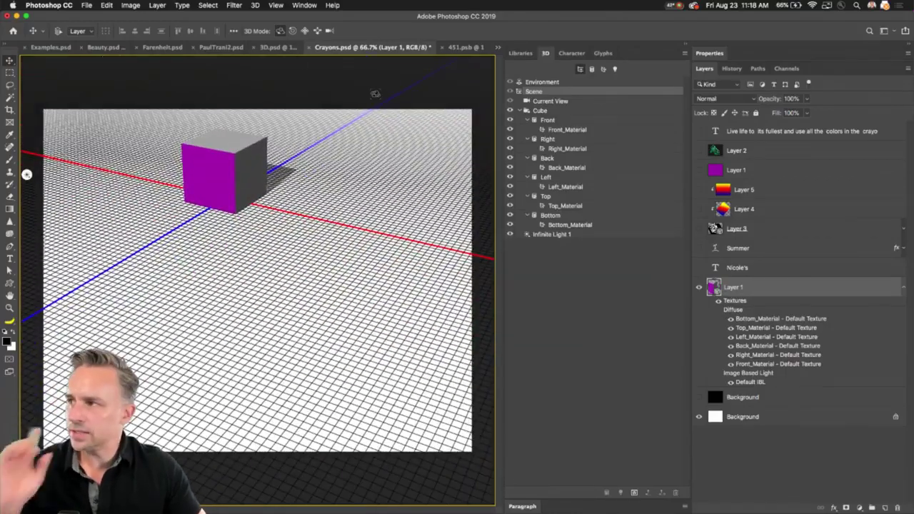
pyautogui.moveTo(375, 94); pyautogui.dragTo(198, 172)
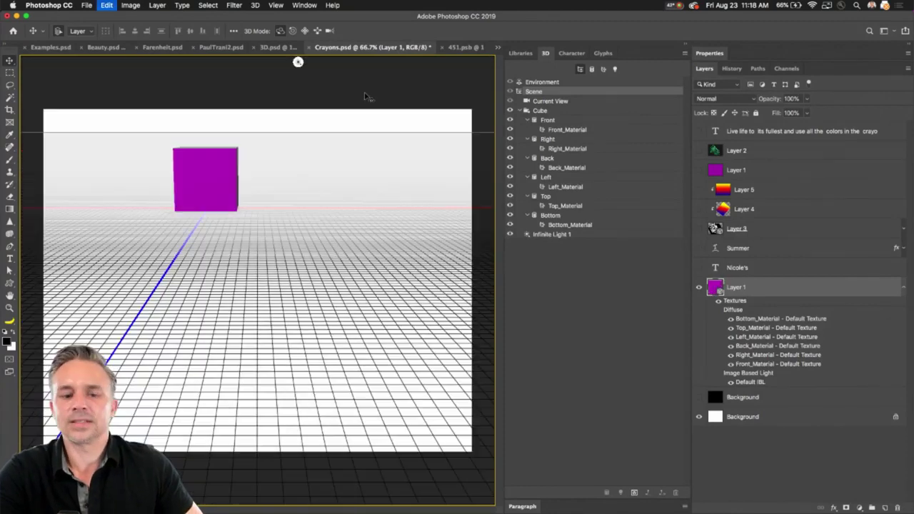
pyautogui.press('super+z')
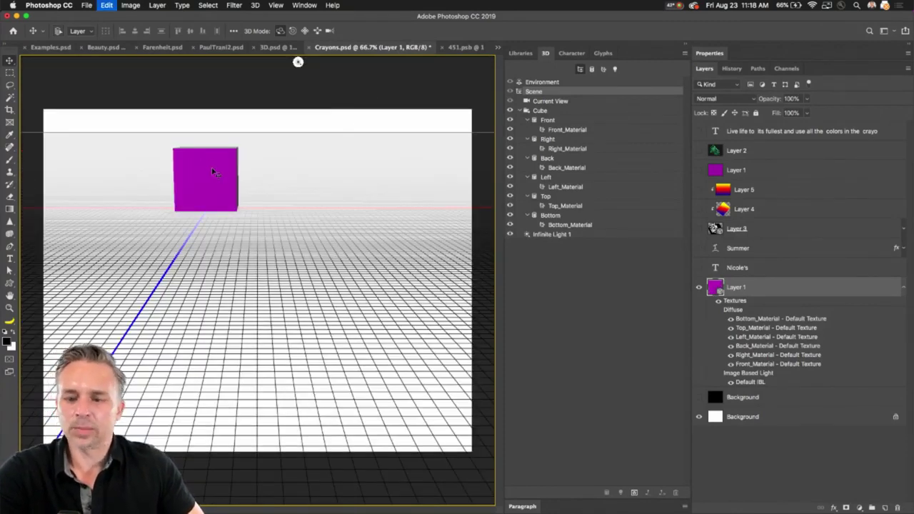
# Add a layer above purple Layer 1, then orbit, enlarge and slide its cube into three-quarter view
pyautogui.click(780, 293)
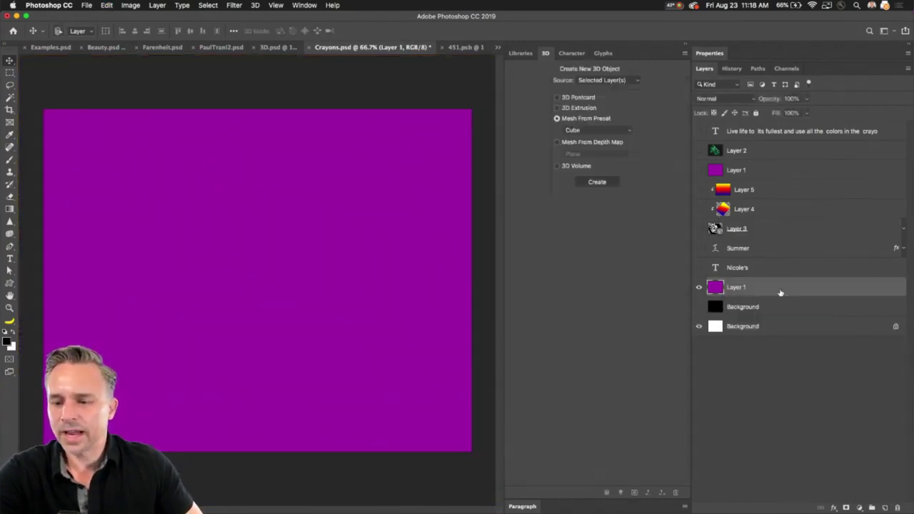
pyautogui.click(885, 508)
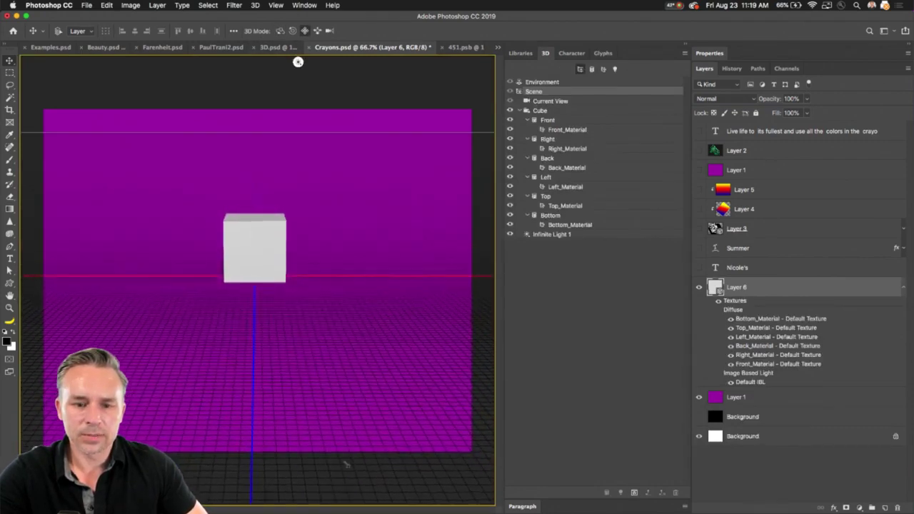
pyautogui.moveTo(298, 61); pyautogui.dragTo(175, 62)
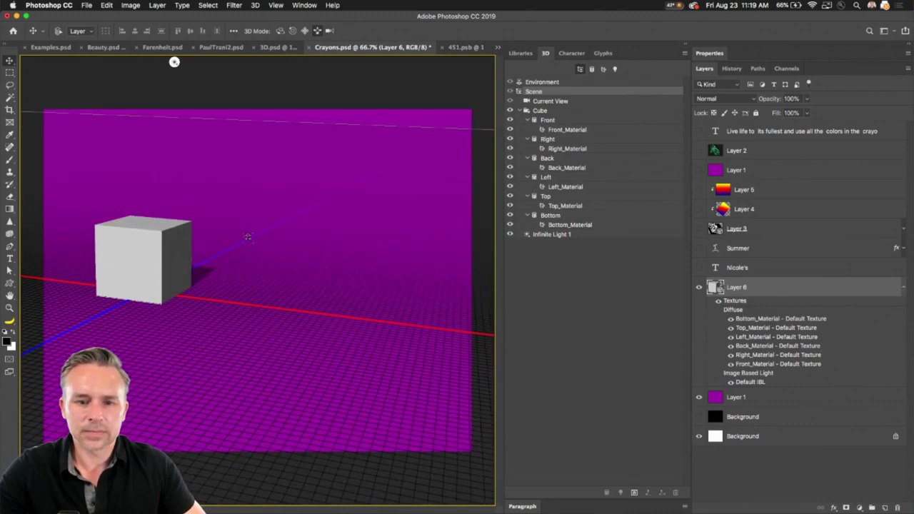
pyautogui.moveTo(247, 239); pyautogui.dragTo(301, 94)
pyautogui.click(329, 31)
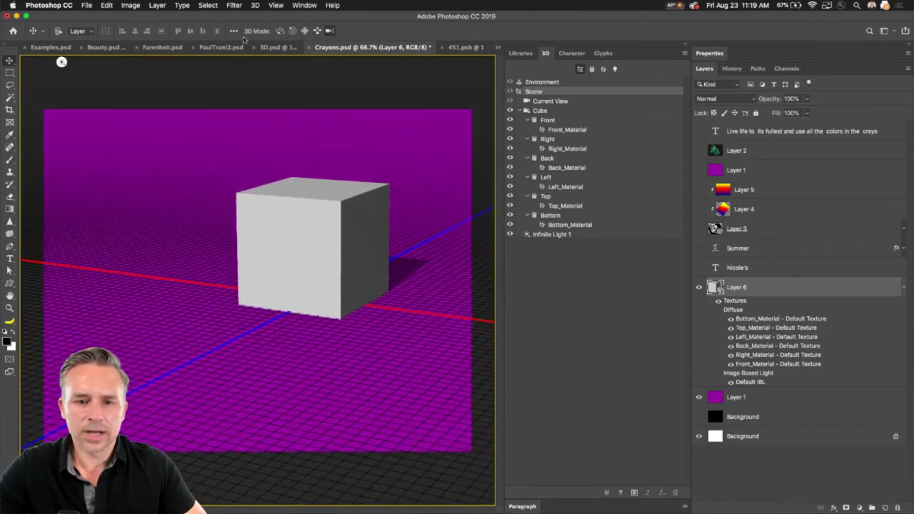
pyautogui.click(305, 30)
pyautogui.moveTo(286, 286); pyautogui.dragTo(27, 286)
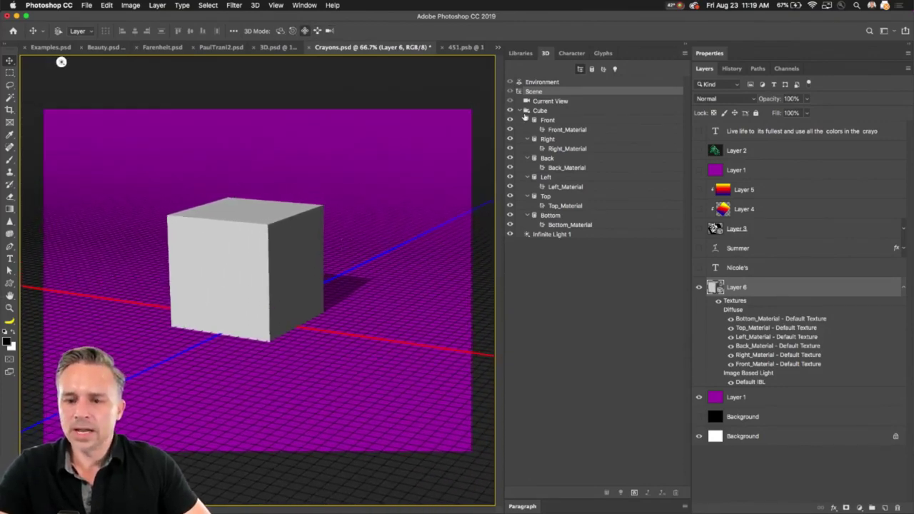
# Open the cube's Front_Material diffuse texture for editing
pyautogui.click(564, 133)
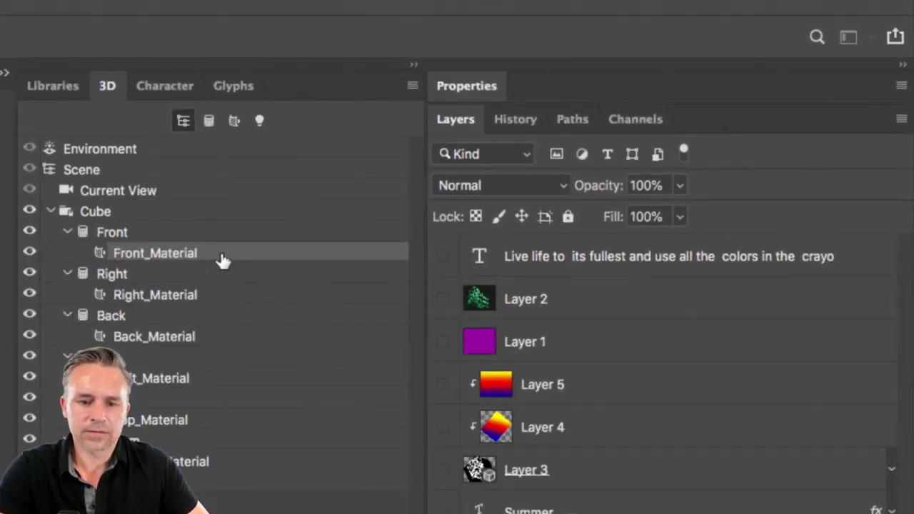
pyautogui.click(481, 93)
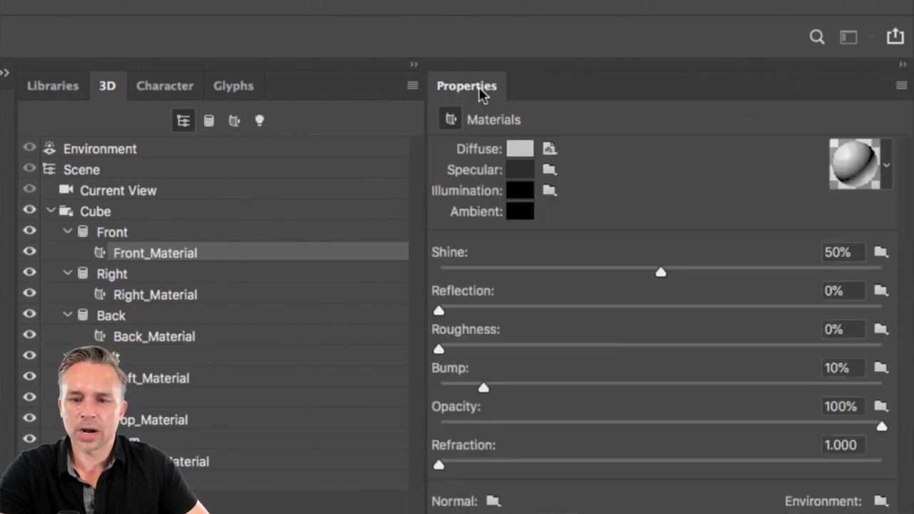
pyautogui.click(547, 150)
pyautogui.click(622, 170)
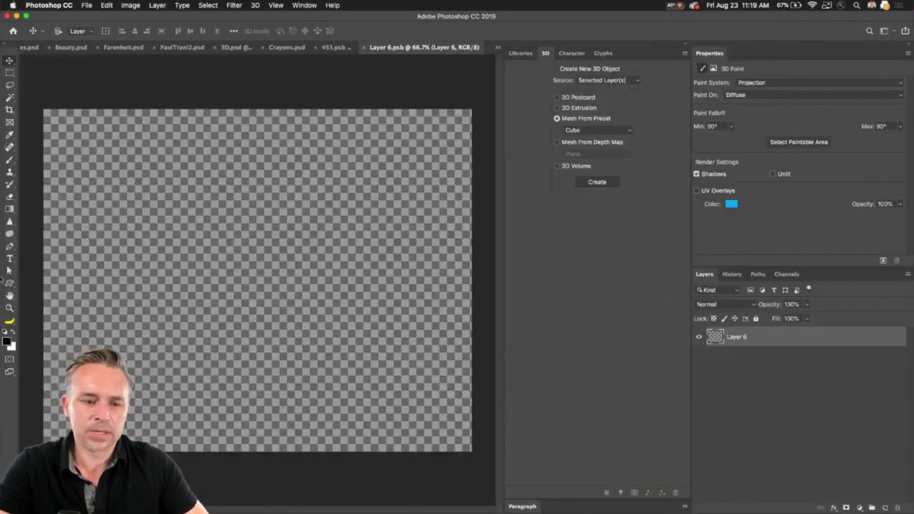
# Type MICHELE on the front texture and move it right into place
pyautogui.click(10, 259)
pyautogui.click(228, 294)
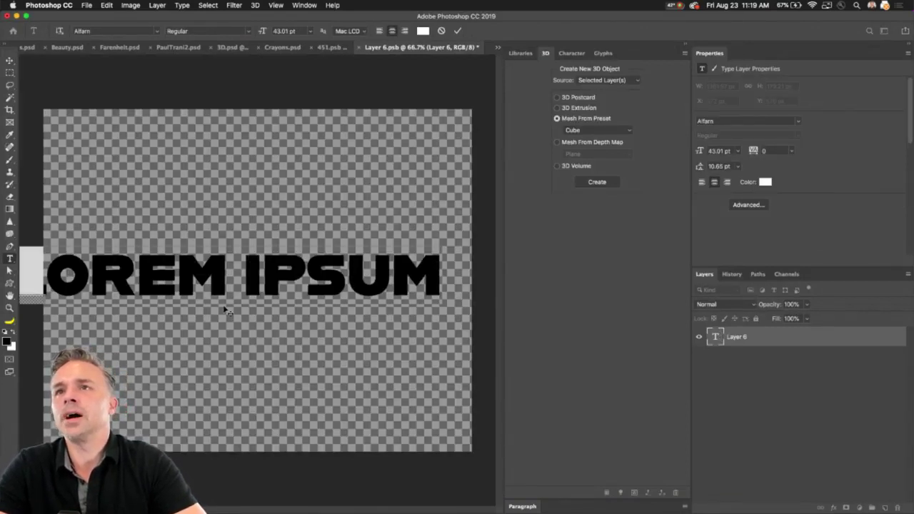
pyautogui.write('MICH')
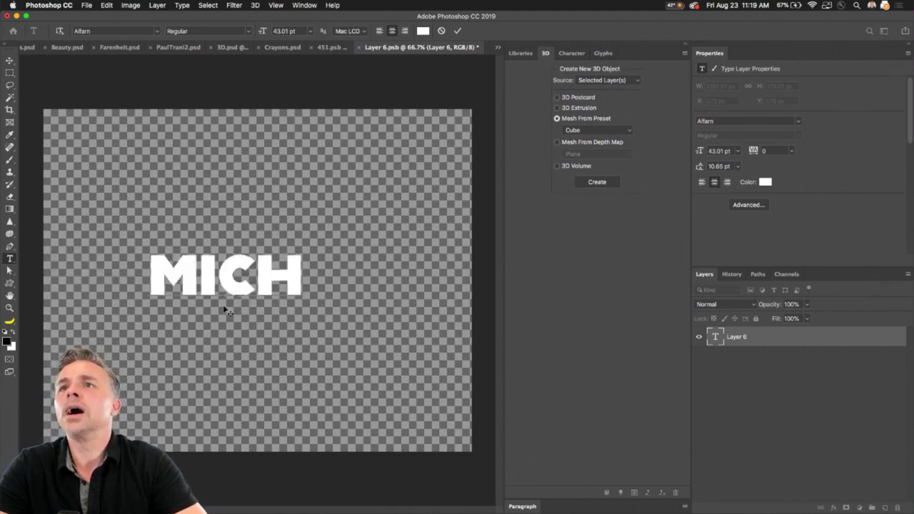
pyautogui.press('BackSpace')
pyautogui.write('H')
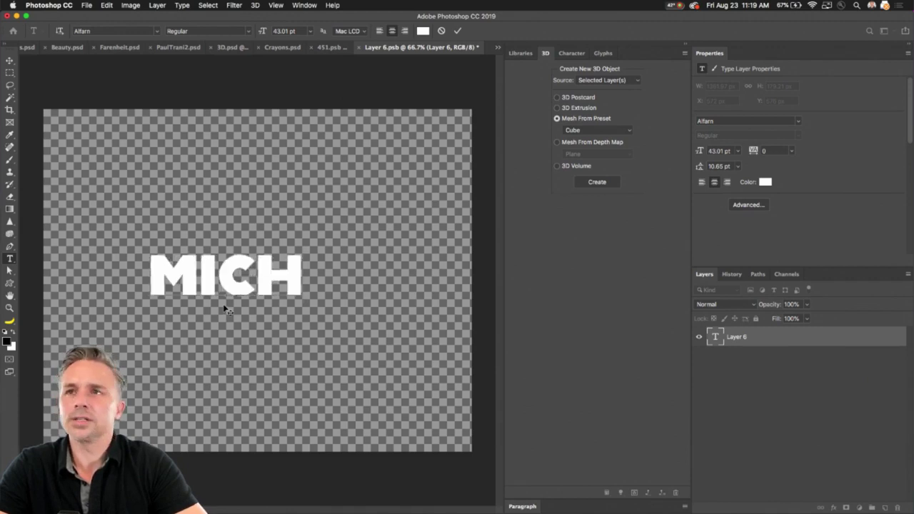
pyautogui.write('ELE')
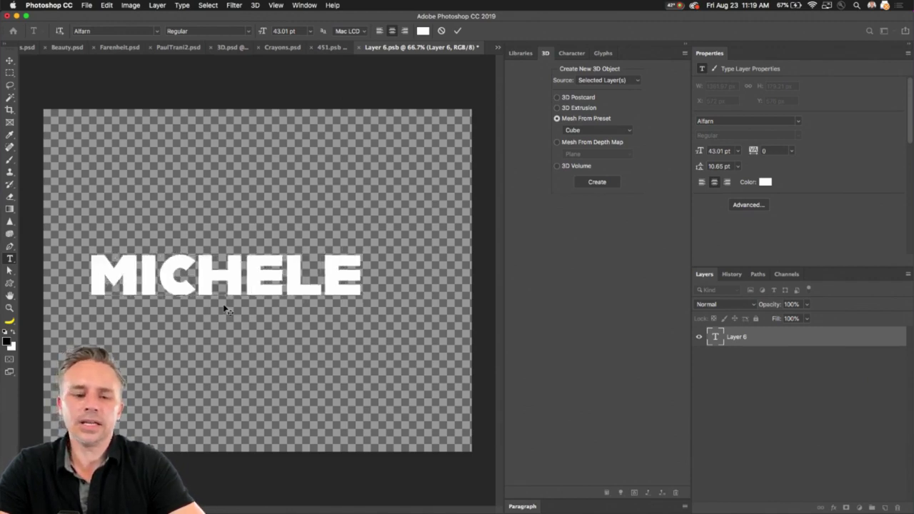
pyautogui.click(9, 61)
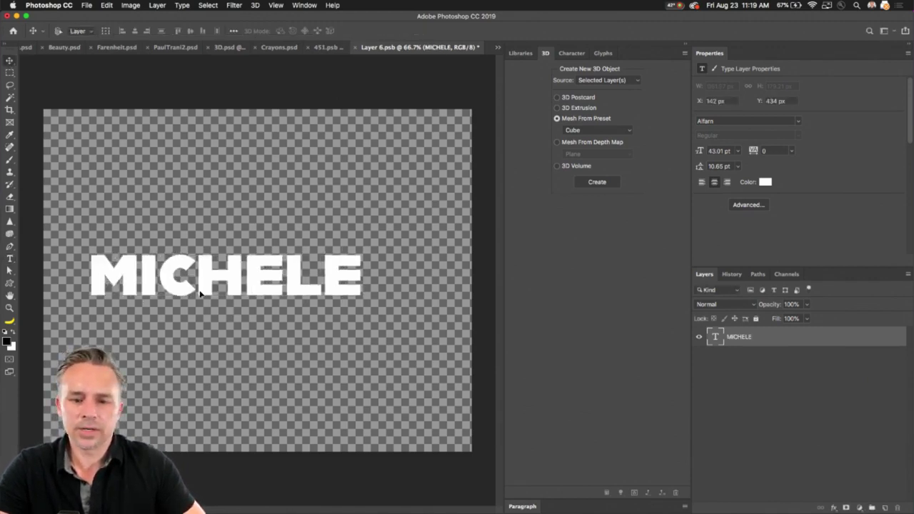
pyautogui.moveTo(143, 302); pyautogui.dragTo(250, 307)
# Scale MICHELE up to span the canvas width and save the texture
pyautogui.press('super+t')
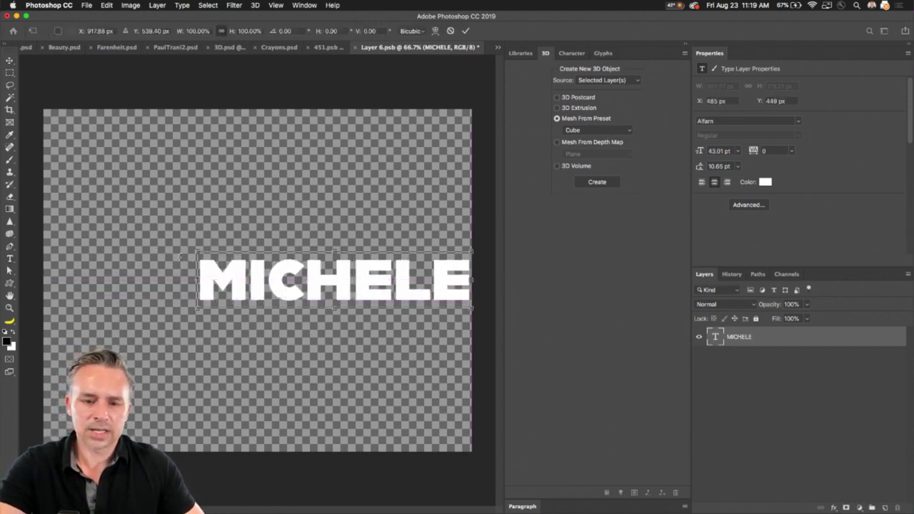
pyautogui.moveTo(198, 251); pyautogui.dragTo(63, 143)
pyautogui.press('Return')
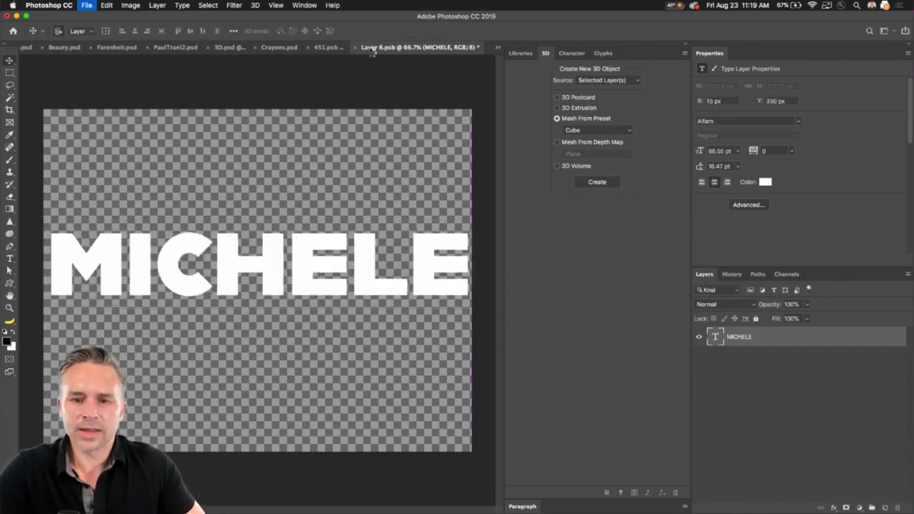
pyautogui.press('super+s')
# Close the front texture and open the Right_Material diffuse texture for editing
pyautogui.click(359, 48)
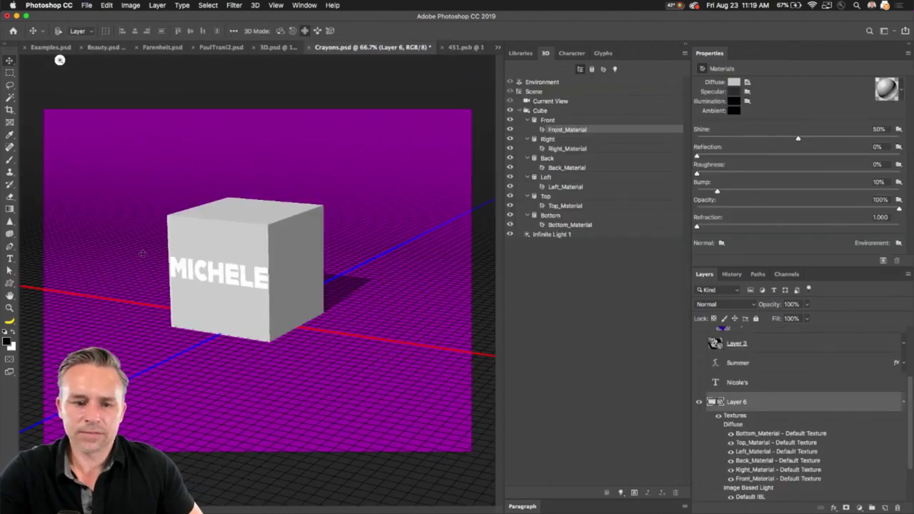
pyautogui.scroll(5, 211, 287)
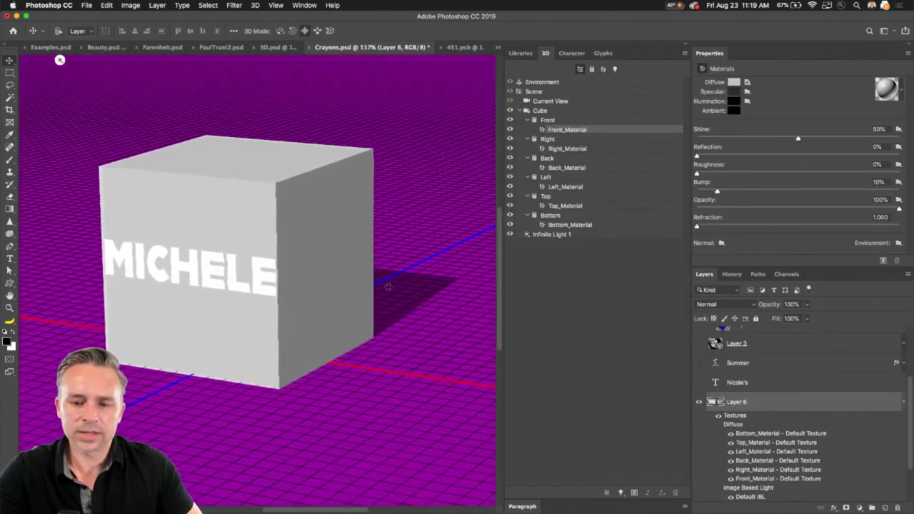
pyautogui.click(566, 148)
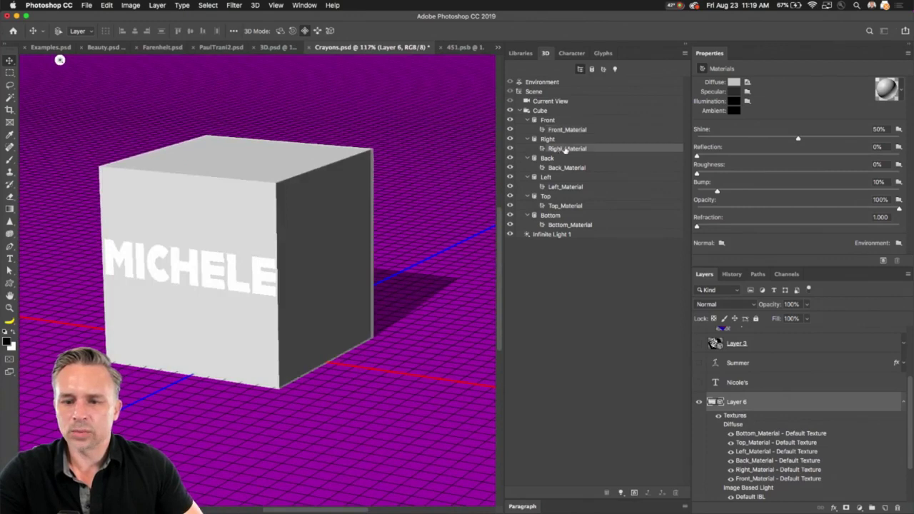
pyautogui.click(747, 85)
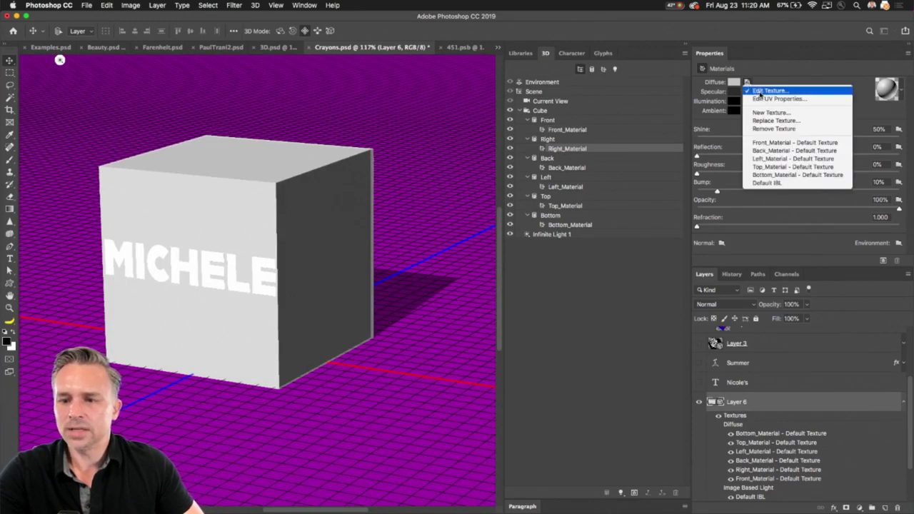
pyautogui.click(758, 97)
# Add the word KEHLER as text on the right-face texture
pyautogui.press('t')
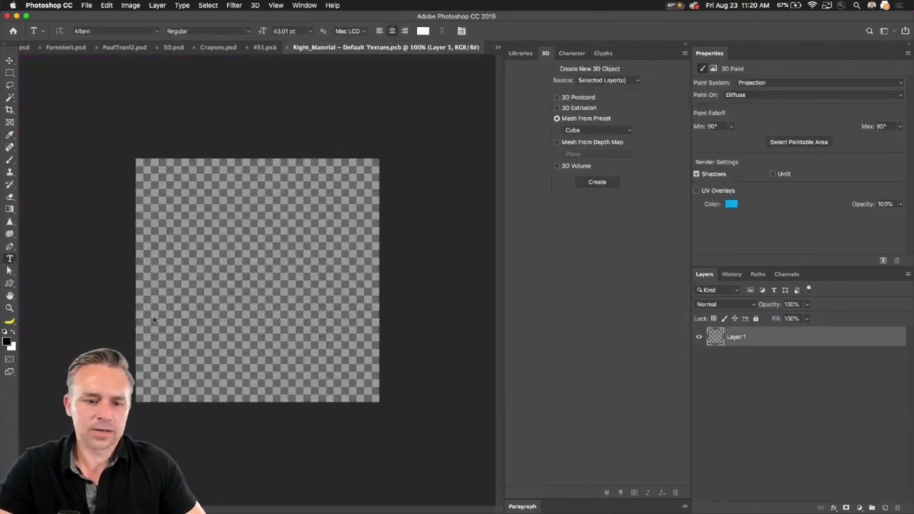
pyautogui.click(189, 287)
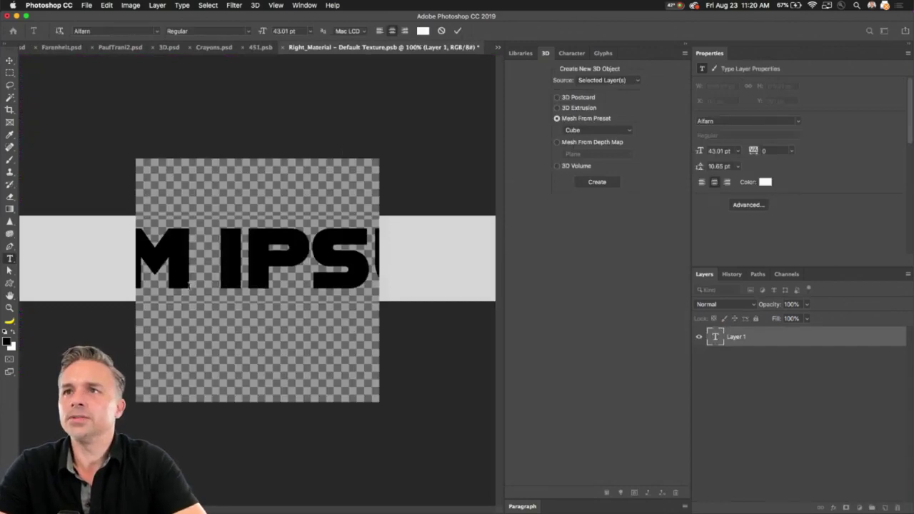
pyautogui.write('KEHLER')
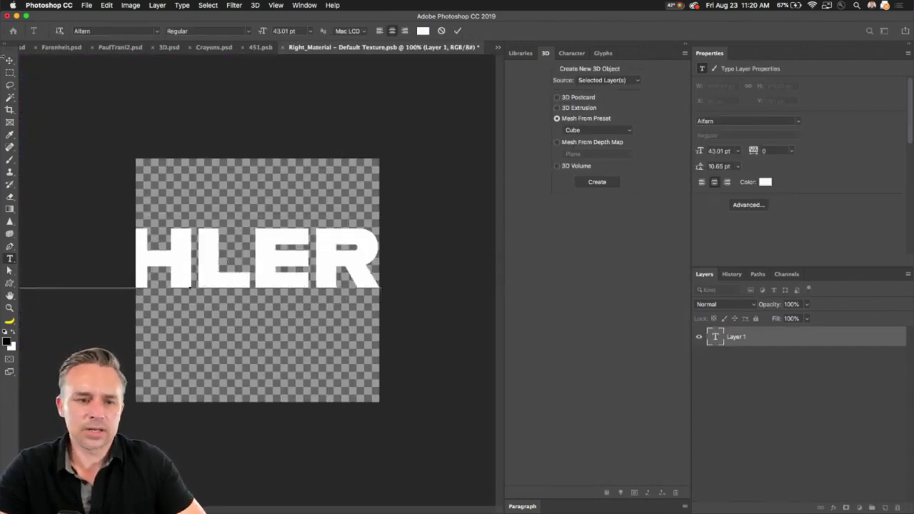
pyautogui.click(9, 60)
# Resize and position KEHLER to fill the texture width, then return to Crayons.psd
pyautogui.press('super+t')
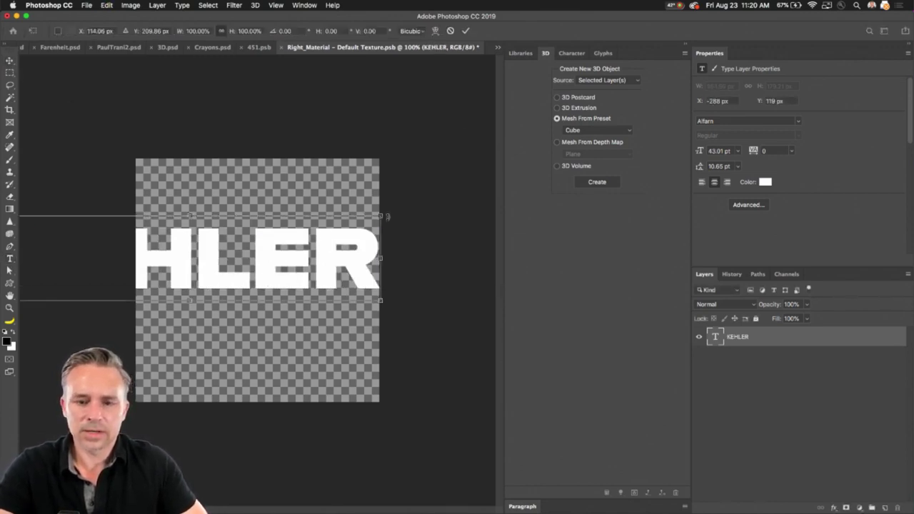
pyautogui.moveTo(380, 215); pyautogui.dragTo(190, 258)
pyautogui.moveTo(32, 274); pyautogui.dragTo(168, 253)
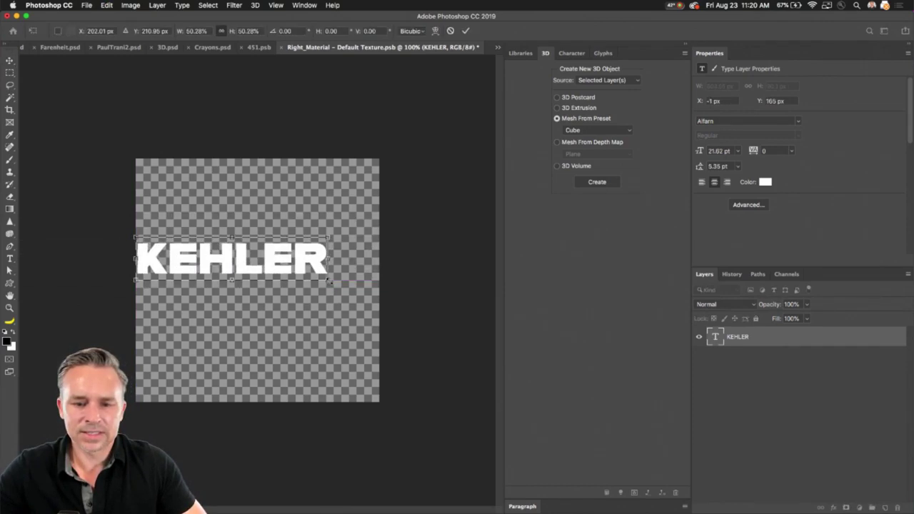
pyautogui.moveTo(328, 280); pyautogui.dragTo(376, 287)
pyautogui.press('Return')
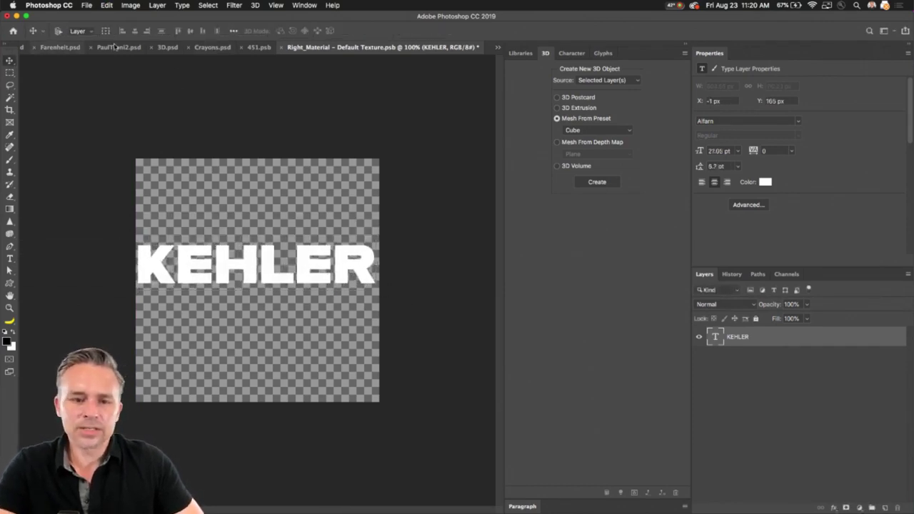
pyautogui.click(497, 47)
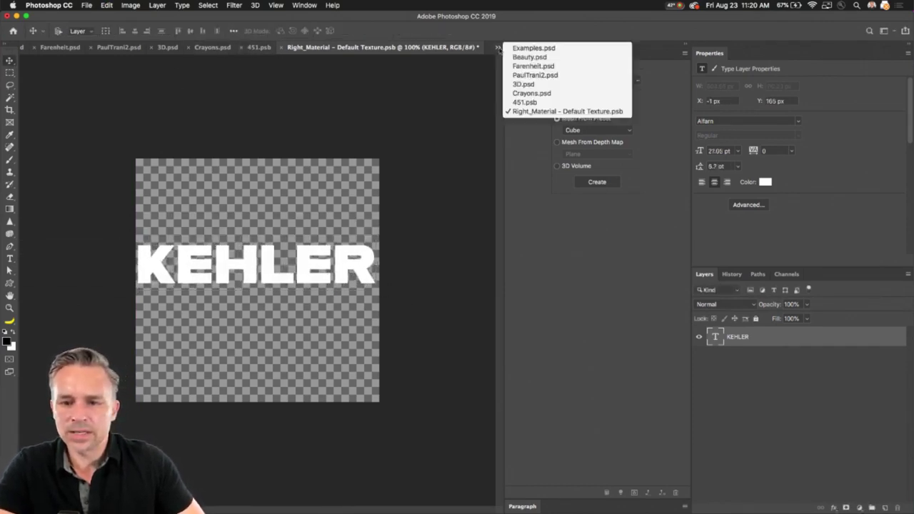
pyautogui.click(338, 129)
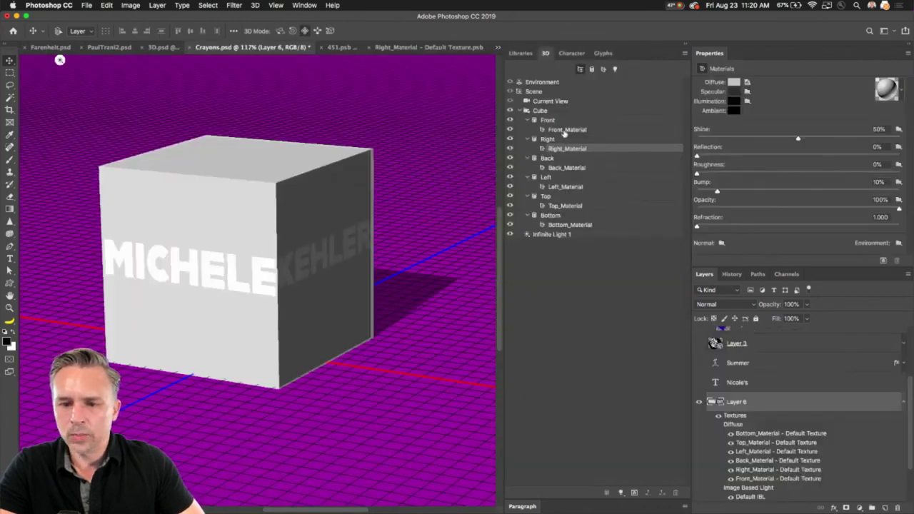
# Open the front MICHELE texture and tile it beside the KEHLER texture
pyautogui.click(566, 131)
pyautogui.click(747, 83)
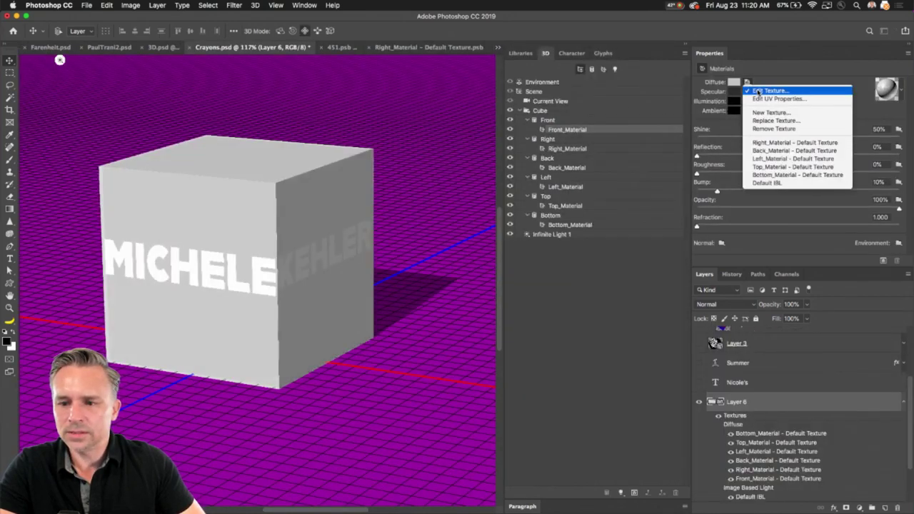
pyautogui.click(768, 91)
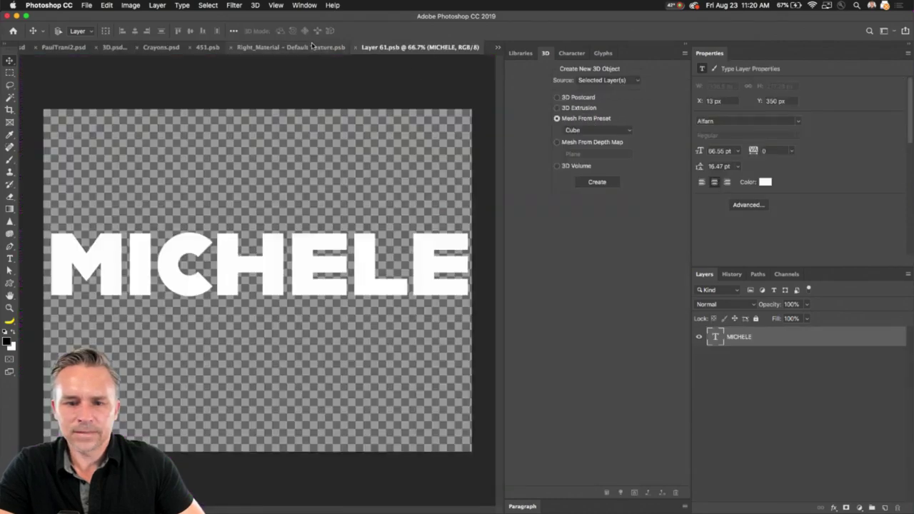
pyautogui.moveTo(441, 50); pyautogui.dragTo(25, 136)
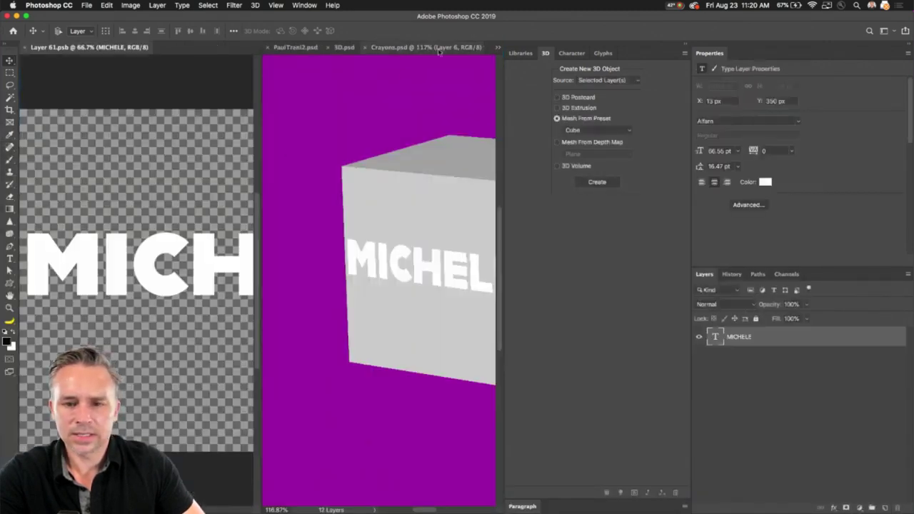
pyautogui.click(498, 48)
pyautogui.click(533, 111)
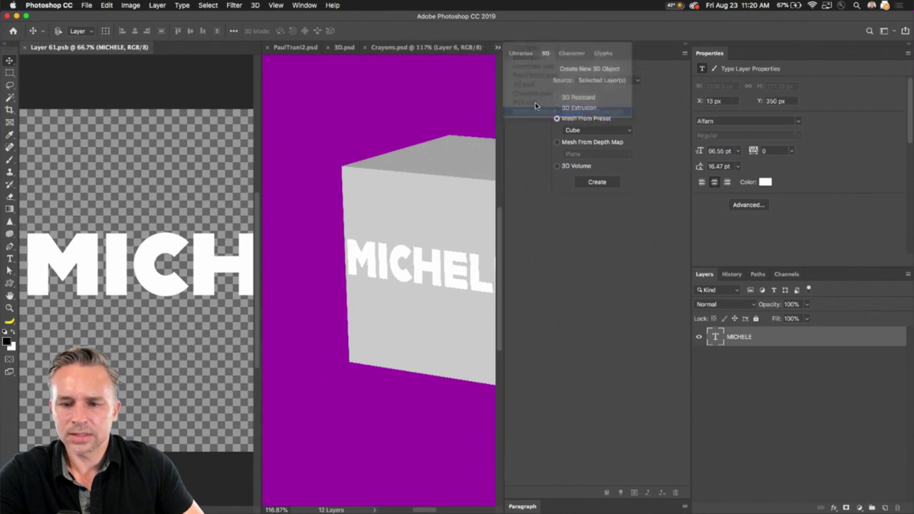
pyautogui.click(685, 48)
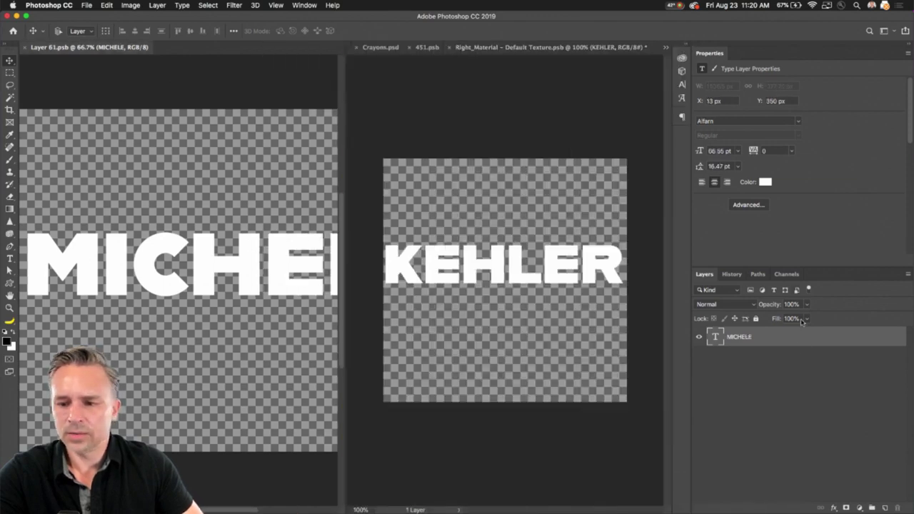
pyautogui.moveTo(795, 339); pyautogui.dragTo(538, 275)
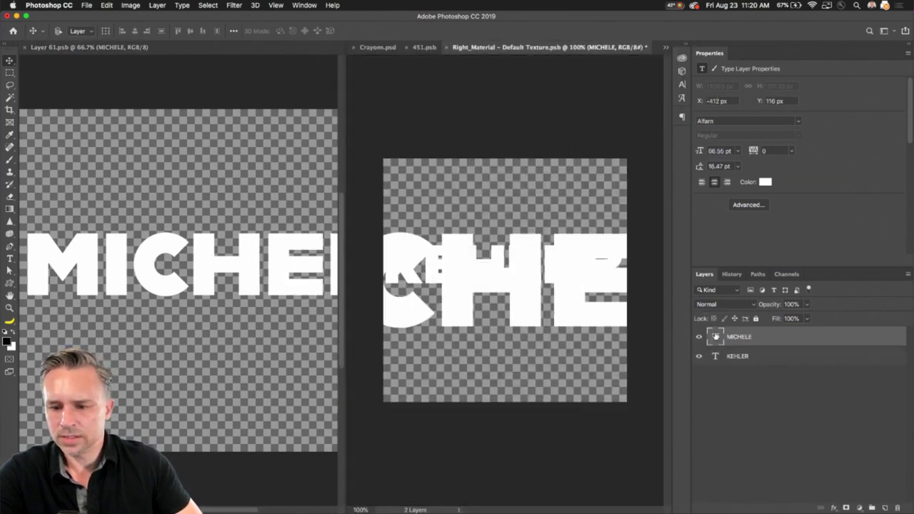
pyautogui.moveTo(762, 341); pyautogui.dragTo(897, 507)
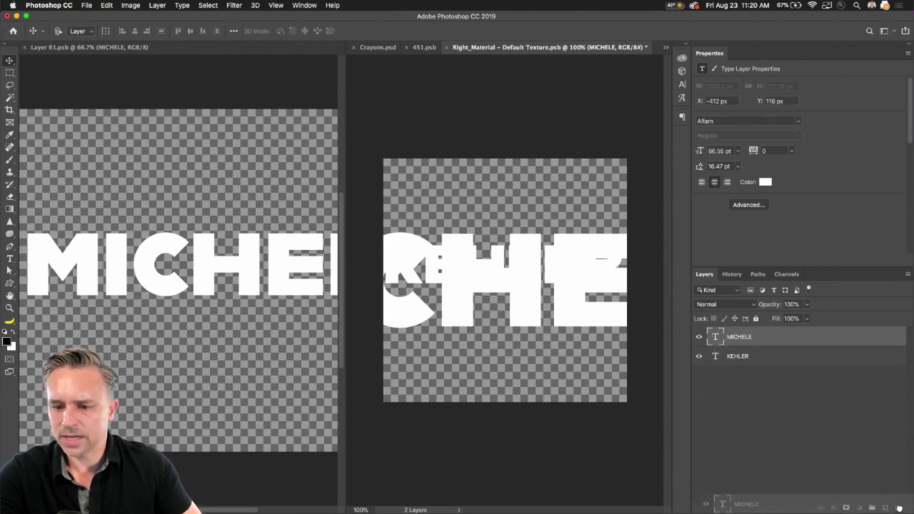
pyautogui.hotkey('shift', 'Down')
pyautogui.hotkey('shift', 'Down')
pyautogui.hotkey('shift', 'Down')
pyautogui.press('Down')
pyautogui.press('Down')
pyautogui.press('Down')
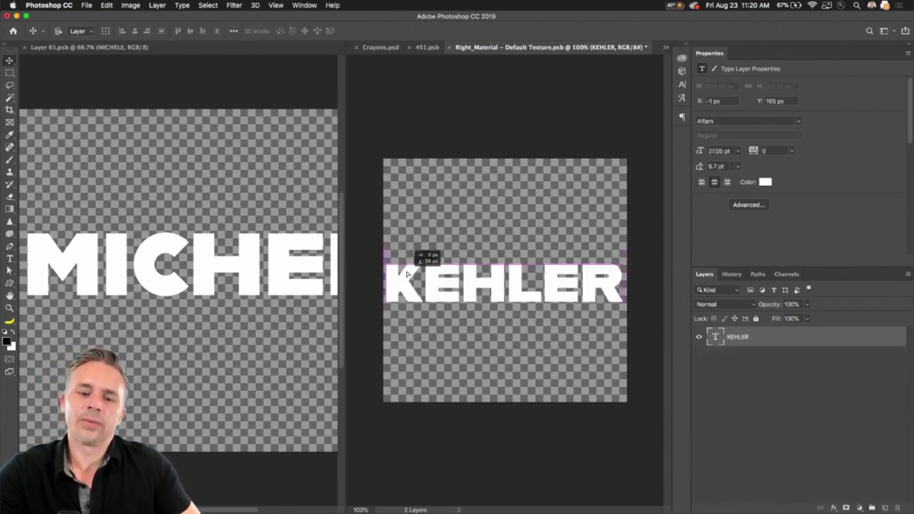
pyautogui.press('super+s')
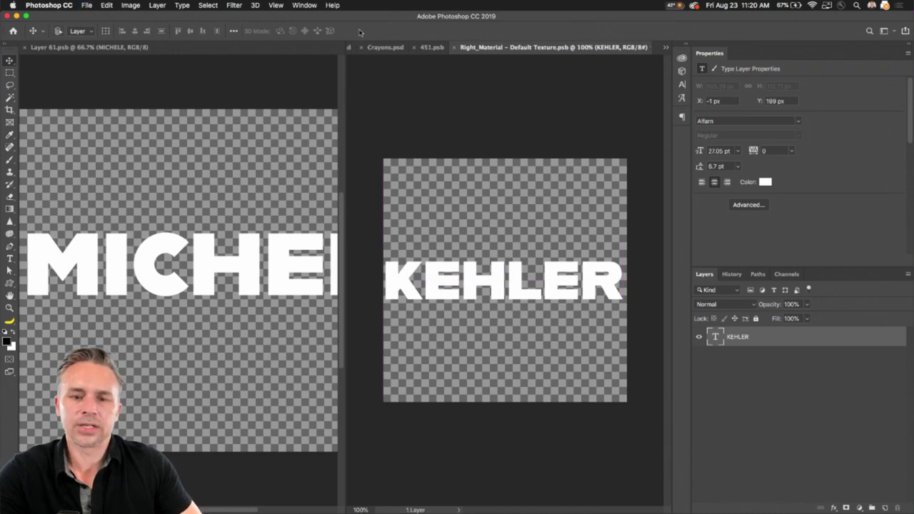
pyautogui.click(213, 84)
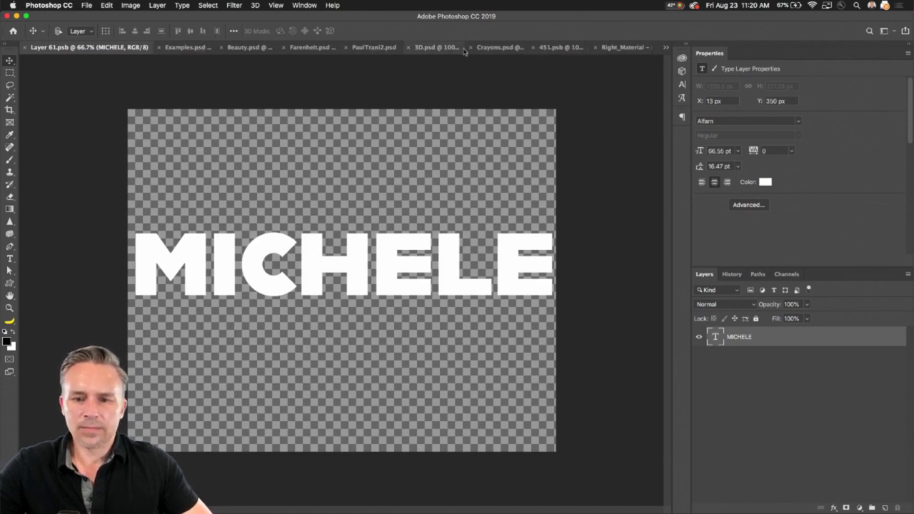
pyautogui.click(489, 48)
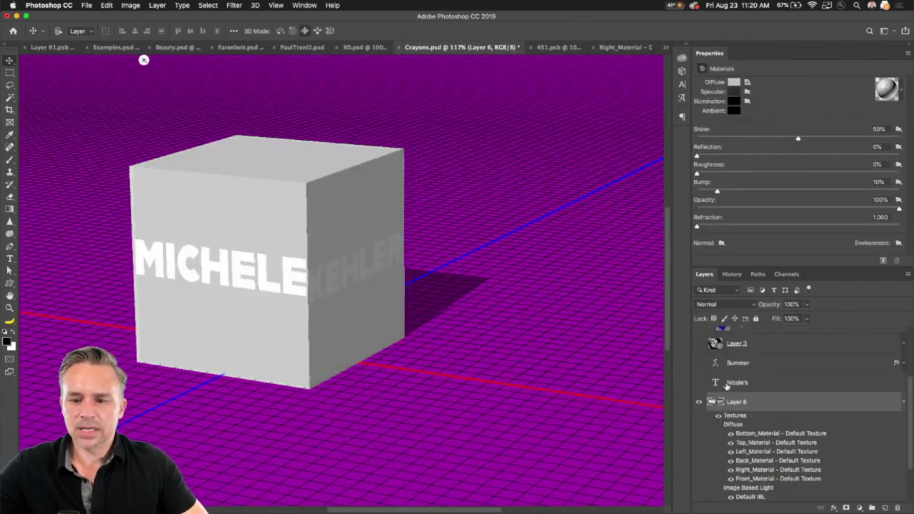
# Experiment with the front face's opacity, leaving it at 100%
pyautogui.doubleClick(804, 52)
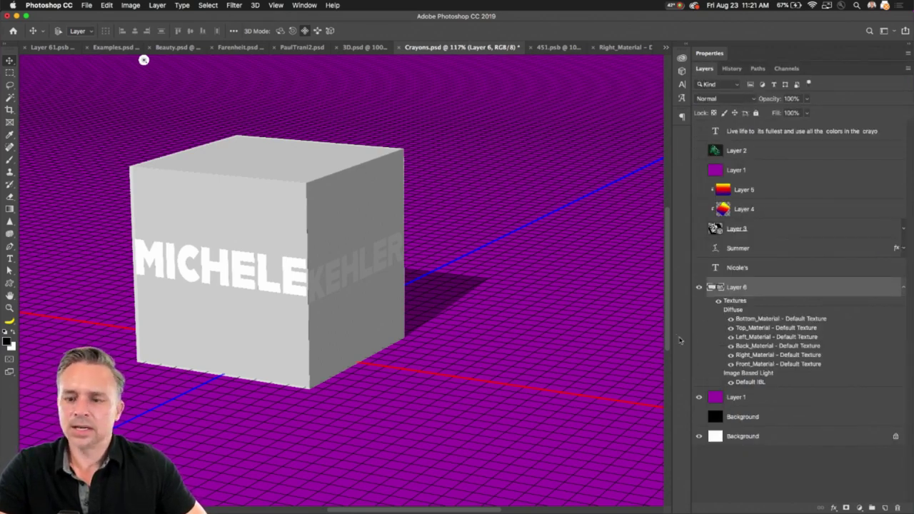
pyautogui.click(708, 53)
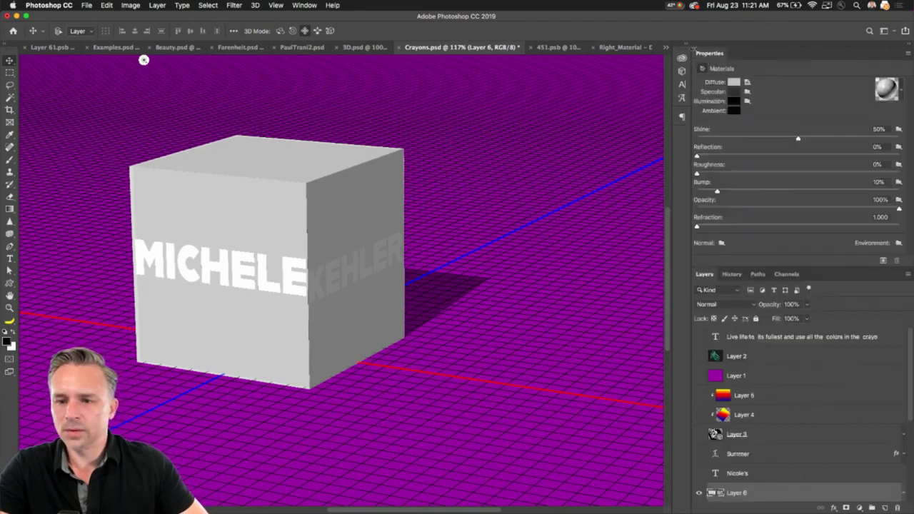
pyautogui.click(687, 44)
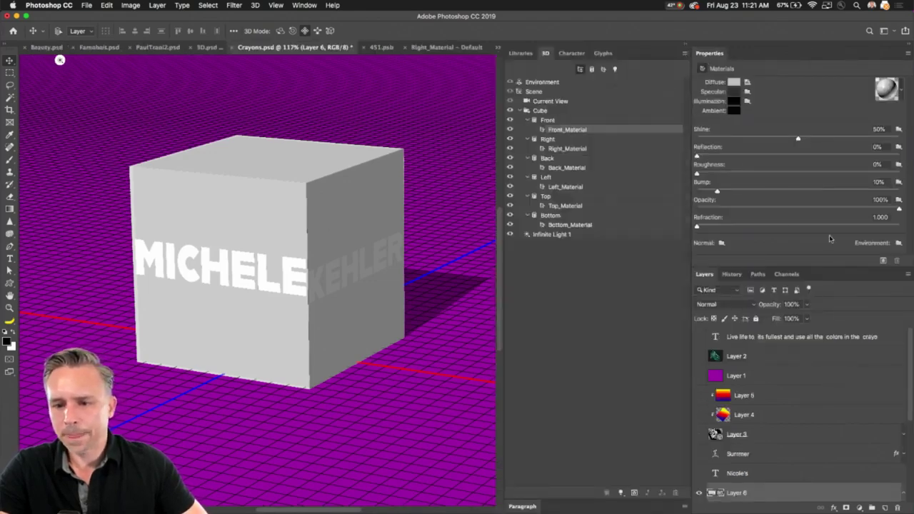
pyautogui.moveTo(785, 208); pyautogui.dragTo(807, 209)
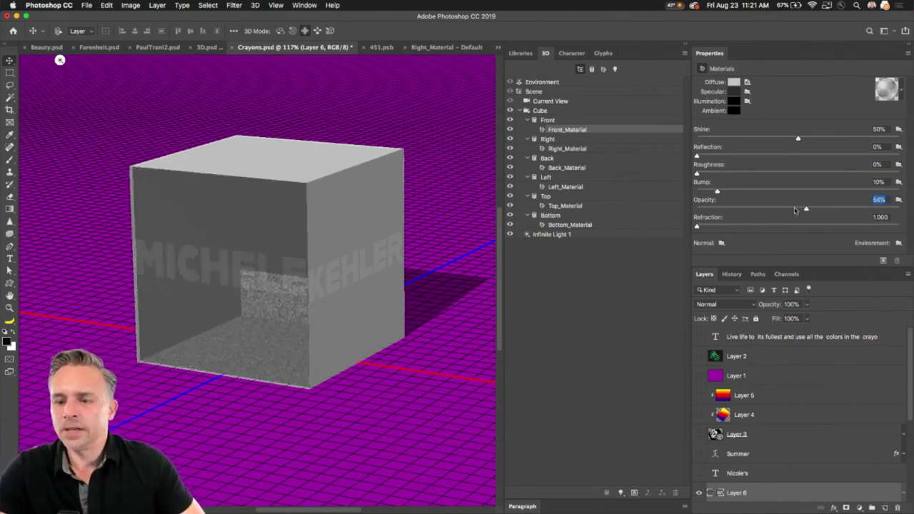
pyautogui.moveTo(806, 209); pyautogui.dragTo(643, 210)
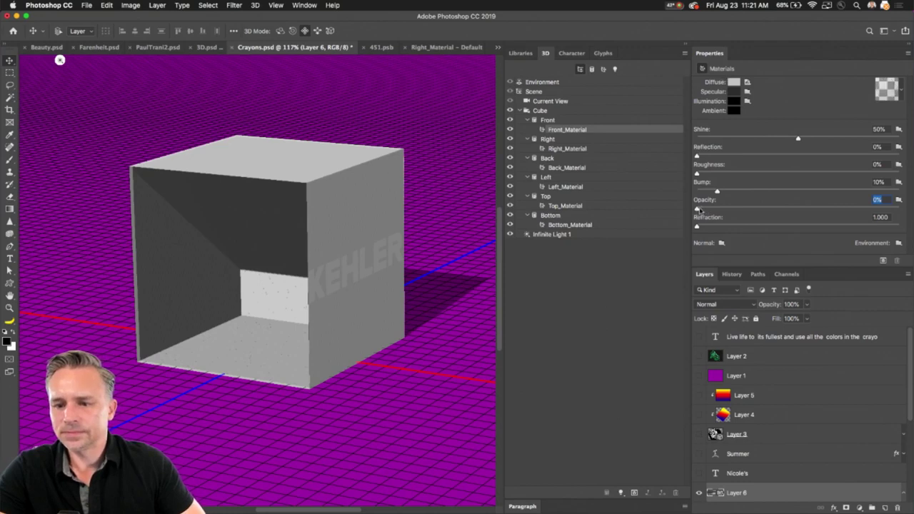
pyautogui.write('100')
pyautogui.press('Return')
# Set the Front_Material diffuse colour to magenta (hue ~298)
pyautogui.click(734, 82)
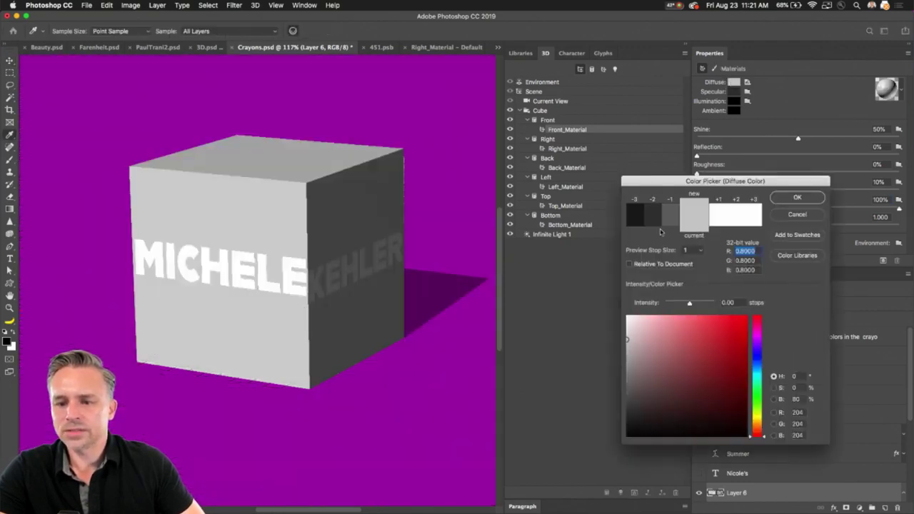
pyautogui.moveTo(724, 324); pyautogui.dragTo(755, 312)
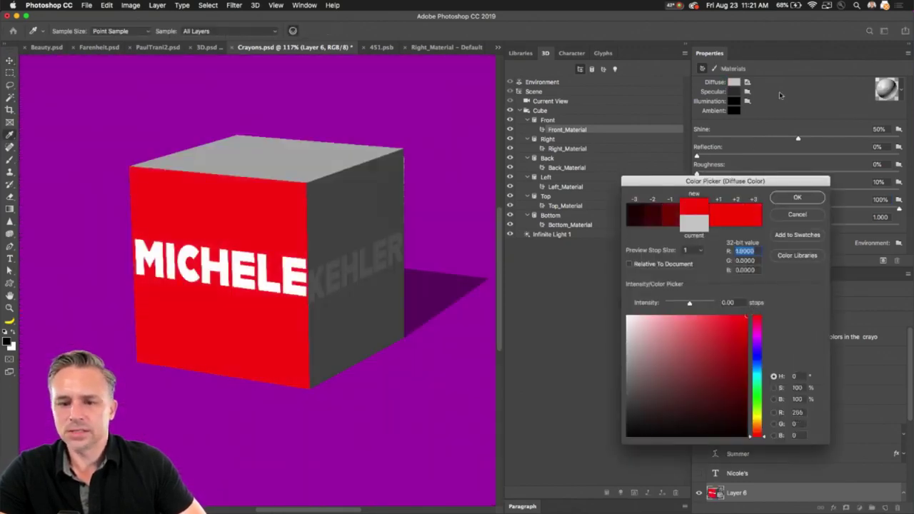
pyautogui.click(756, 338)
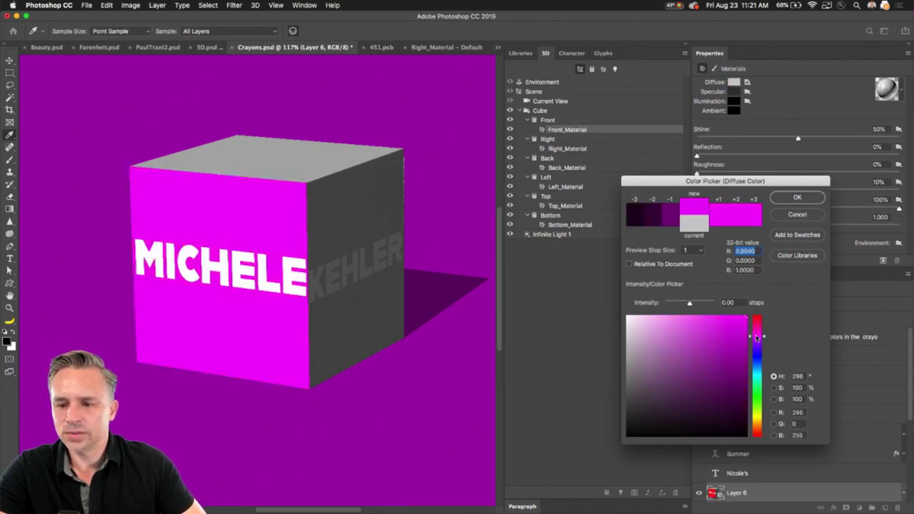
pyautogui.click(796, 199)
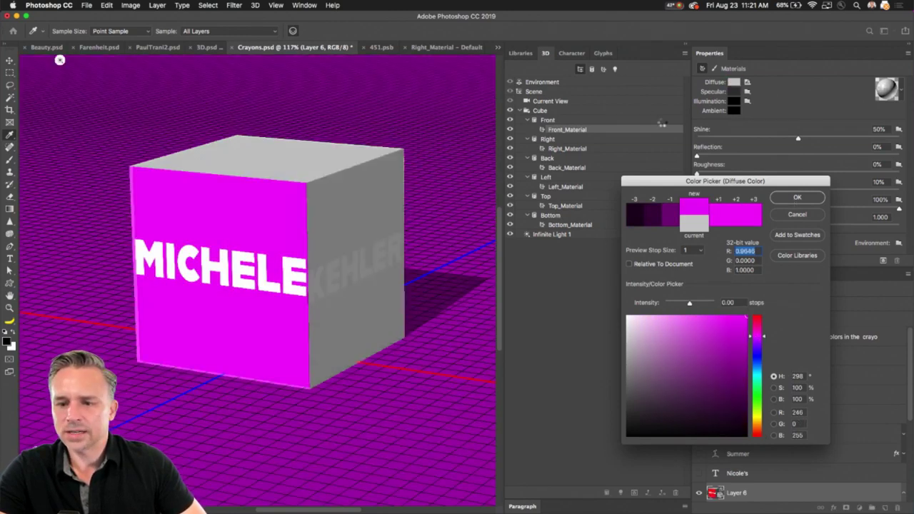
# Give the Right_Material the same magenta diffuse colour
pyautogui.click(580, 148)
pyautogui.click(734, 82)
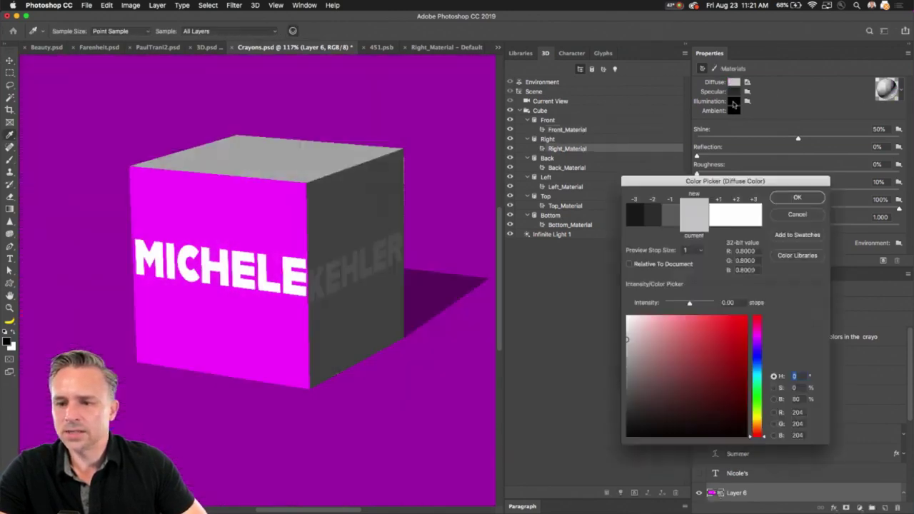
pyautogui.click(748, 316)
pyautogui.click(758, 336)
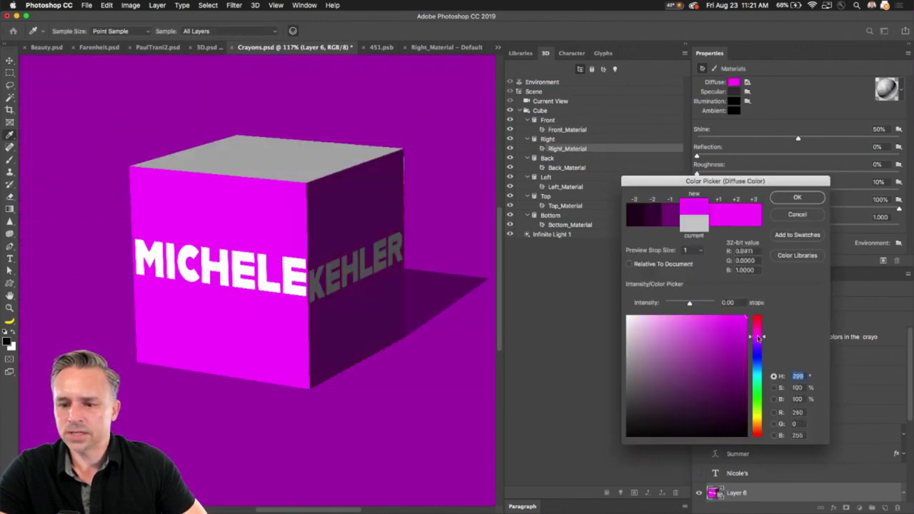
pyautogui.click(796, 200)
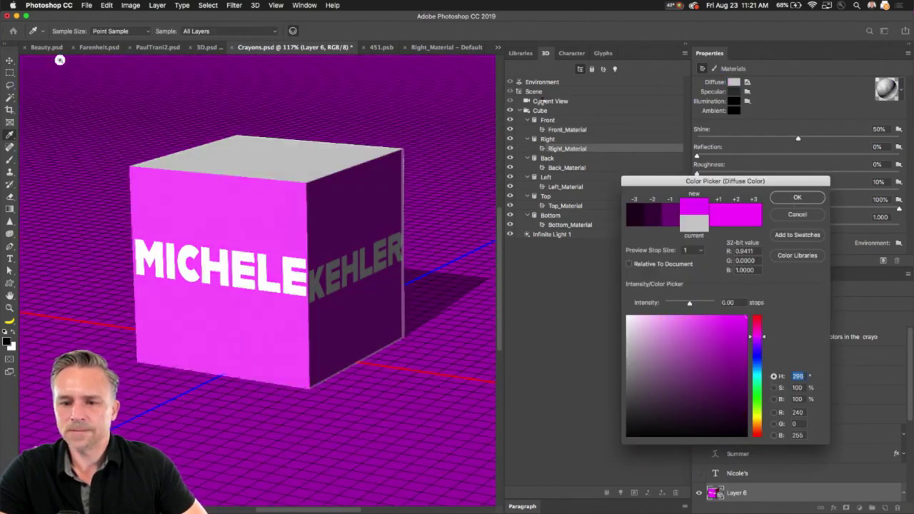
# Check the camera view presets, then bring up the scene's render presets list
pyautogui.click(545, 101)
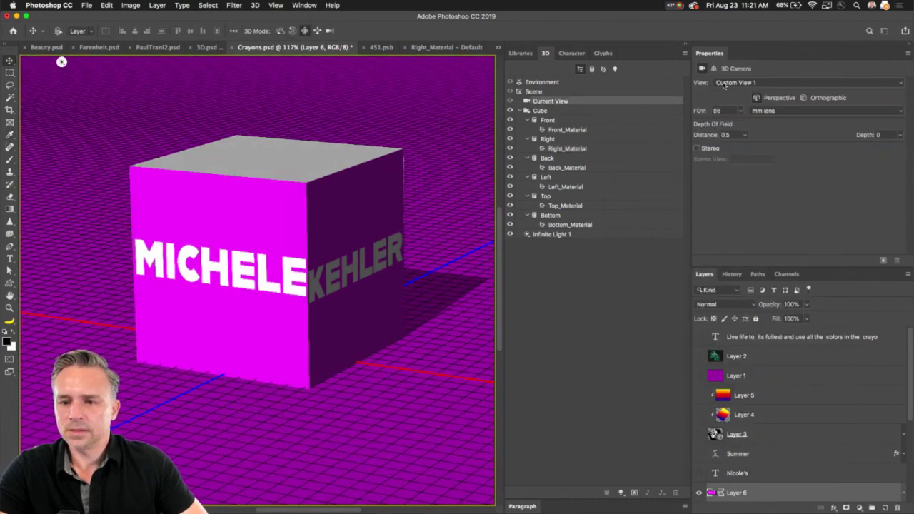
pyautogui.click(724, 83)
pyautogui.click(618, 156)
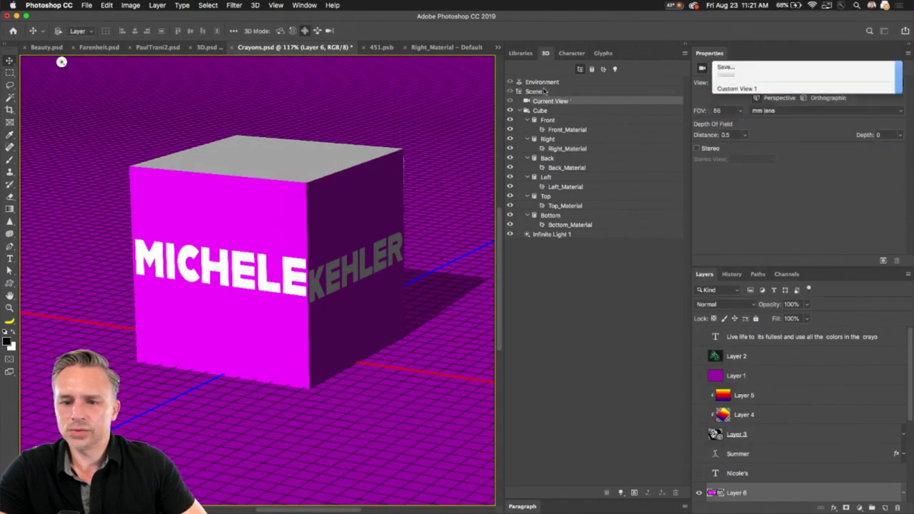
pyautogui.click(543, 93)
pyautogui.click(726, 82)
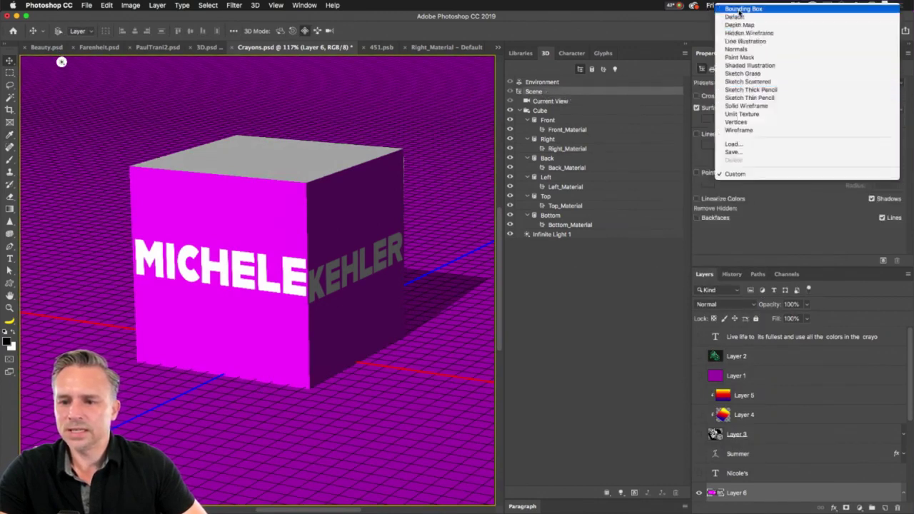
# Apply the Unlit Texture preset and orbit the camera to reveal the cube's grey underside
pyautogui.click(748, 116)
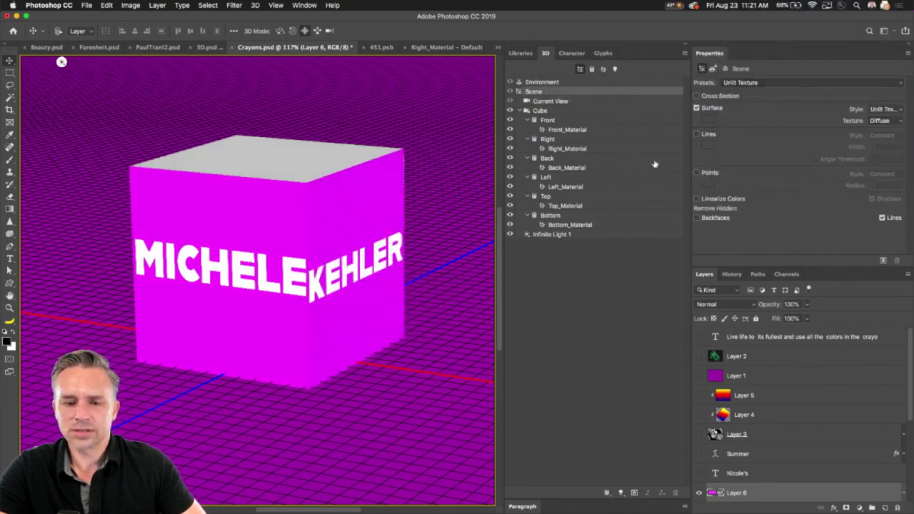
pyautogui.click(548, 111)
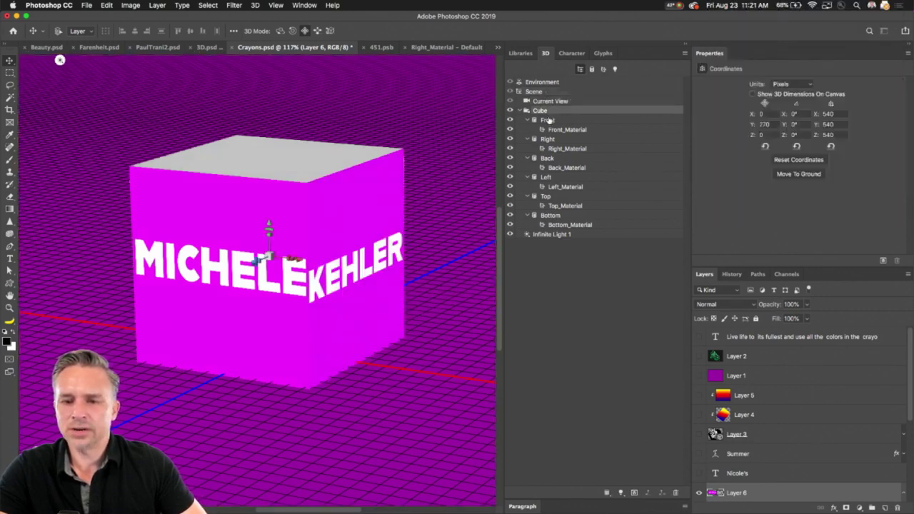
pyautogui.click(535, 102)
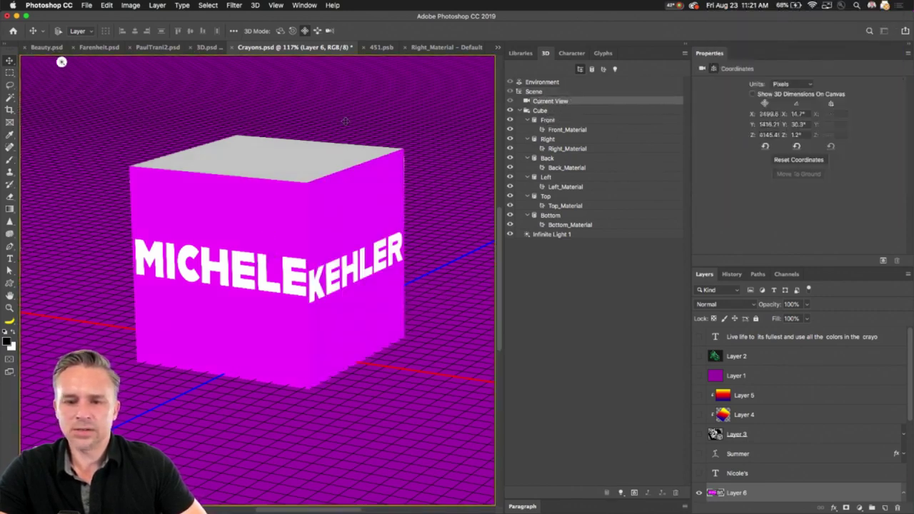
pyautogui.click(280, 31)
pyautogui.moveTo(257, 253); pyautogui.dragTo(257, 253)
pyautogui.moveTo(104, 62); pyautogui.dragTo(66, 61)
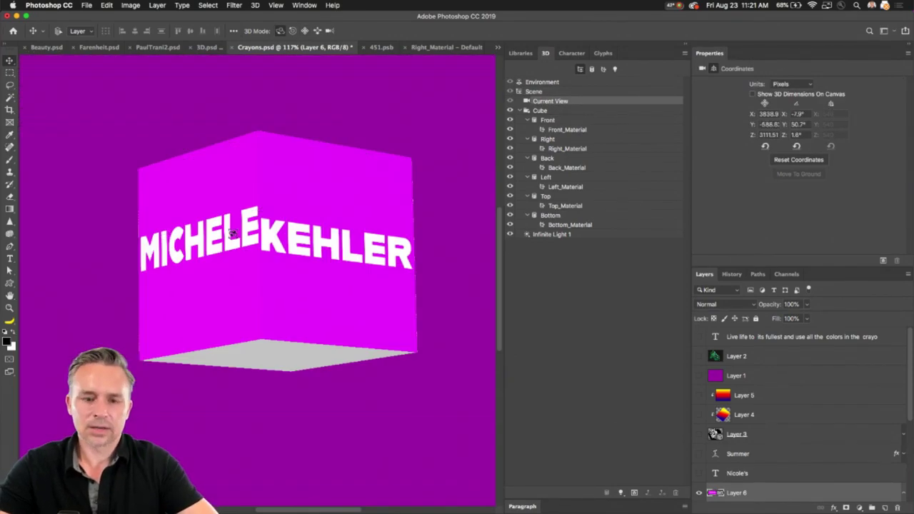
pyautogui.moveTo(235, 271); pyautogui.dragTo(255, 260)
# Hide the magenta name cube Layer 6 and show and select the phrase cube Layer 3
pyautogui.doubleClick(782, 61)
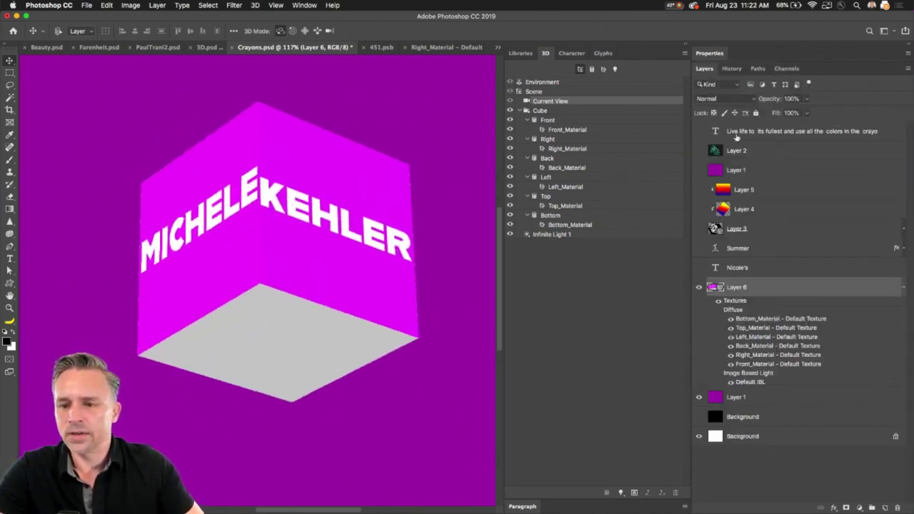
pyautogui.click(699, 288)
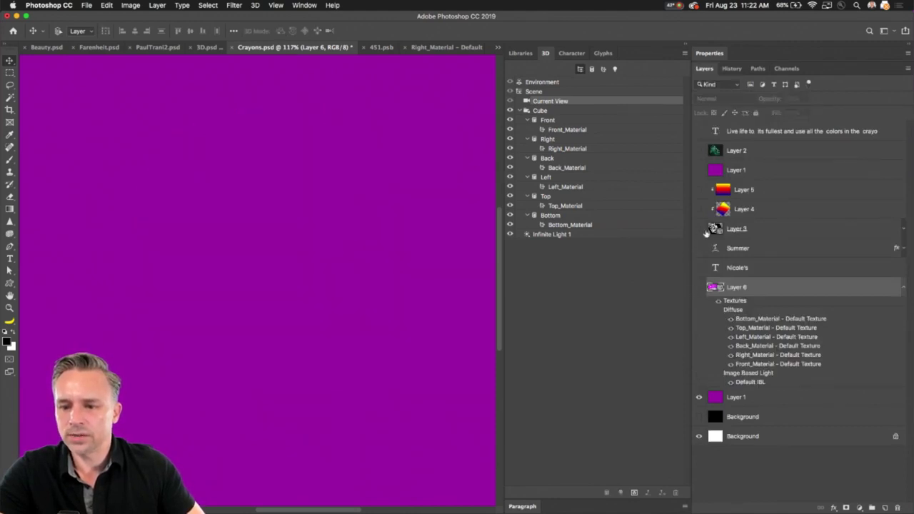
pyautogui.click(699, 229)
pyautogui.click(714, 229)
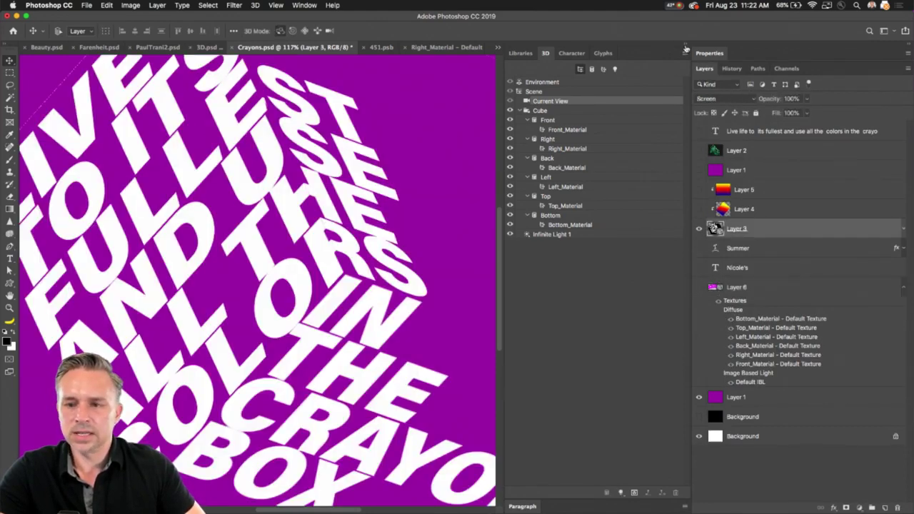
pyautogui.click(687, 48)
pyautogui.press('super+minus')
pyautogui.press('super+minus')
pyautogui.scroll(2, 287, 152)
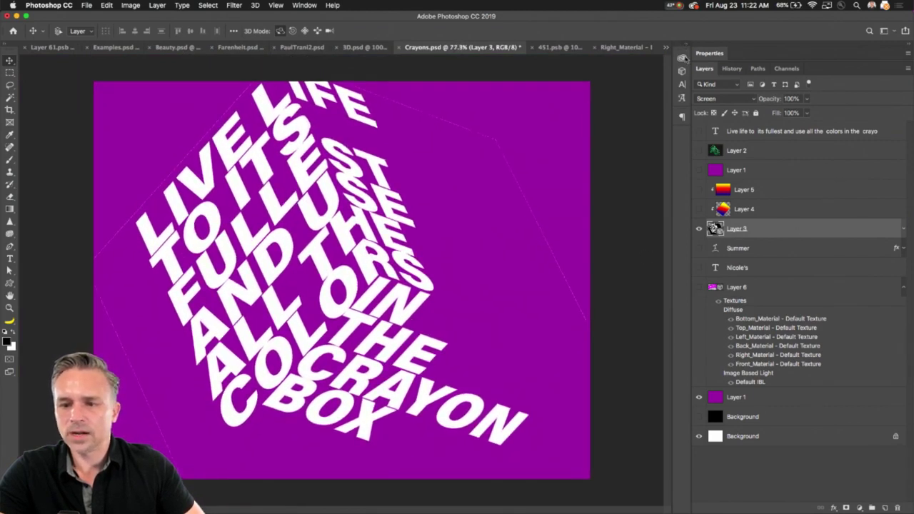
# Open the front face's Phrase.psb texture to inspect it, then close it
pyautogui.click(687, 49)
pyautogui.click(566, 131)
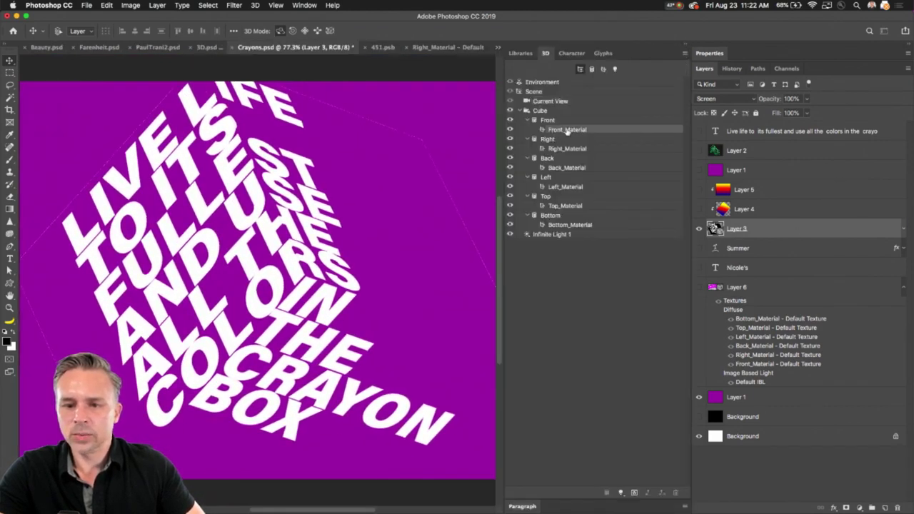
pyautogui.doubleClick(748, 60)
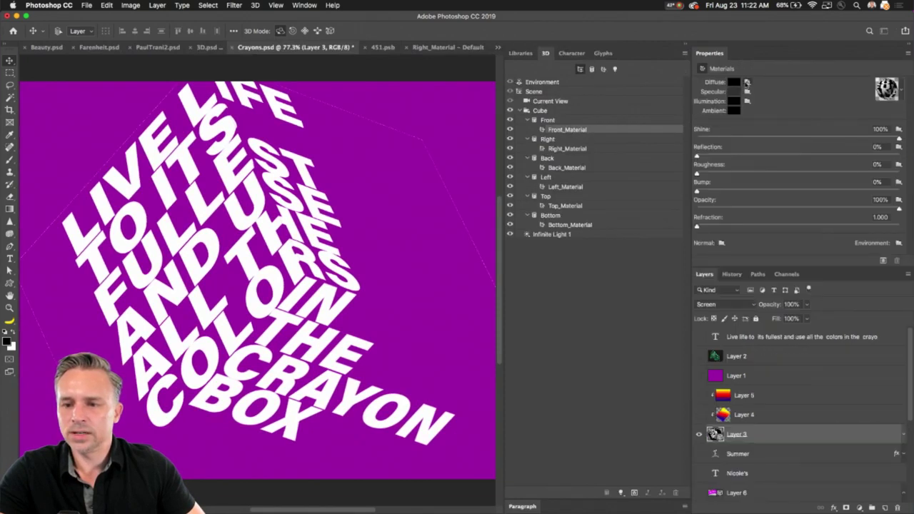
pyautogui.click(747, 83)
pyautogui.click(767, 92)
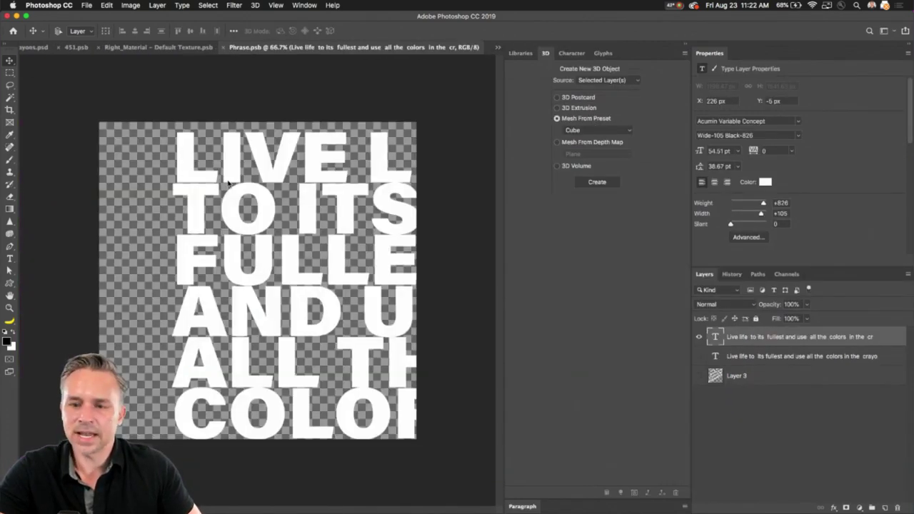
pyautogui.click(225, 47)
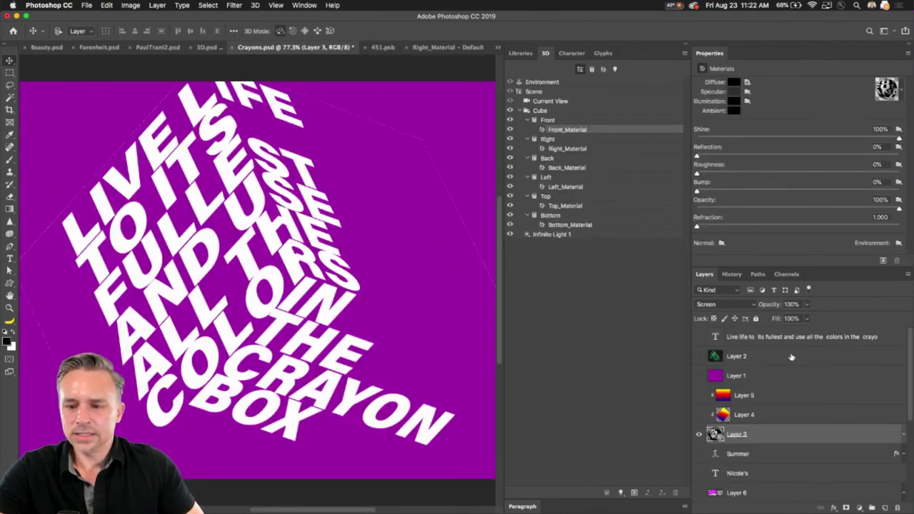
# Turn on gradient Layer 5 and rotate the front text mesh on the cube
pyautogui.click(700, 397)
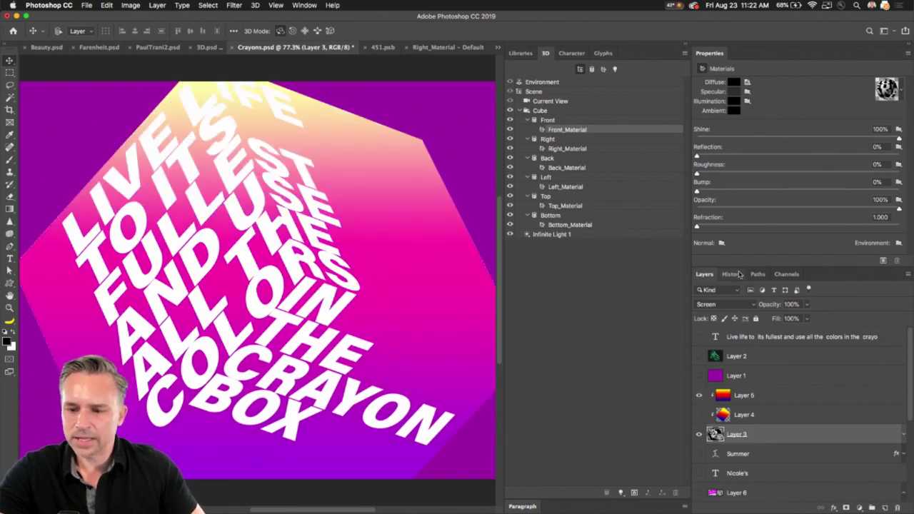
pyautogui.click(758, 397)
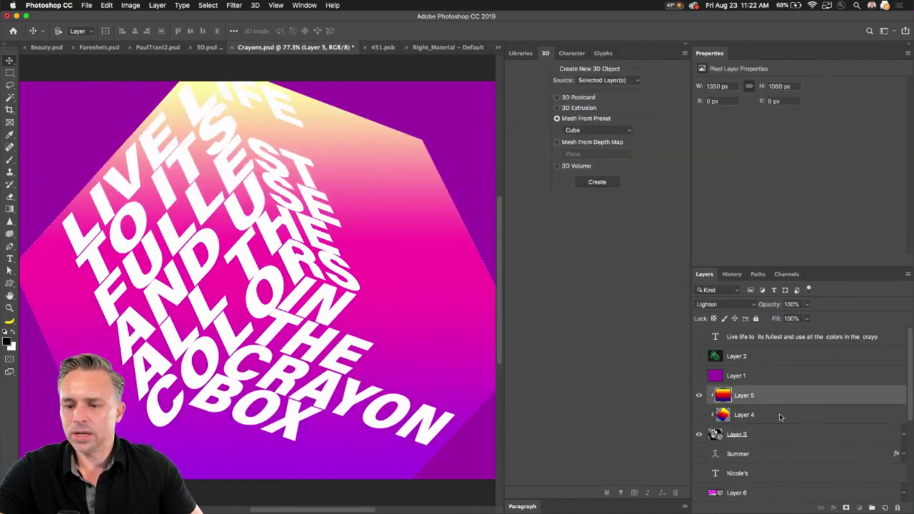
pyautogui.click(778, 434)
pyautogui.click(249, 195)
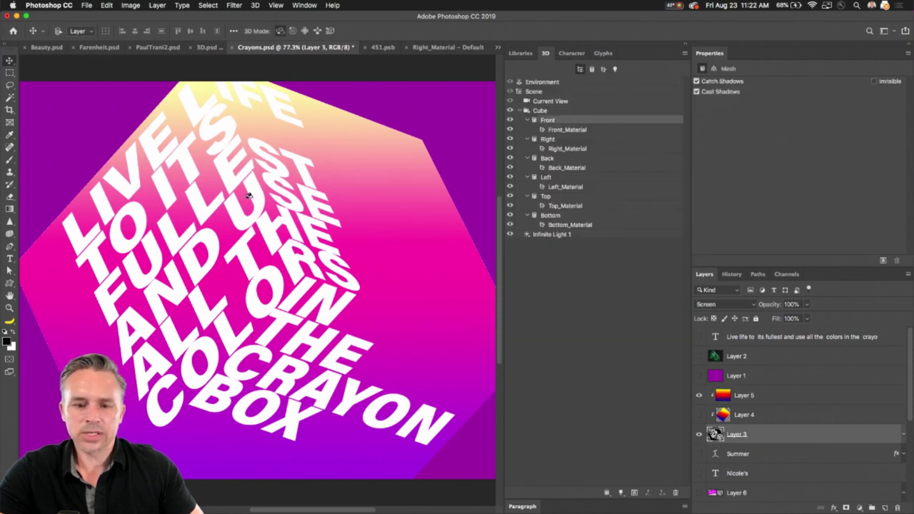
pyautogui.moveTo(251, 194); pyautogui.dragTo(261, 218)
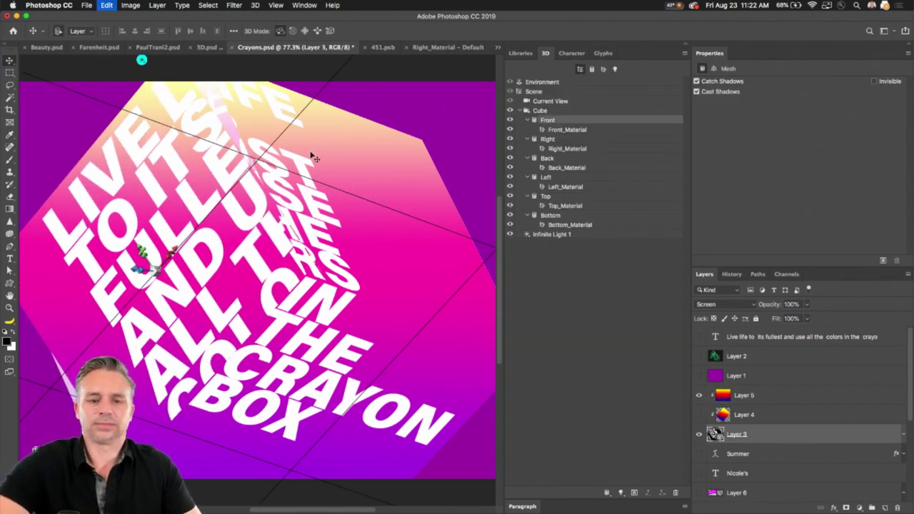
pyautogui.moveTo(312, 155); pyautogui.dragTo(347, 126)
# Orbit the current camera view to a new diagonal angle of the phrase cube
pyautogui.click(571, 113)
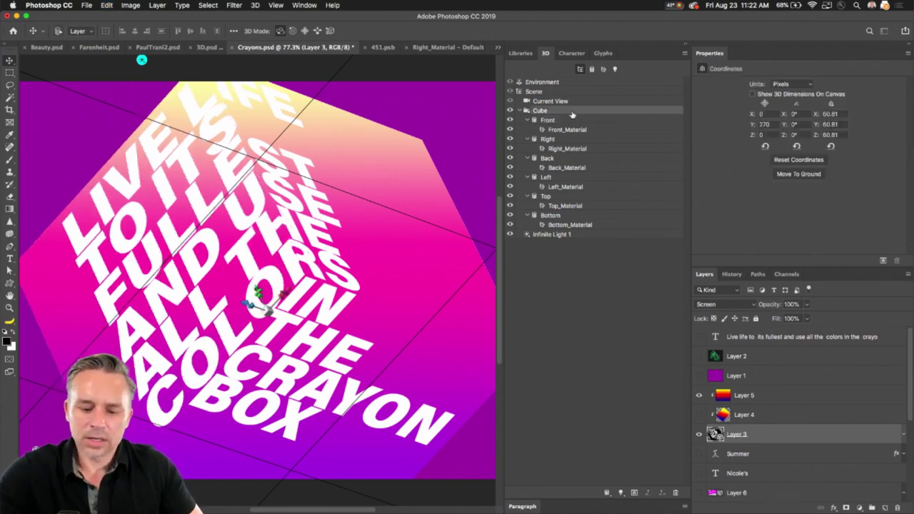
pyautogui.click(562, 102)
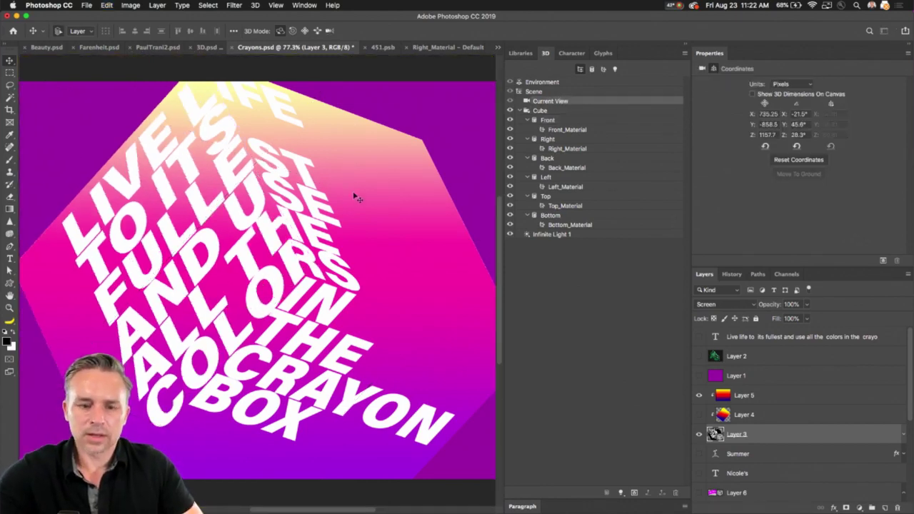
pyautogui.moveTo(355, 198)
pyautogui.mouseDown()
pyautogui.moveTo(335, 201)
pyautogui.moveTo(367, 188)
pyautogui.moveTo(344, 207)
pyautogui.moveTo(357, 213)
pyautogui.mouseUp()
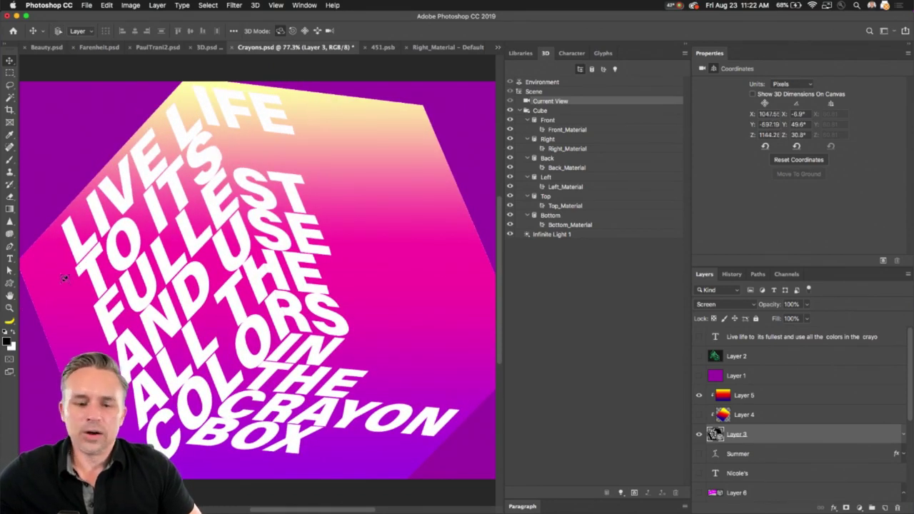
pyautogui.moveTo(64, 278); pyautogui.dragTo(108, 309)
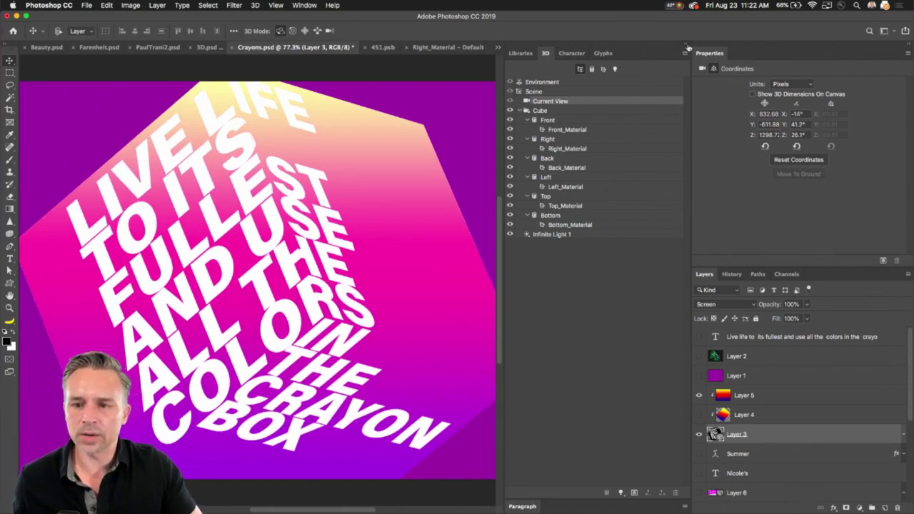
pyautogui.click(687, 47)
pyautogui.click(736, 437)
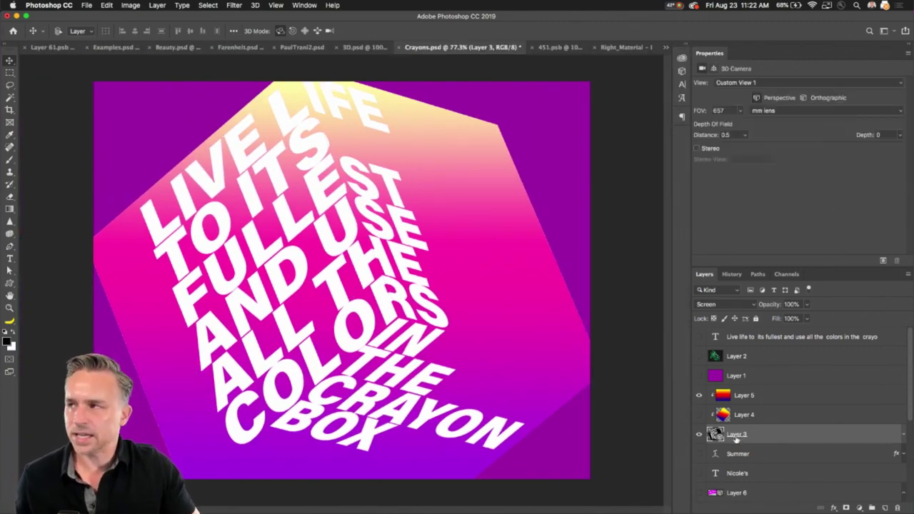
# Close Right_Material without saving and 451.psb, then show 3D.psd
pyautogui.click(638, 48)
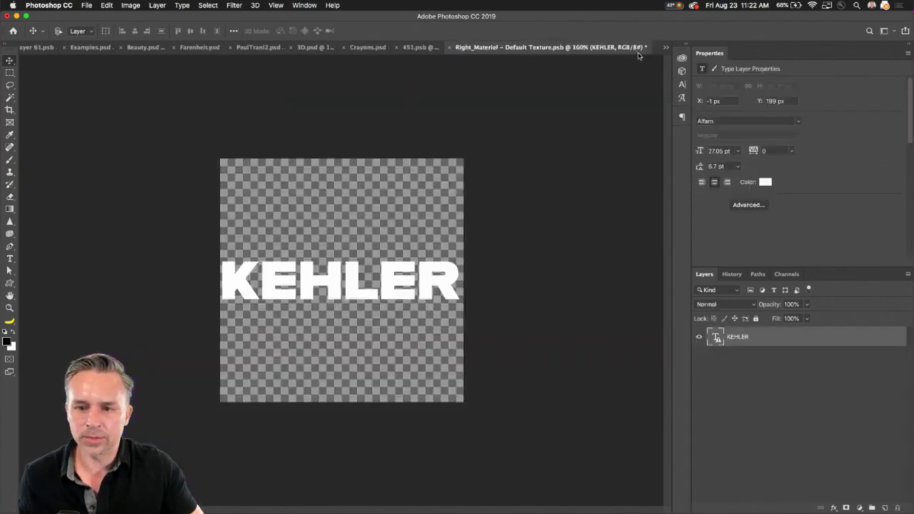
pyautogui.click(449, 48)
pyautogui.click(424, 178)
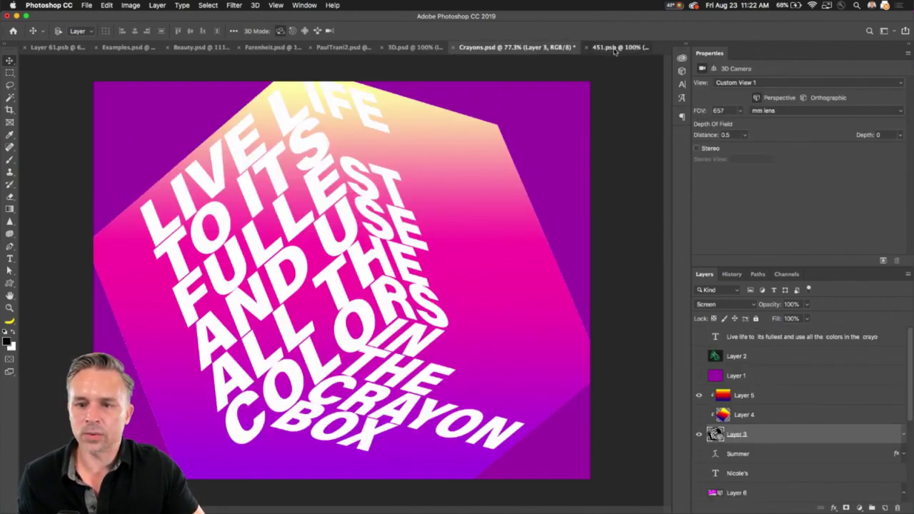
pyautogui.click(615, 48)
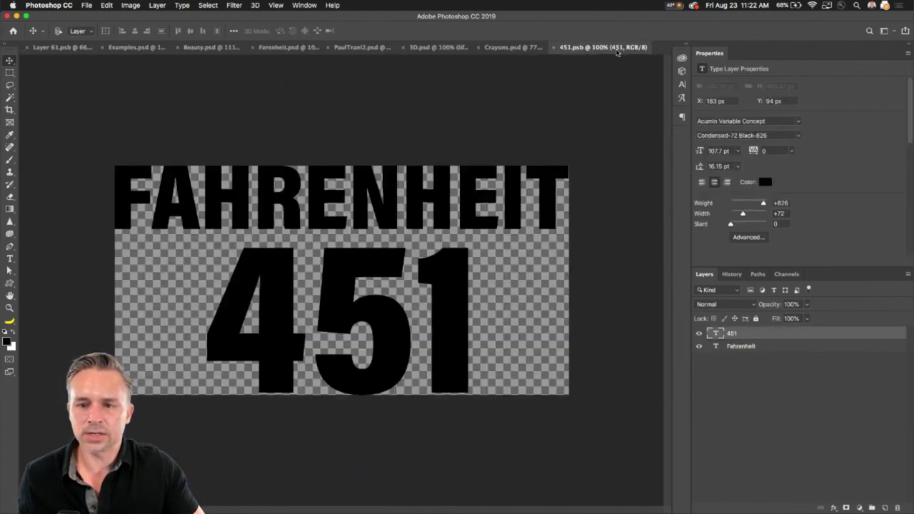
pyautogui.click(552, 48)
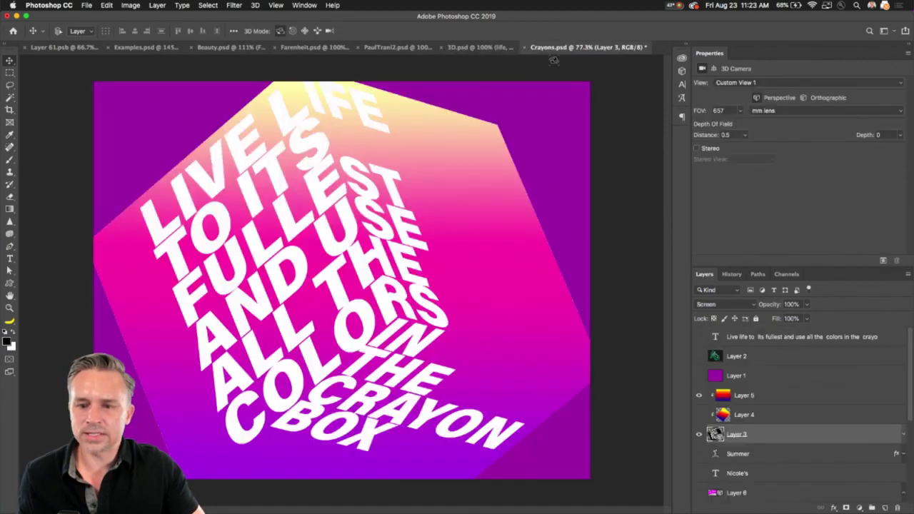
pyautogui.click(464, 48)
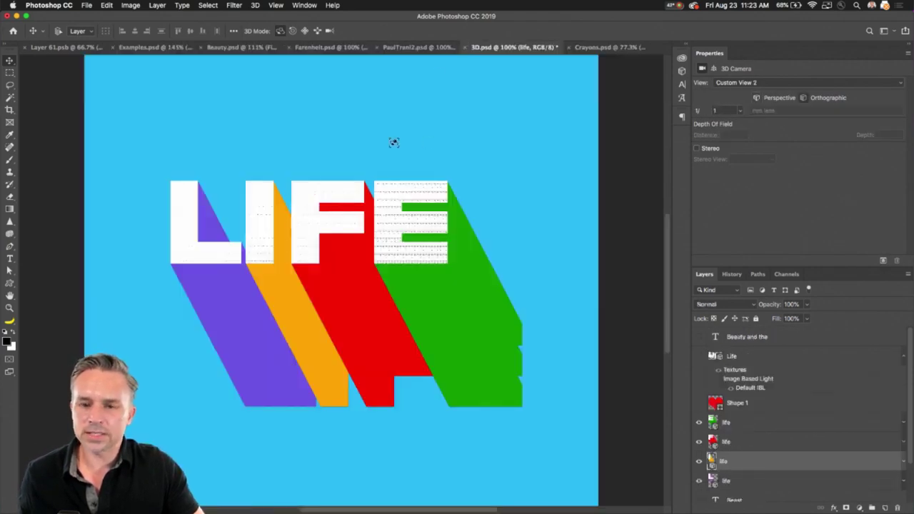
# Look over Farenheit.psd, then return to PaulTrani2.psd and hide its Final group
pyautogui.click(412, 48)
pyautogui.click(323, 48)
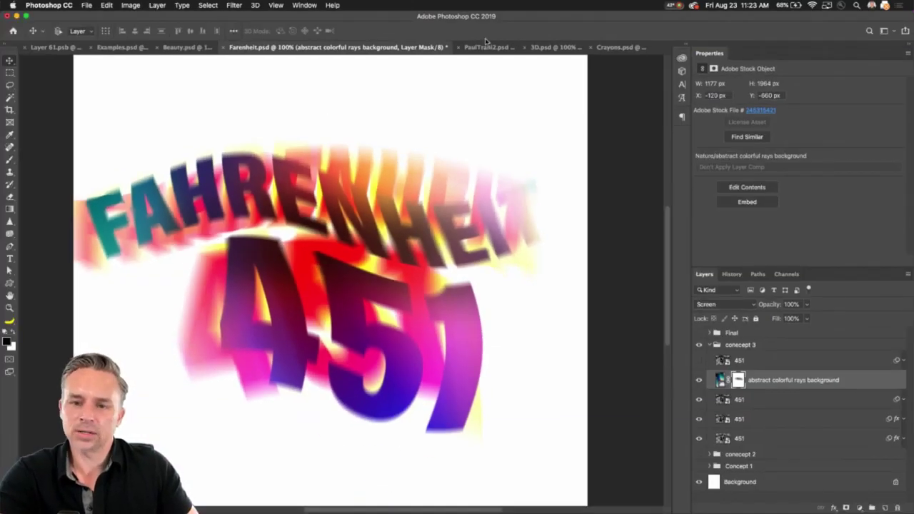
pyautogui.click(537, 48)
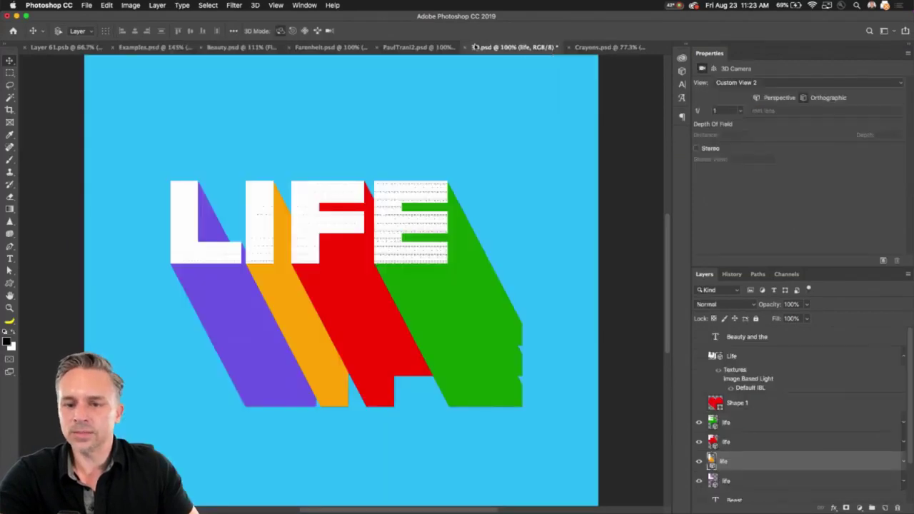
pyautogui.click(418, 48)
pyautogui.click(309, 47)
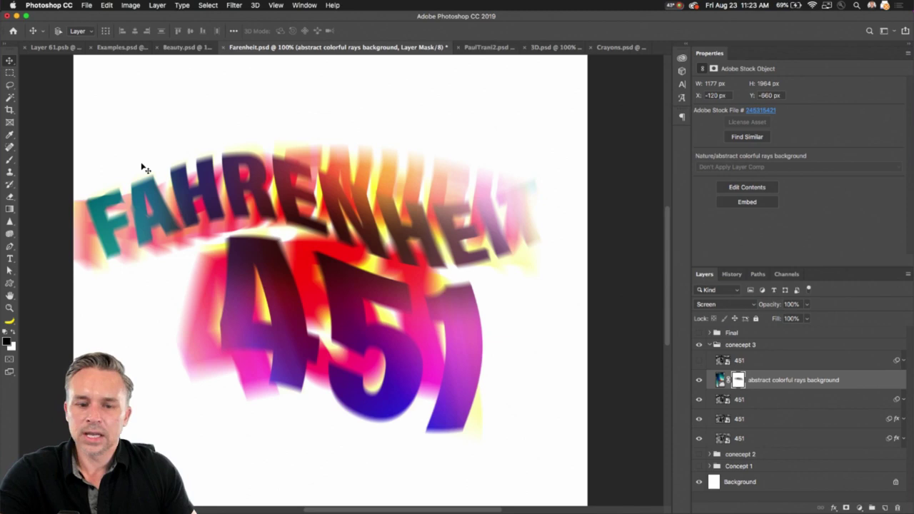
pyautogui.click(493, 47)
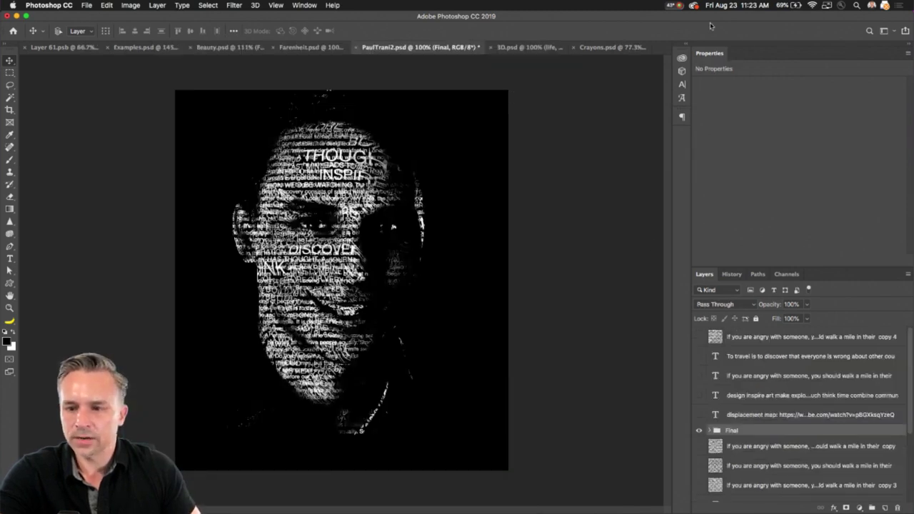
pyautogui.doubleClick(764, 50)
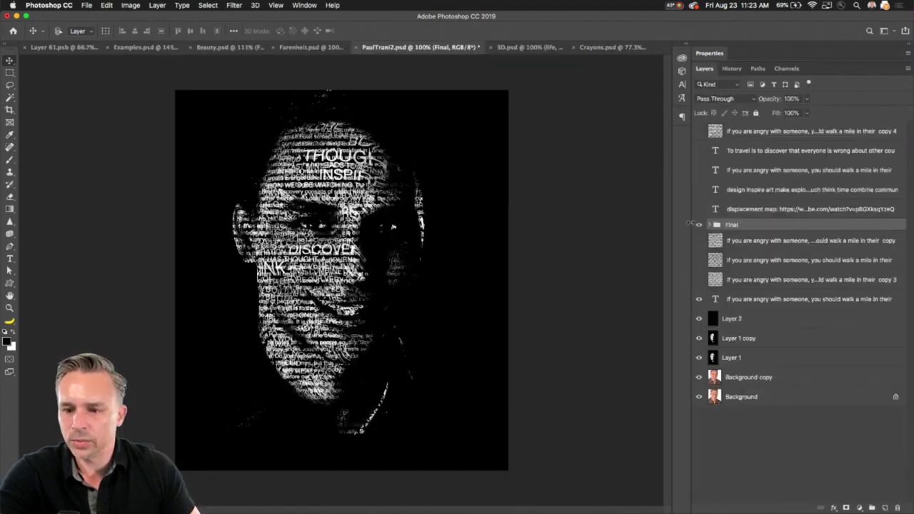
pyautogui.click(700, 225)
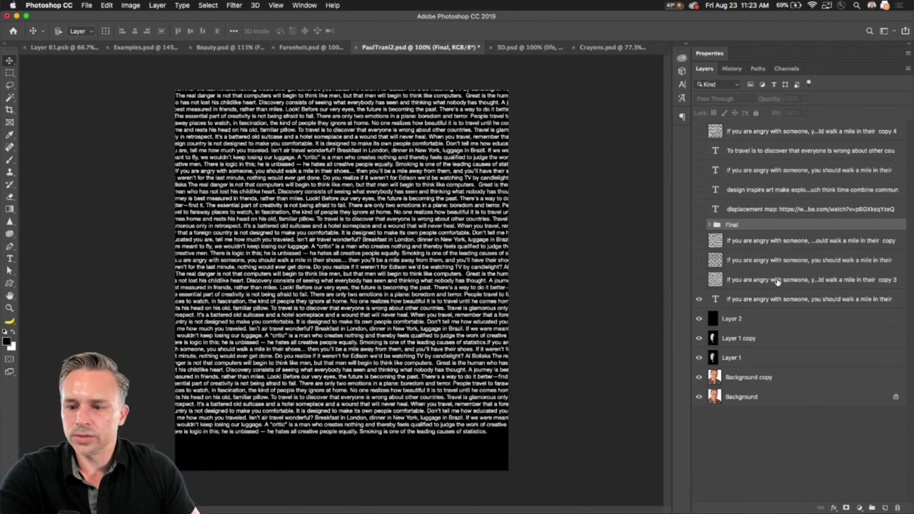
# Convert the paragraph text layer to a smart object and hide it along with Layer 2
pyautogui.click(762, 300)
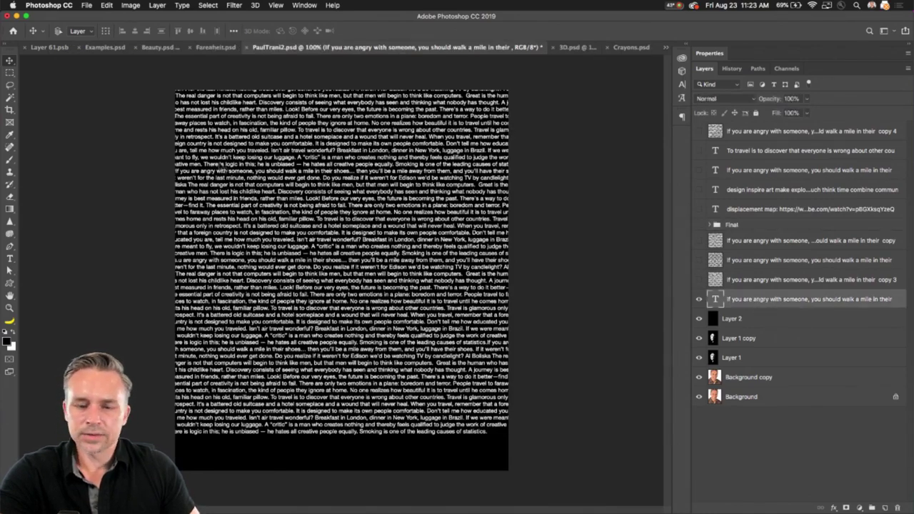
pyautogui.scroll(3, 322, 245)
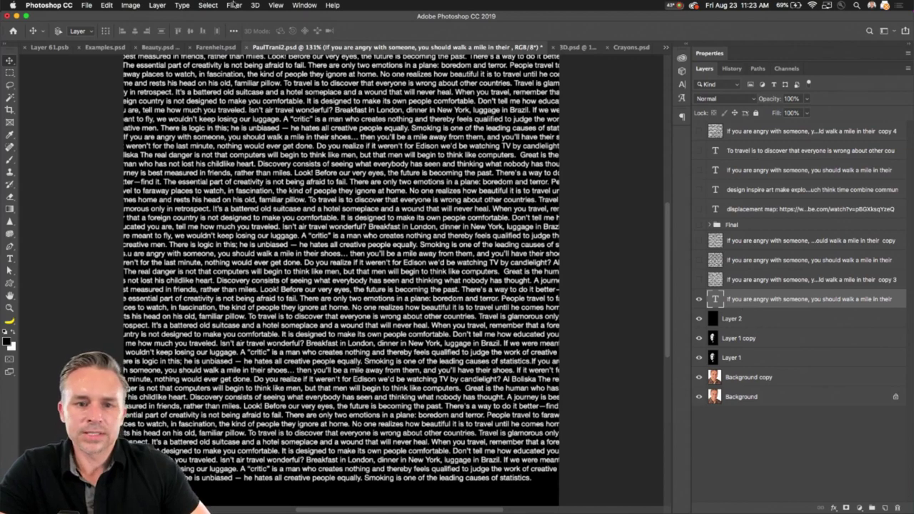
pyautogui.rightClick(816, 300)
pyautogui.click(742, 182)
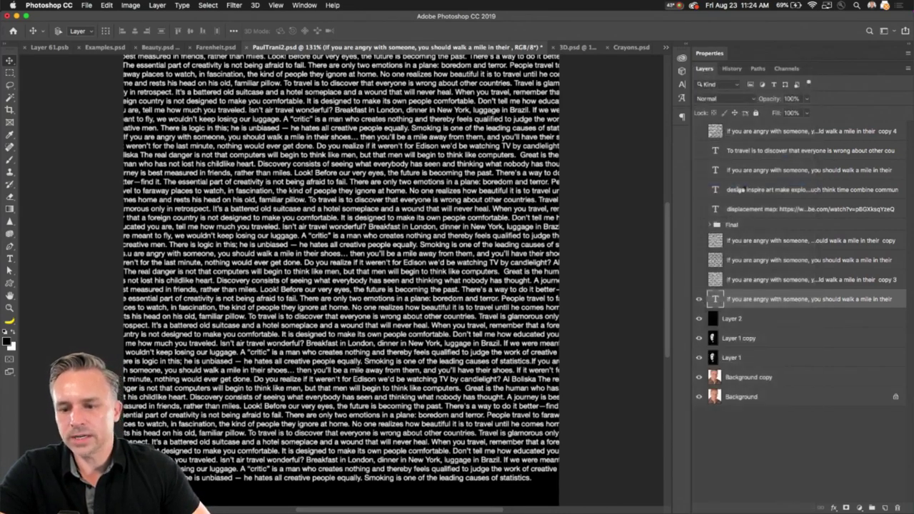
pyautogui.moveTo(698, 301); pyautogui.dragTo(698, 320)
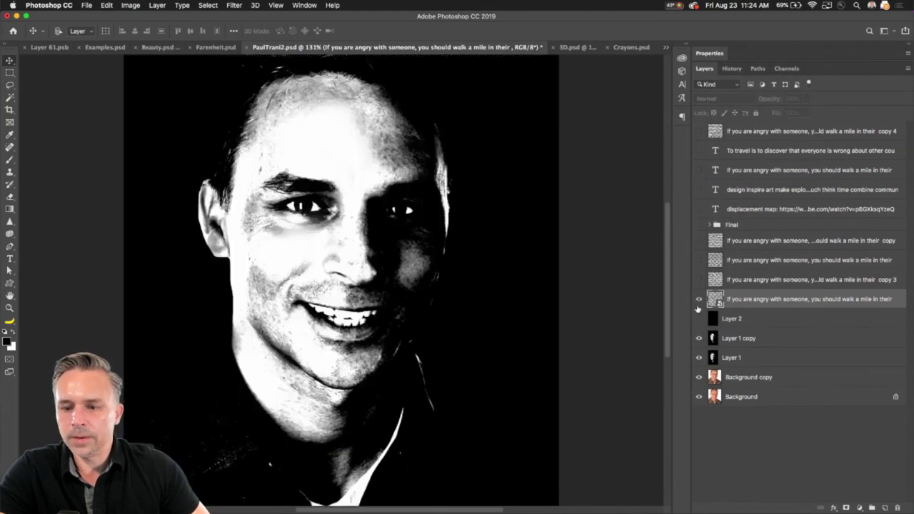
pyautogui.click(697, 306)
pyautogui.click(698, 306)
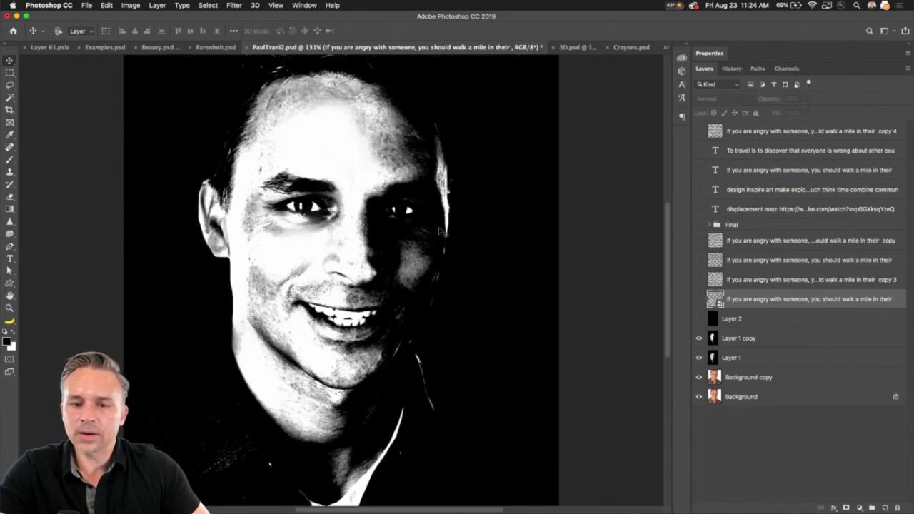
pyautogui.click(741, 338)
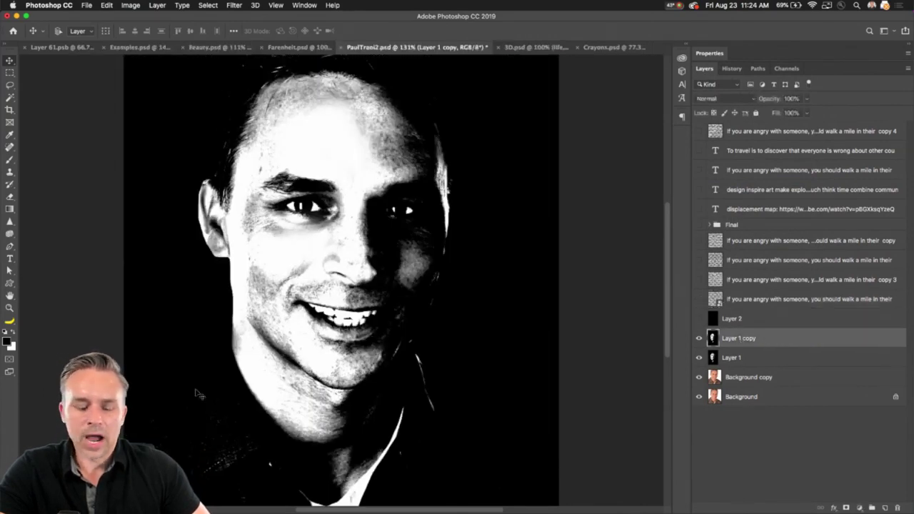
# Open Paul.psd from the TypographyPortrait folder in Finder
pyautogui.click(182, 502)
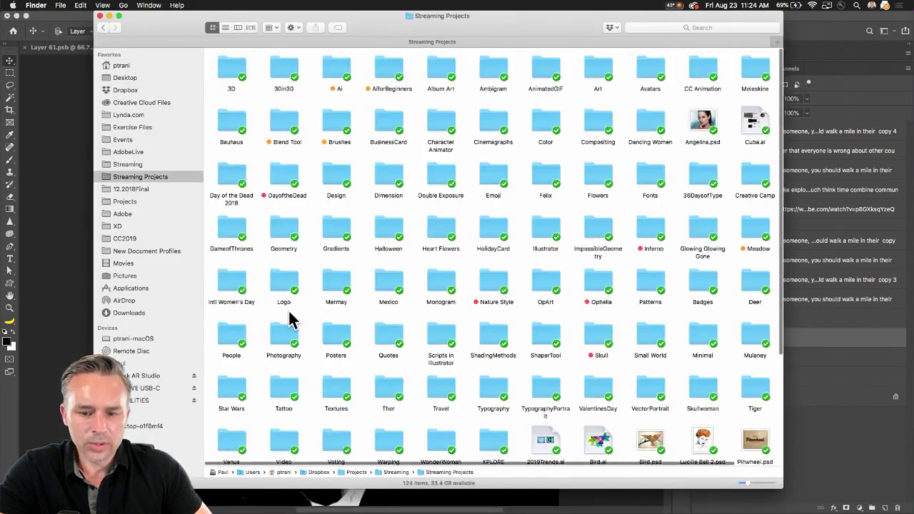
pyautogui.doubleClick(537, 393)
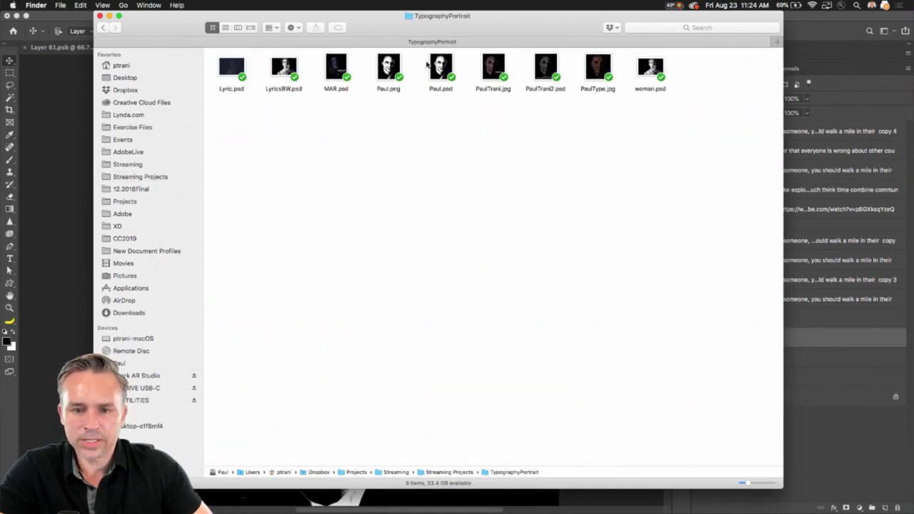
pyautogui.doubleClick(440, 68)
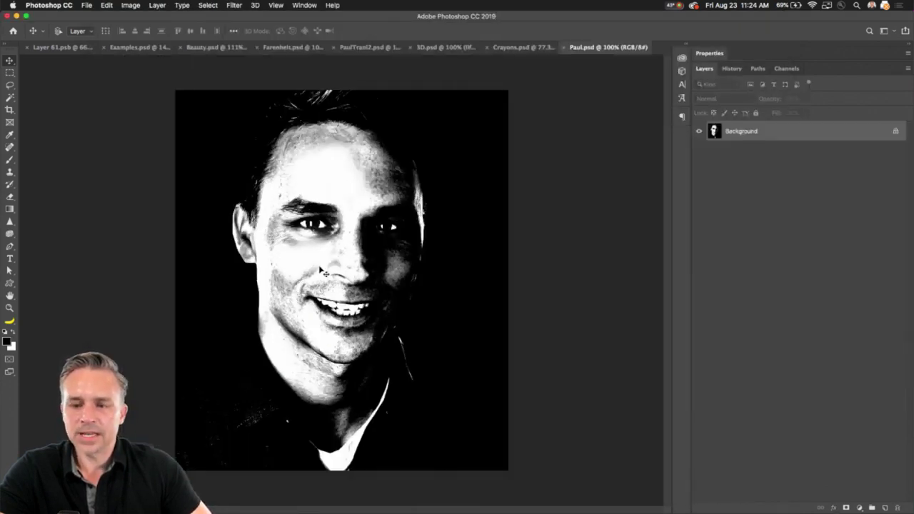
# Duplicate Paul.psd's Background layer and soften the copy with a 3.8-pixel Gaussian Blur
pyautogui.moveTo(779, 136); pyautogui.dragTo(872, 508)
pyautogui.click(235, 5)
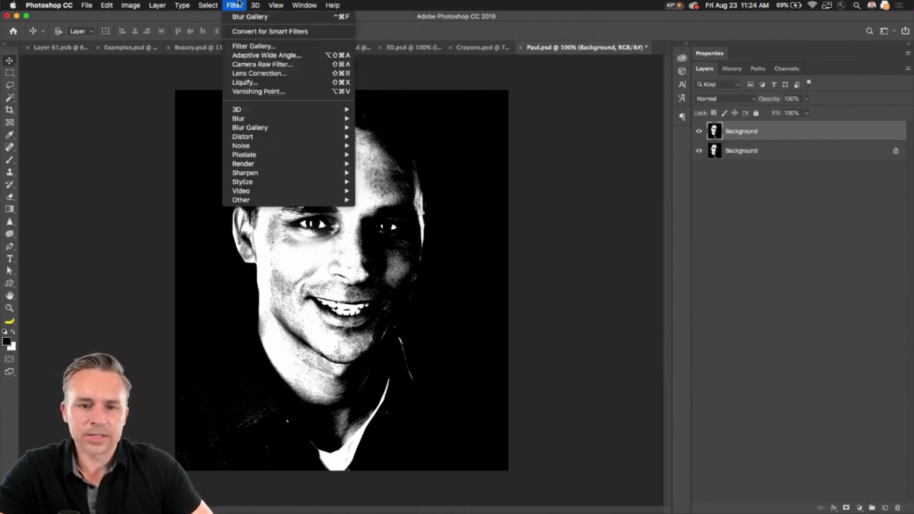
pyautogui.moveTo(250, 127)
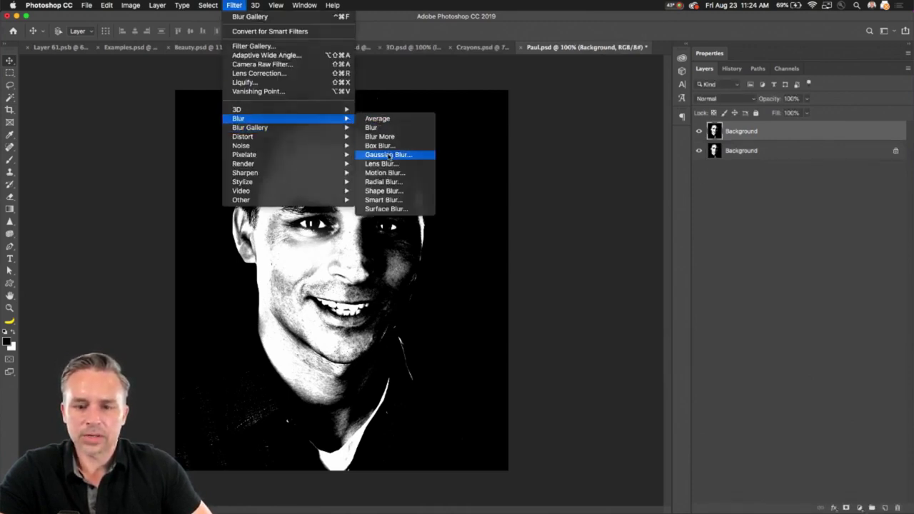
pyautogui.click(389, 156)
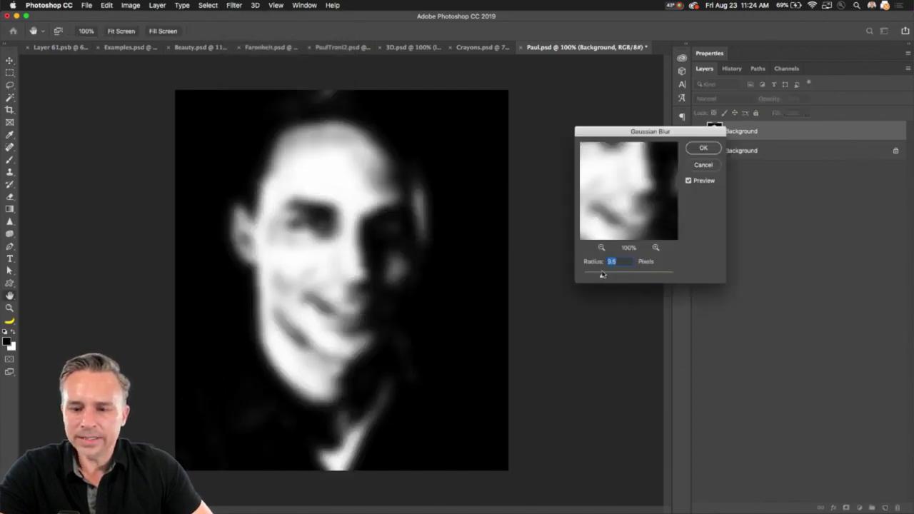
pyautogui.moveTo(602, 274); pyautogui.dragTo(601, 275)
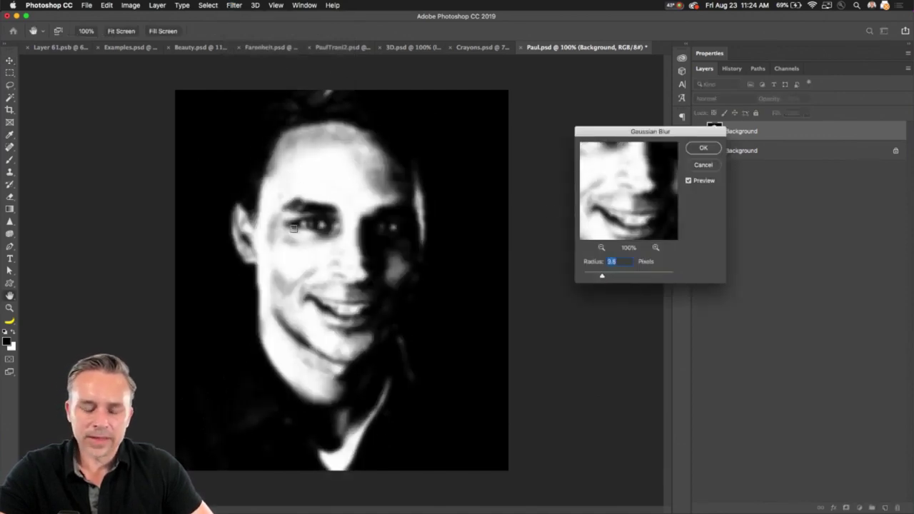
pyautogui.click(701, 149)
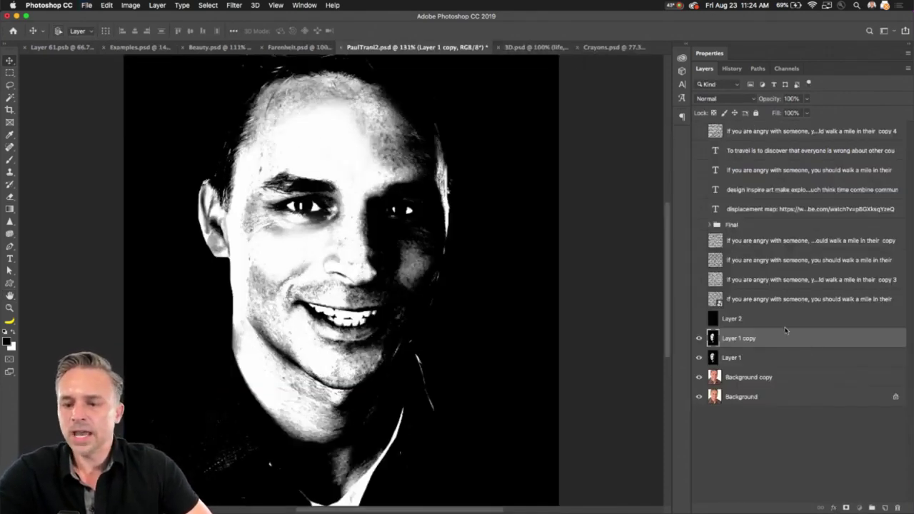
# Make the paragraph text layer and the black Layer 2 visible, with the text layer selected
pyautogui.click(755, 320)
pyautogui.click(699, 299)
pyautogui.click(712, 299)
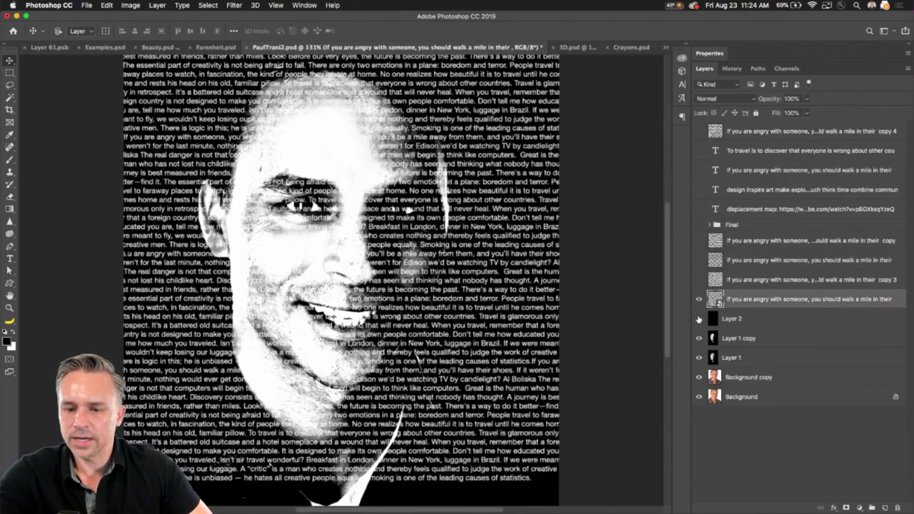
pyautogui.click(699, 319)
# Displace the text at scales of 5 using Paul.psd from the TypographyPortrait folder
pyautogui.click(208, 5)
pyautogui.moveTo(234, 5)
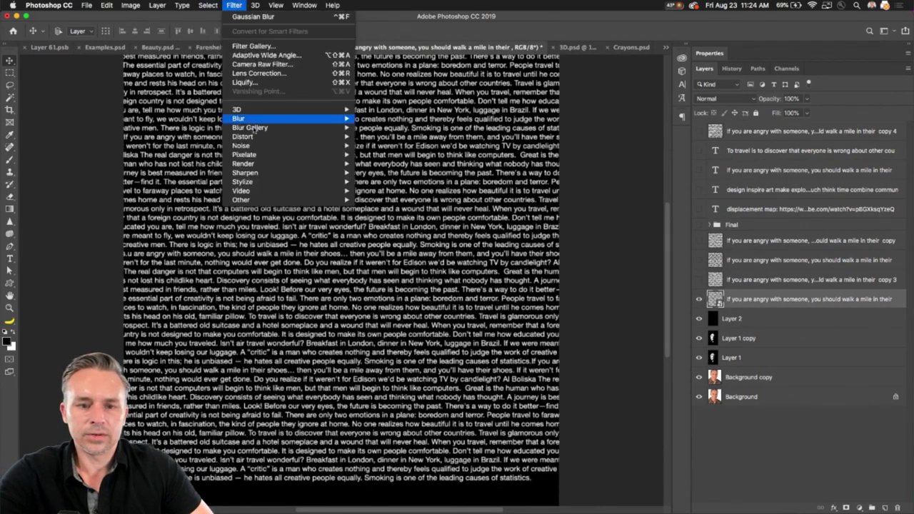
pyautogui.moveTo(256, 141)
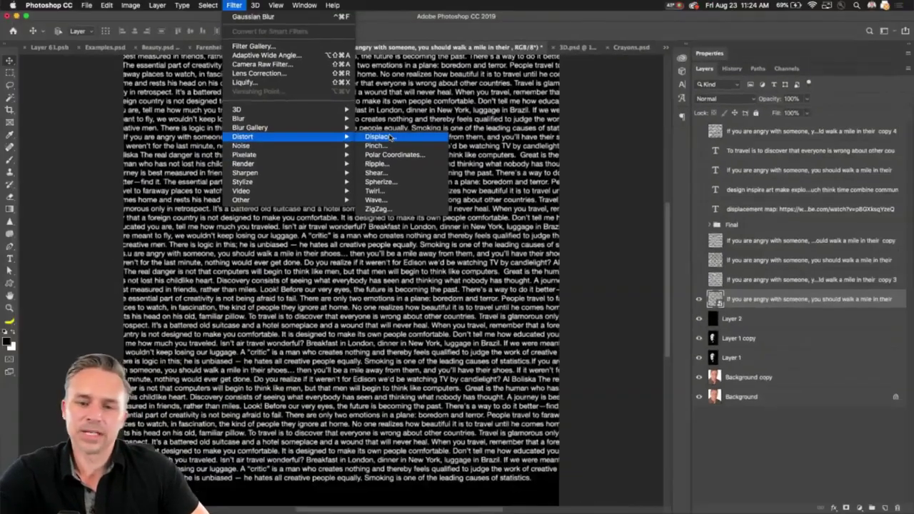
pyautogui.click(391, 138)
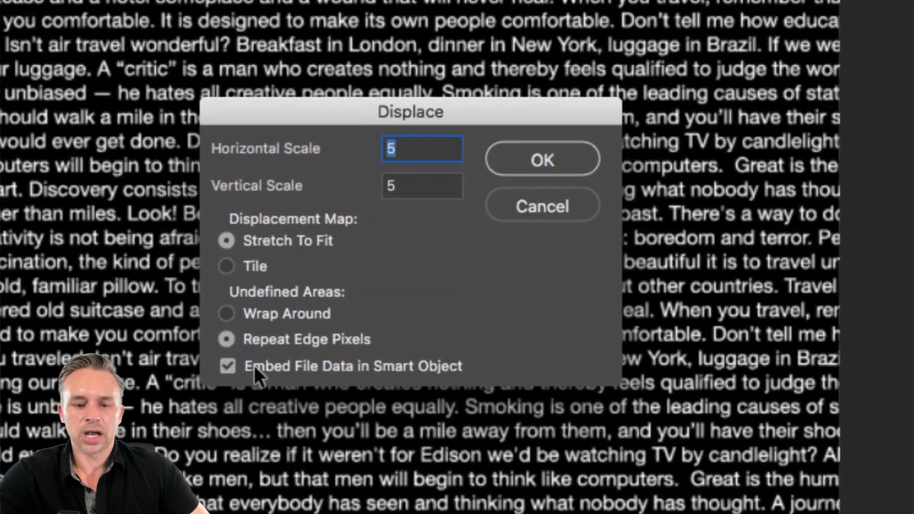
pyautogui.click(508, 157)
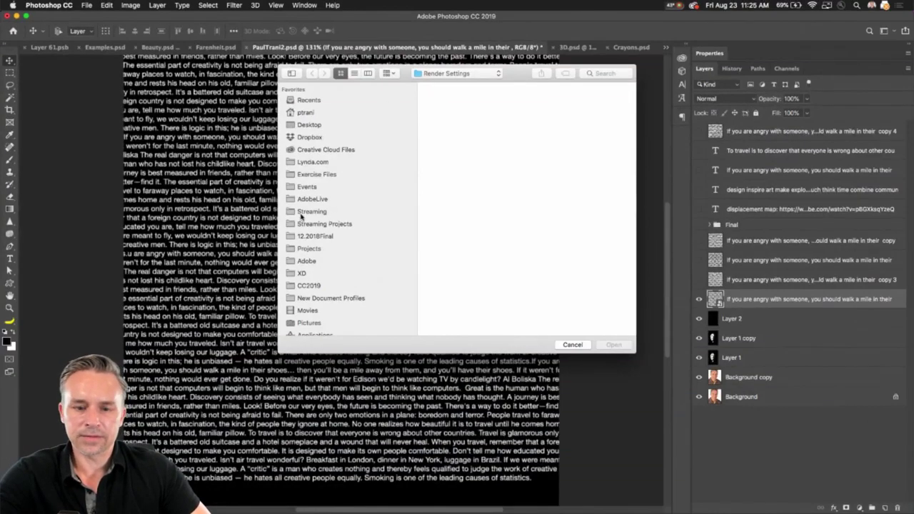
pyautogui.click(303, 224)
pyautogui.write('tattoo')
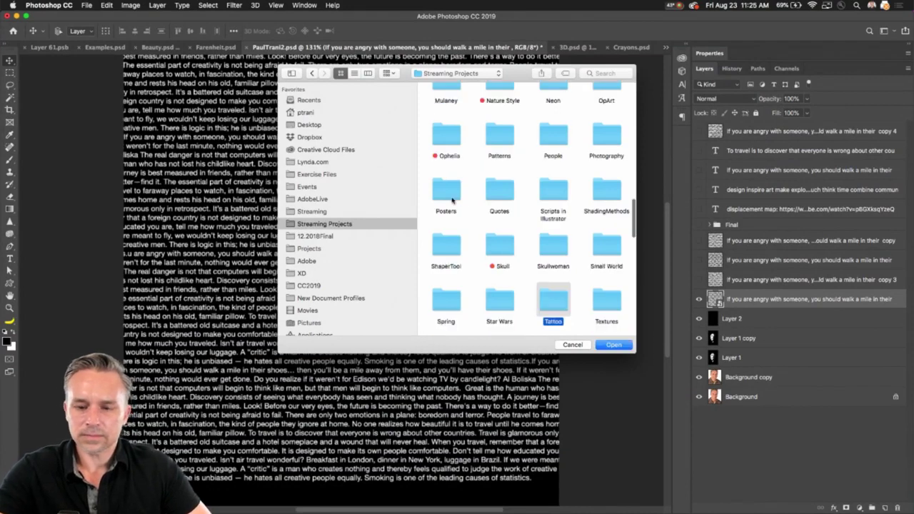
pyautogui.scroll(-5, 499, 265)
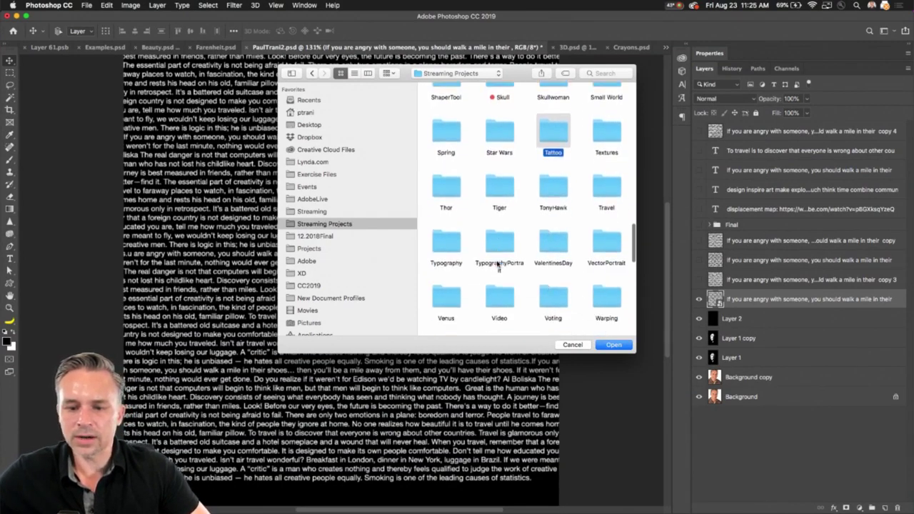
pyautogui.doubleClick(499, 243)
pyautogui.click(443, 145)
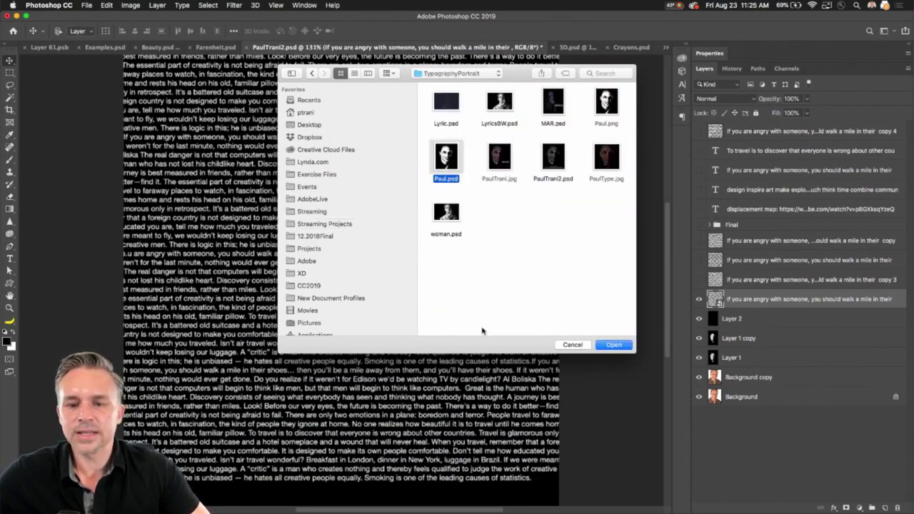
pyautogui.click(613, 346)
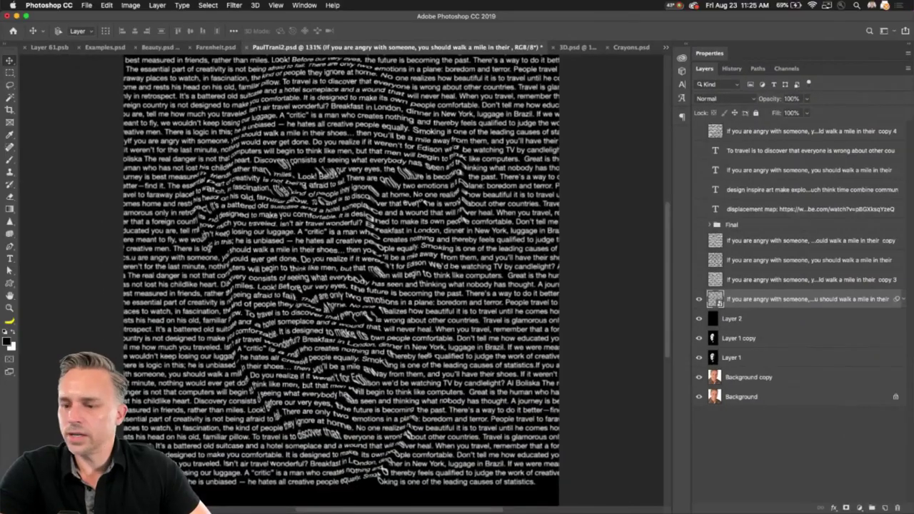
# Run the Displace filter a second time with scales of 5 and Paul.psd as the map
pyautogui.click(232, 5)
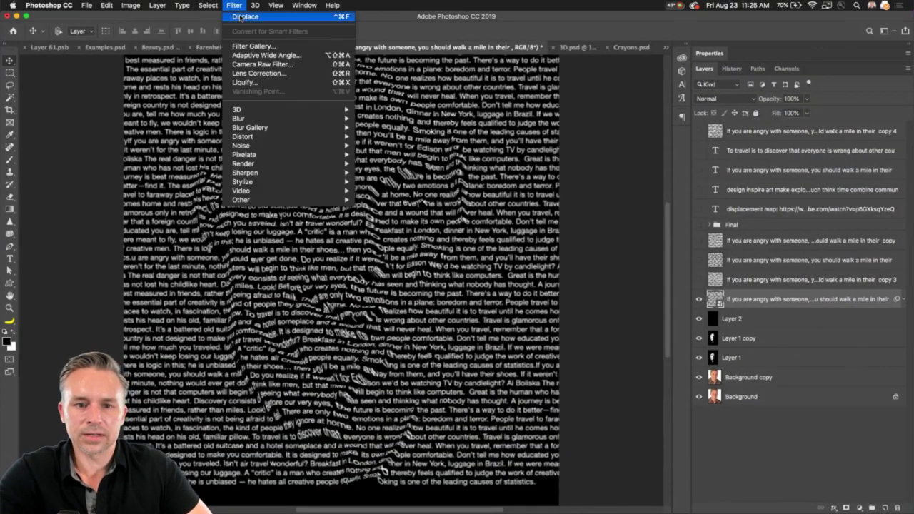
pyautogui.click(240, 18)
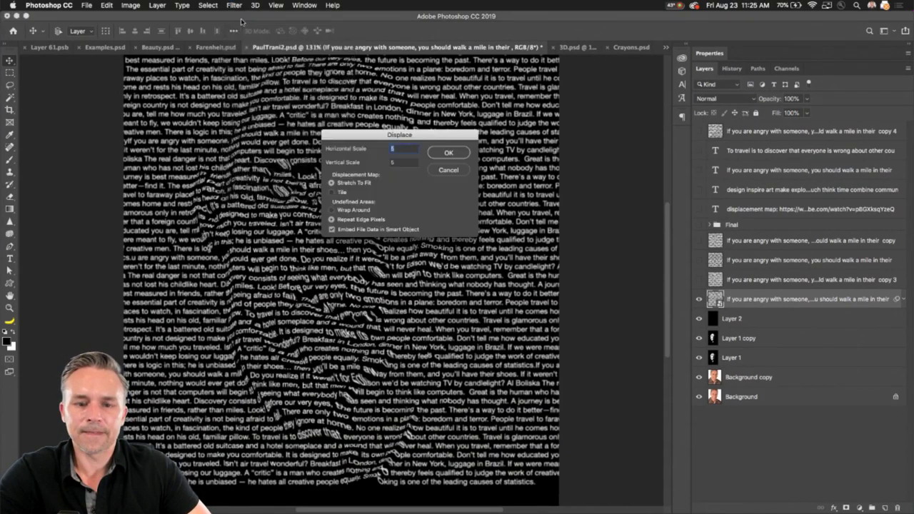
pyautogui.click(447, 152)
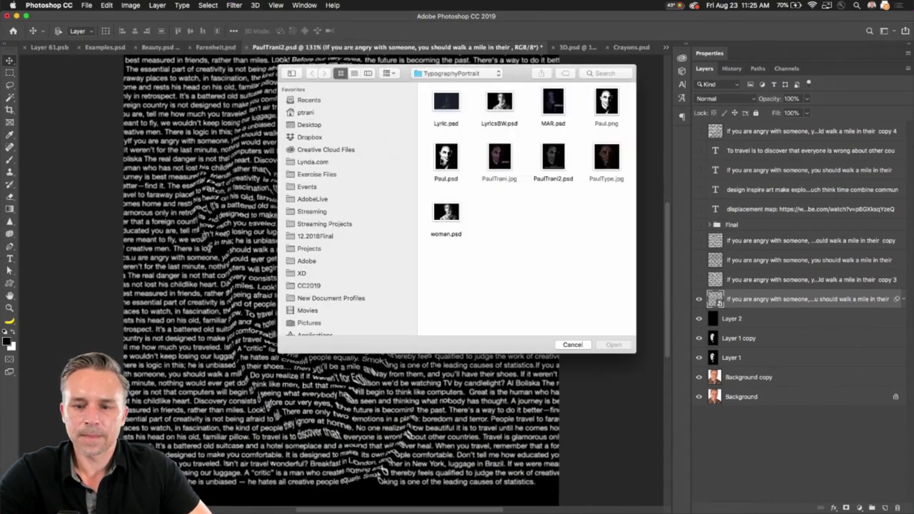
pyautogui.click(444, 161)
pyautogui.click(614, 345)
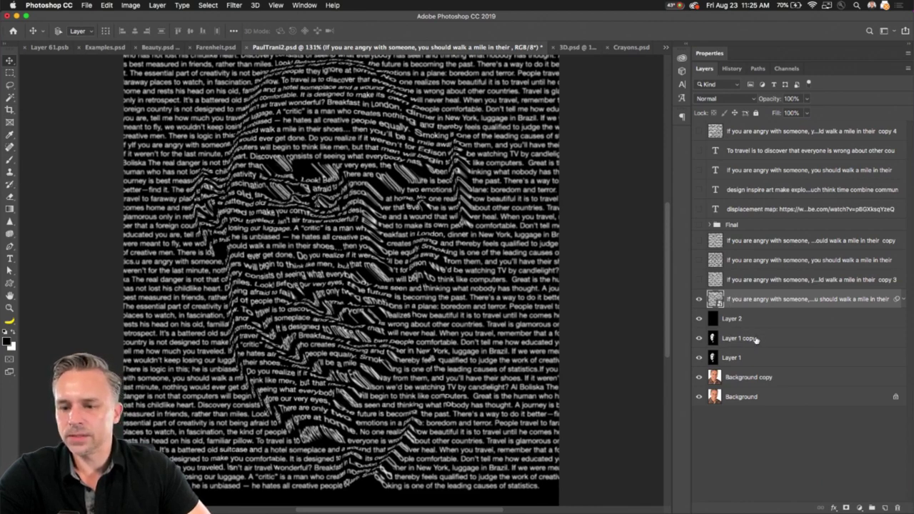
# Duplicate the high-contrast face layer above the text, set it to Darken, and preview full screen
pyautogui.moveTo(757, 340); pyautogui.dragTo(885, 508)
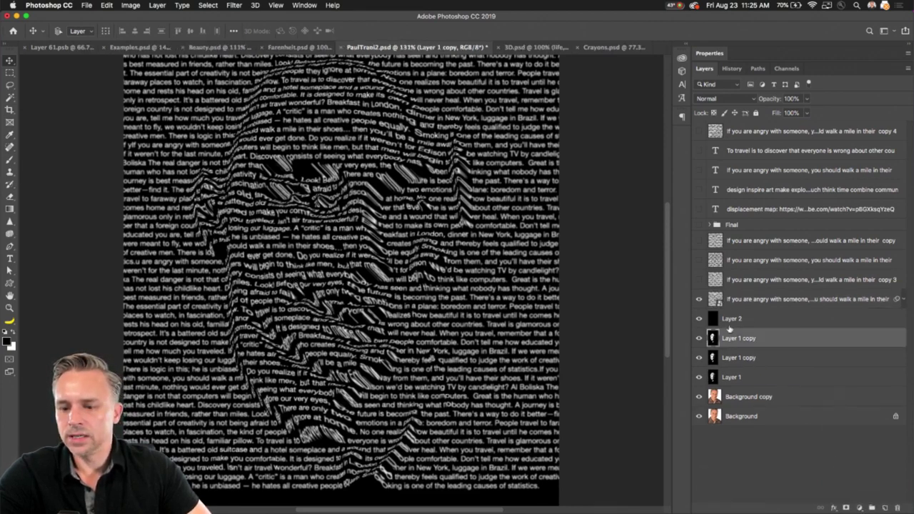
pyautogui.moveTo(728, 337); pyautogui.dragTo(731, 292)
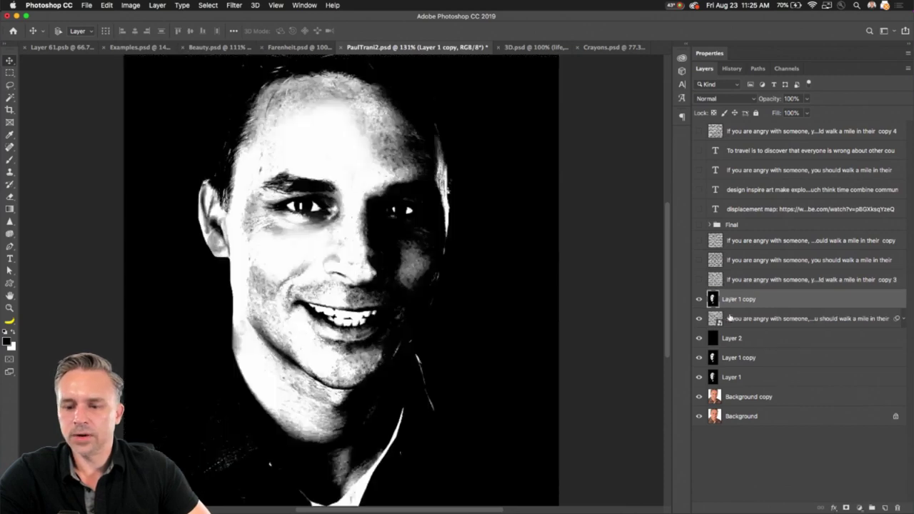
pyautogui.click(713, 100)
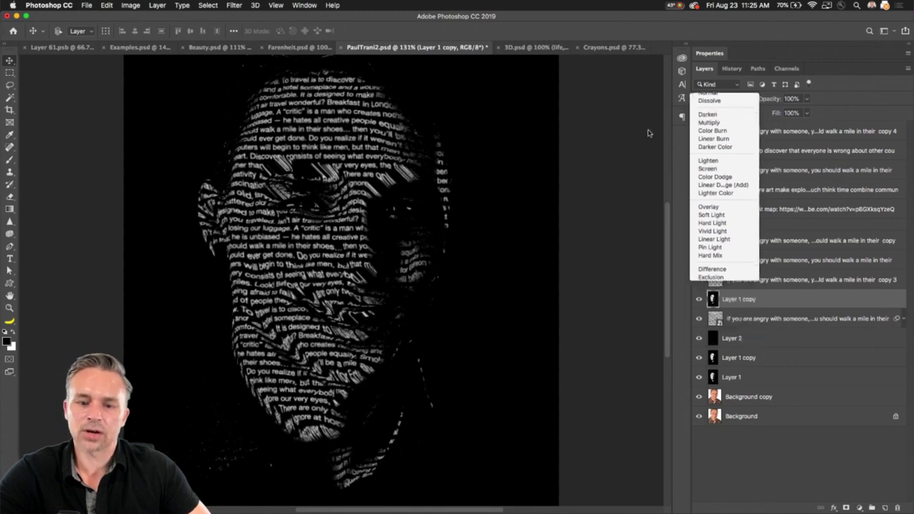
pyautogui.click(716, 120)
pyautogui.scroll(3, 355, 275)
pyautogui.scroll(1, 353, 263)
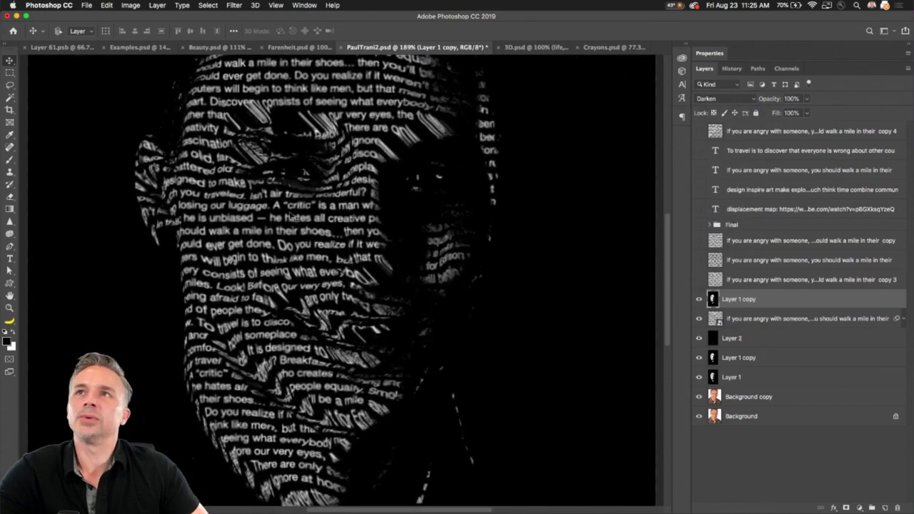
pyautogui.scroll(-3, 245, 278)
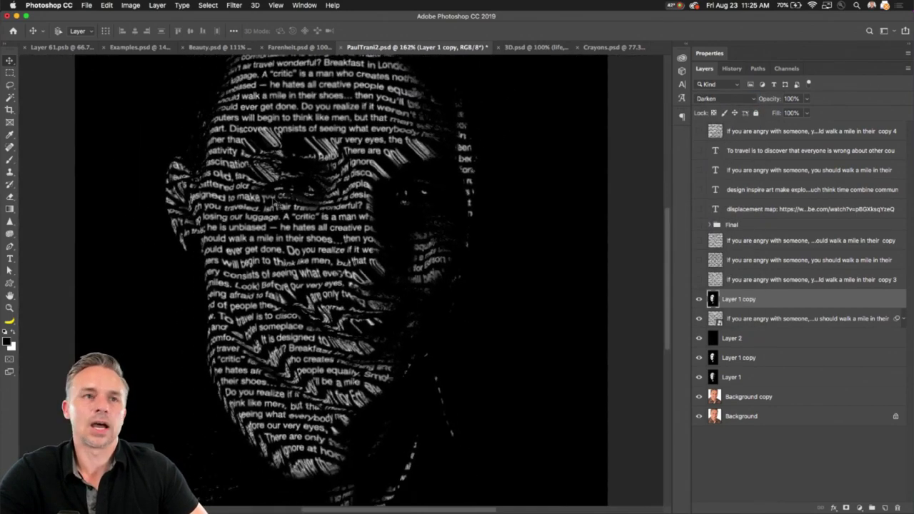
pyautogui.scroll(-1, 274, 205)
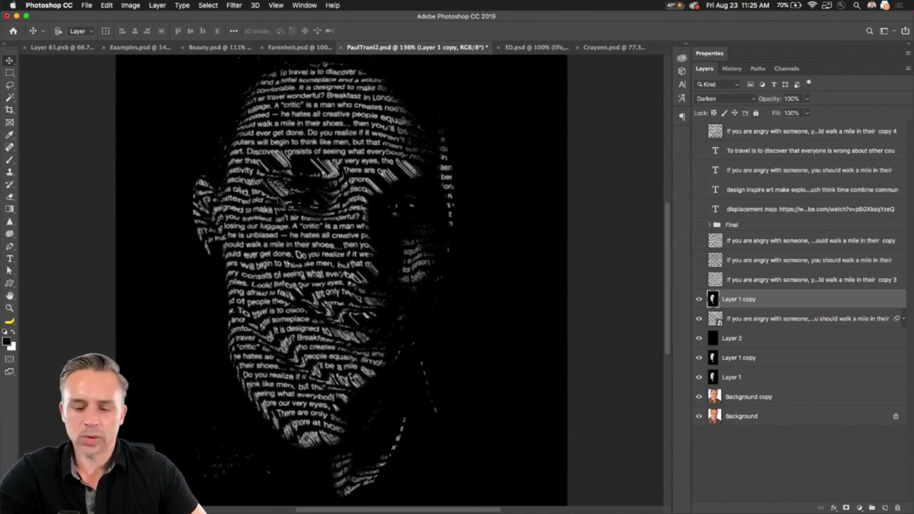
pyautogui.press('f')
pyautogui.press('f')
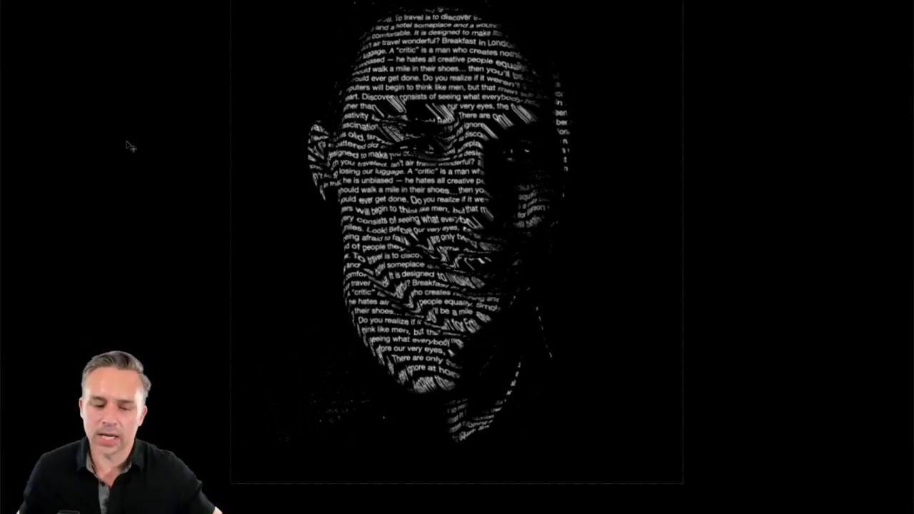
# Switch to Examples.psd and show the whole collage fitted on screen in full screen mode
pyautogui.press('f')
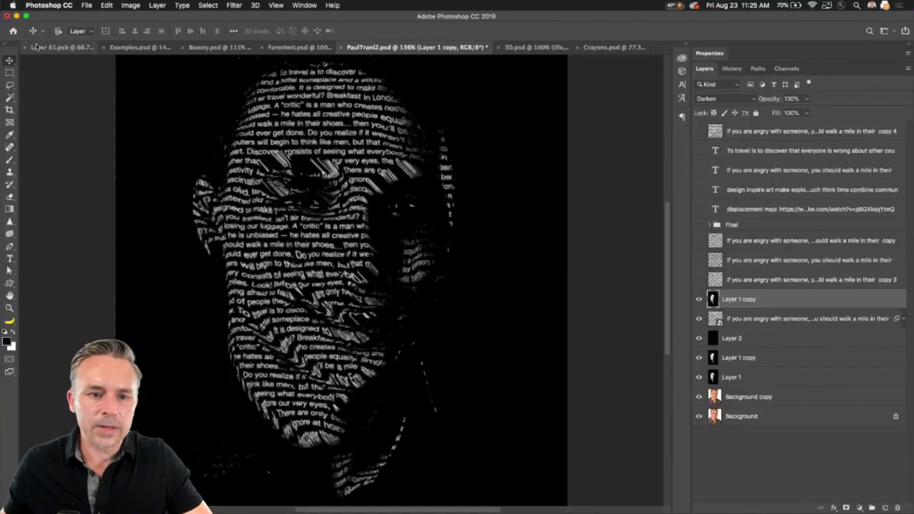
pyautogui.click(128, 47)
pyautogui.press('f')
pyautogui.press('f')
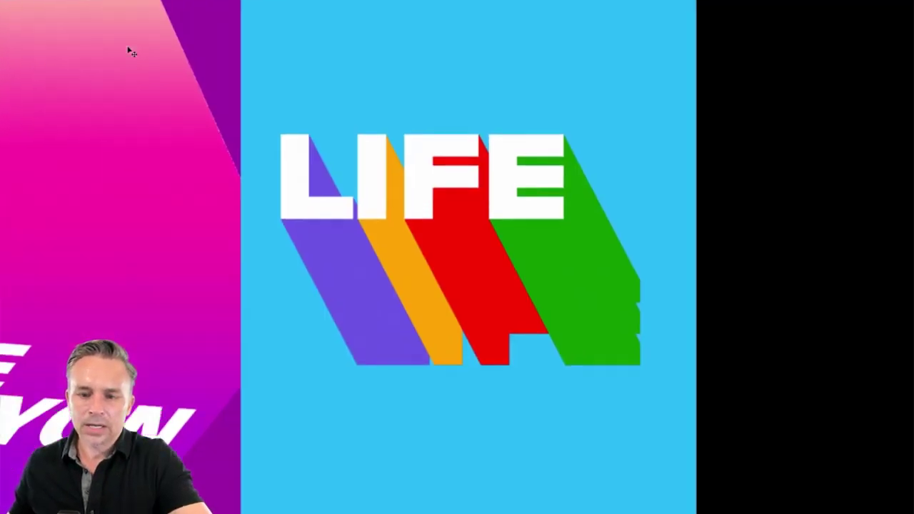
pyautogui.hotkey('ctrl', '0')
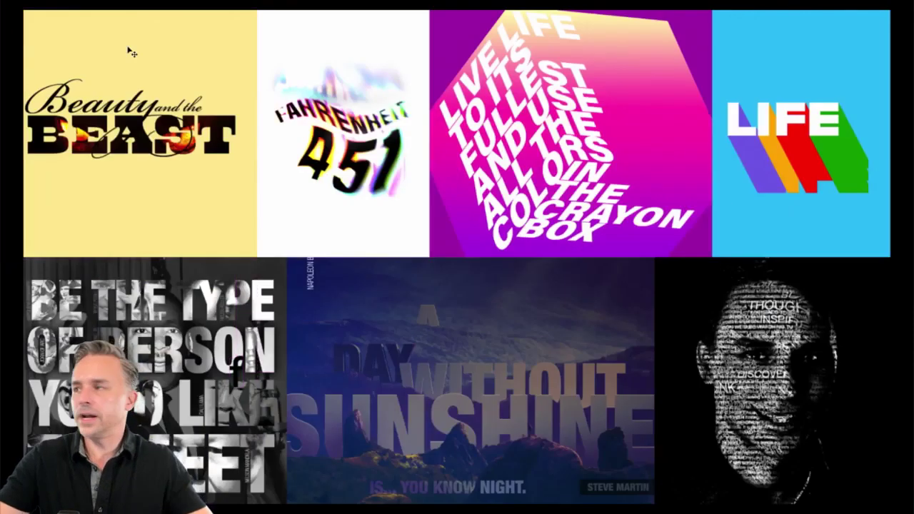